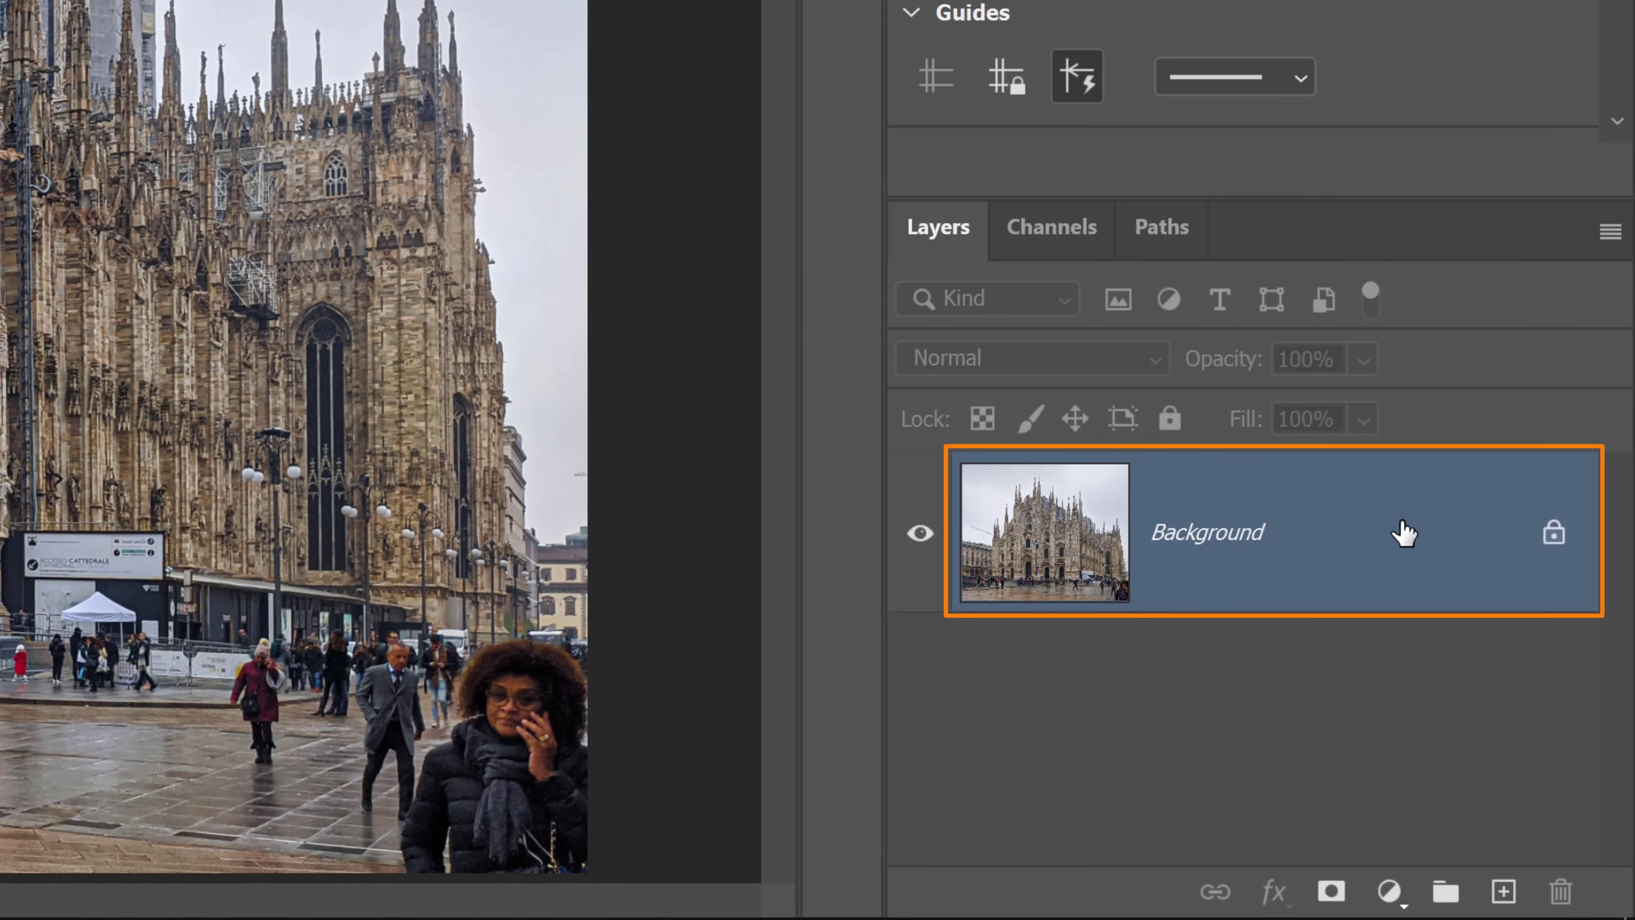
Step: Convert the Background layer with the cathedral photo to a Smart Object
{"action": "right_click", "coordinate": [1405, 533]}
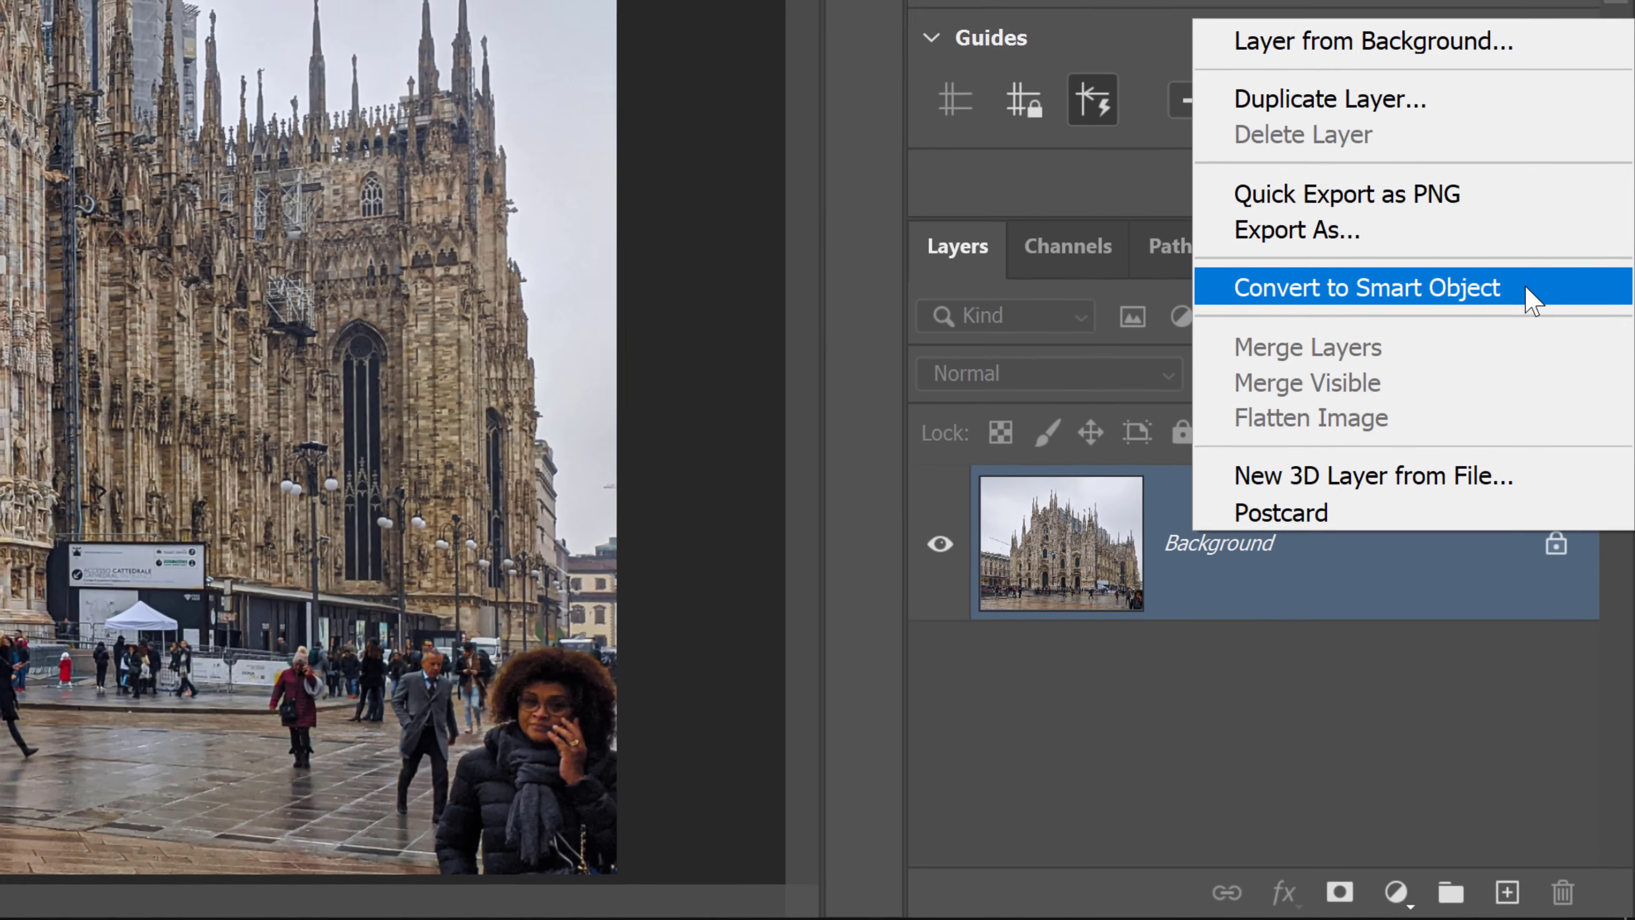
{"action": "left_click", "coordinate": [1524, 271]}
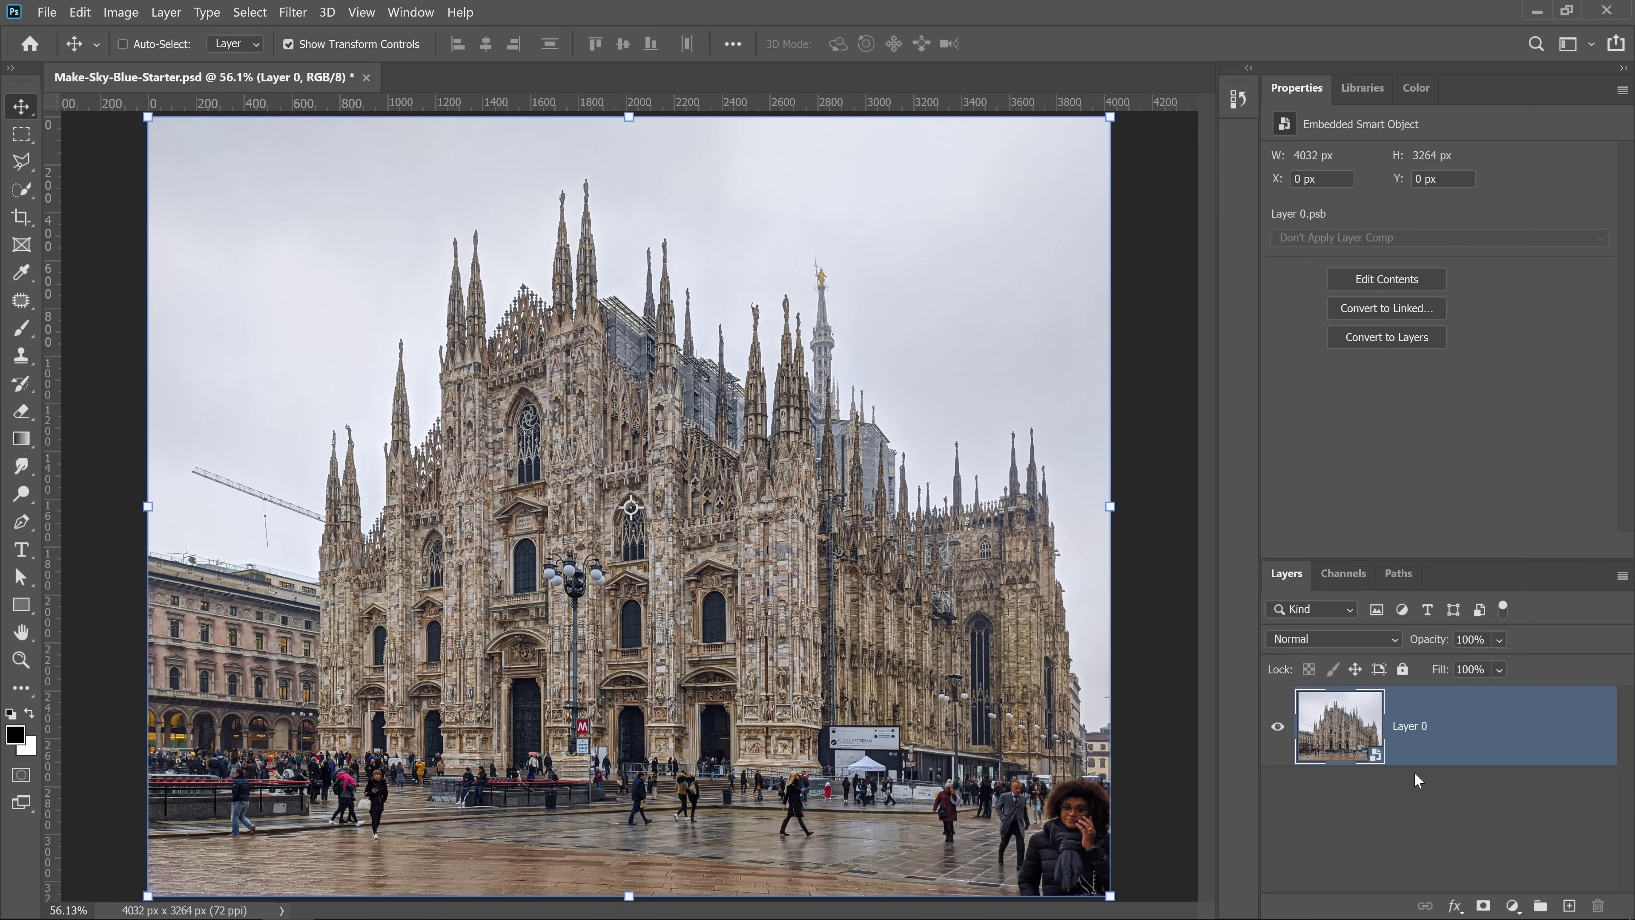
Step: Open the Camera Raw Filter on the smart object and look through the Hue, Saturation and Luminance settings of HSL Adjustments
{"action": "left_click", "coordinate": [293, 12]}
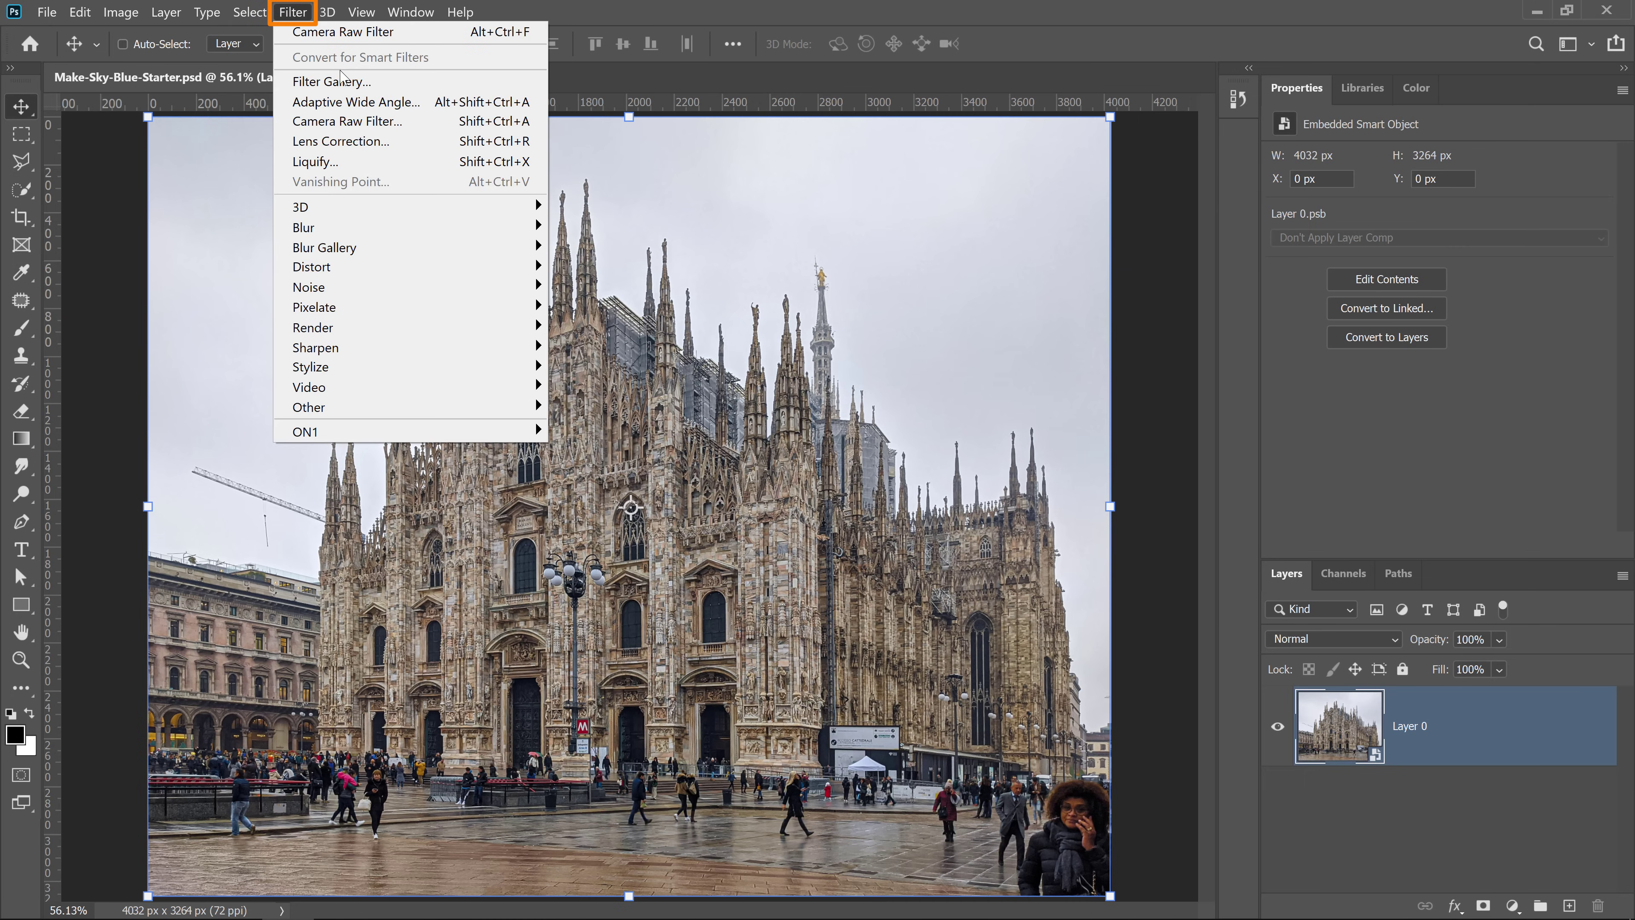
{"action": "left_click", "coordinate": [419, 123]}
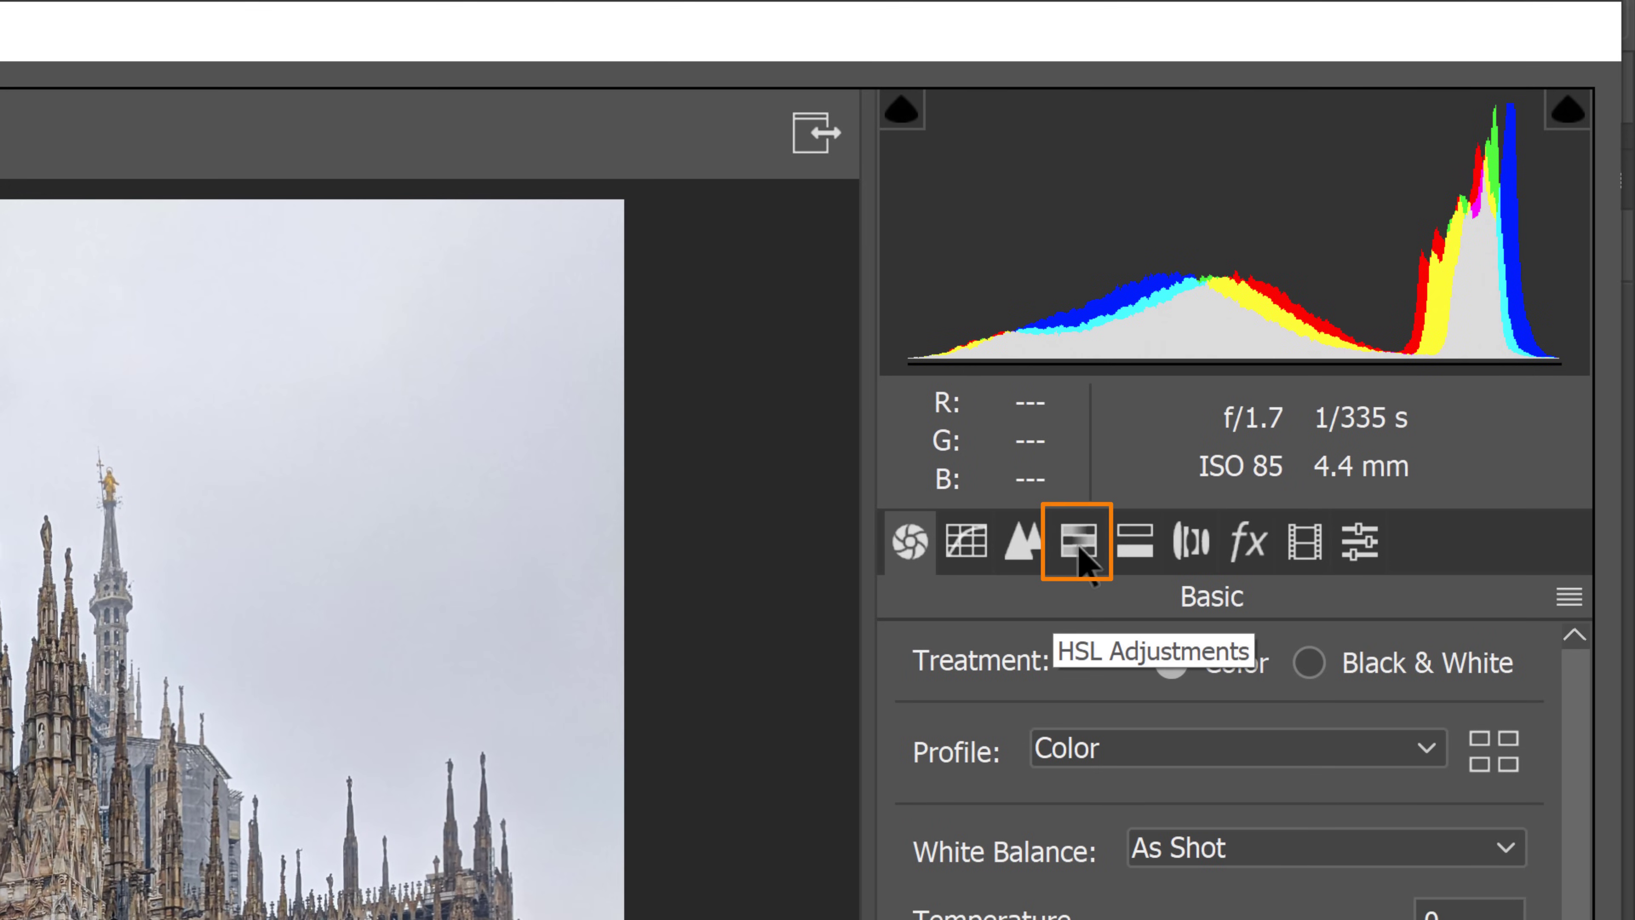
{"action": "left_click", "coordinate": [1083, 552]}
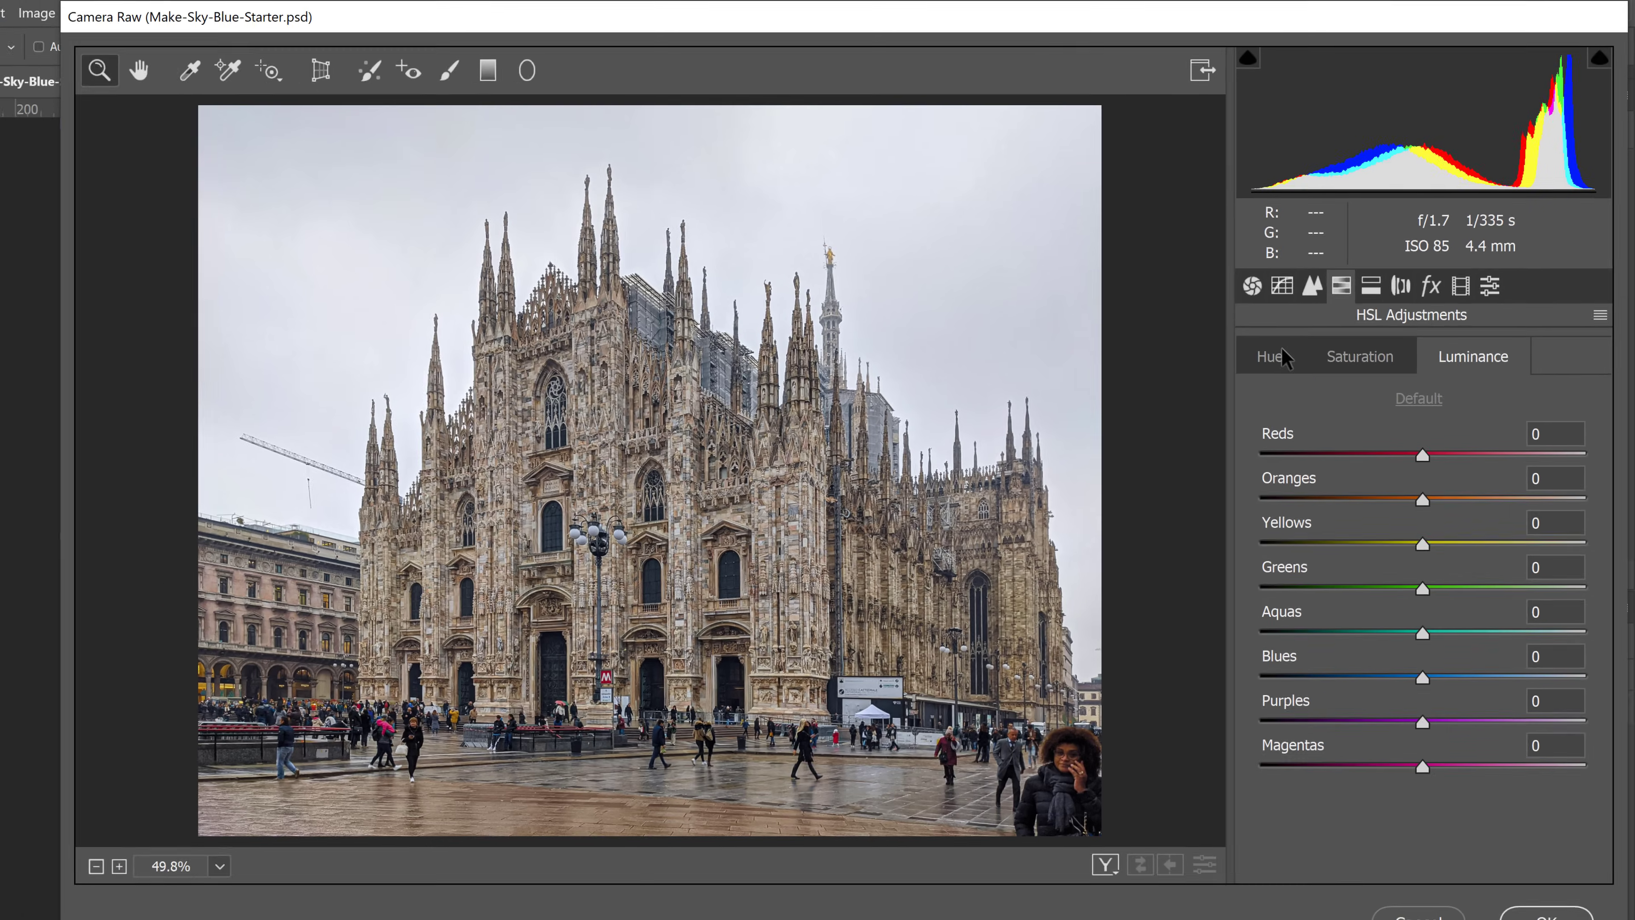
{"action": "left_click", "coordinate": [1284, 354]}
{"action": "left_click", "coordinate": [1358, 369]}
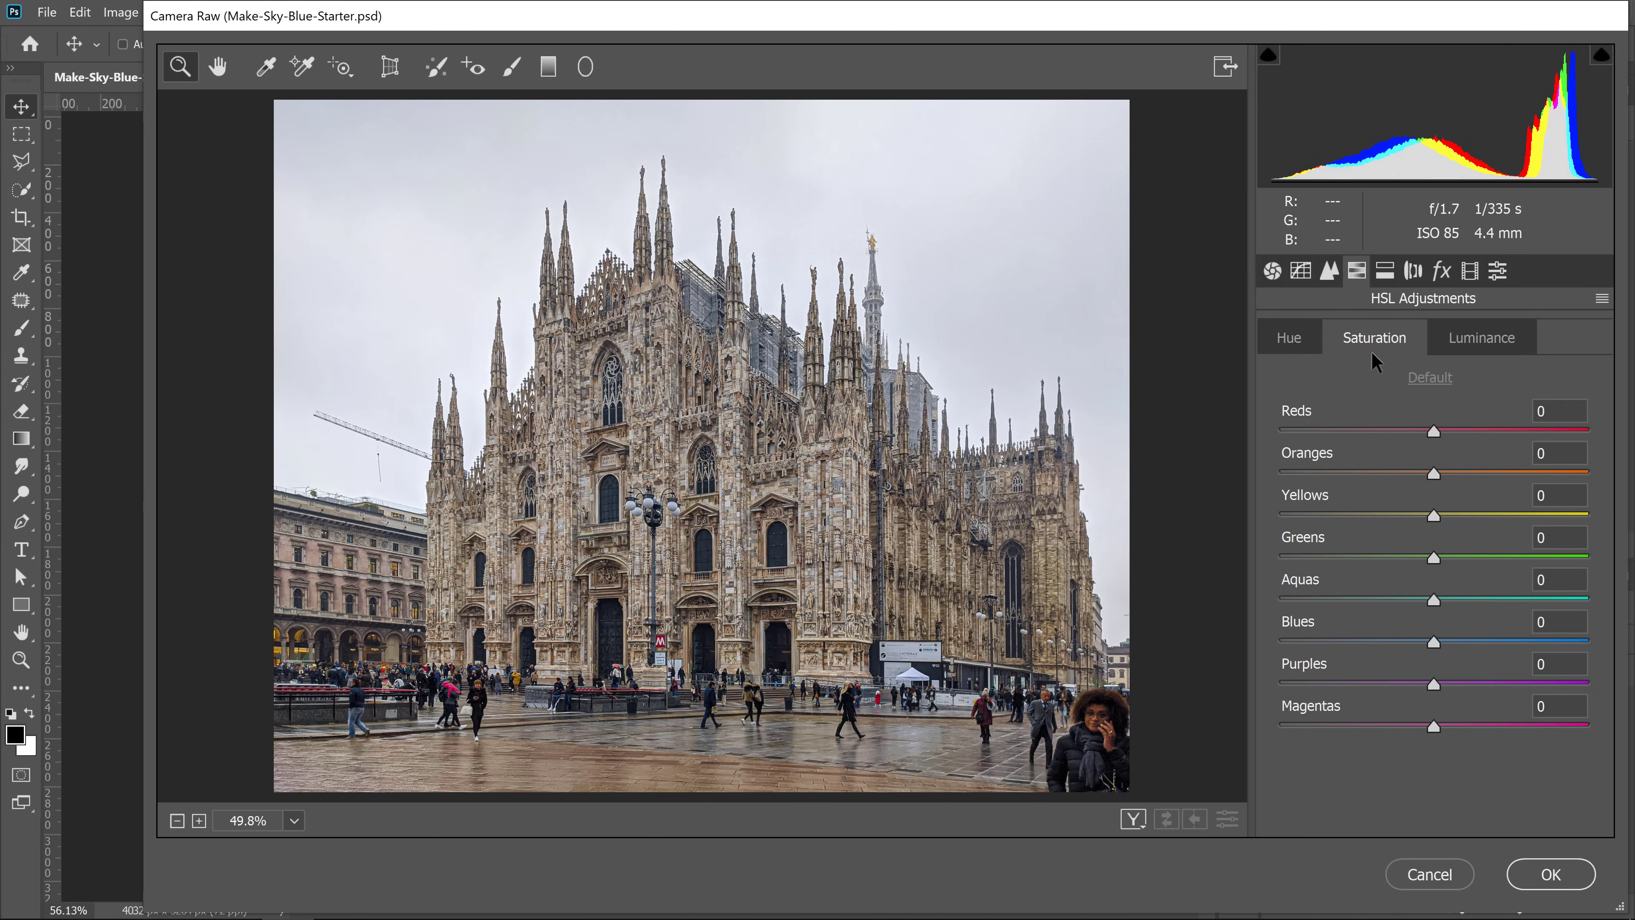
{"action": "left_click", "coordinate": [1475, 351]}
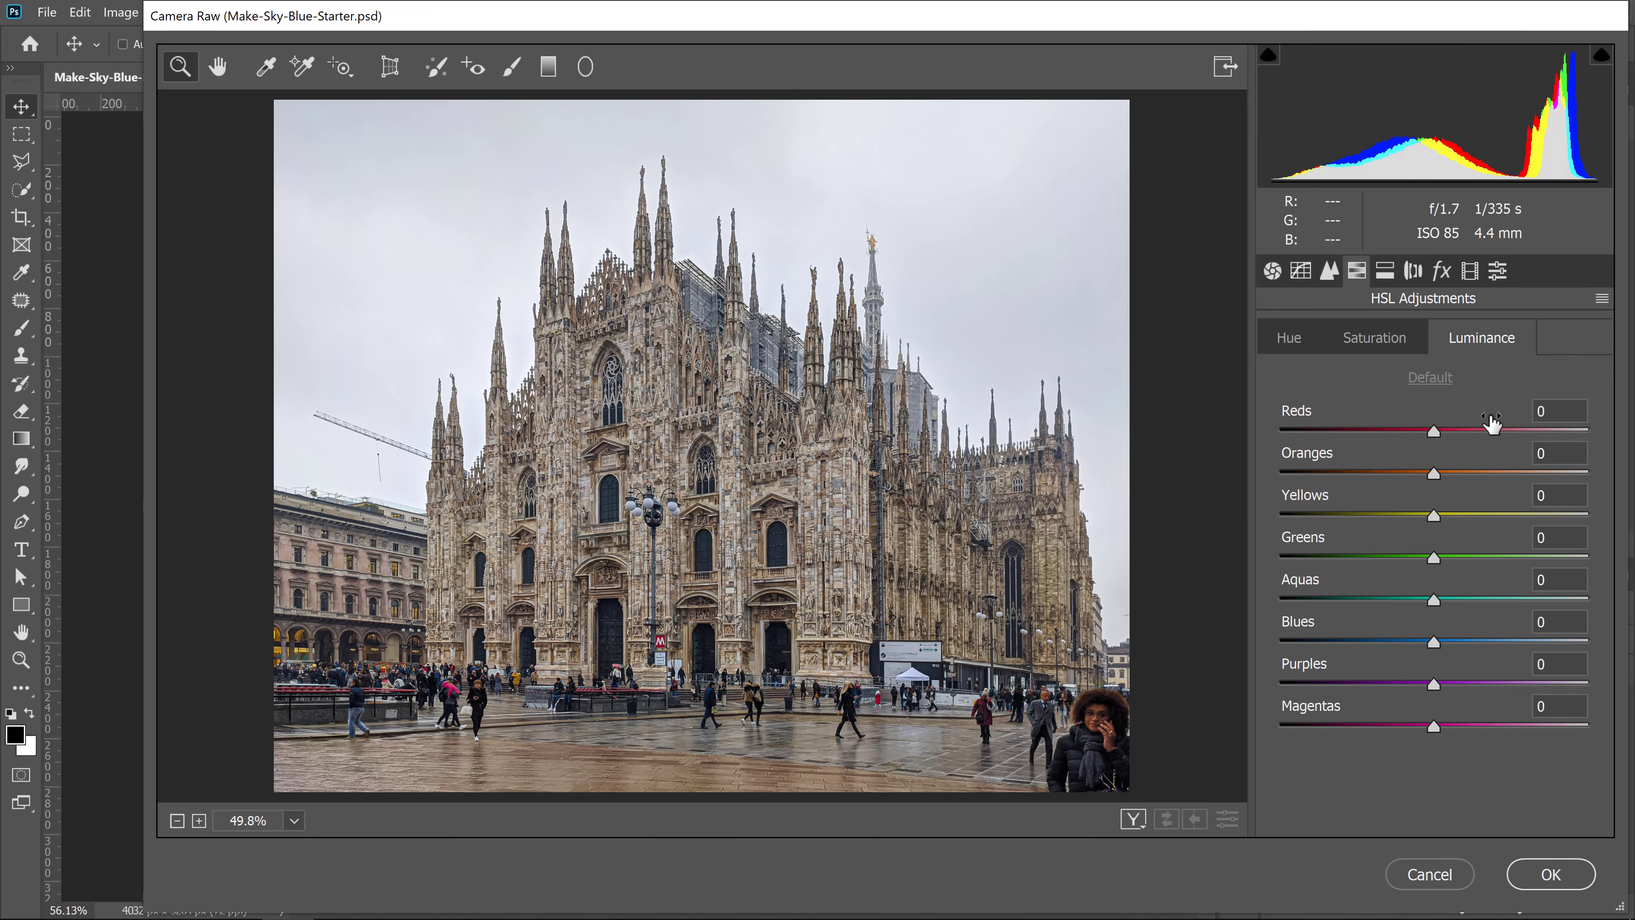
Step: Try darkening the sky with Blues luminance at -100 and -24, and reset the value to 0
{"action": "left_click_drag", "start_coordinate": [1434, 640], "coordinate": [1271, 637]}
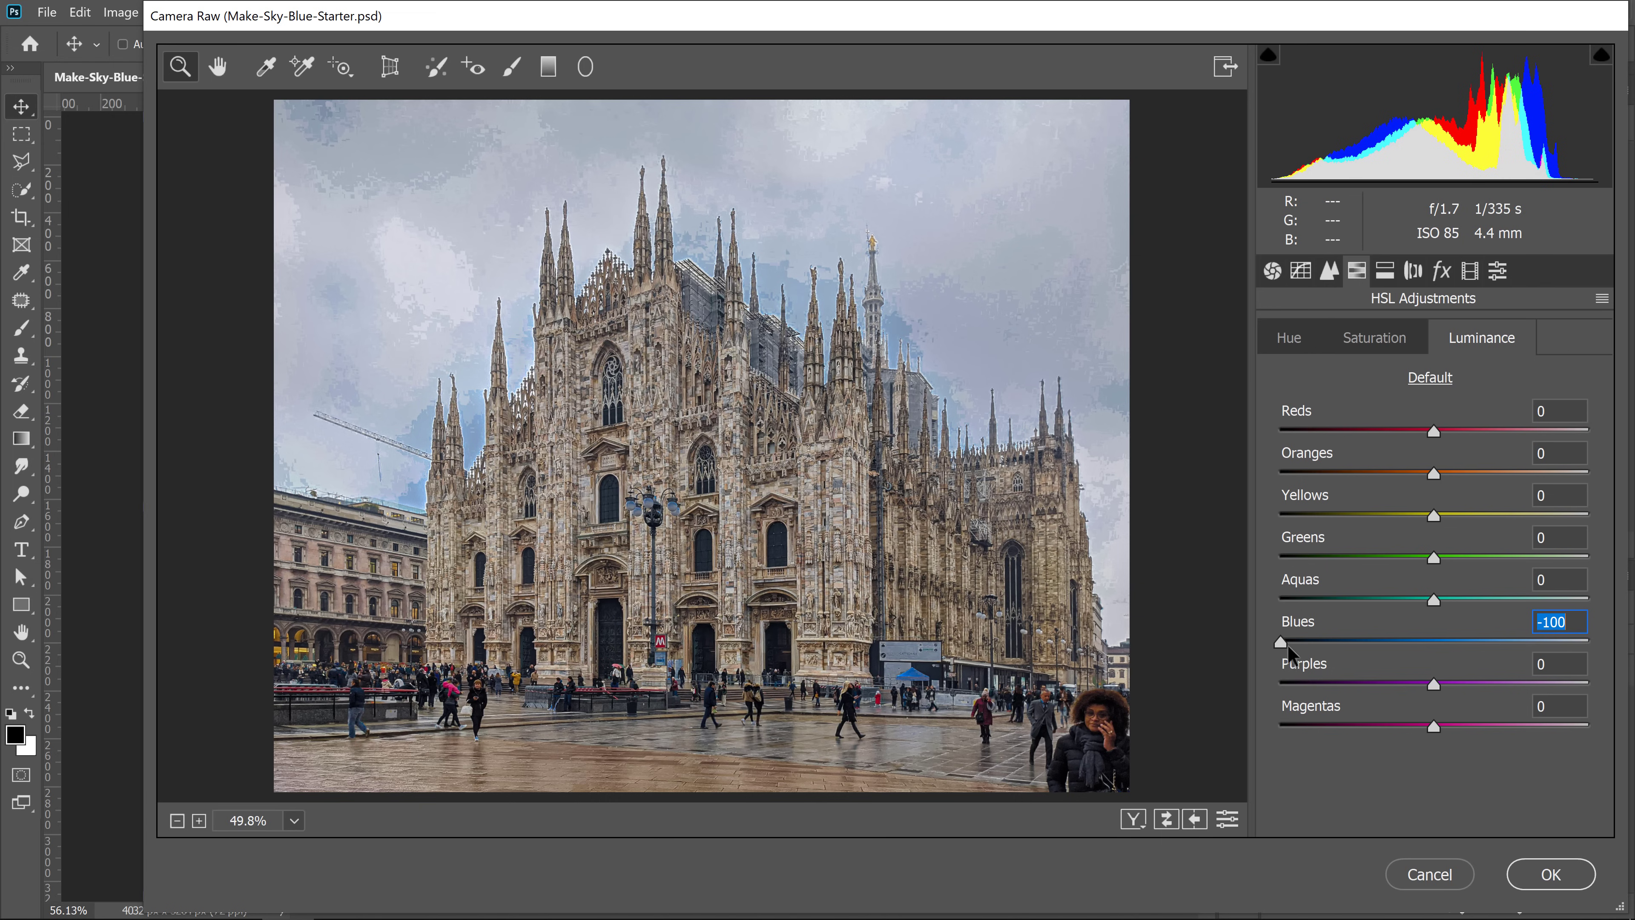
{"action": "left_click_drag", "start_coordinate": [1288, 644], "coordinate": [1396, 645]}
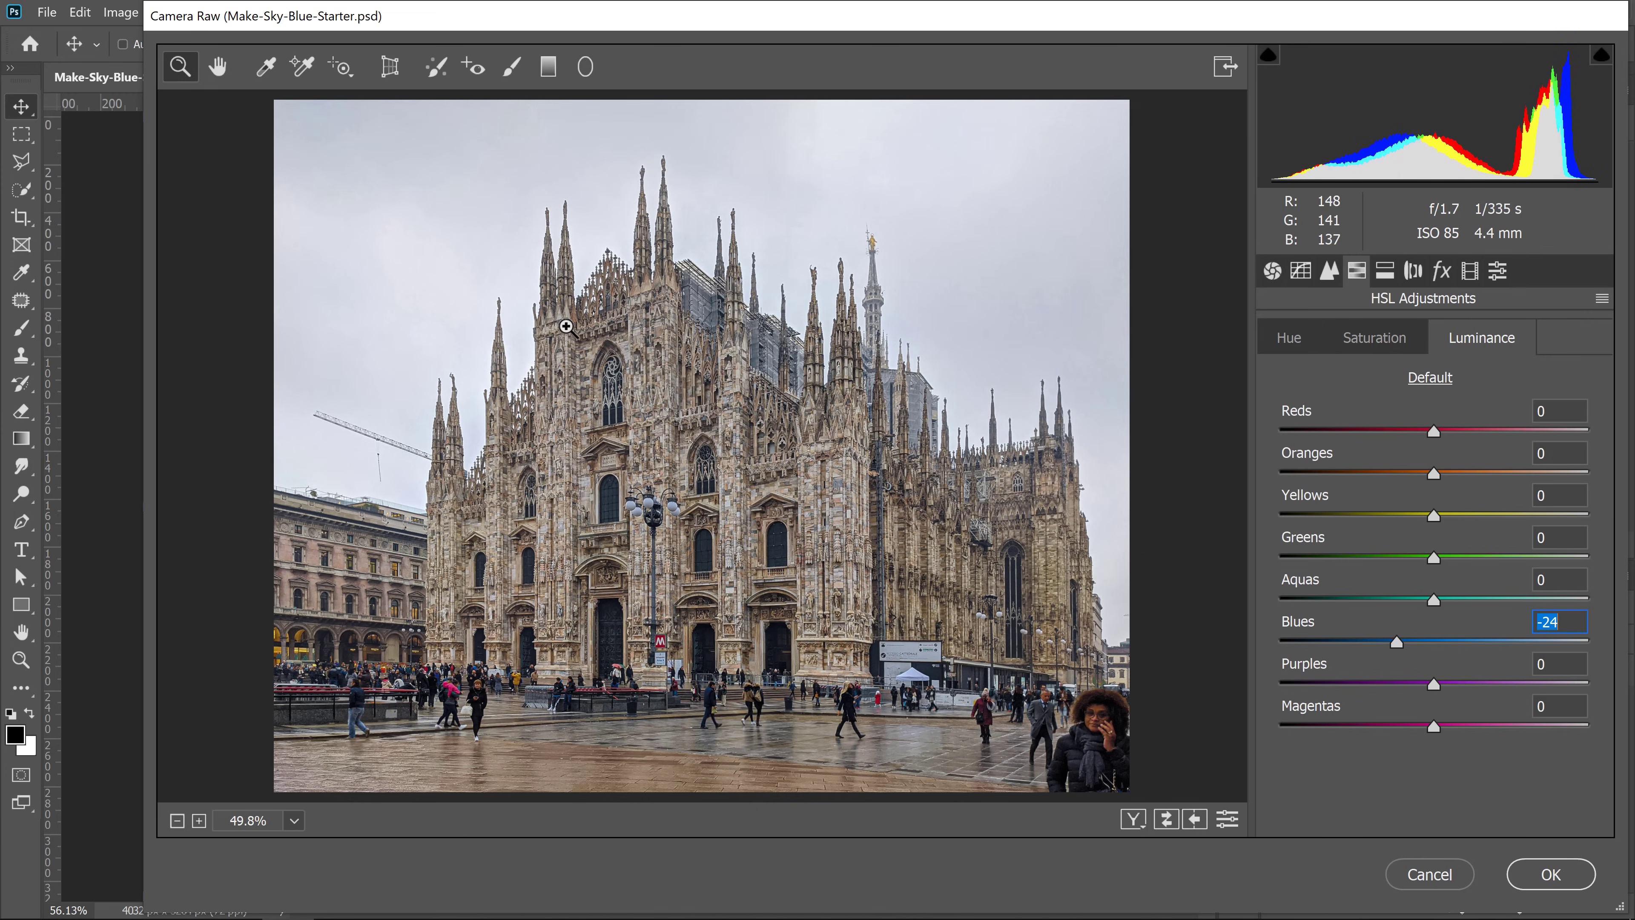
{"action": "double_click", "coordinate": [1397, 641]}
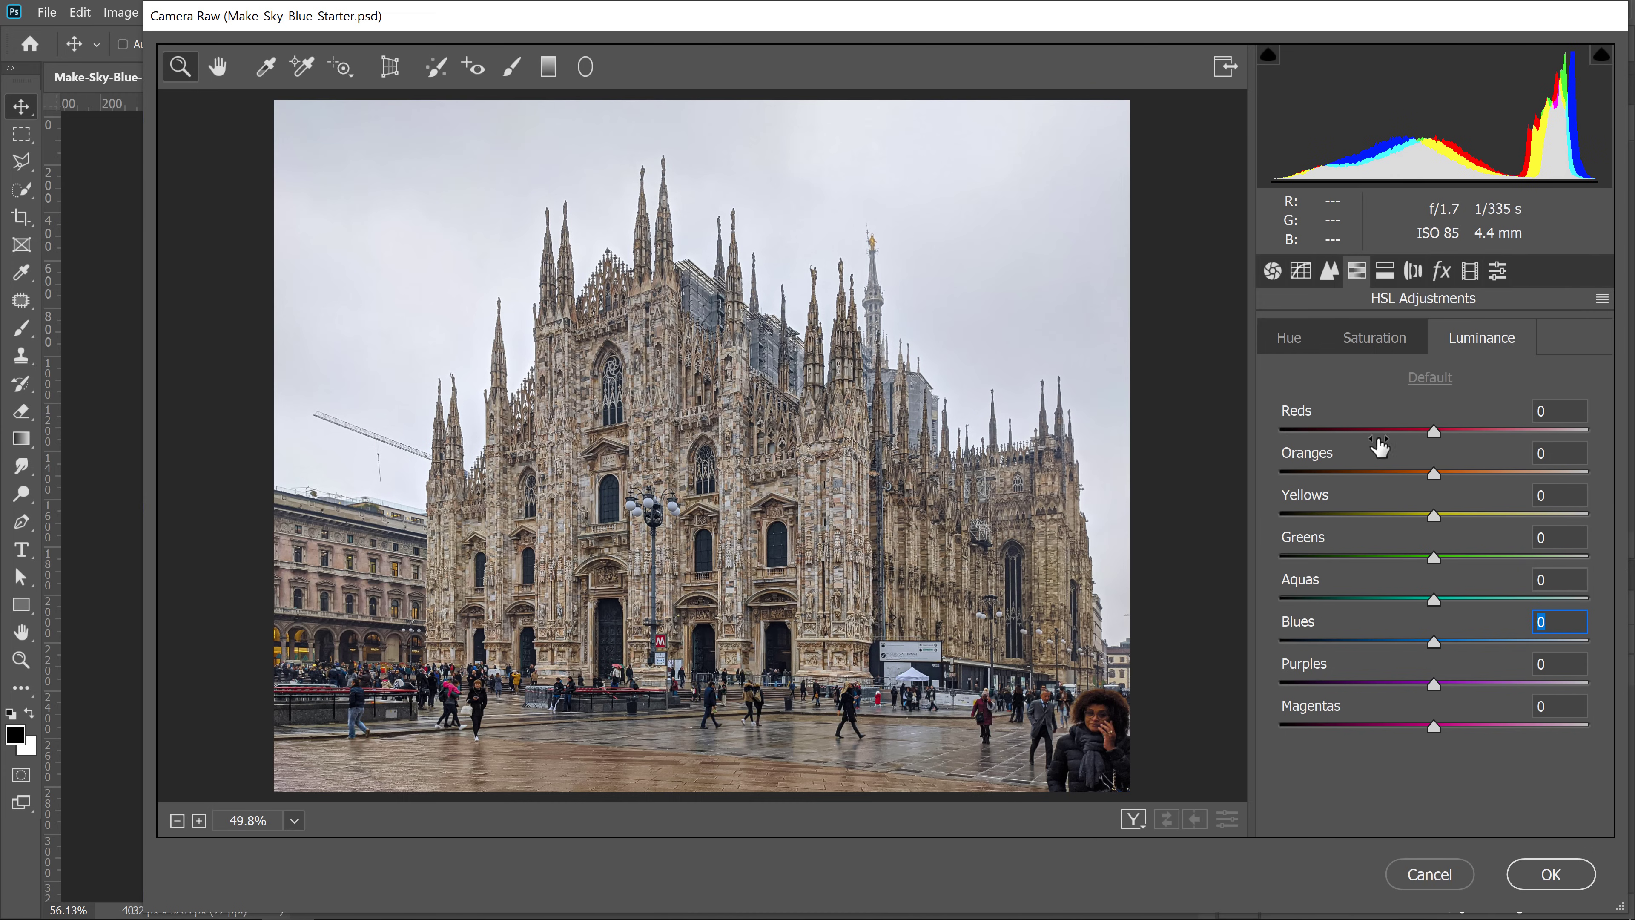
Step: Try raising the Blues saturation to +68, reset it to 0, and cancel the Camera Raw Filter
{"action": "left_click", "coordinate": [1374, 341]}
{"action": "left_click_drag", "start_coordinate": [1433, 641], "coordinate": [1542, 652]}
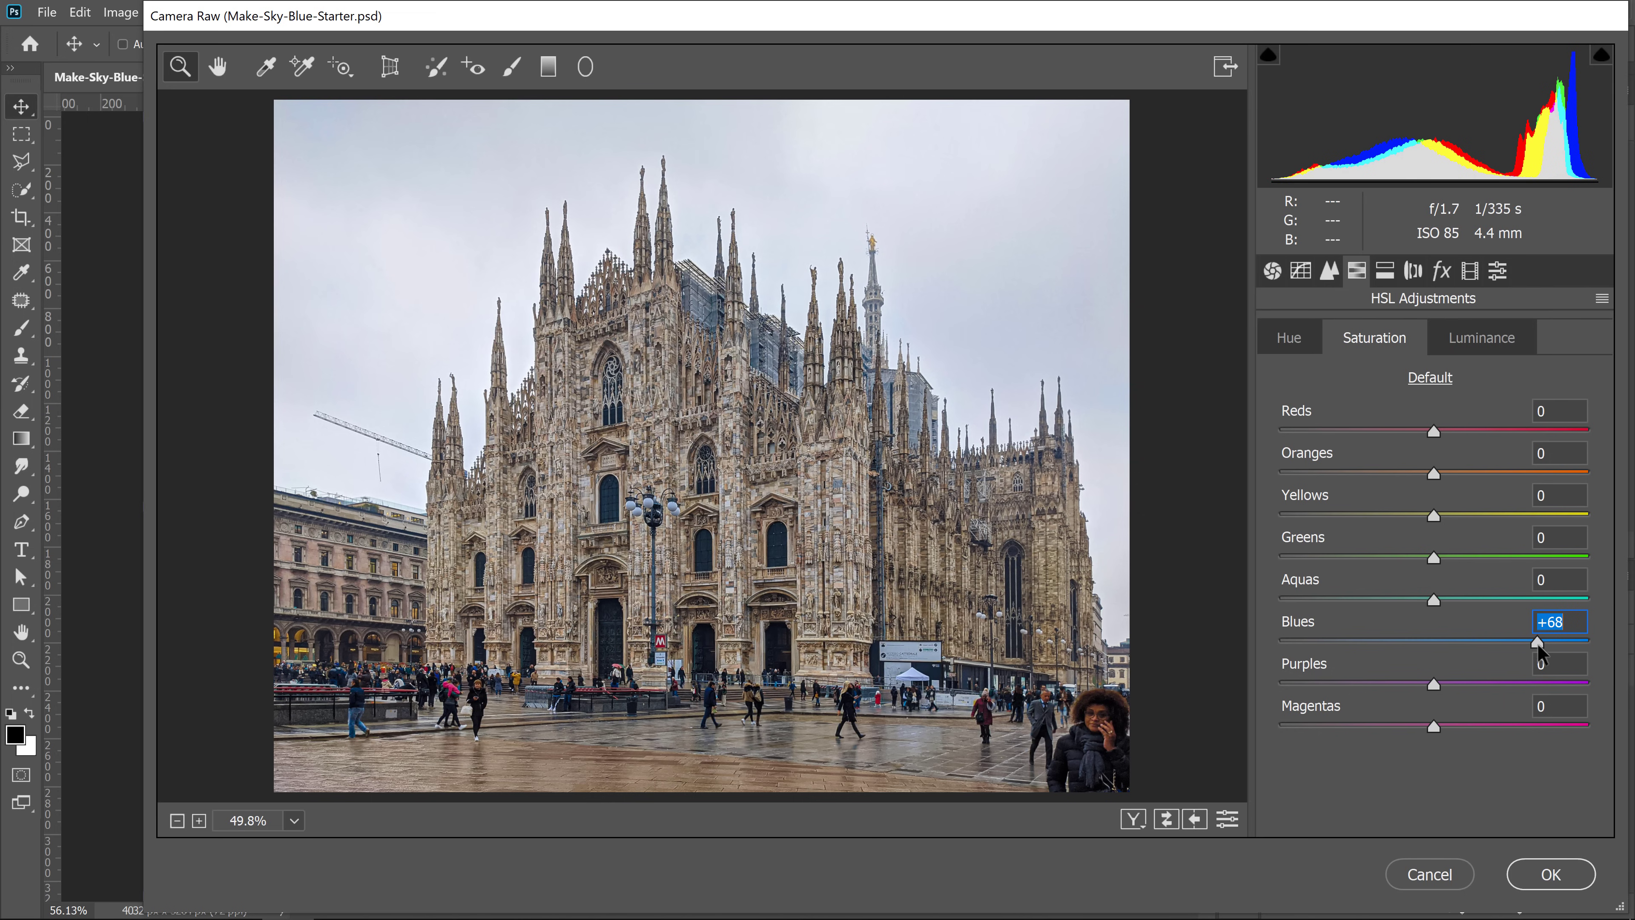
{"action": "double_click", "coordinate": [1537, 643]}
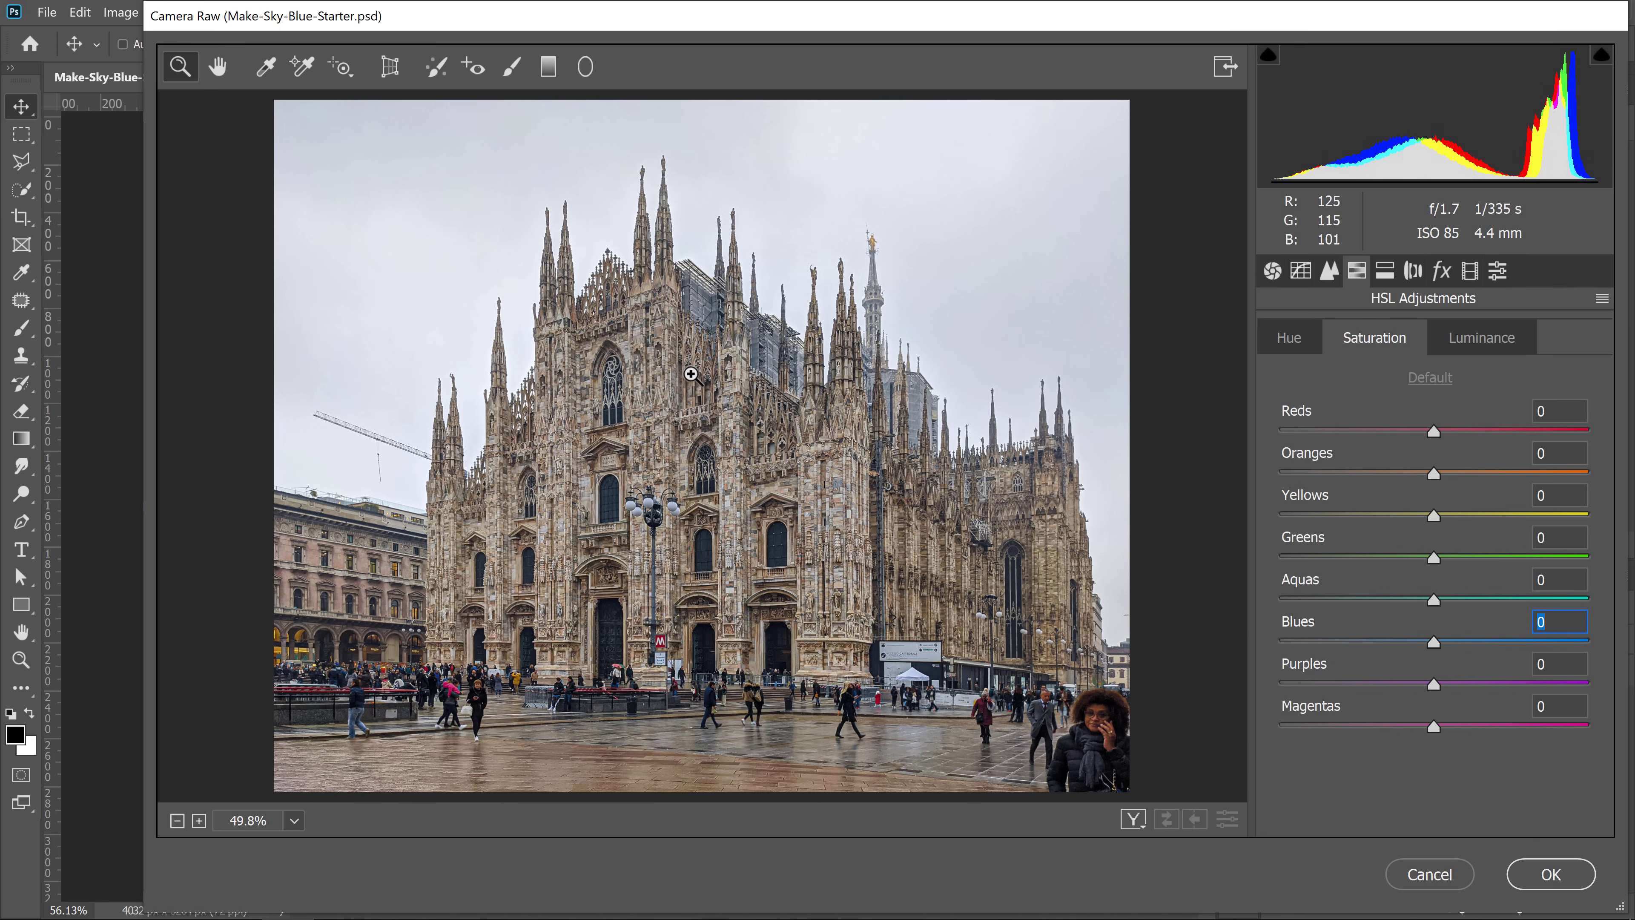
{"action": "left_click", "coordinate": [1449, 875]}
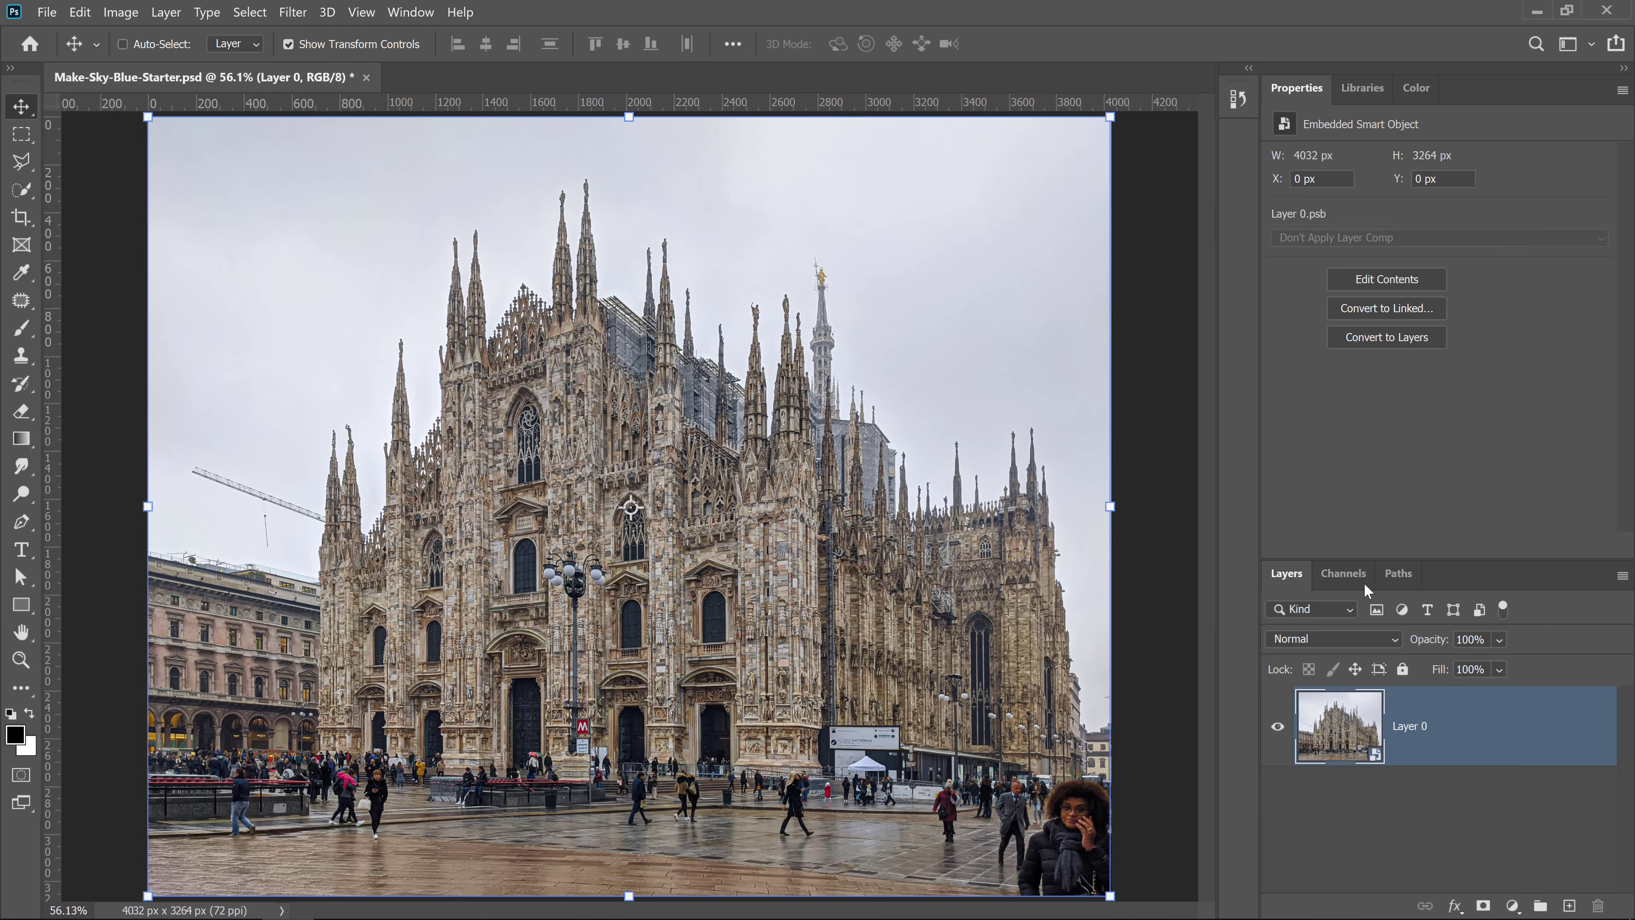
Step: Examine the Red, Green and Blue channels one by one for contrast between sky and building, and return to the RGB composite
{"action": "left_click", "coordinate": [1341, 577]}
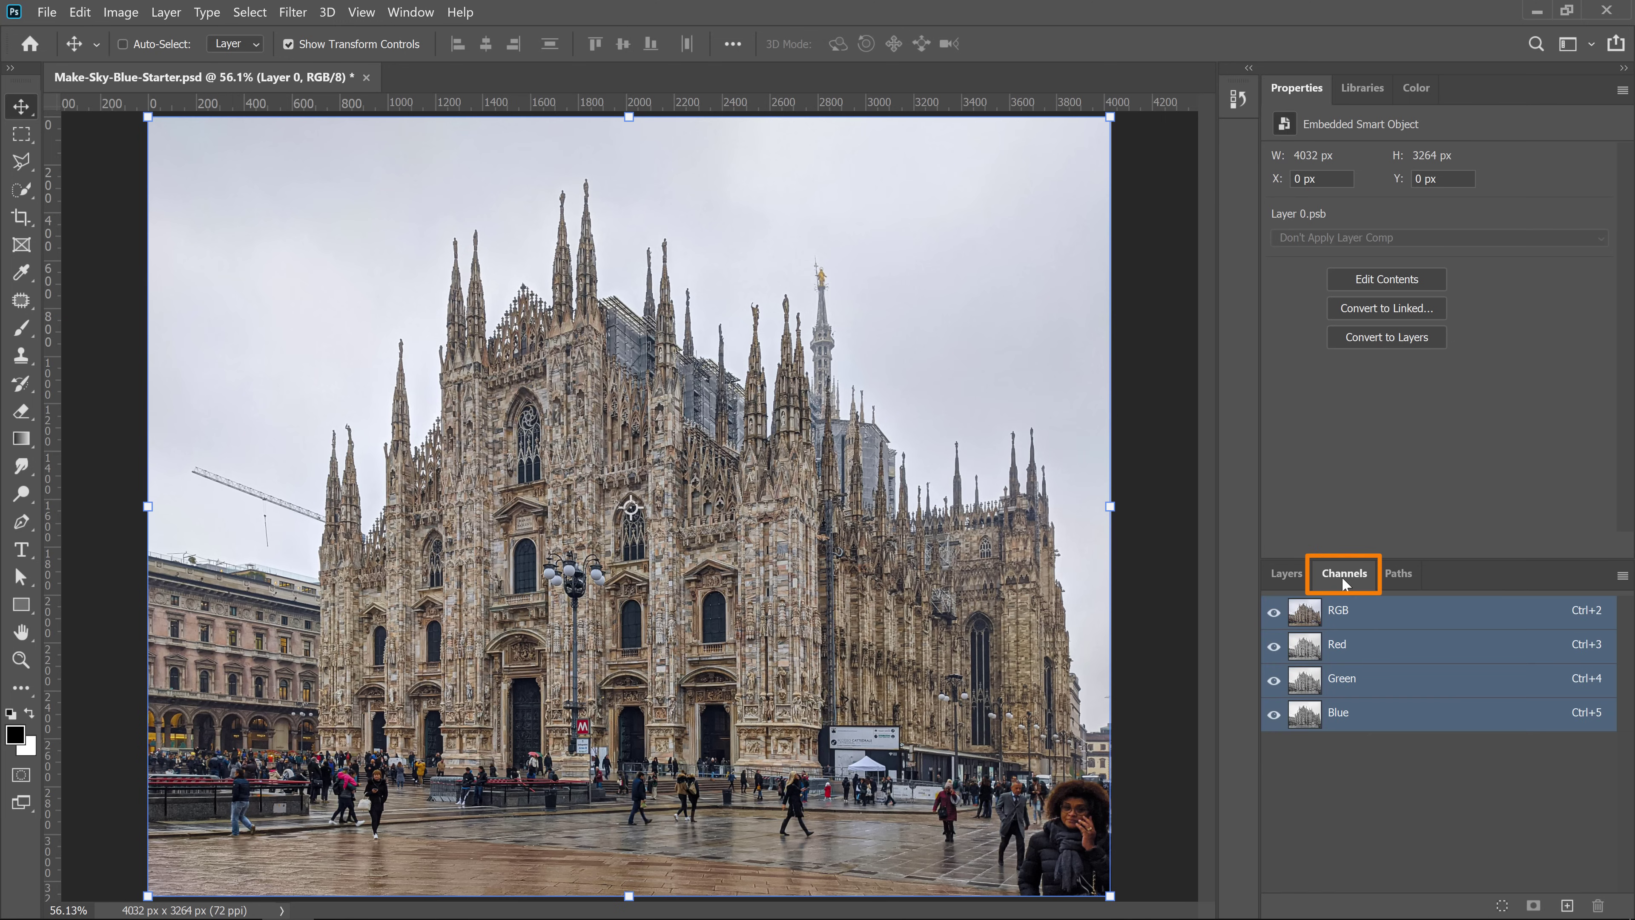
{"action": "left_click", "coordinate": [1352, 650]}
{"action": "left_click", "coordinate": [1359, 682]}
{"action": "left_click", "coordinate": [1361, 717]}
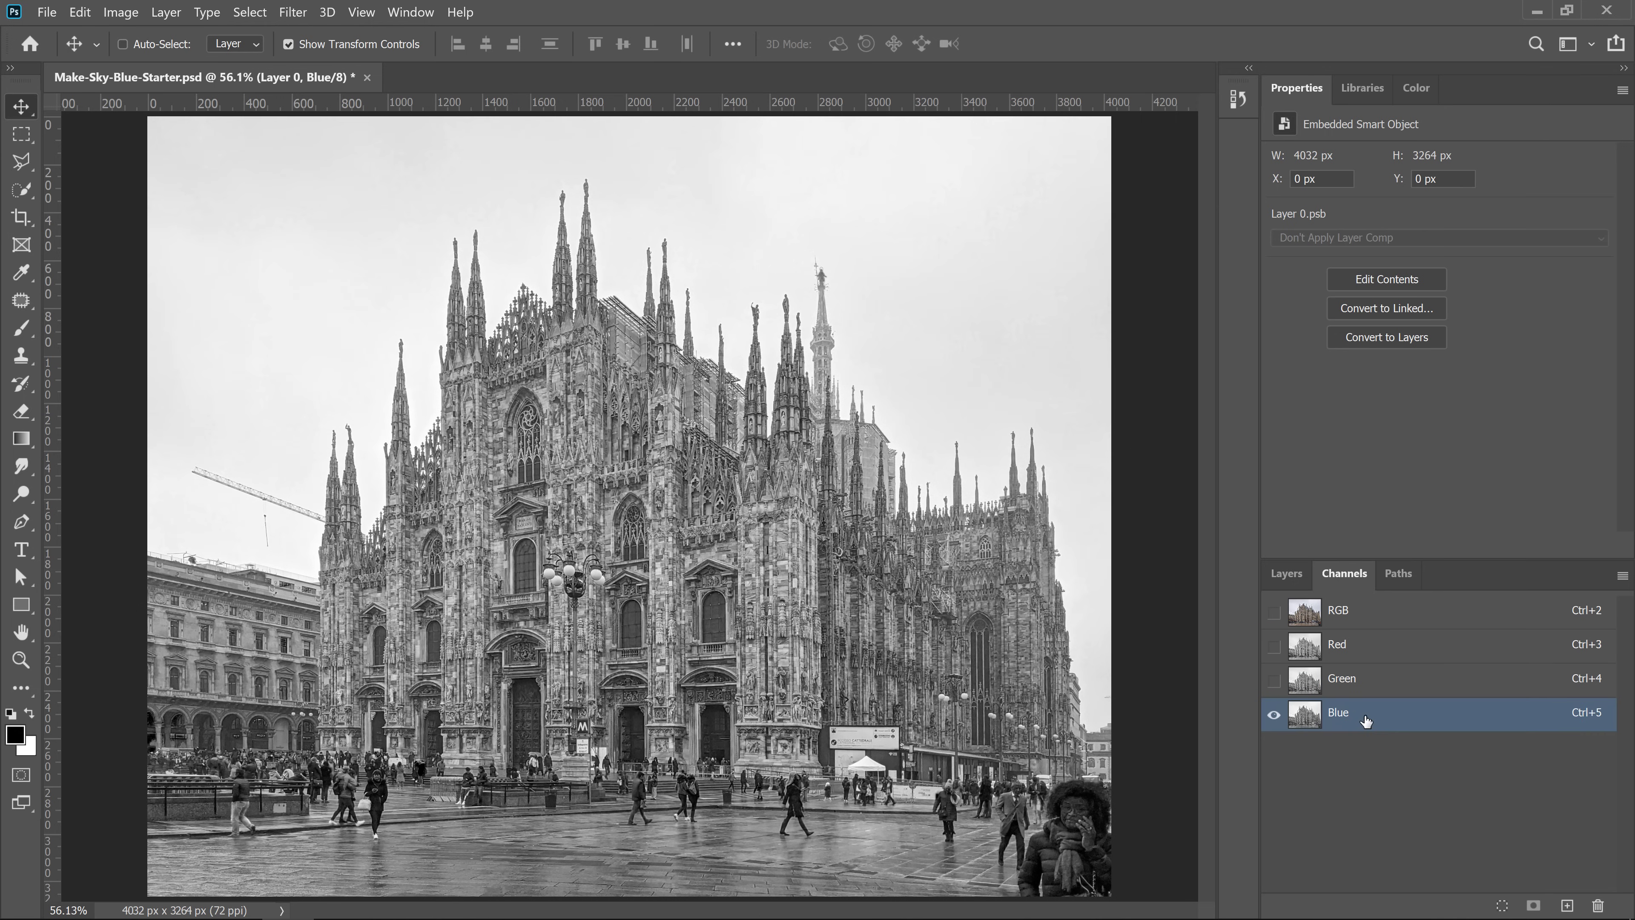
{"action": "left_click", "coordinate": [1361, 619]}
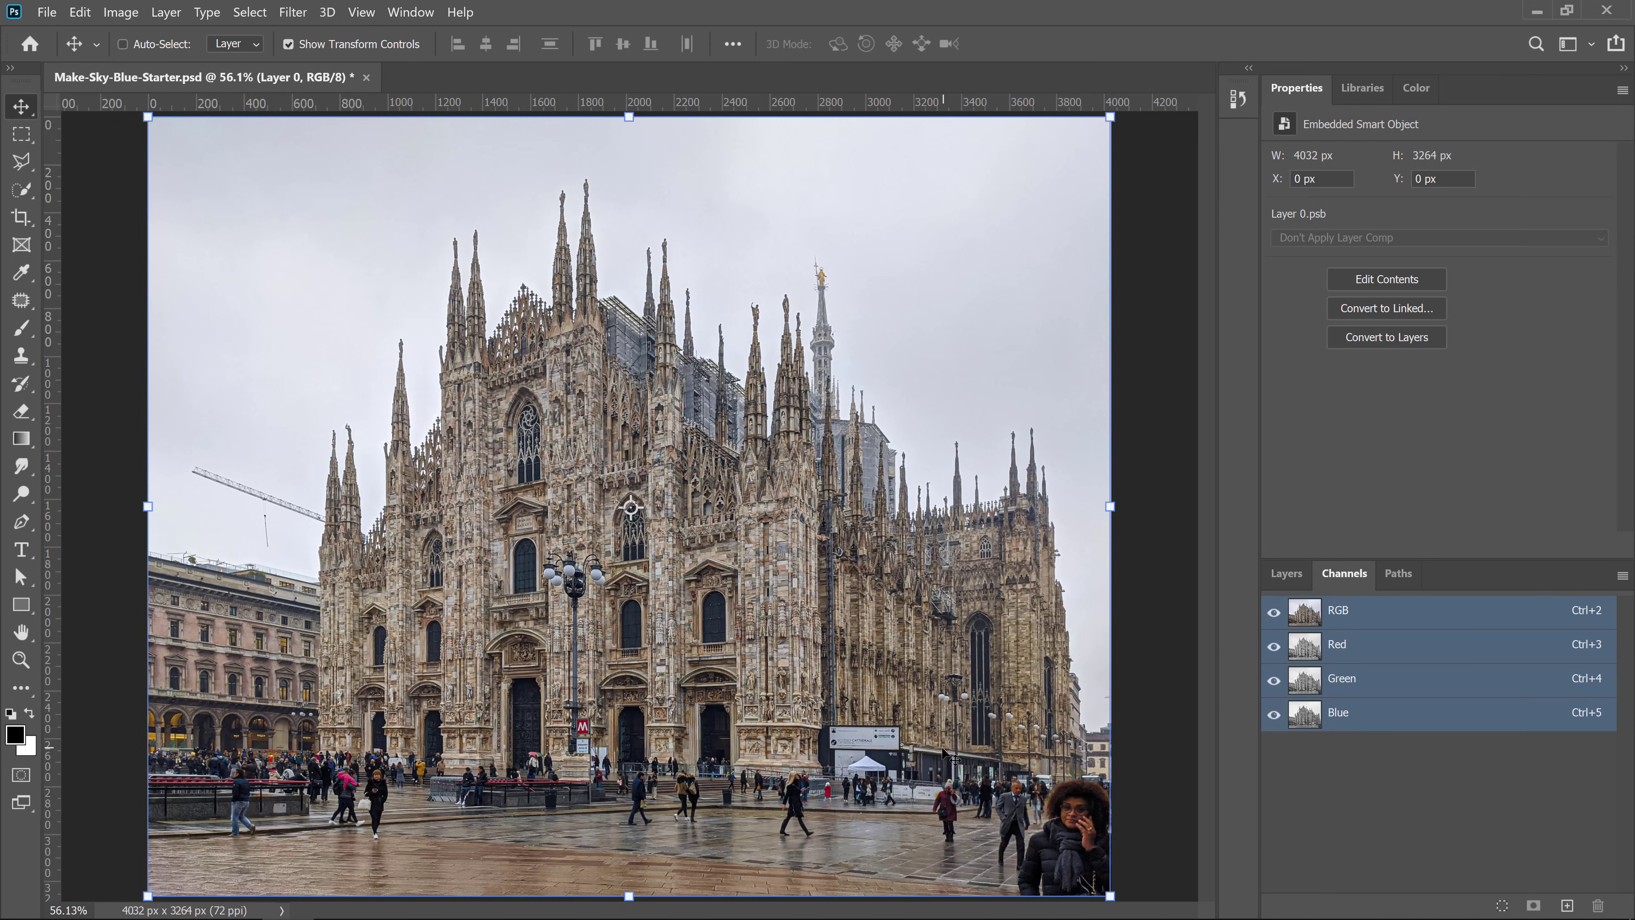
{"action": "left_click", "coordinate": [1347, 656]}
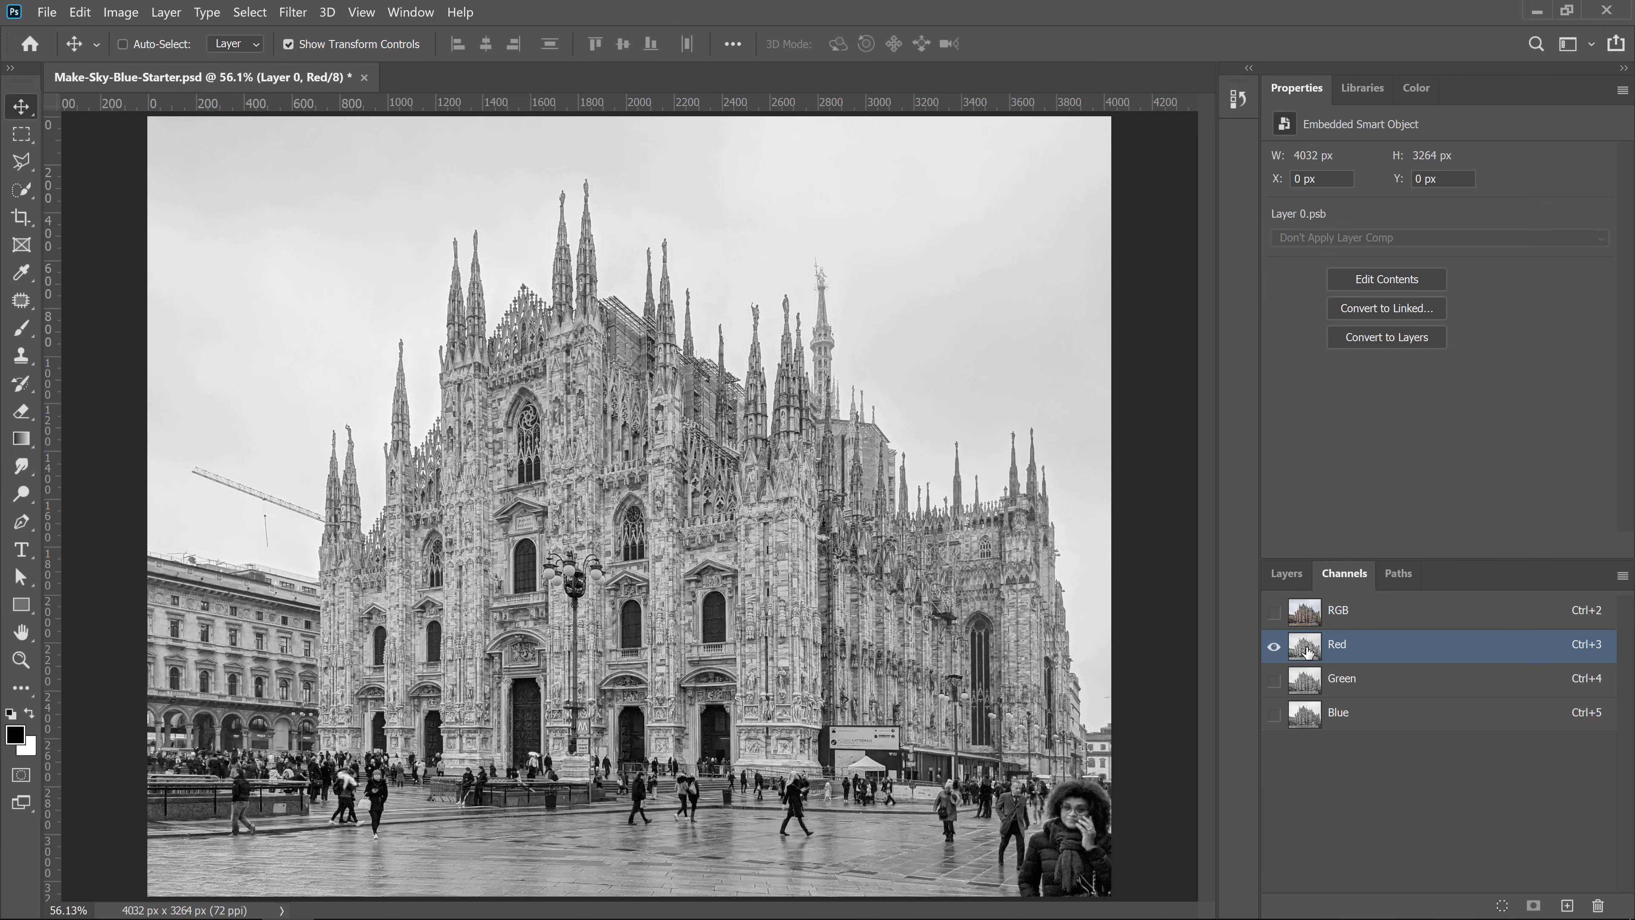
{"action": "left_click", "coordinate": [1308, 682]}
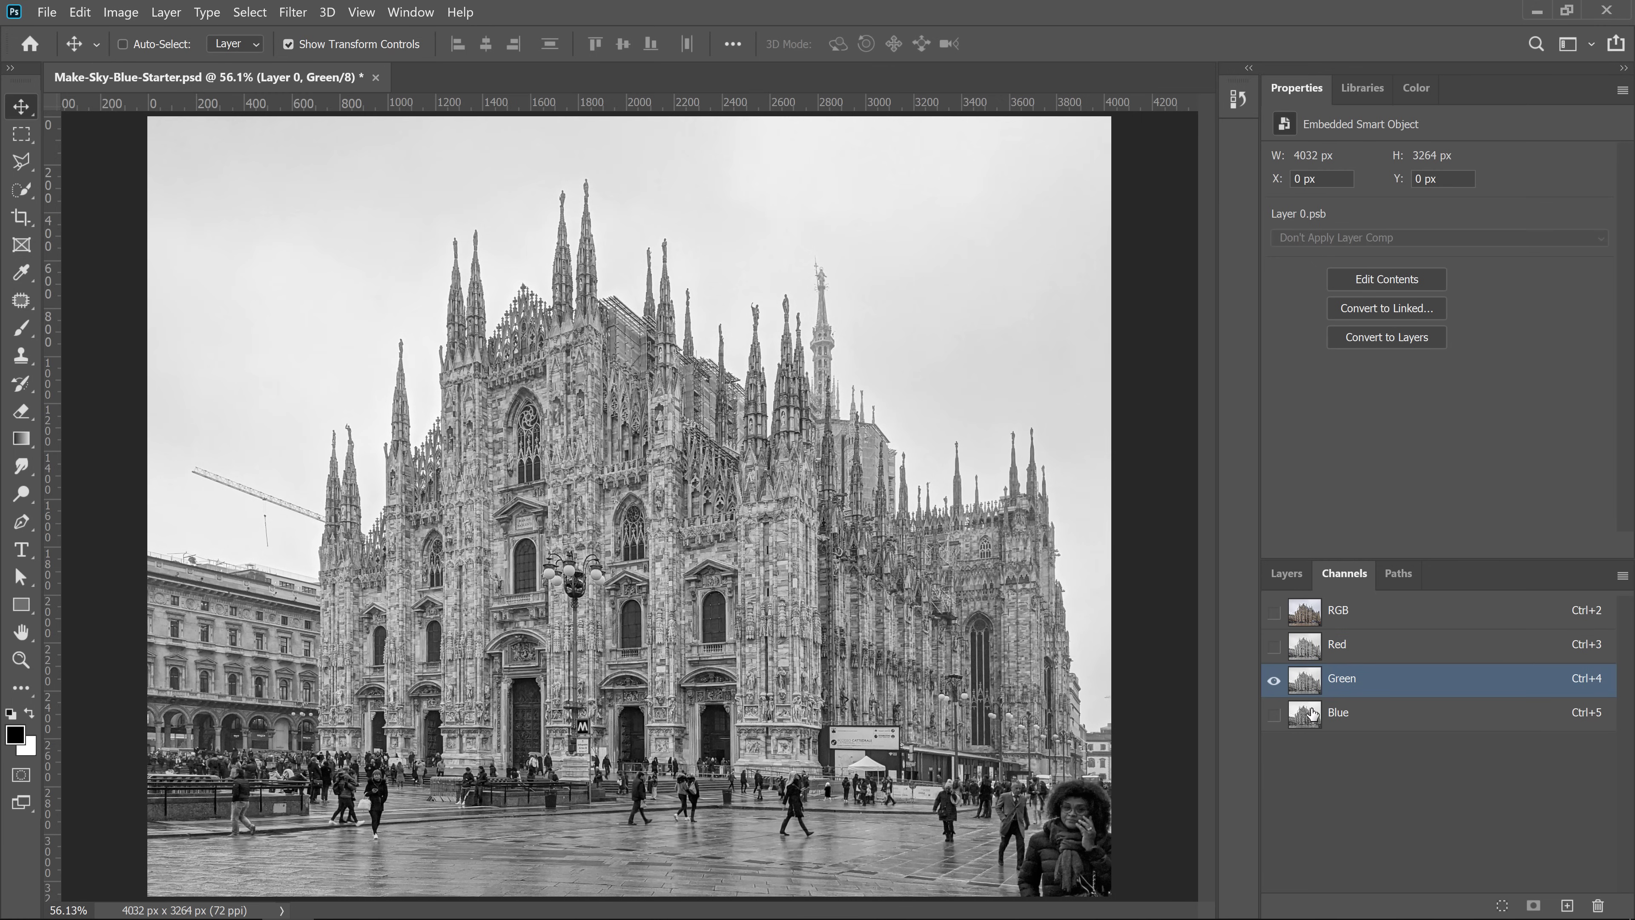
{"action": "left_click", "coordinate": [1312, 711]}
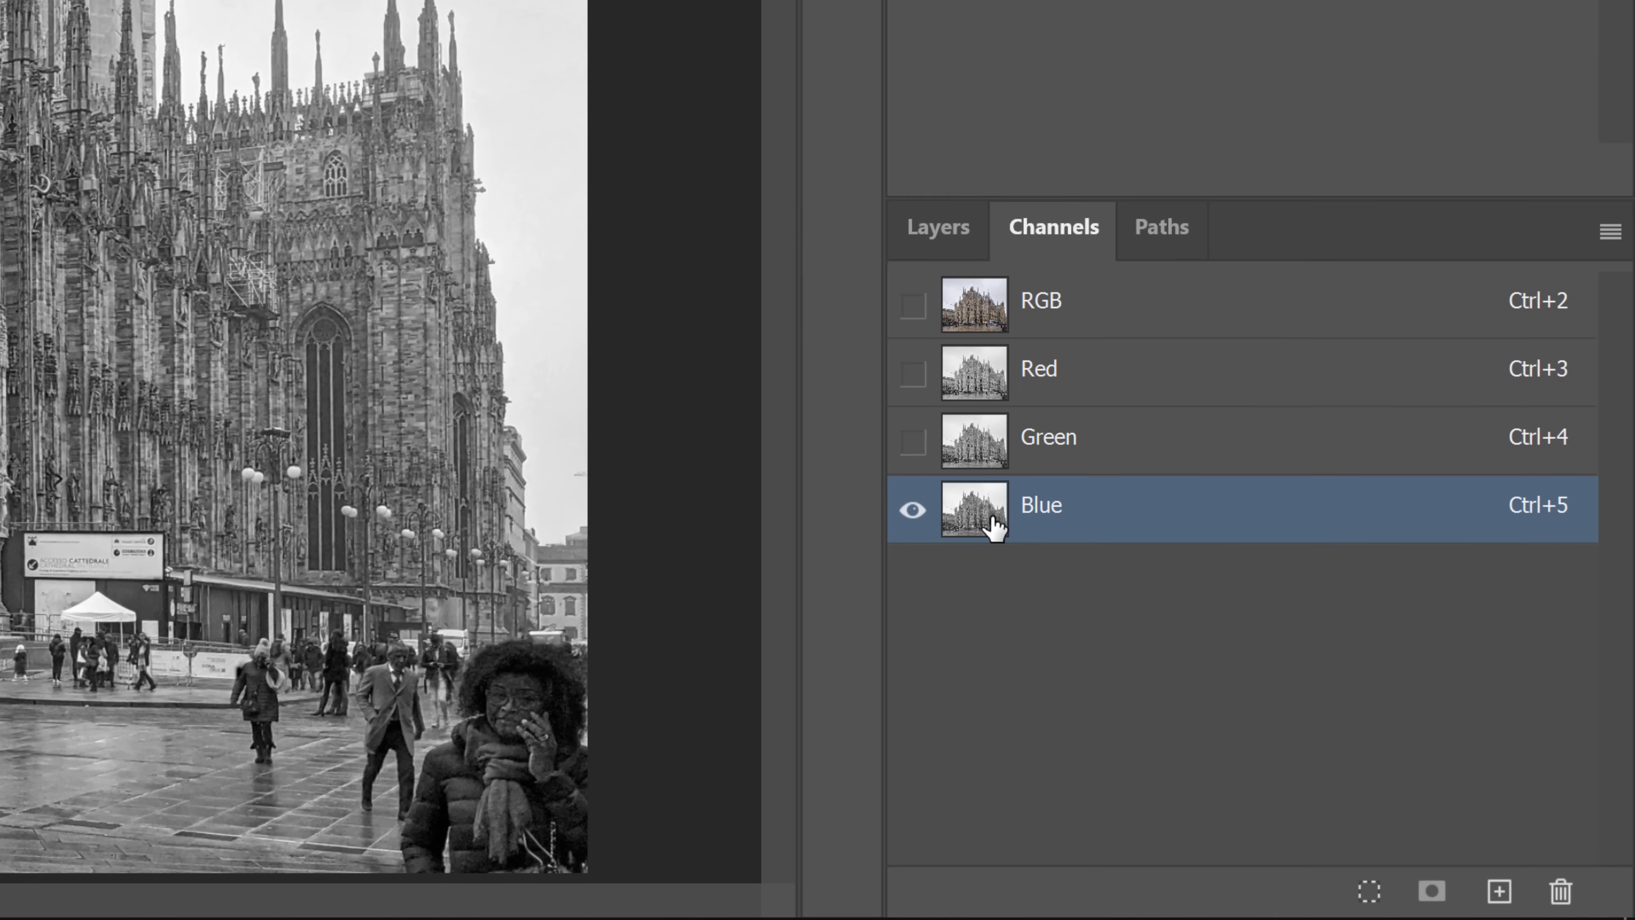
{"action": "key", "text": "ctrl+2"}
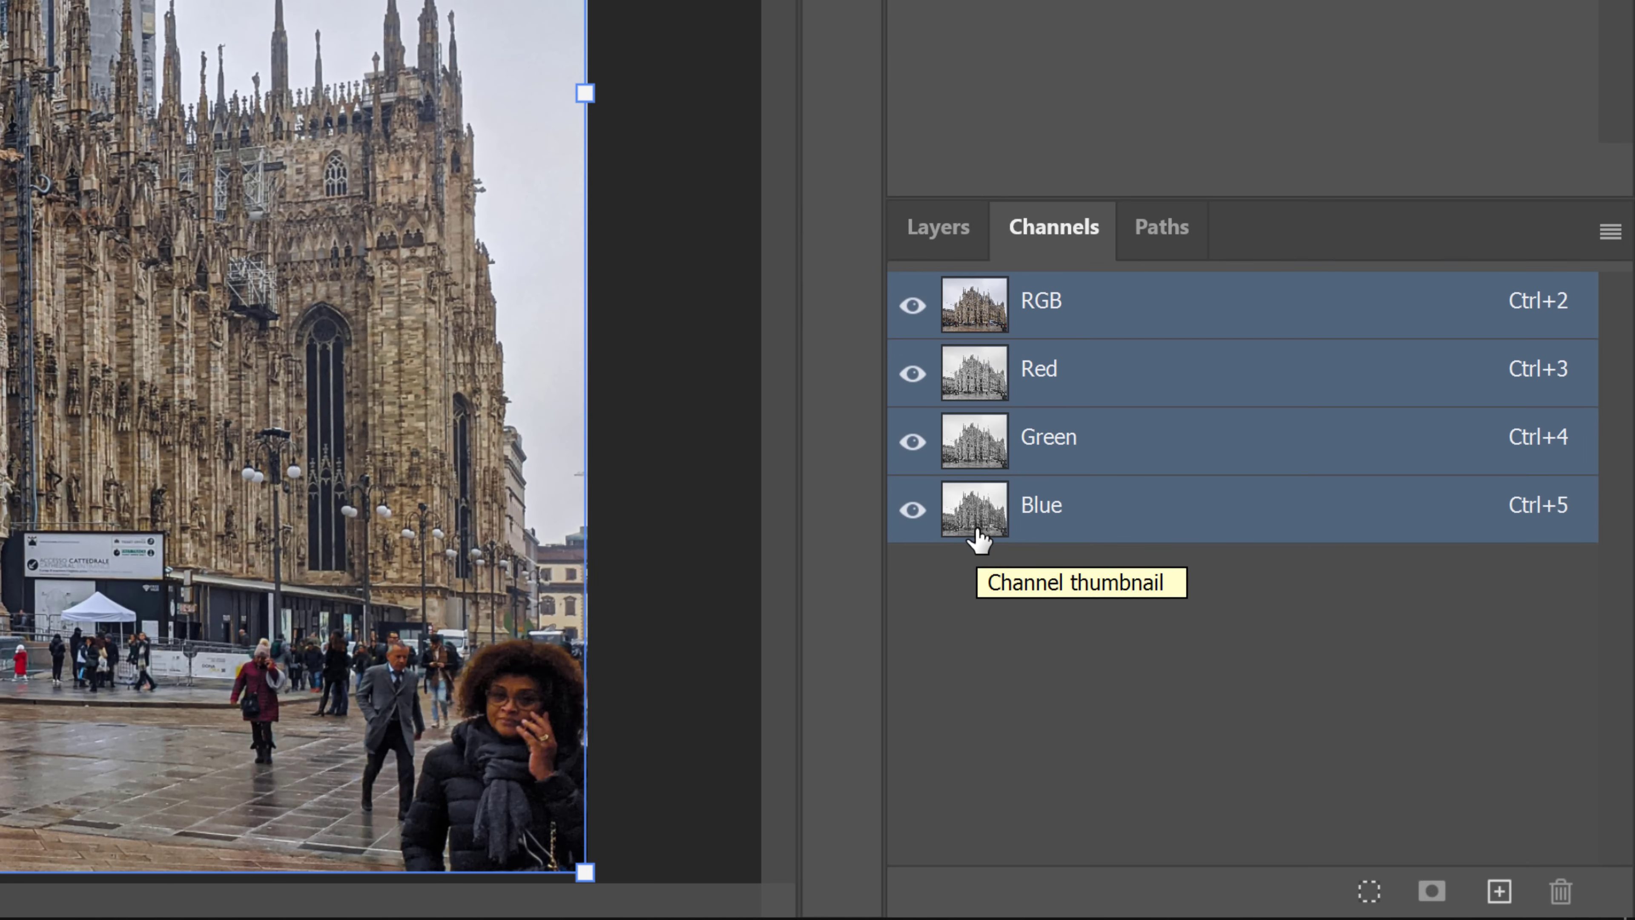
Step: Duplicate the Blue channel
{"action": "left_click", "coordinate": [979, 539]}
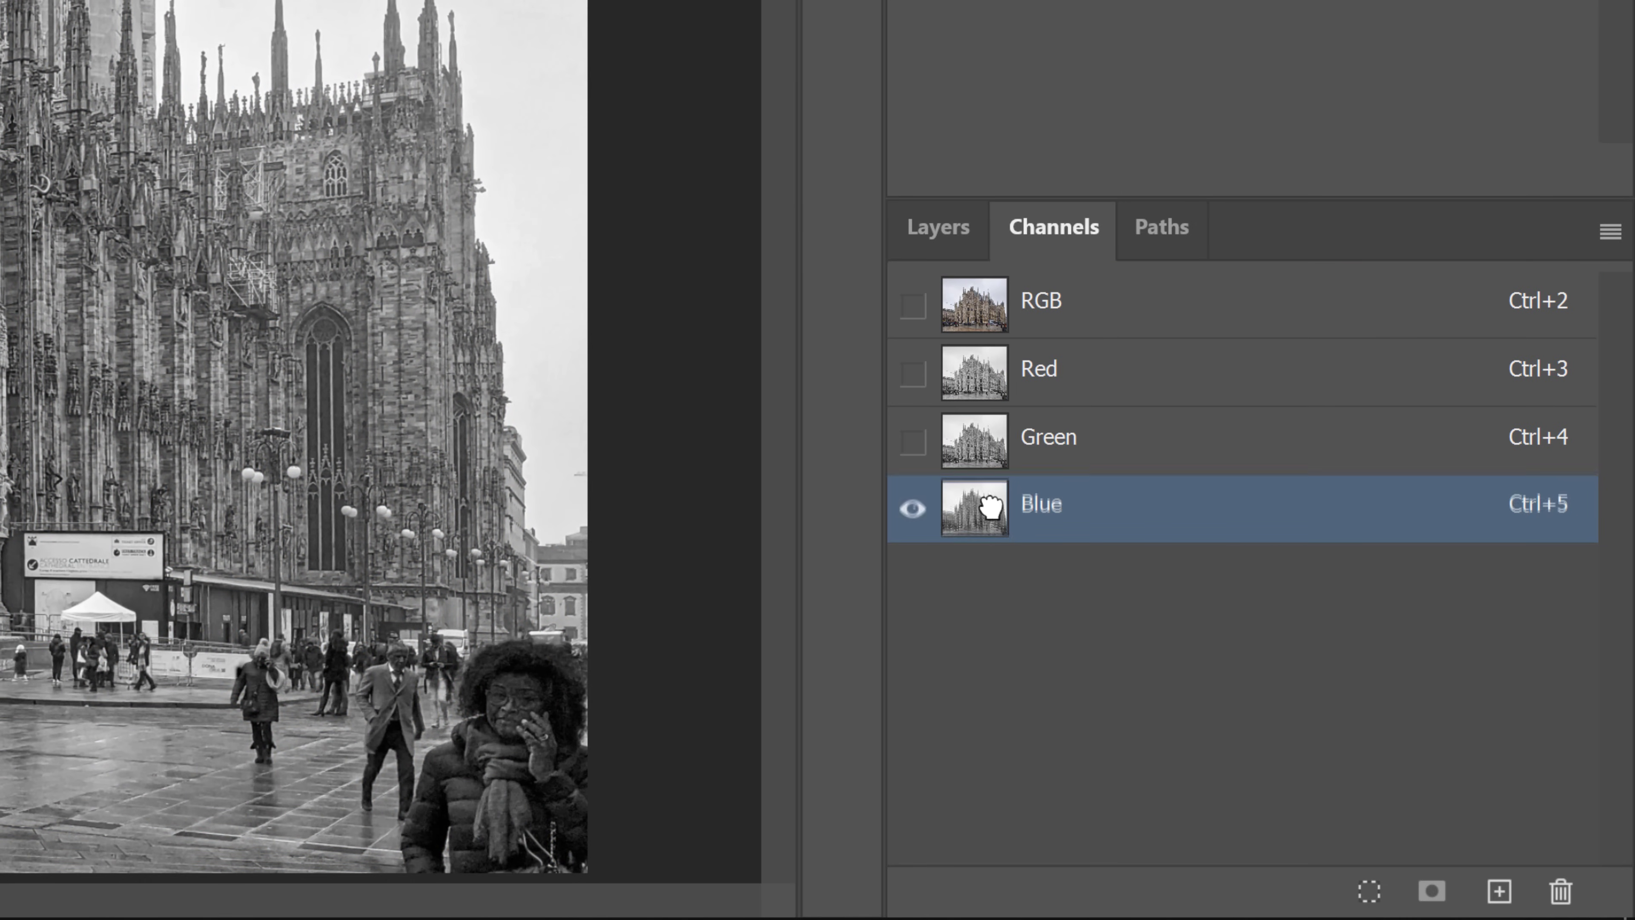
{"action": "left_click_drag", "start_coordinate": [978, 521], "coordinate": [1497, 889]}
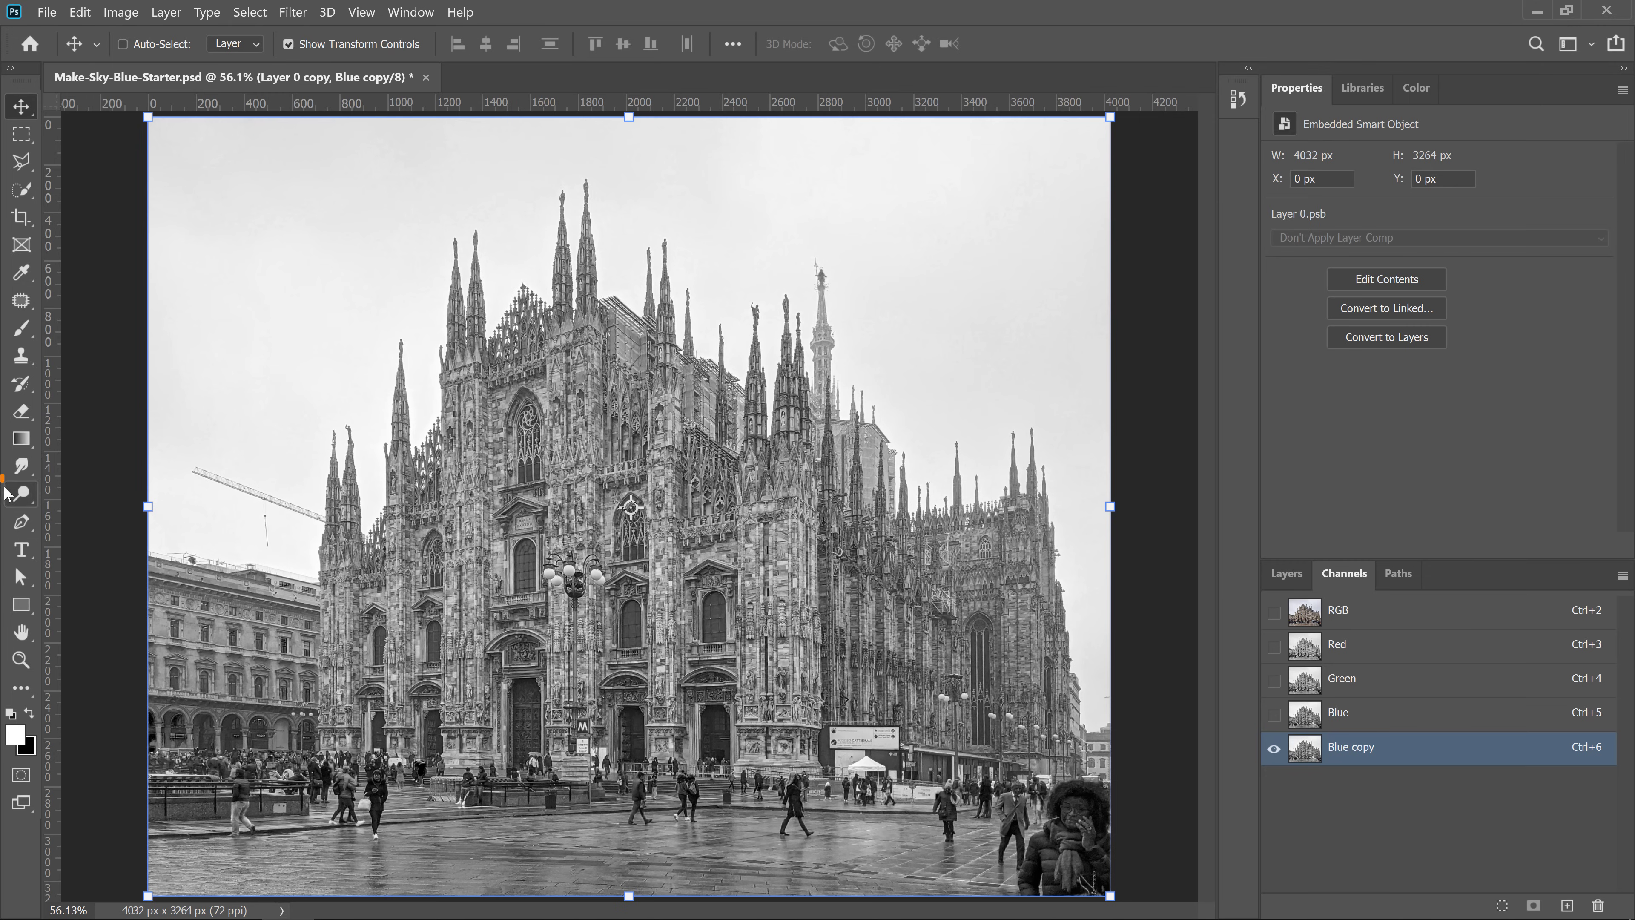
Step: Brighten the sky to white on the duplicated blue channel using the Dodge Tool with Range set to Highlights at 50% exposure
{"action": "left_click", "coordinate": [22, 493]}
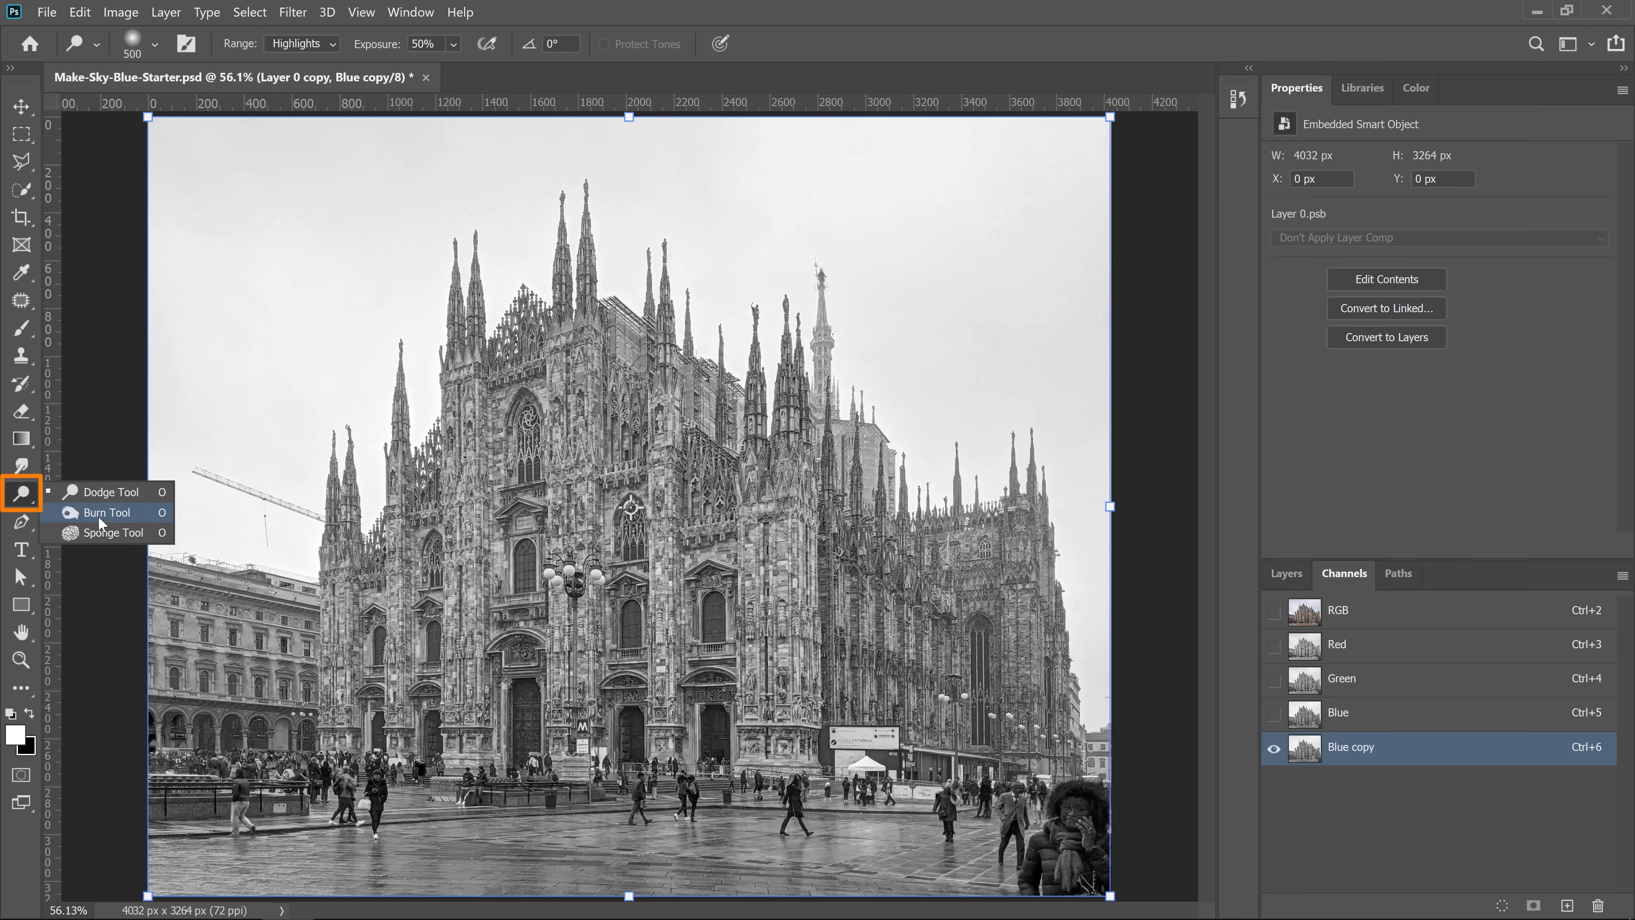
{"action": "left_click", "coordinate": [109, 501]}
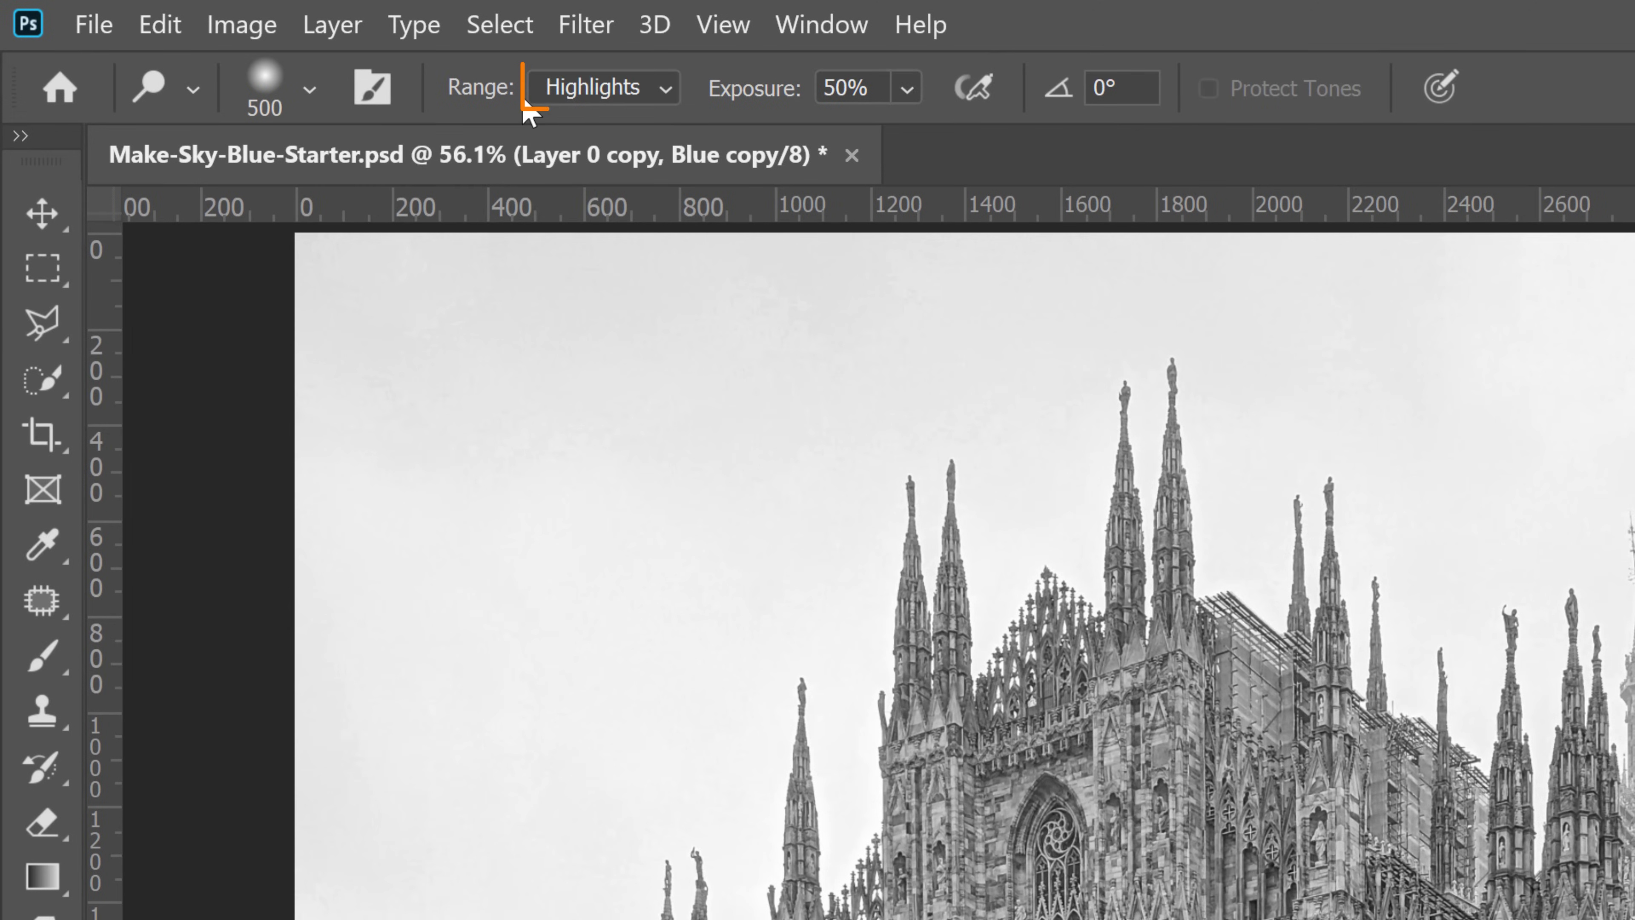
{"action": "left_click", "coordinate": [630, 94]}
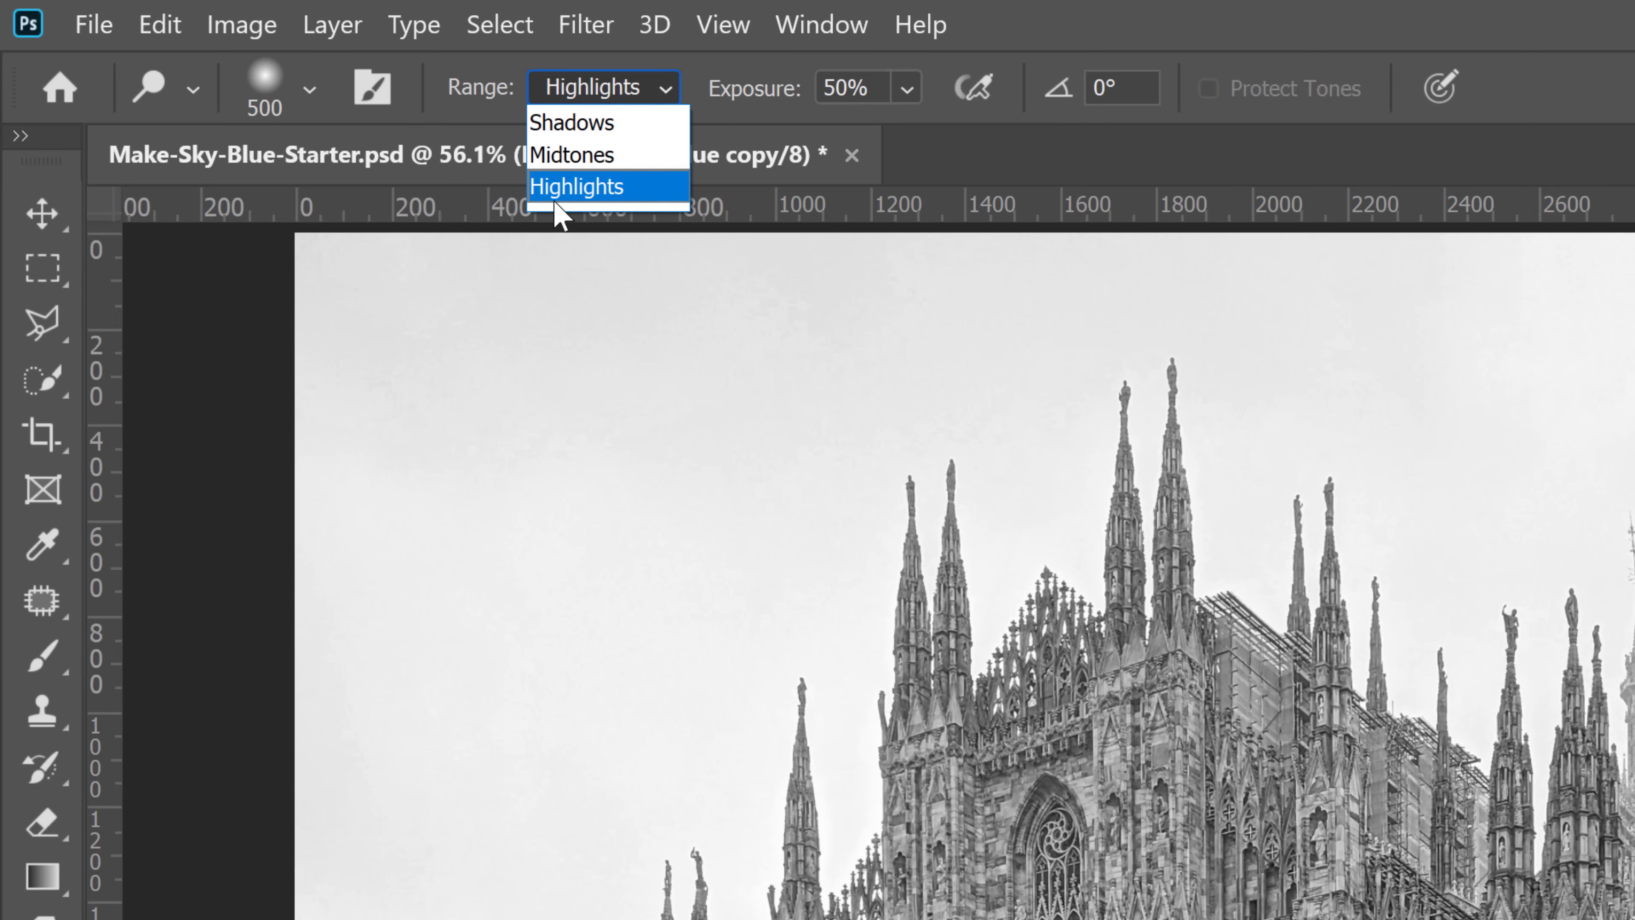
{"action": "left_click", "coordinate": [572, 187]}
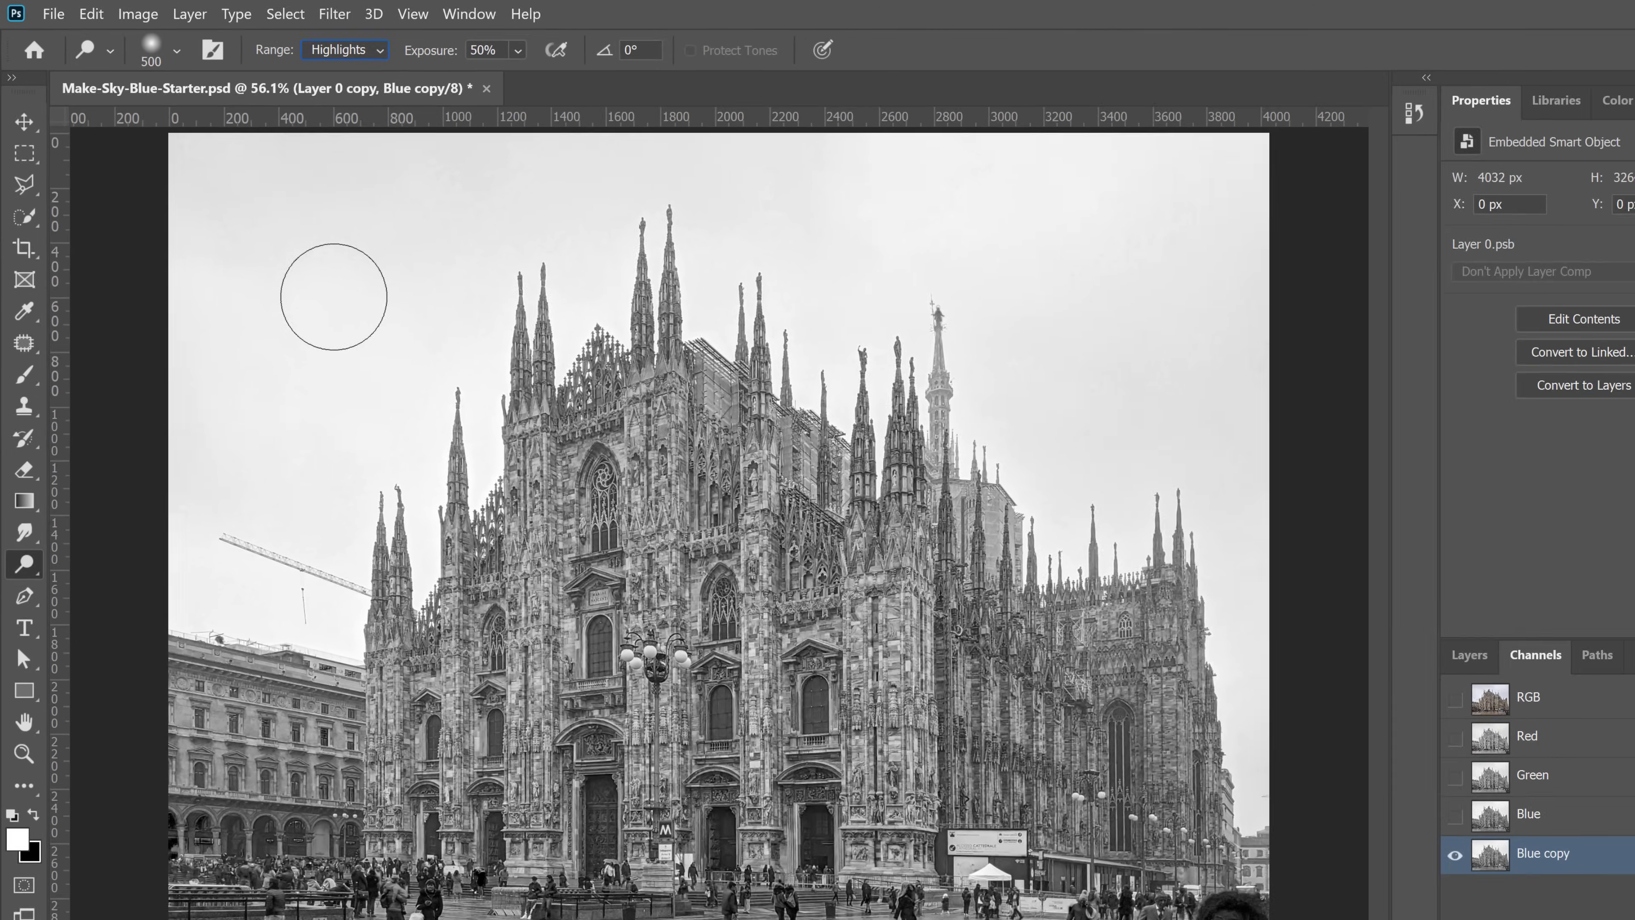
{"action": "mouse_move", "coordinate": [583, 515]}
{"action": "left_mouse_down"}
{"action": "mouse_move", "coordinate": [628, 387]}
{"action": "mouse_move", "coordinate": [470, 314]}
{"action": "left_mouse_up"}
{"action": "mouse_move", "coordinate": [235, 157]}
{"action": "left_mouse_down"}
{"action": "mouse_move", "coordinate": [180, 128]}
{"action": "mouse_move", "coordinate": [271, 125]}
{"action": "mouse_move", "coordinate": [330, 164]}
{"action": "mouse_move", "coordinate": [378, 124]}
{"action": "mouse_move", "coordinate": [366, 148]}
{"action": "mouse_move", "coordinate": [258, 180]}
{"action": "mouse_move", "coordinate": [269, 313]}
{"action": "left_mouse_up"}
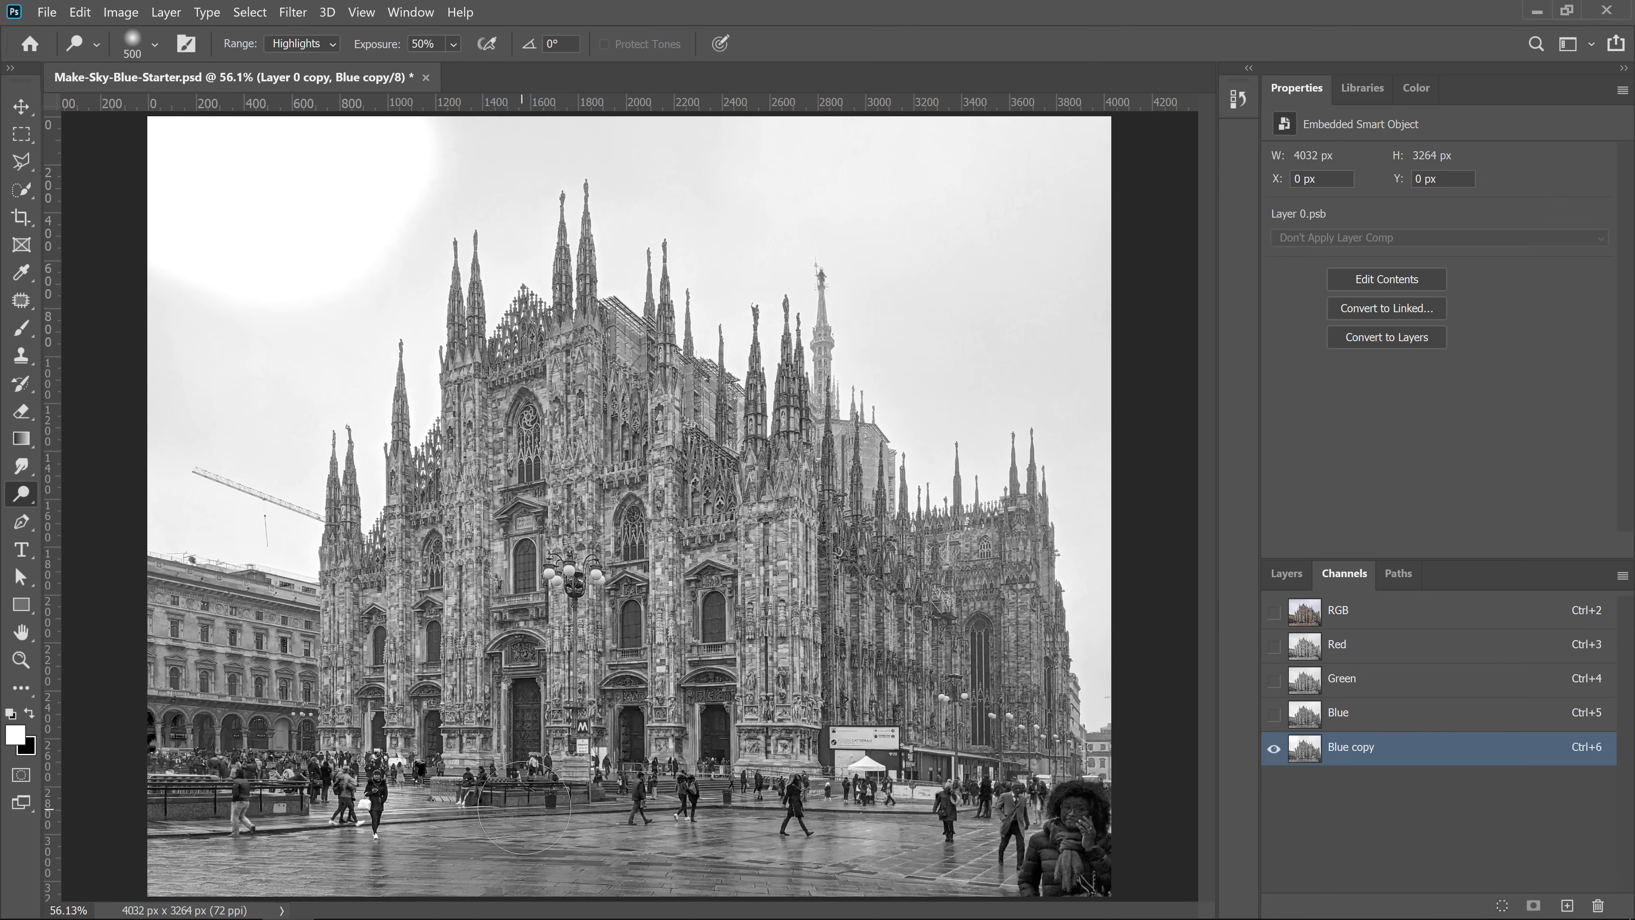
{"action": "key", "text": "ctrl+z"}
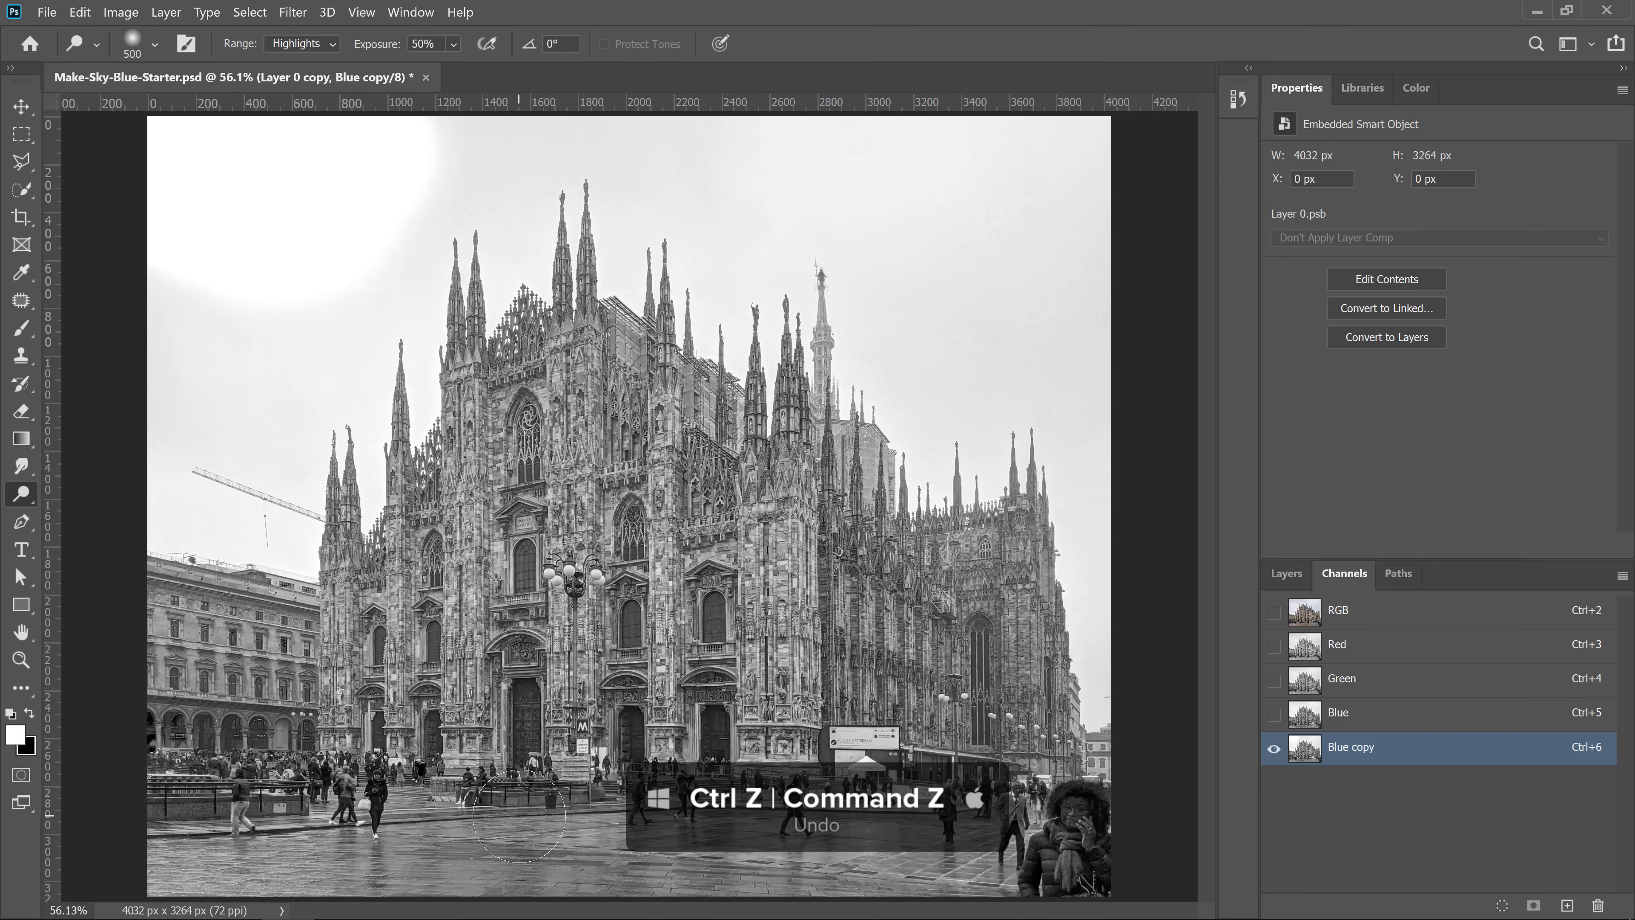
{"action": "mouse_move", "coordinate": [256, 128]}
{"action": "left_mouse_down"}
{"action": "mouse_move", "coordinate": [354, 292]}
{"action": "mouse_move", "coordinate": [343, 332]}
{"action": "mouse_move", "coordinate": [300, 396]}
{"action": "mouse_move", "coordinate": [247, 341]}
{"action": "mouse_move", "coordinate": [188, 387]}
{"action": "mouse_move", "coordinate": [165, 310]}
{"action": "mouse_move", "coordinate": [234, 273]}
{"action": "mouse_move", "coordinate": [383, 263]}
{"action": "mouse_move", "coordinate": [403, 195]}
{"action": "mouse_move", "coordinate": [393, 235]}
{"action": "mouse_move", "coordinate": [420, 266]}
{"action": "mouse_move", "coordinate": [397, 244]}
{"action": "mouse_move", "coordinate": [407, 208]}
{"action": "mouse_move", "coordinate": [493, 163]}
{"action": "mouse_move", "coordinate": [471, 141]}
{"action": "mouse_move", "coordinate": [490, 142]}
{"action": "mouse_move", "coordinate": [512, 237]}
{"action": "mouse_move", "coordinate": [518, 151]}
{"action": "mouse_move", "coordinate": [639, 139]}
{"action": "mouse_move", "coordinate": [647, 193]}
{"action": "mouse_move", "coordinate": [632, 192]}
{"action": "mouse_move", "coordinate": [734, 261]}
{"action": "mouse_move", "coordinate": [711, 265]}
{"action": "mouse_move", "coordinate": [800, 182]}
{"action": "mouse_move", "coordinate": [903, 246]}
{"action": "mouse_move", "coordinate": [798, 133]}
{"action": "mouse_move", "coordinate": [1045, 154]}
{"action": "mouse_move", "coordinate": [1077, 184]}
{"action": "mouse_move", "coordinate": [937, 210]}
{"action": "mouse_move", "coordinate": [964, 269]}
{"action": "mouse_move", "coordinate": [883, 315]}
{"action": "mouse_move", "coordinate": [910, 294]}
{"action": "mouse_move", "coordinate": [935, 379]}
{"action": "mouse_move", "coordinate": [1039, 328]}
{"action": "mouse_move", "coordinate": [1077, 368]}
{"action": "mouse_move", "coordinate": [1102, 416]}
{"action": "mouse_move", "coordinate": [1125, 657]}
{"action": "mouse_move", "coordinate": [1094, 404]}
{"action": "mouse_move", "coordinate": [1027, 360]}
{"action": "mouse_move", "coordinate": [969, 374]}
{"action": "mouse_move", "coordinate": [961, 359]}
{"action": "mouse_move", "coordinate": [933, 385]}
{"action": "mouse_move", "coordinate": [909, 358]}
{"action": "mouse_move", "coordinate": [922, 429]}
{"action": "mouse_move", "coordinate": [947, 362]}
{"action": "mouse_move", "coordinate": [992, 347]}
{"action": "left_mouse_up"}
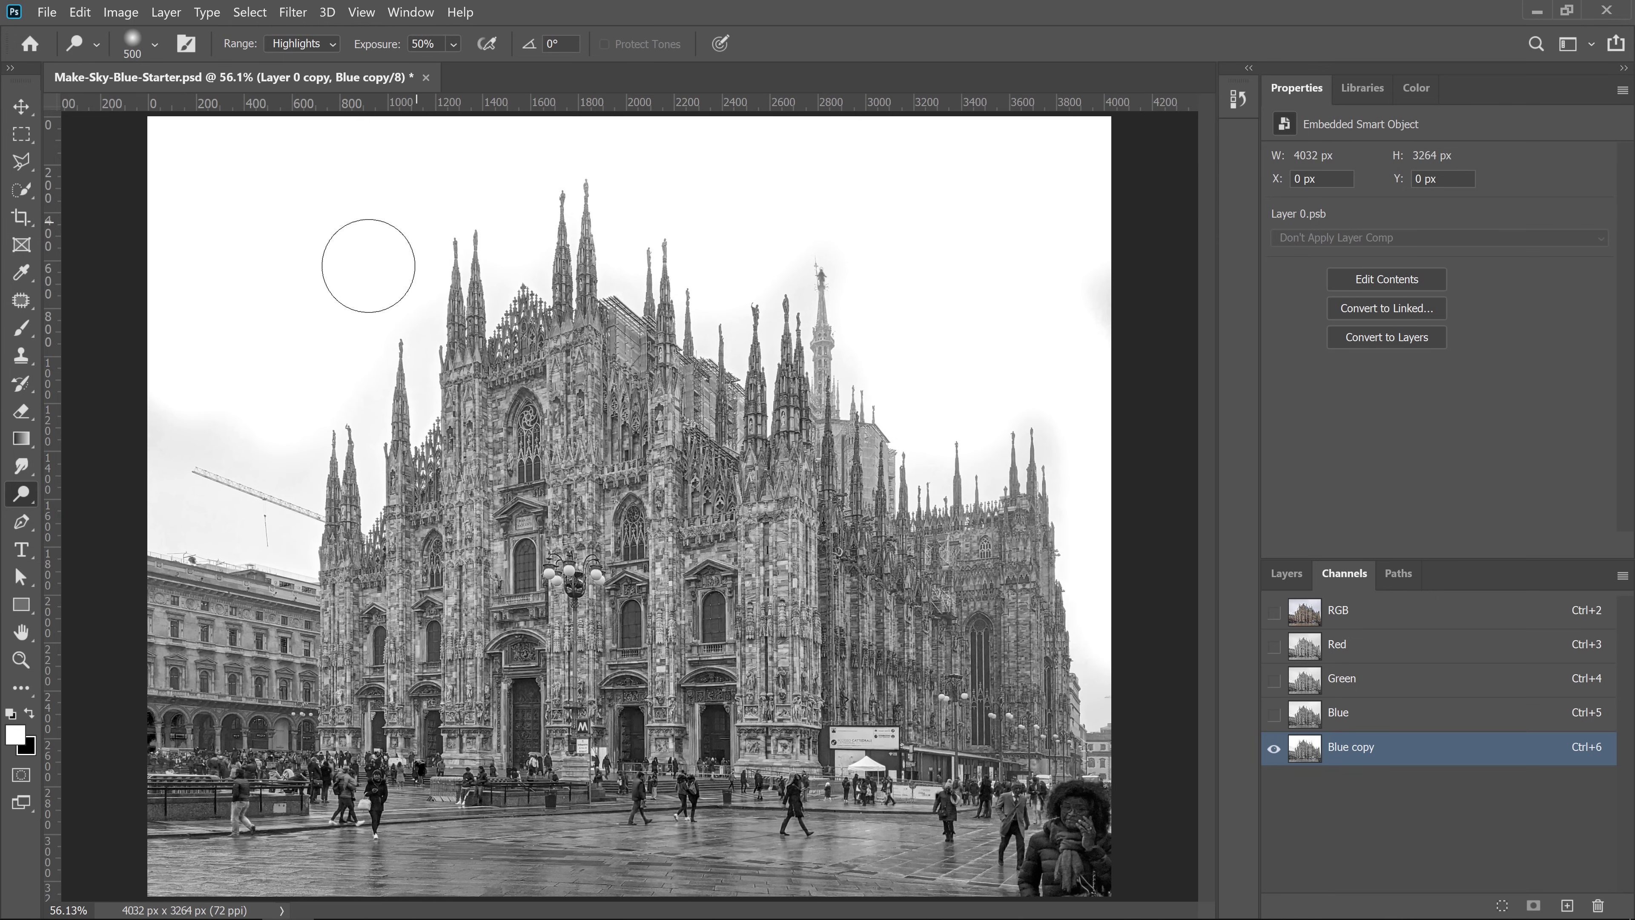
{"action": "mouse_move", "coordinate": [160, 384]}
{"action": "left_mouse_down"}
{"action": "mouse_move", "coordinate": [170, 503]}
{"action": "mouse_move", "coordinate": [207, 516]}
{"action": "mouse_move", "coordinate": [120, 468]}
{"action": "mouse_move", "coordinate": [233, 530]}
{"action": "left_mouse_up"}
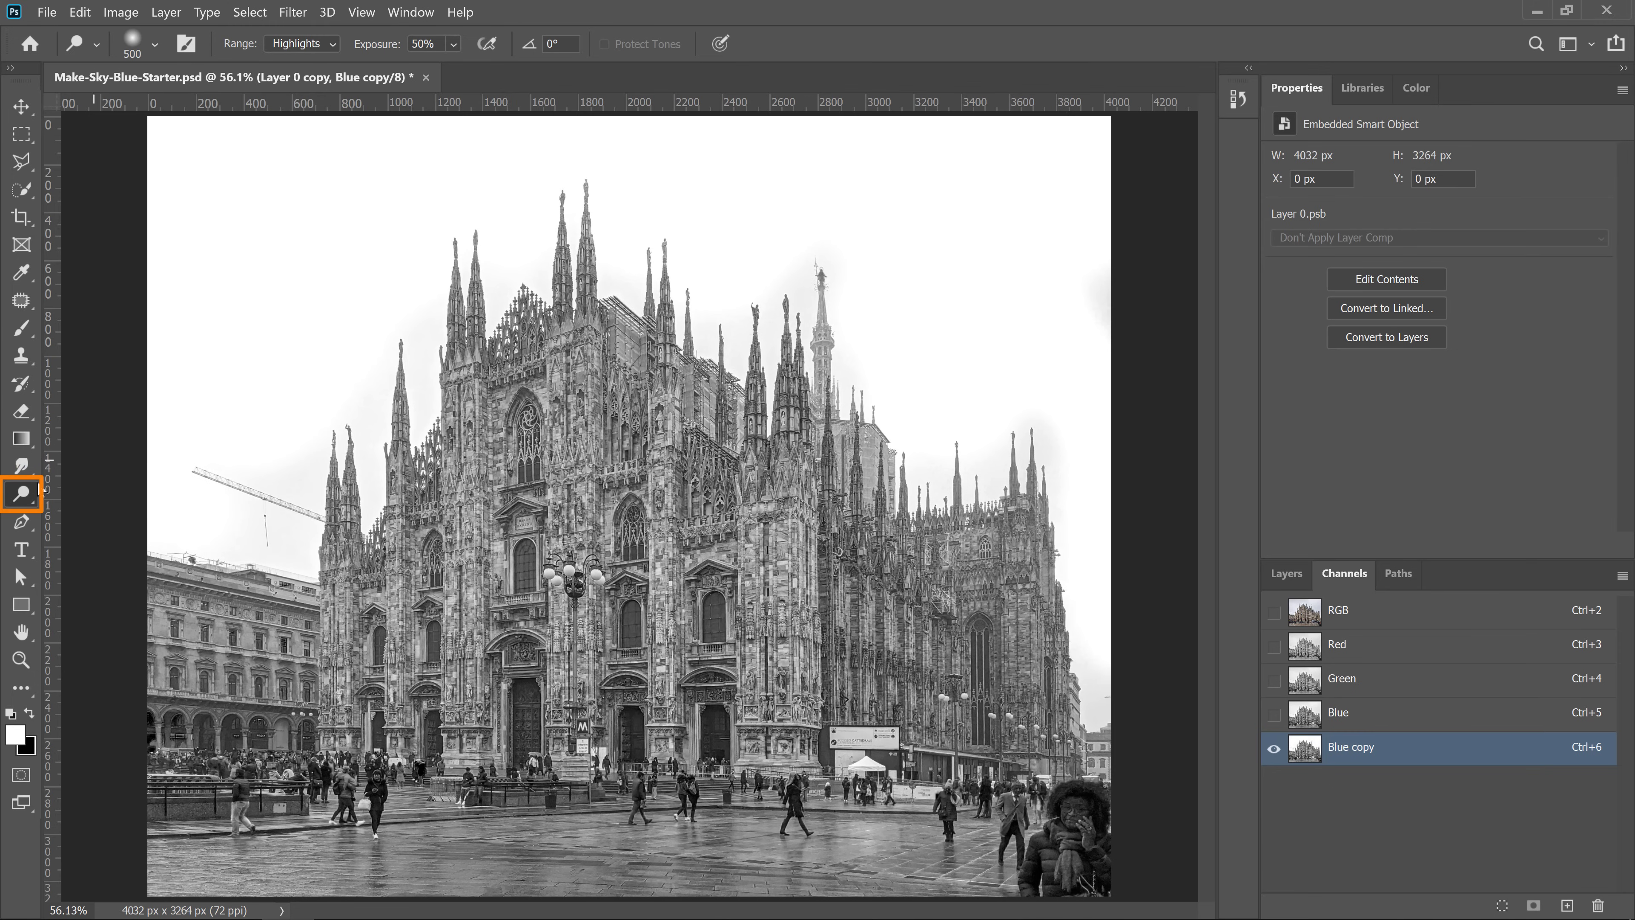
Step: Darken the cathedral, side building and foreground with the Burn Tool, using Range Shadows, 50% exposure and a brush enlarged to 800 px
{"action": "left_click_drag", "start_coordinate": [24, 494], "coordinate": [111, 512]}
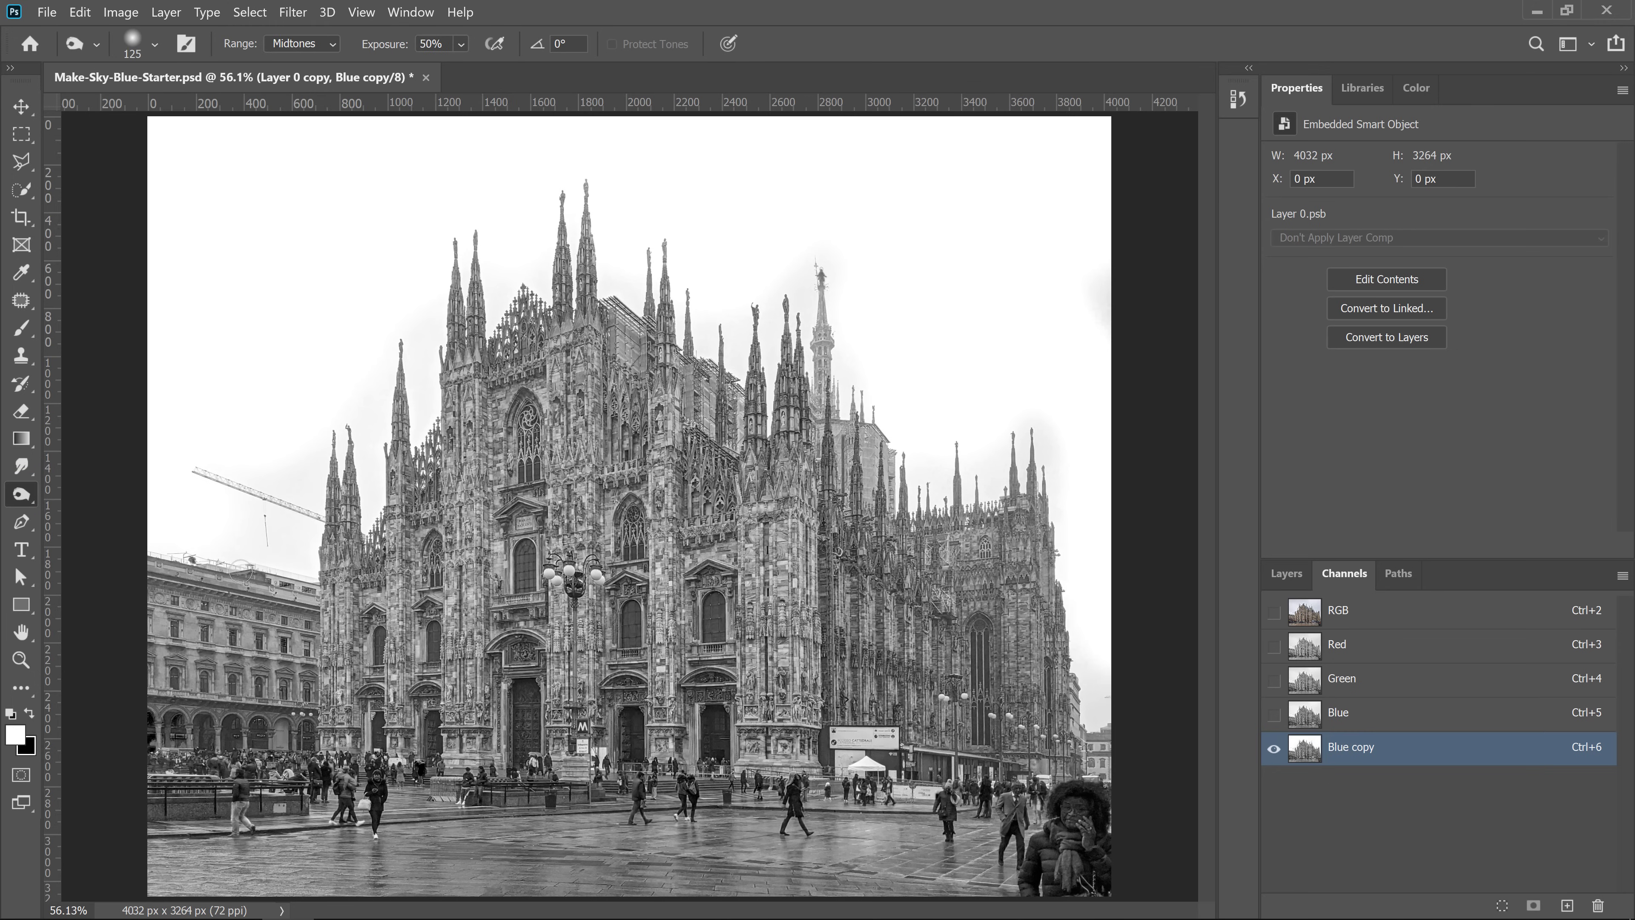
{"action": "left_click", "coordinate": [303, 44]}
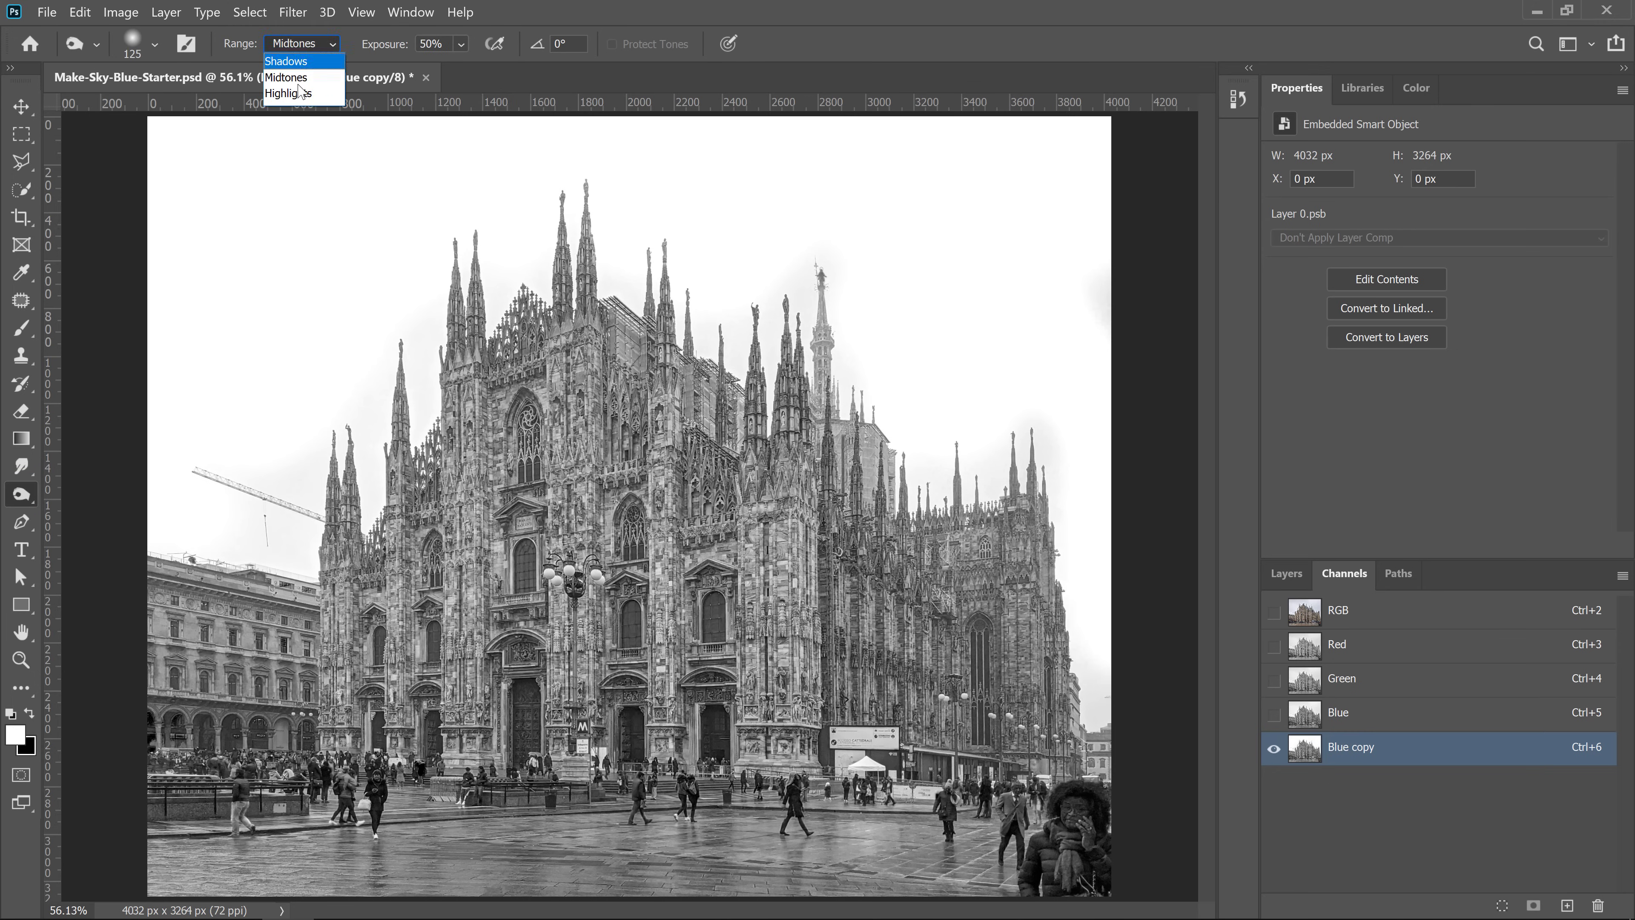
{"action": "left_click", "coordinate": [287, 61]}
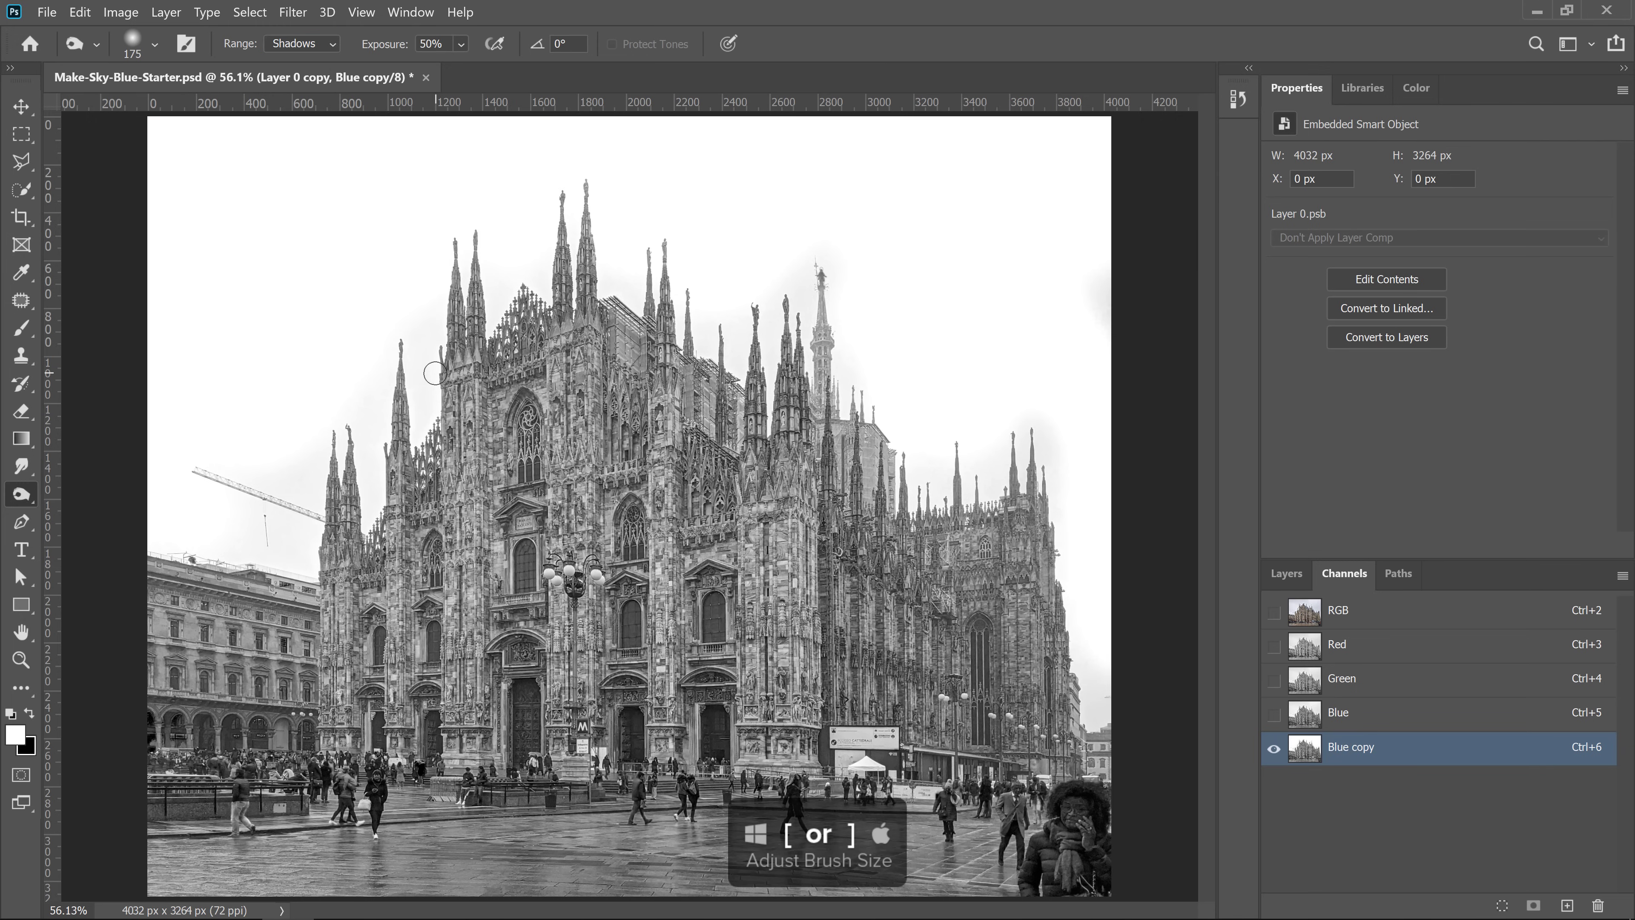
{"action": "key", "text": "bracketright"}
{"action": "key", "text": "bracketright"}
{"action": "key", "text": "bracketright"}
{"action": "key", "text": "bracketright"}
{"action": "key", "text": "bracketright"}
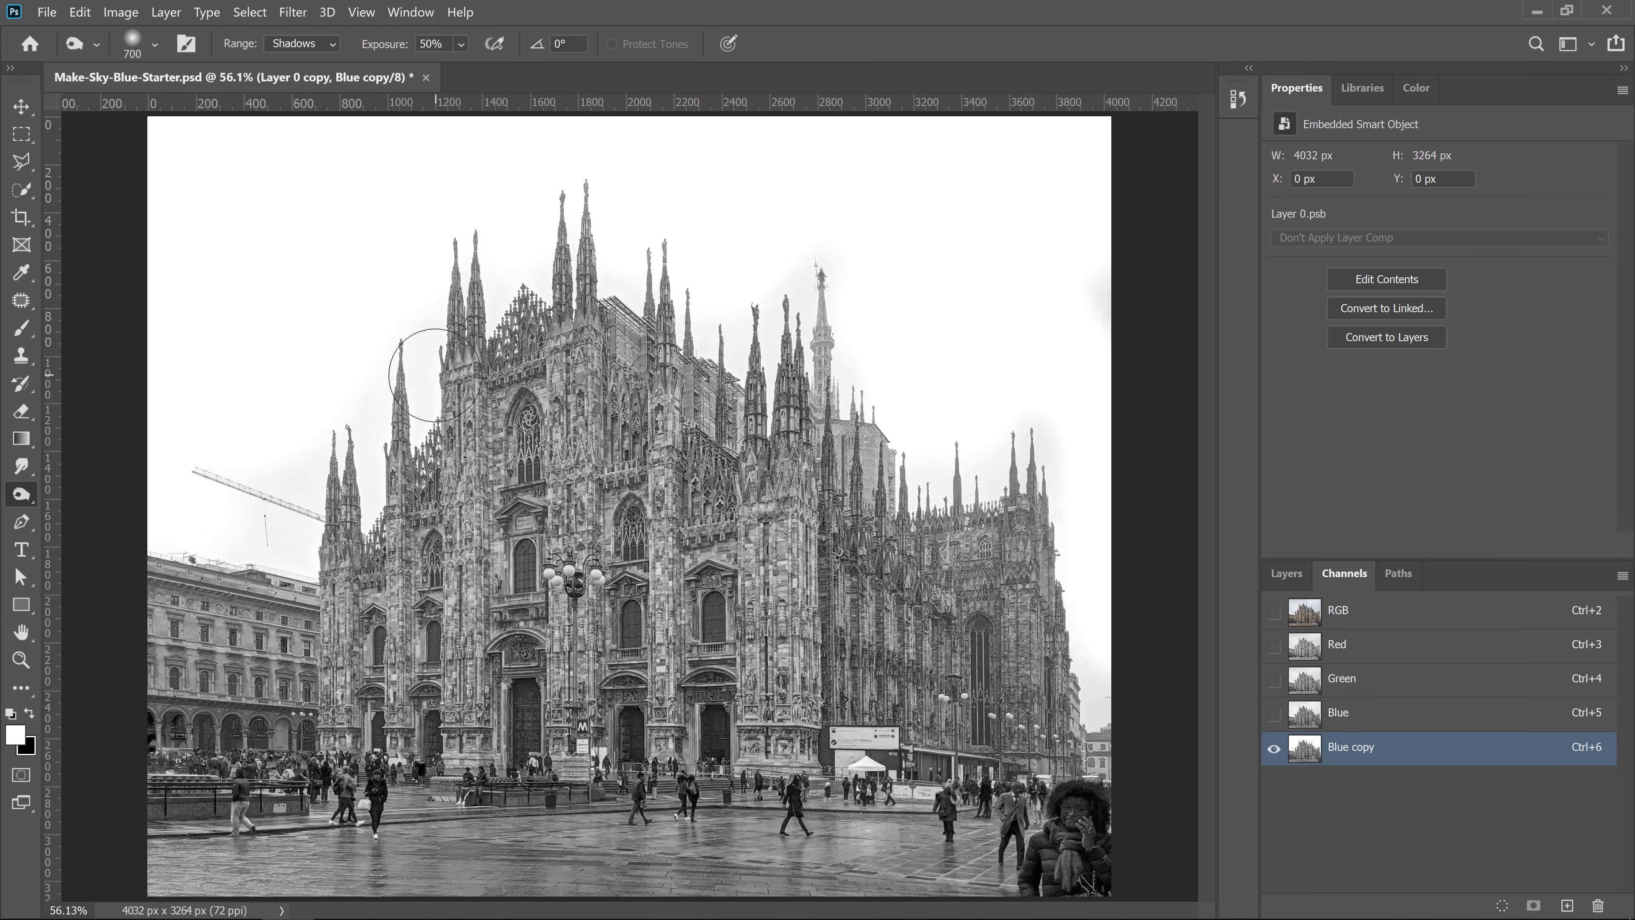
{"action": "mouse_move", "coordinate": [435, 375]}
{"action": "left_mouse_down"}
{"action": "mouse_move", "coordinate": [467, 226]}
{"action": "mouse_move", "coordinate": [759, 328]}
{"action": "mouse_move", "coordinate": [766, 377]}
{"action": "mouse_move", "coordinate": [991, 541]}
{"action": "mouse_move", "coordinate": [837, 599]}
{"action": "mouse_move", "coordinate": [1042, 715]}
{"action": "mouse_move", "coordinate": [1023, 850]}
{"action": "mouse_move", "coordinate": [290, 831]}
{"action": "mouse_move", "coordinate": [238, 657]}
{"action": "mouse_move", "coordinate": [360, 632]}
{"action": "mouse_move", "coordinate": [380, 519]}
{"action": "mouse_move", "coordinate": [365, 394]}
{"action": "mouse_move", "coordinate": [238, 534]}
{"action": "mouse_move", "coordinate": [399, 664]}
{"action": "mouse_move", "coordinate": [514, 516]}
{"action": "mouse_move", "coordinate": [579, 490]}
{"action": "mouse_move", "coordinate": [644, 496]}
{"action": "mouse_move", "coordinate": [657, 438]}
{"action": "left_mouse_up"}
{"action": "mouse_move", "coordinate": [645, 329]}
{"action": "left_mouse_down"}
{"action": "mouse_move", "coordinate": [753, 477]}
{"action": "mouse_move", "coordinate": [554, 773]}
{"action": "mouse_move", "coordinate": [973, 851]}
{"action": "mouse_move", "coordinate": [251, 857]}
{"action": "mouse_move", "coordinate": [193, 825]}
{"action": "mouse_move", "coordinate": [350, 759]}
{"action": "left_mouse_up"}
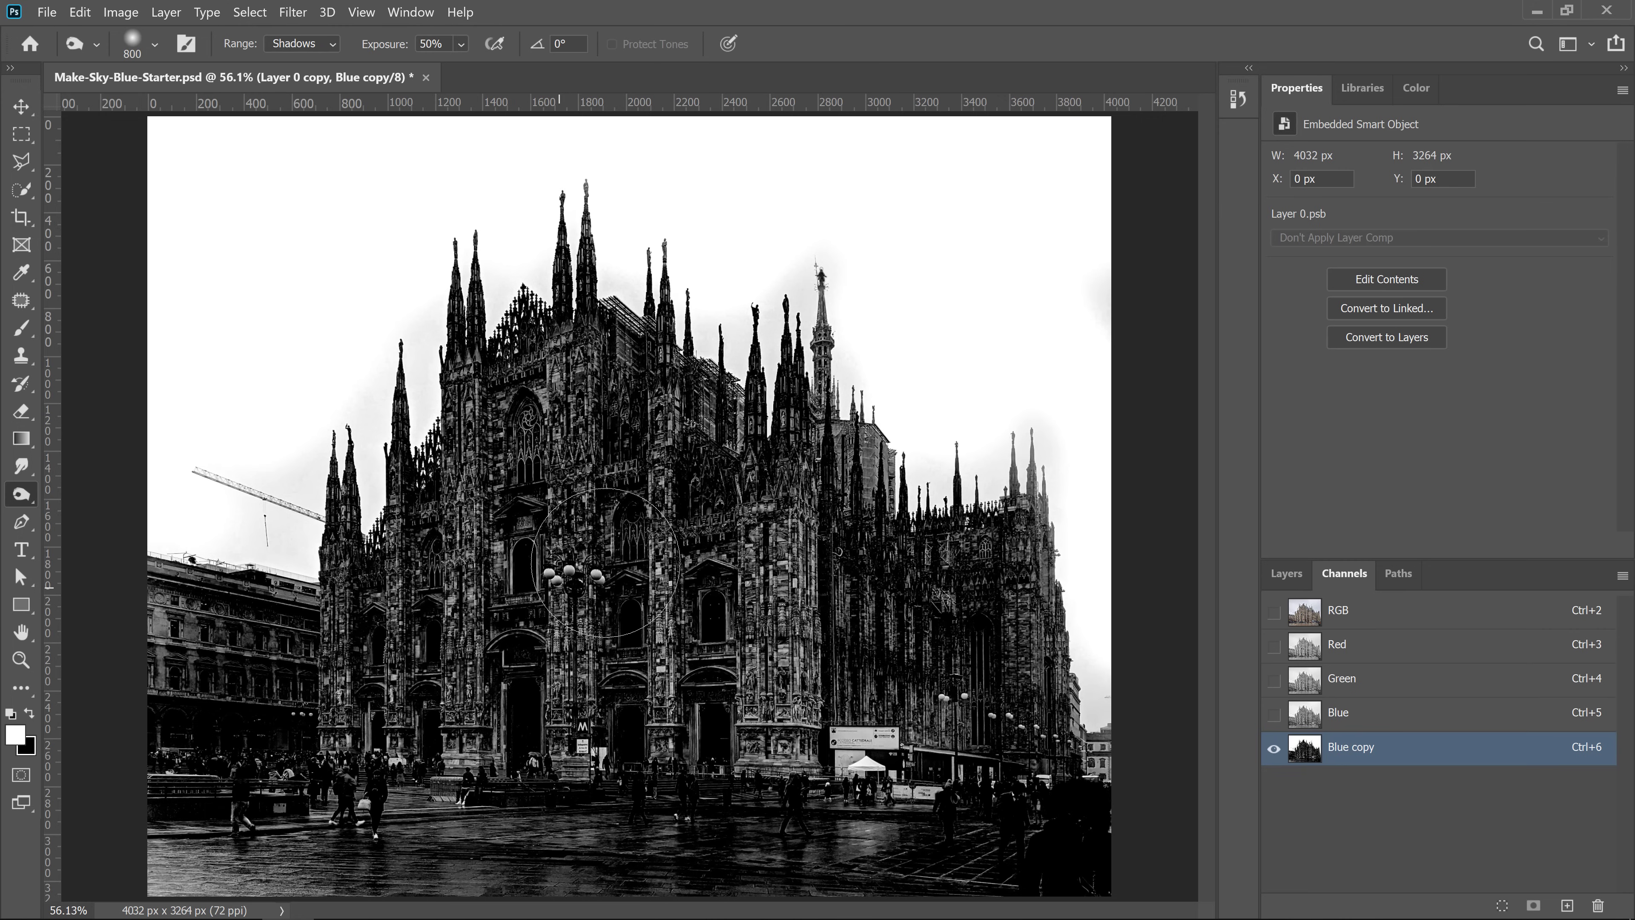
Step: Select the cathedral, side building and foreground with the Lasso Tool, tracing just inside the skyline and around the lower canvas edges
{"action": "left_click", "coordinate": [21, 160]}
{"action": "left_click", "coordinate": [117, 161]}
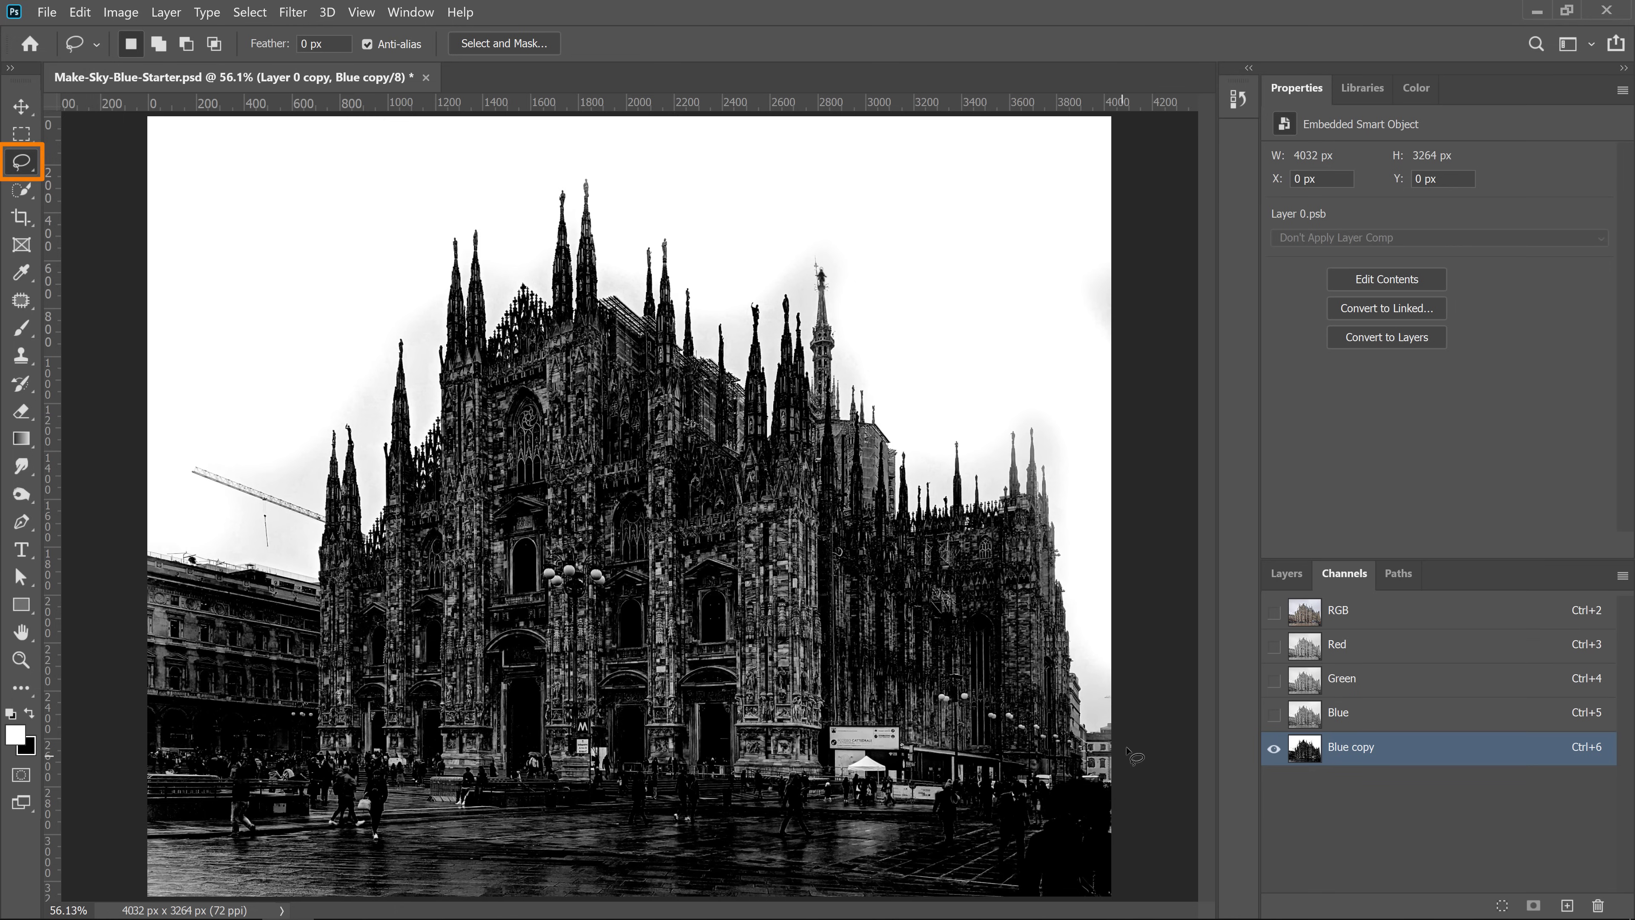
{"action": "mouse_move", "coordinate": [1121, 748]}
{"action": "left_mouse_down"}
{"action": "mouse_move", "coordinate": [1065, 663]}
{"action": "mouse_move", "coordinate": [1056, 579]}
{"action": "mouse_move", "coordinate": [1008, 525]}
{"action": "mouse_move", "coordinate": [914, 527]}
{"action": "mouse_move", "coordinate": [846, 447]}
{"action": "mouse_move", "coordinate": [776, 441]}
{"action": "mouse_move", "coordinate": [598, 337]}
{"action": "mouse_move", "coordinate": [499, 361]}
{"action": "mouse_move", "coordinate": [451, 474]}
{"action": "mouse_move", "coordinate": [342, 583]}
{"action": "mouse_move", "coordinate": [264, 601]}
{"action": "mouse_move", "coordinate": [148, 589]}
{"action": "mouse_move", "coordinate": [130, 911]}
{"action": "mouse_move", "coordinate": [962, 904]}
{"action": "left_mouse_up"}
{"action": "left_click_drag", "start_coordinate": [1127, 915], "coordinate": [1124, 912]}
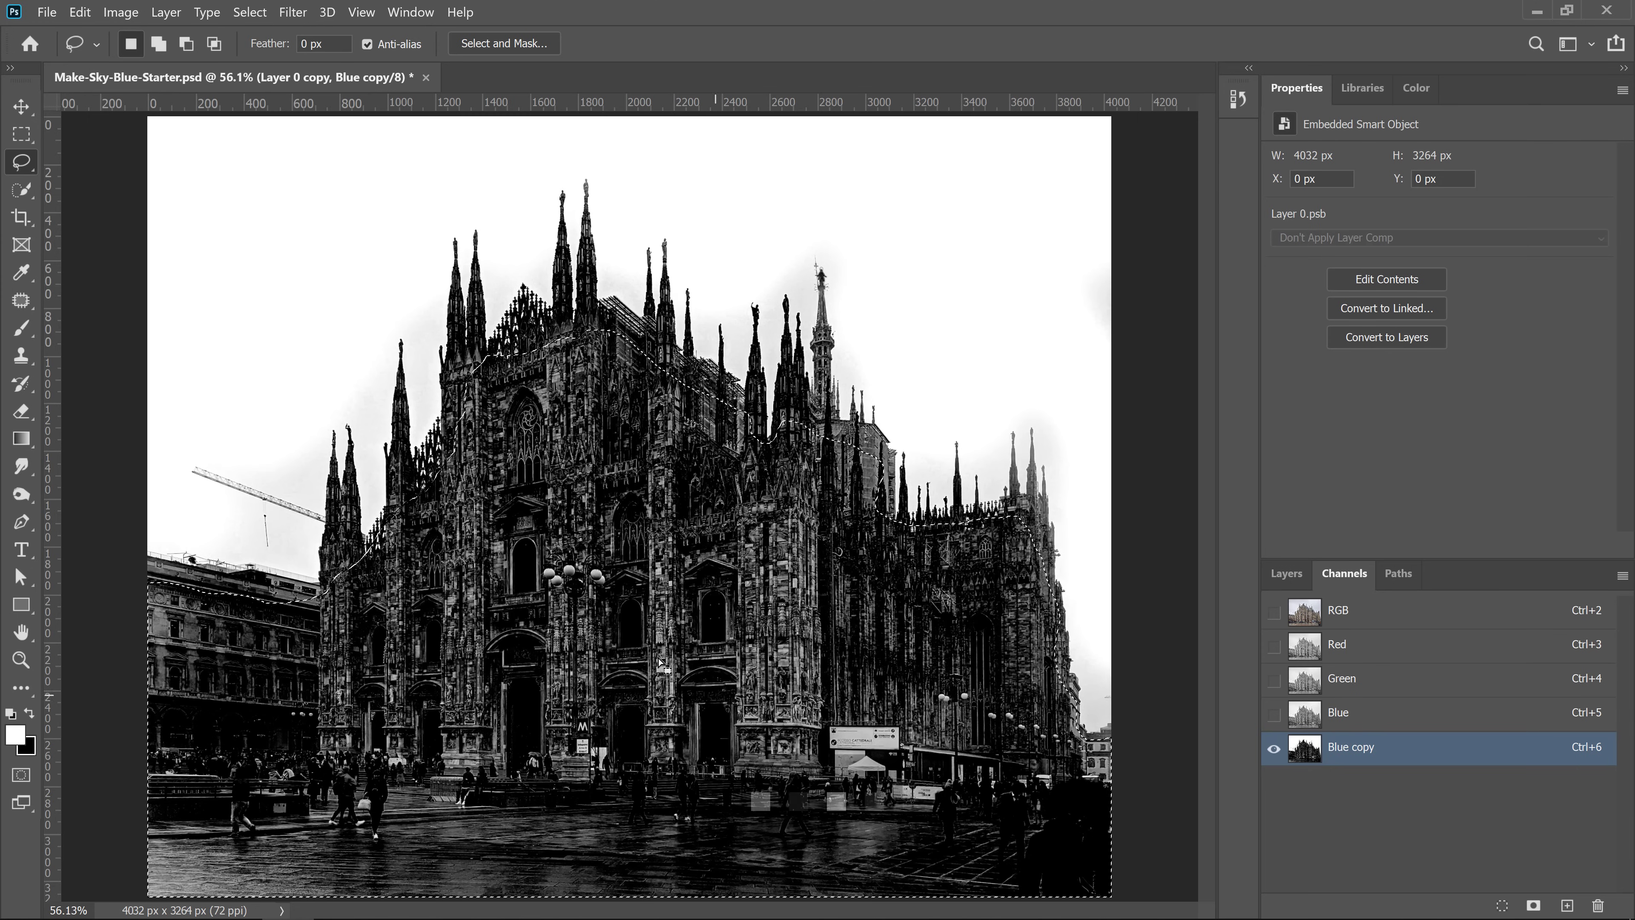
Step: Refine the lasso selection's border along the side building and cathedral facade by adding and subtracting areas
{"action": "key", "text": "shift"}
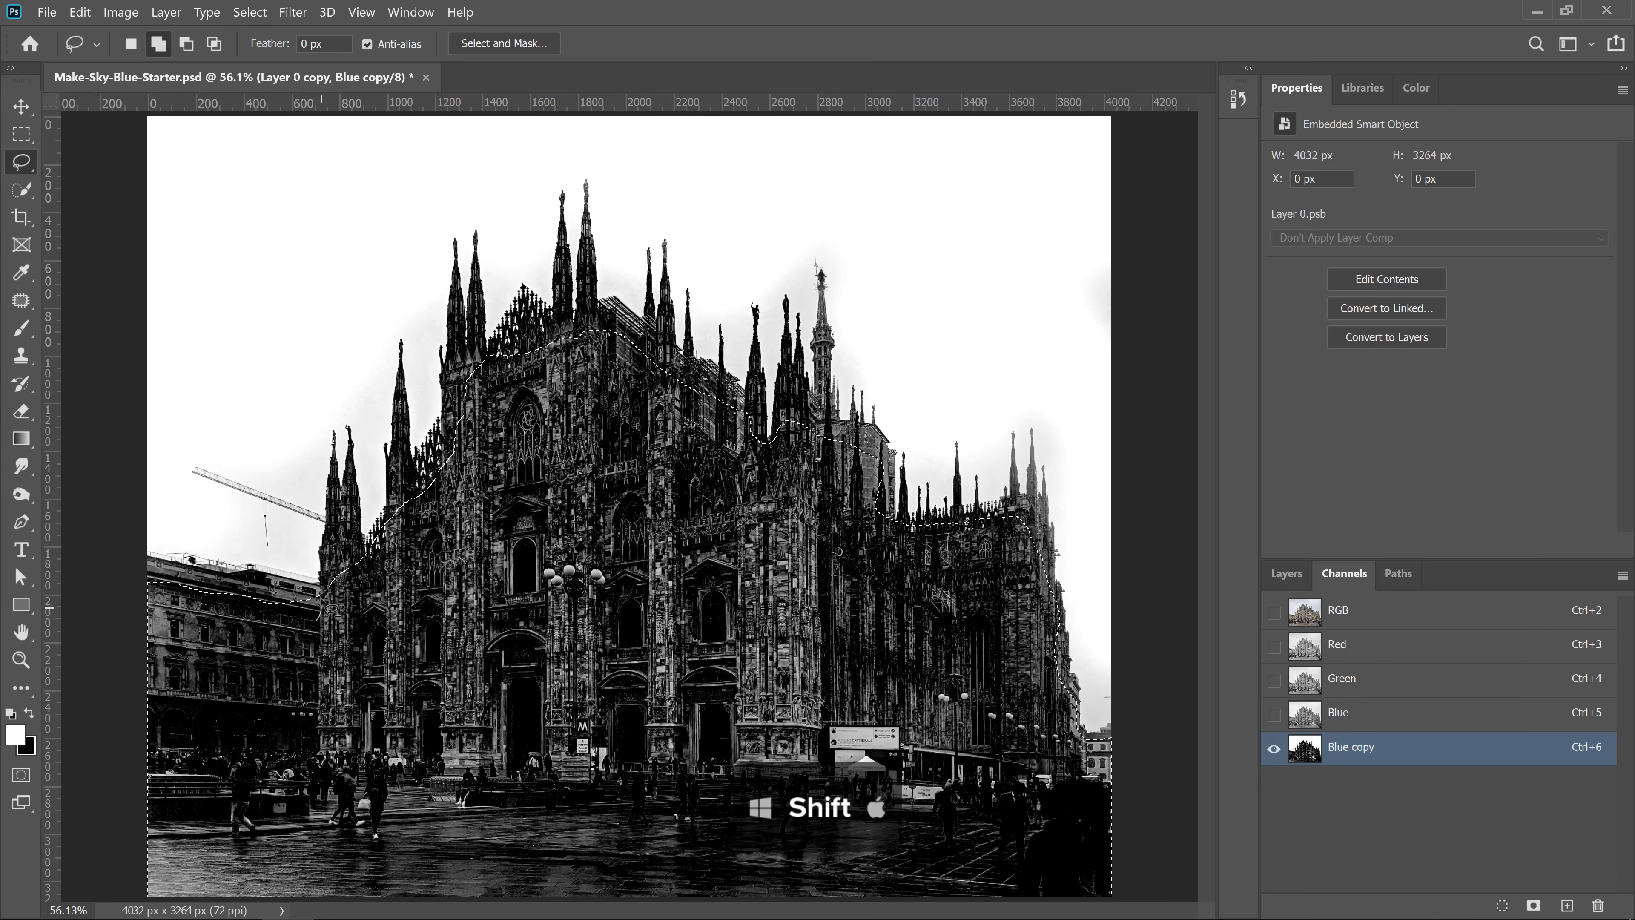
{"action": "mouse_move", "coordinate": [321, 615]}
{"action": "left_mouse_down"}
{"action": "mouse_move", "coordinate": [293, 583]}
{"action": "mouse_move", "coordinate": [222, 622]}
{"action": "mouse_move", "coordinate": [311, 644]}
{"action": "mouse_move", "coordinate": [320, 620]}
{"action": "left_mouse_up"}
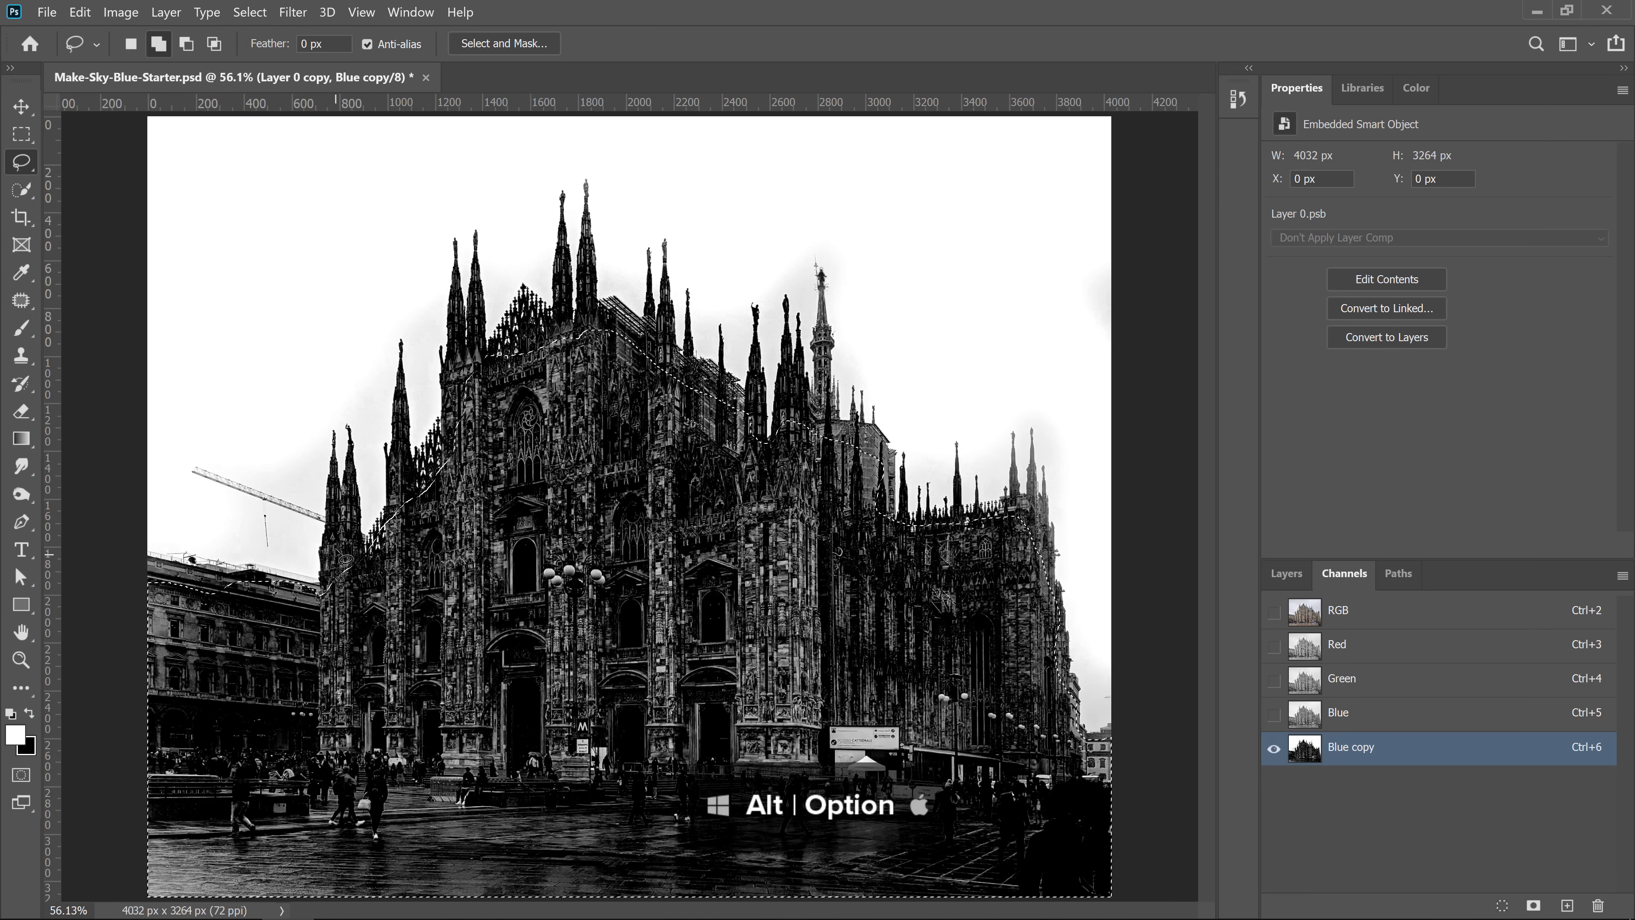
{"action": "key", "text": "alt"}
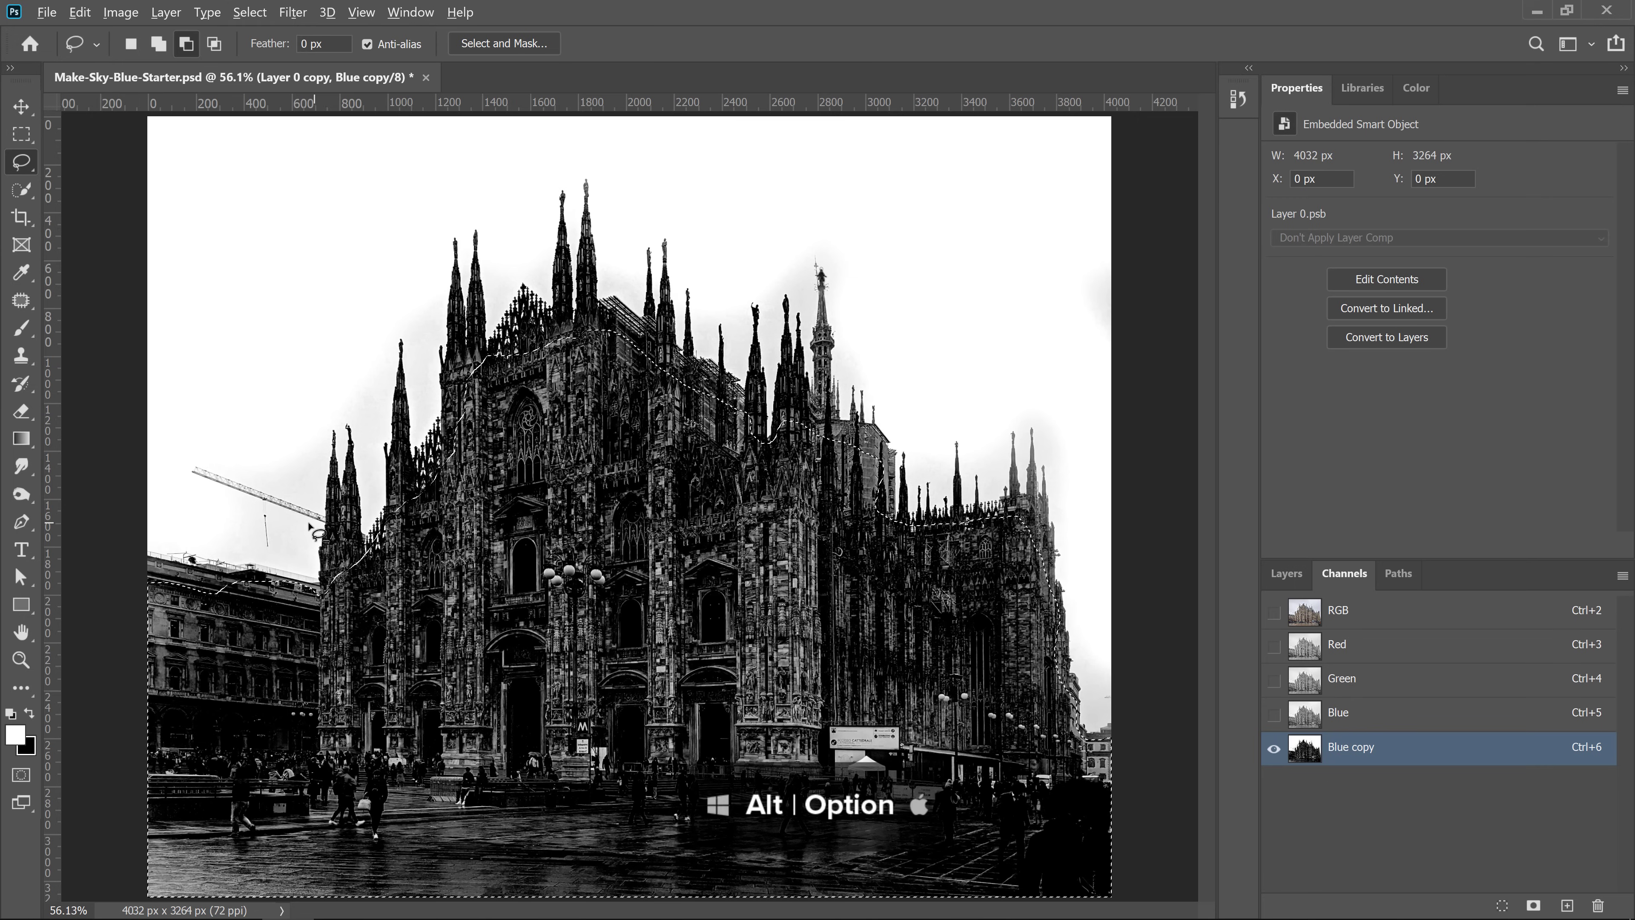
{"action": "mouse_move", "coordinate": [315, 520]}
{"action": "left_mouse_down"}
{"action": "mouse_move", "coordinate": [352, 653]}
{"action": "mouse_move", "coordinate": [270, 583]}
{"action": "left_mouse_up"}
{"action": "key", "text": "shift"}
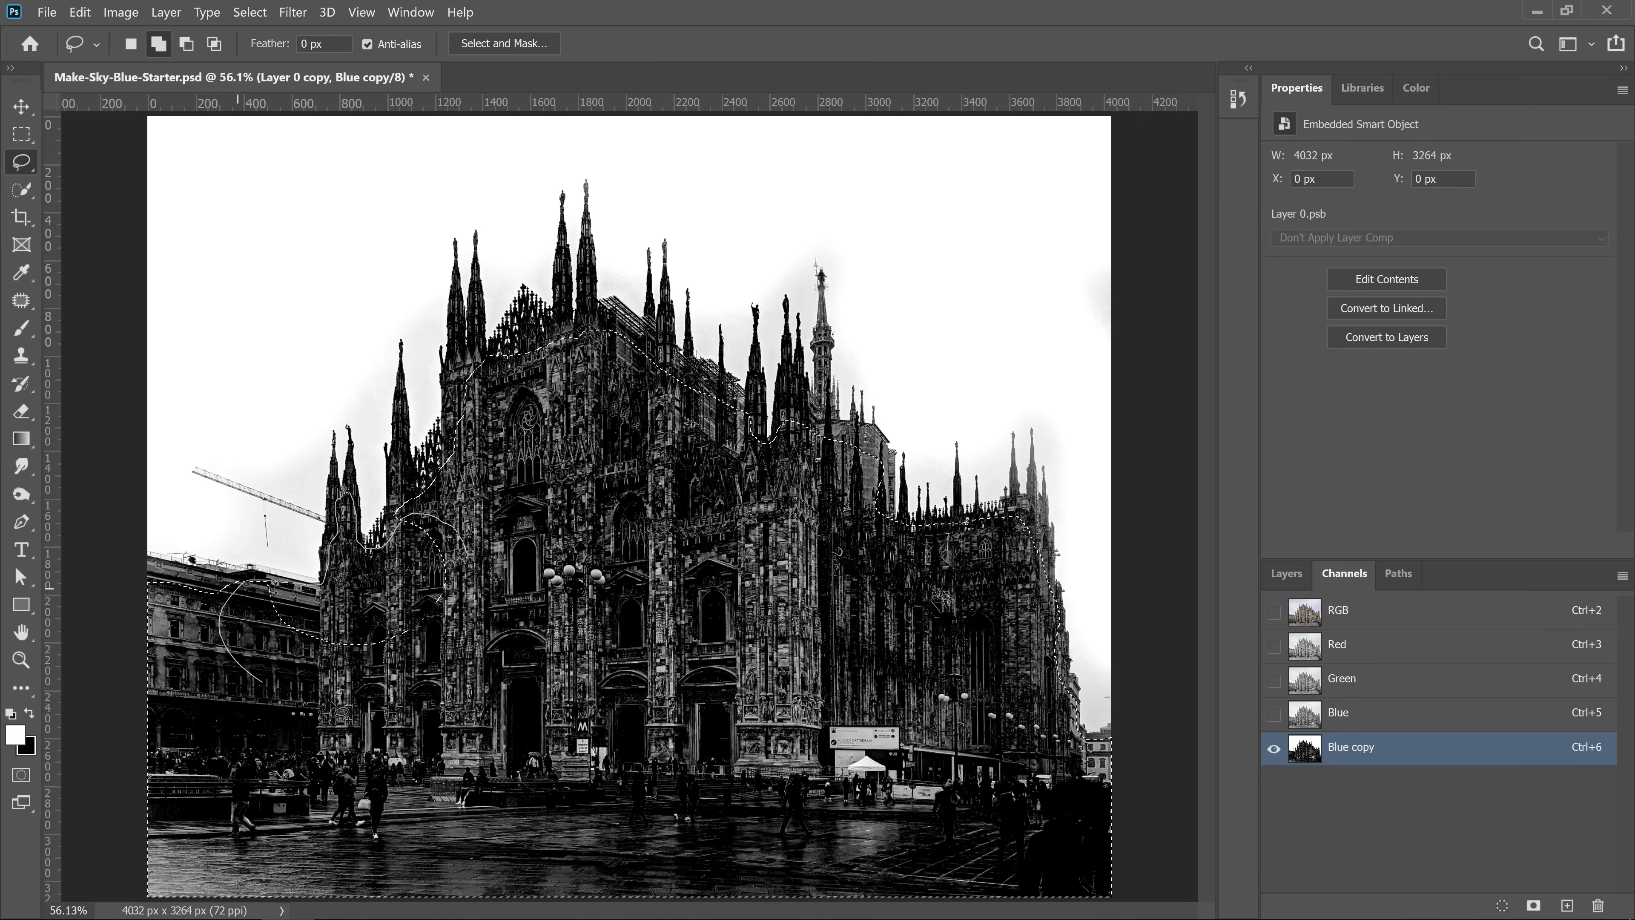
{"action": "left_click_drag", "start_coordinate": [511, 564], "coordinate": [509, 562]}
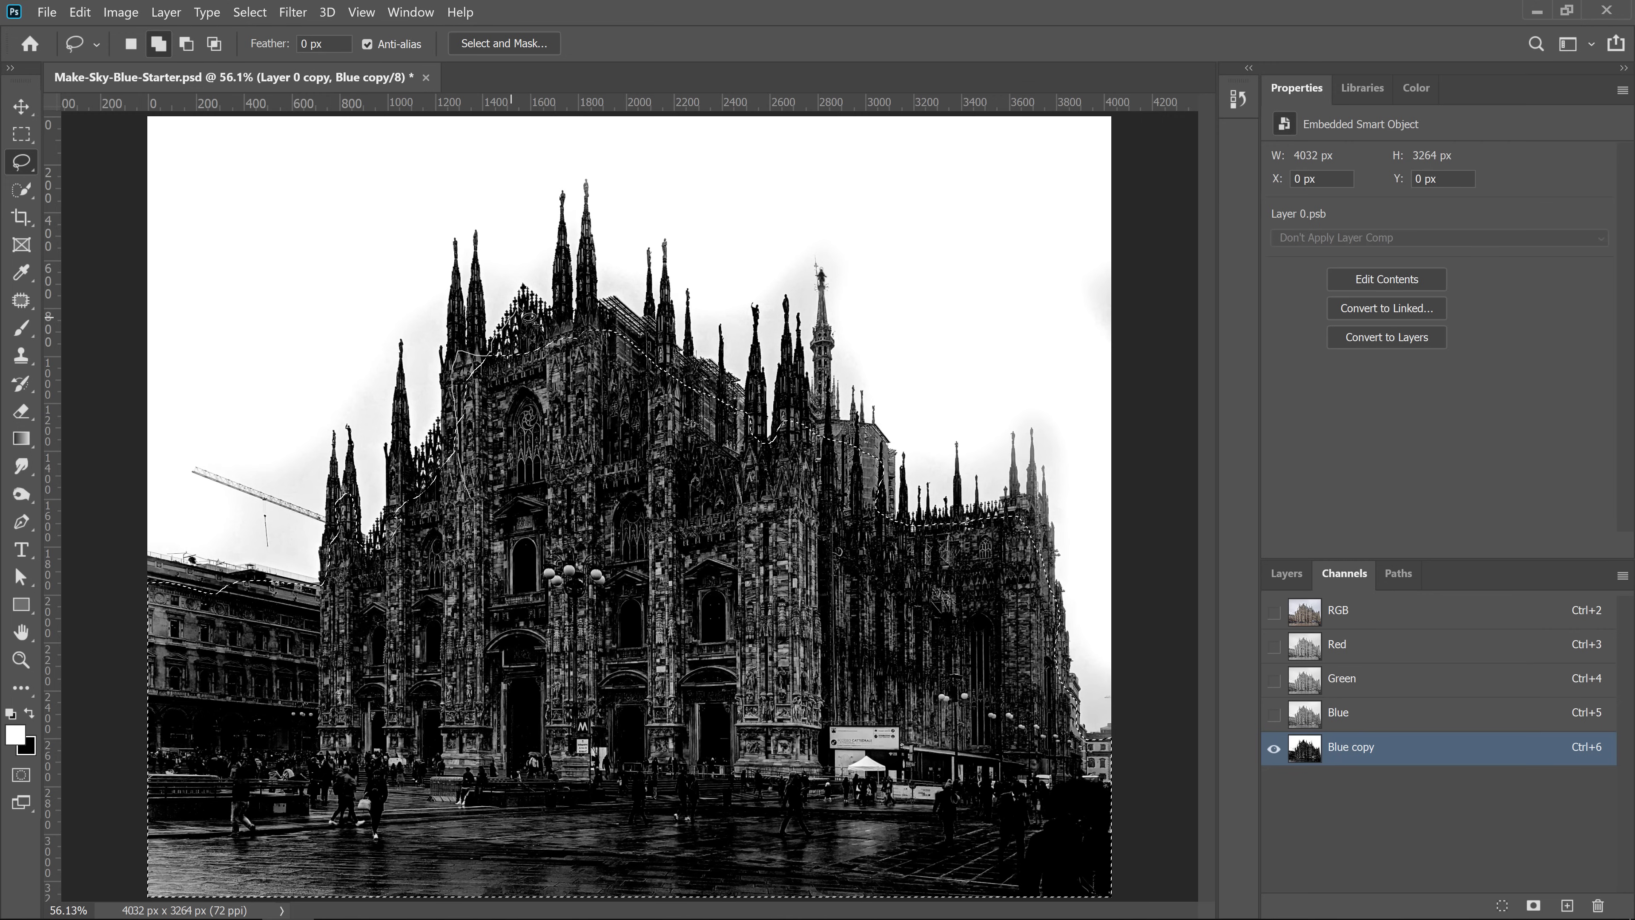
{"action": "left_click_drag", "start_coordinate": [553, 409], "coordinate": [575, 461]}
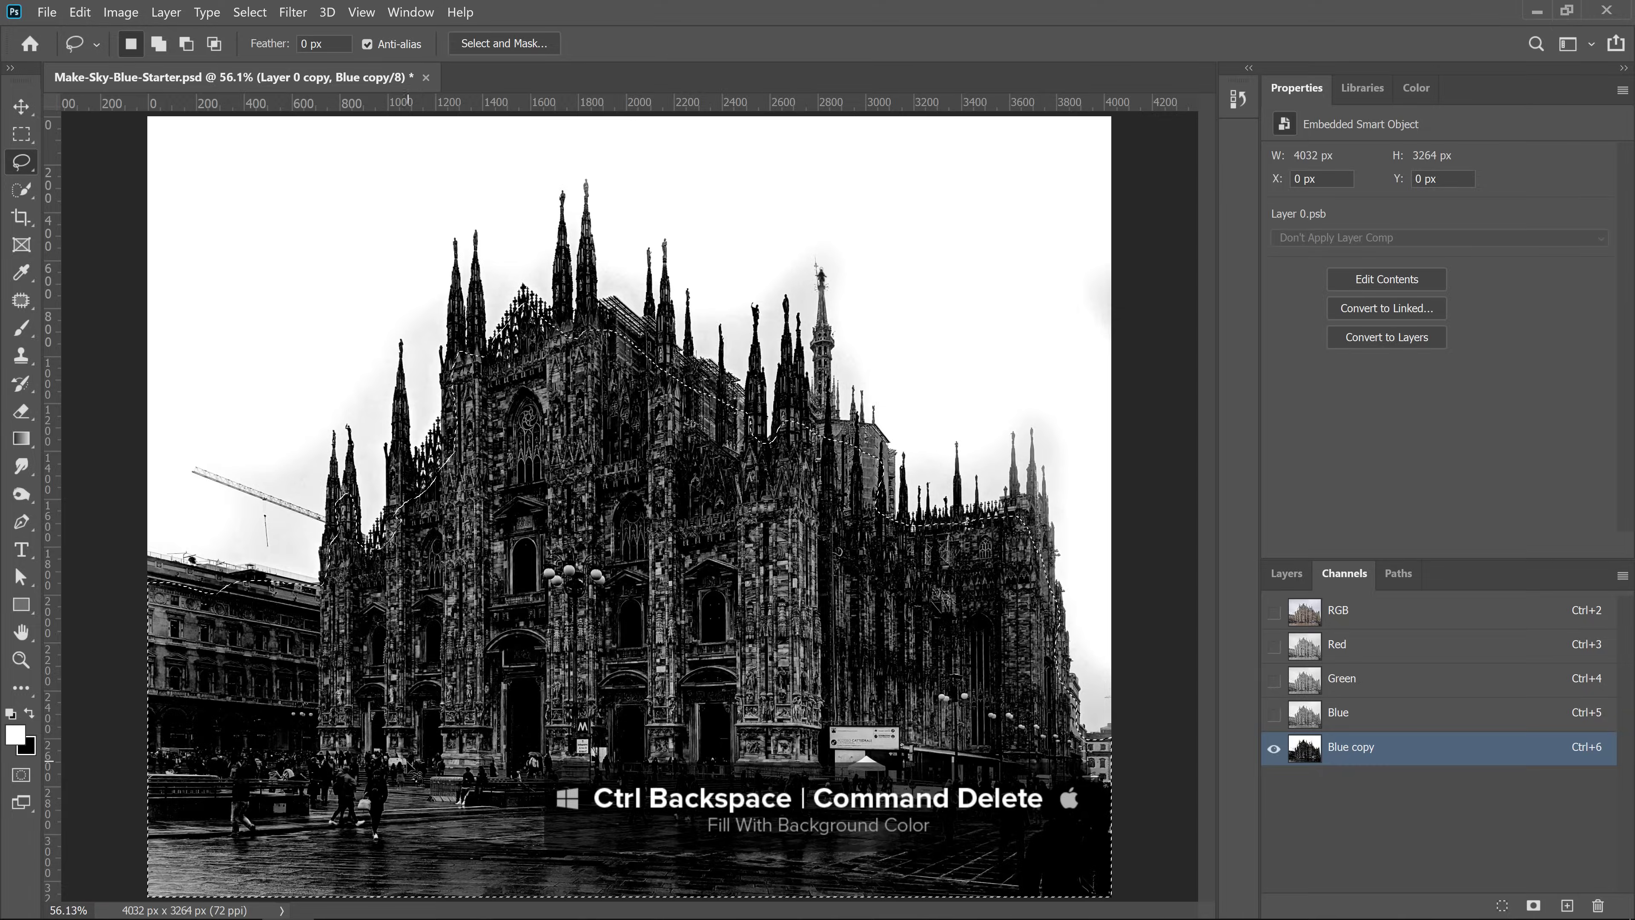
Step: Fill the selected buildings and foreground with the black background color and deselect
{"action": "key", "text": "ctrl+BackSpace"}
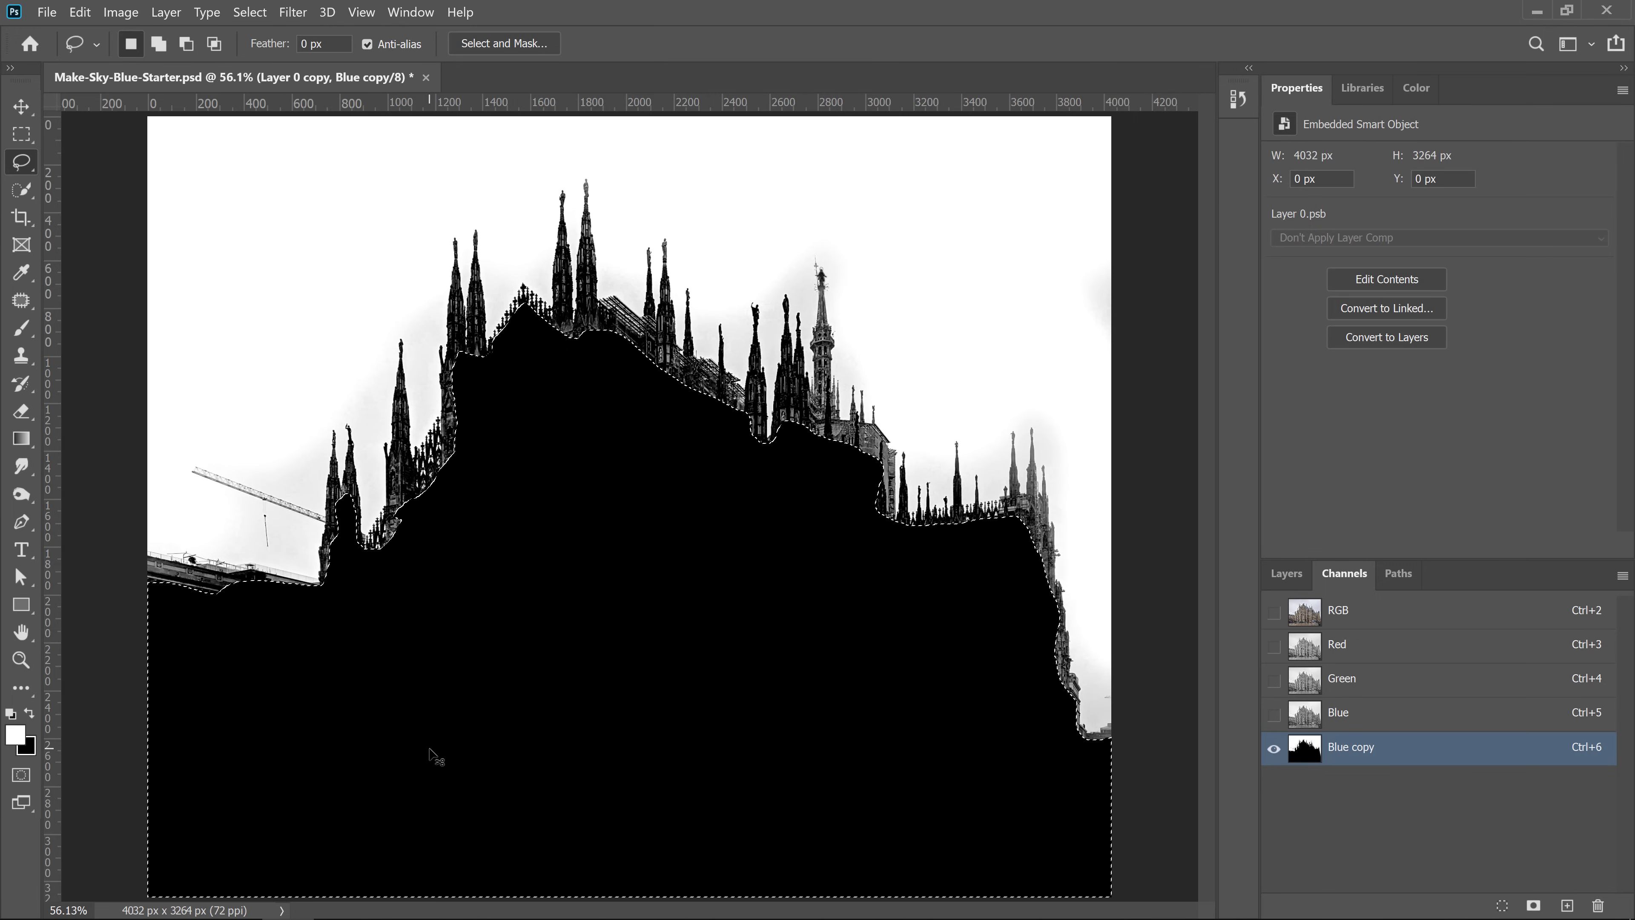
{"action": "key", "text": "ctrl+d"}
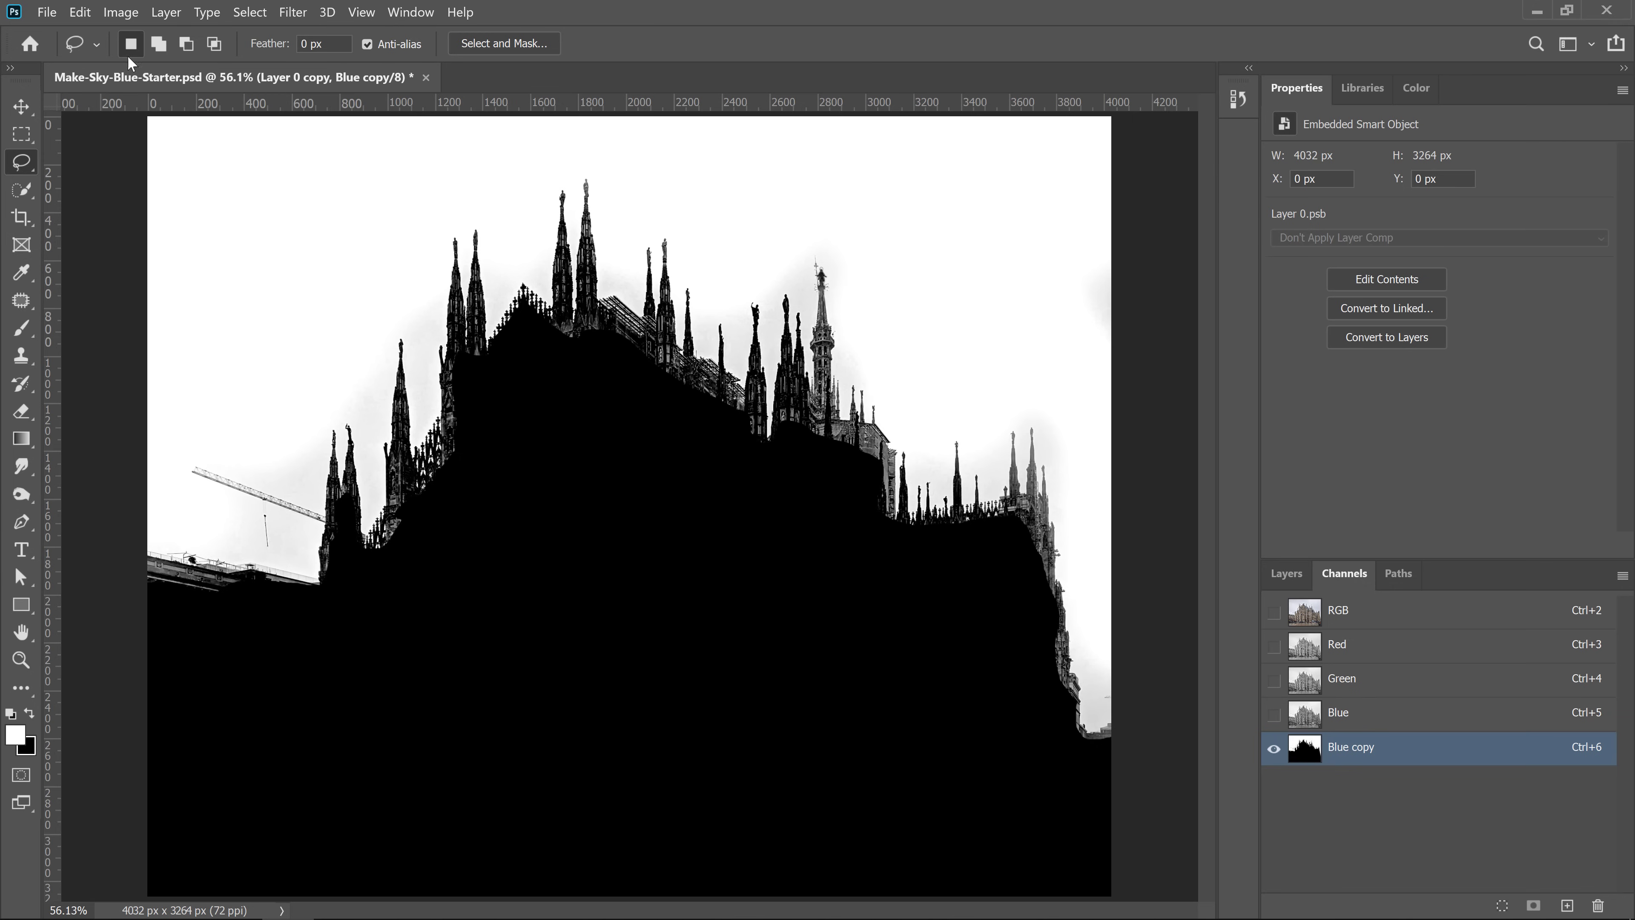
Step: Start Apply Image on the duplicated channel, with Blue copy as the source channel, and move the dialog off the picture
{"action": "left_click", "coordinate": [114, 14]}
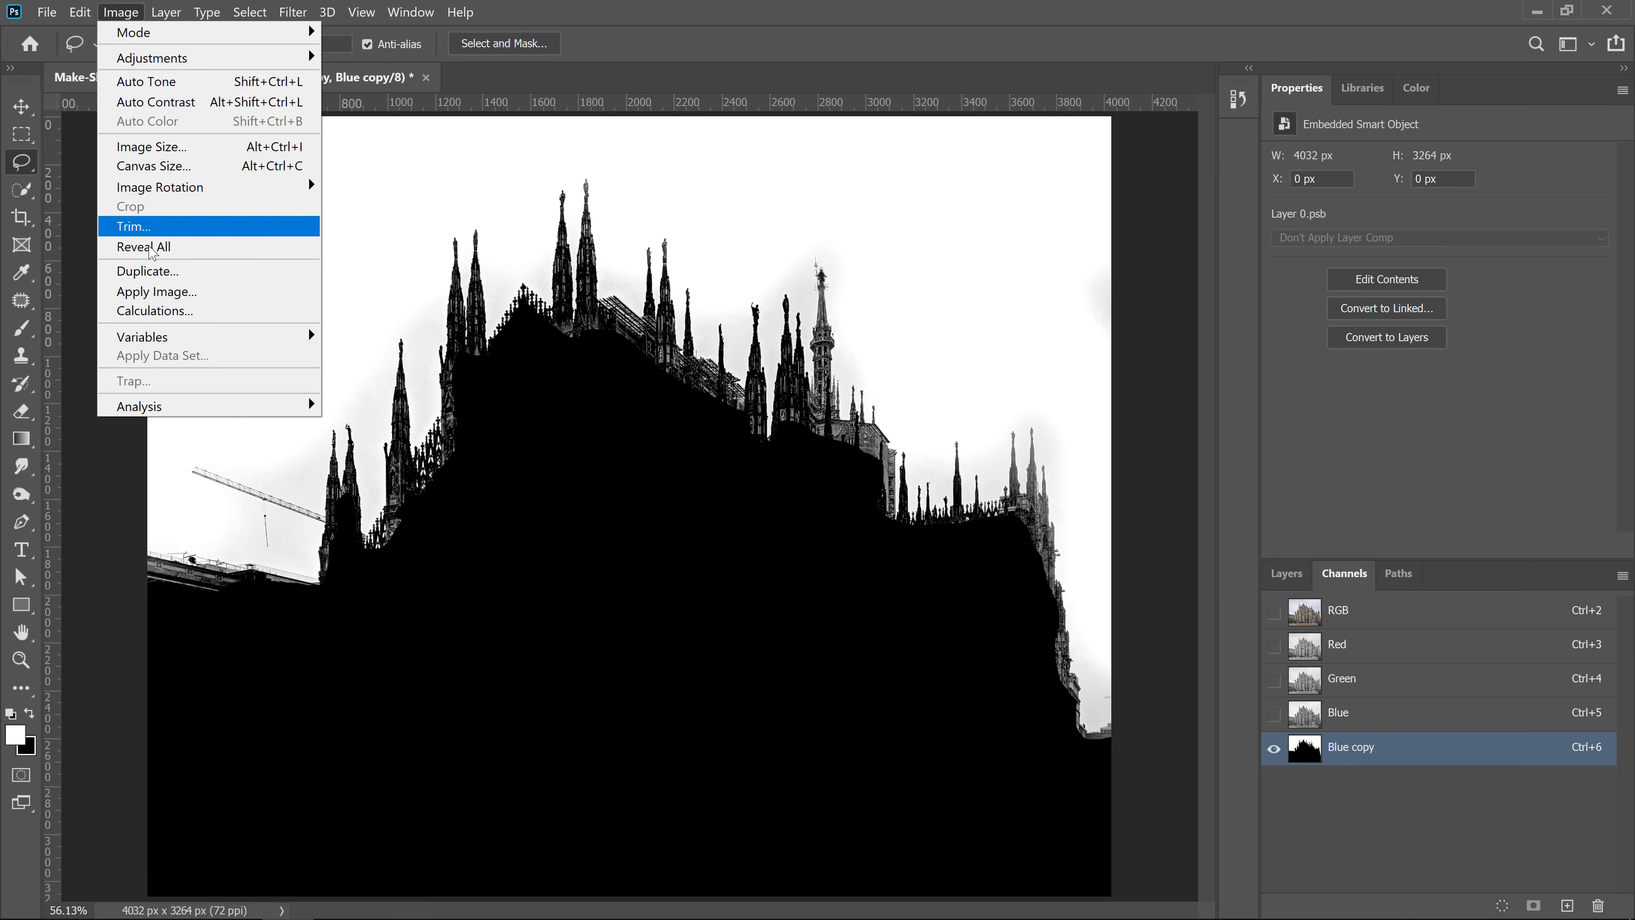
{"action": "left_click", "coordinate": [264, 294]}
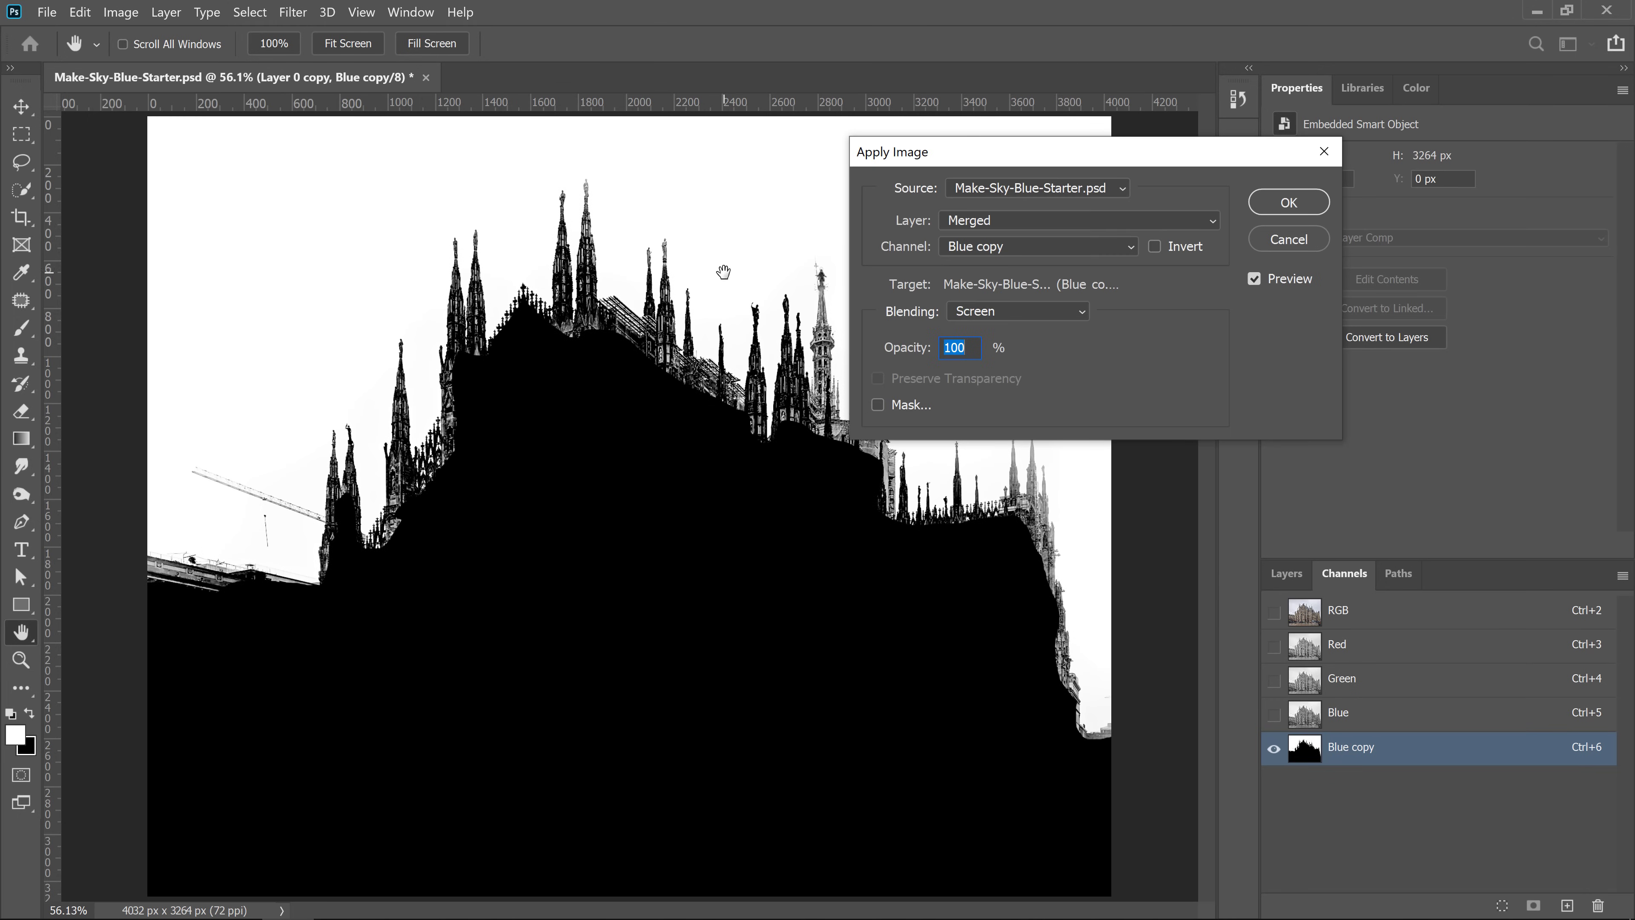
{"action": "left_click", "coordinate": [959, 253]}
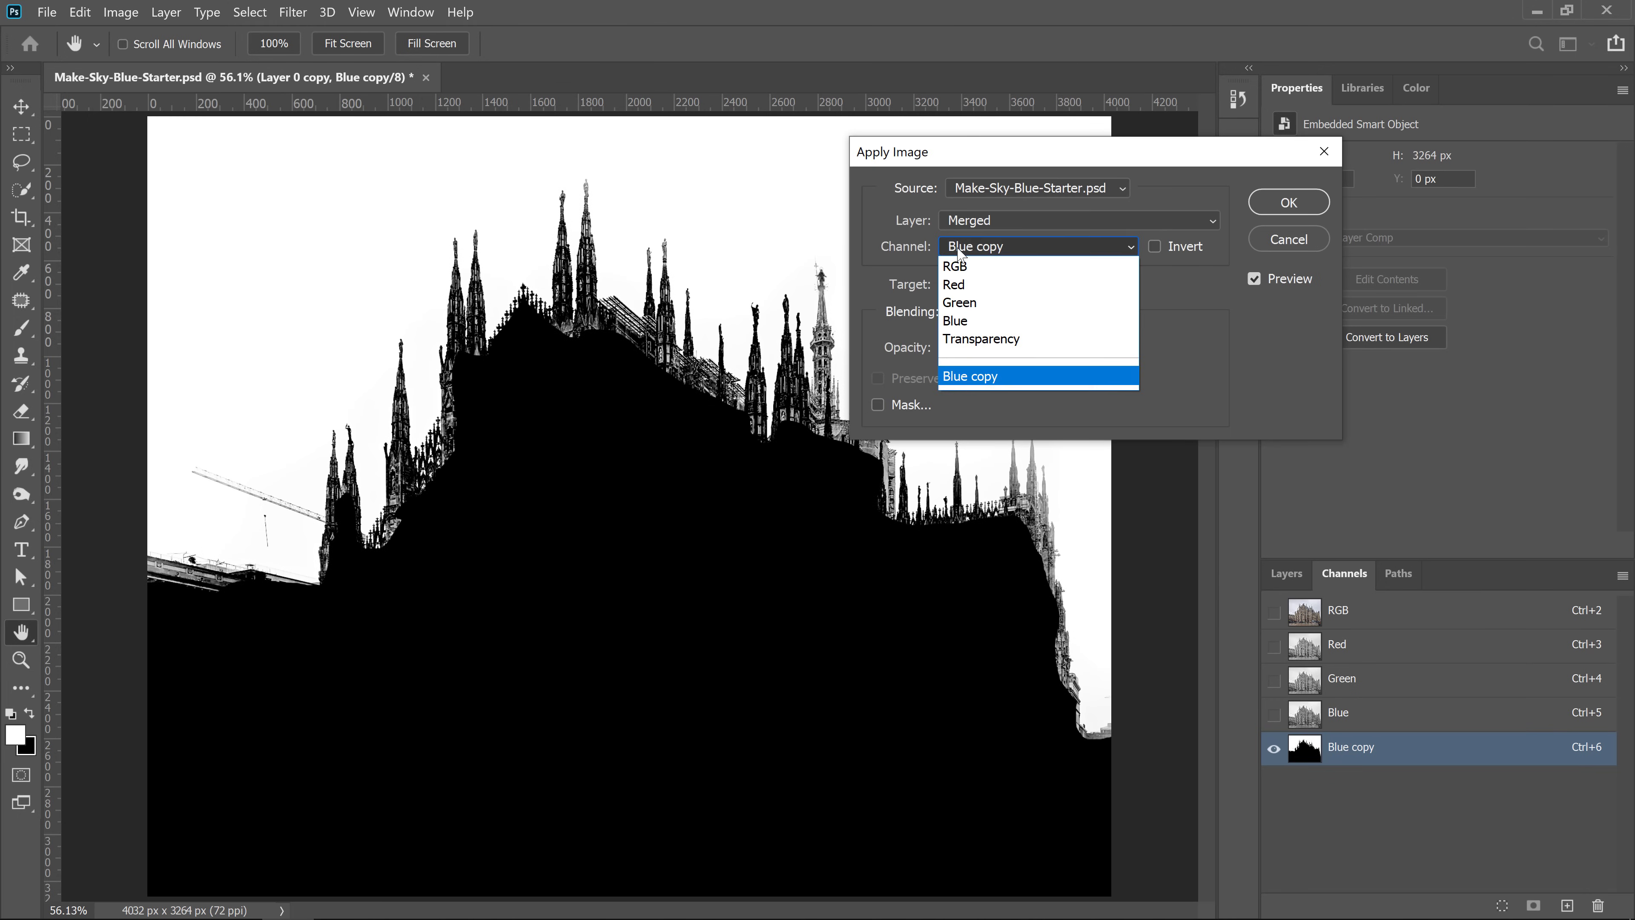
{"action": "left_click", "coordinate": [1010, 382]}
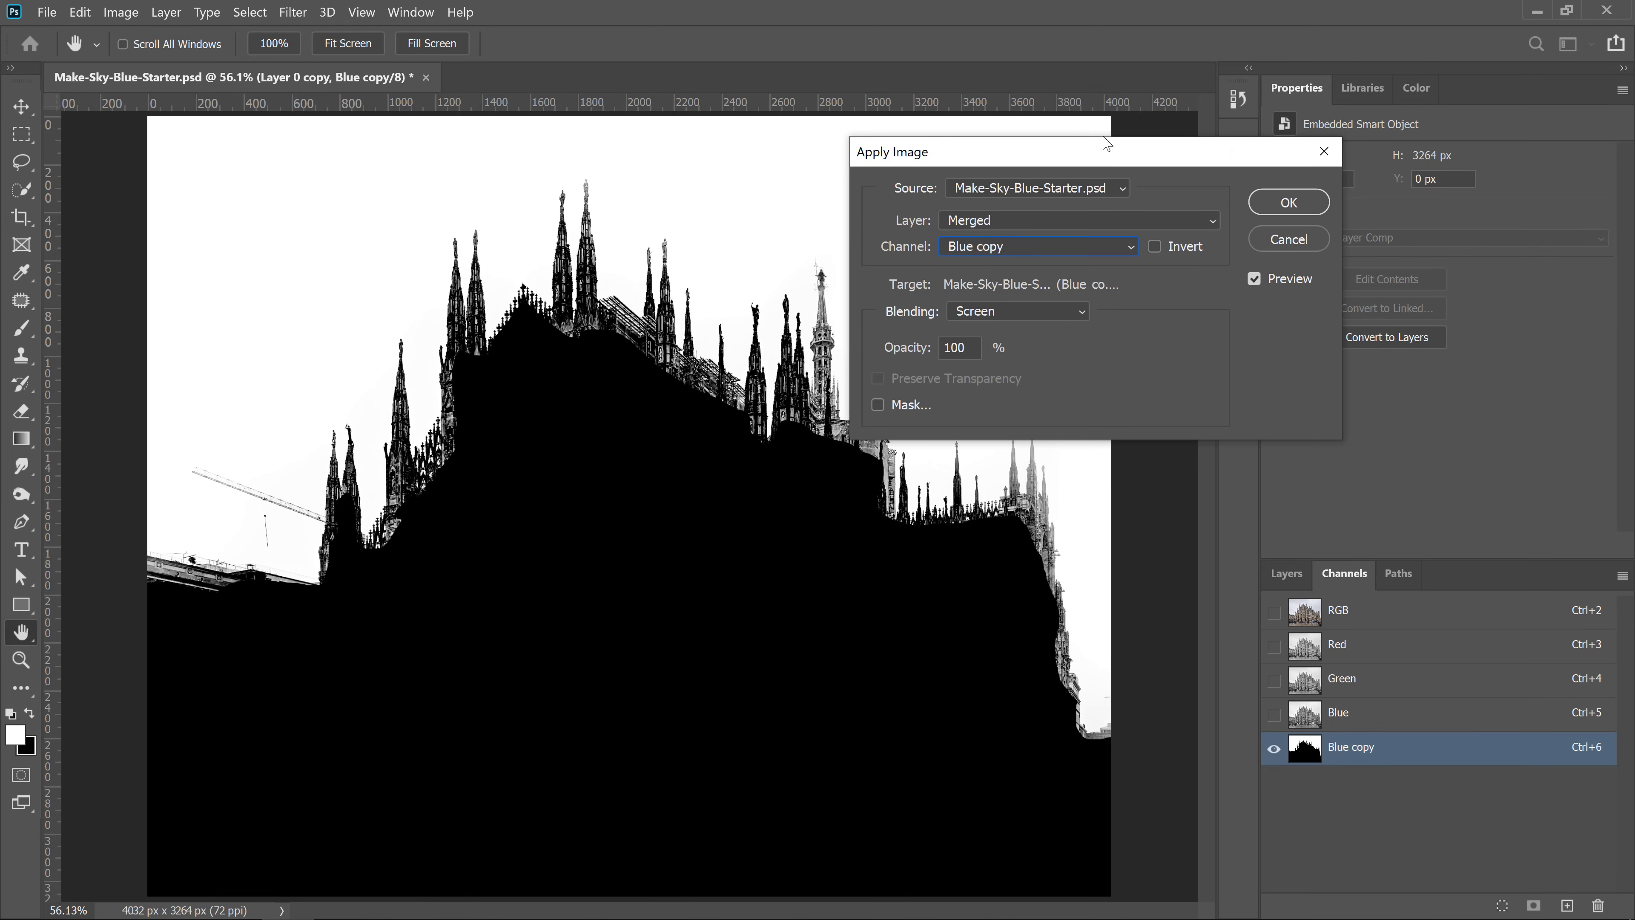
{"action": "left_click_drag", "start_coordinate": [1028, 152], "coordinate": [1200, 109]}
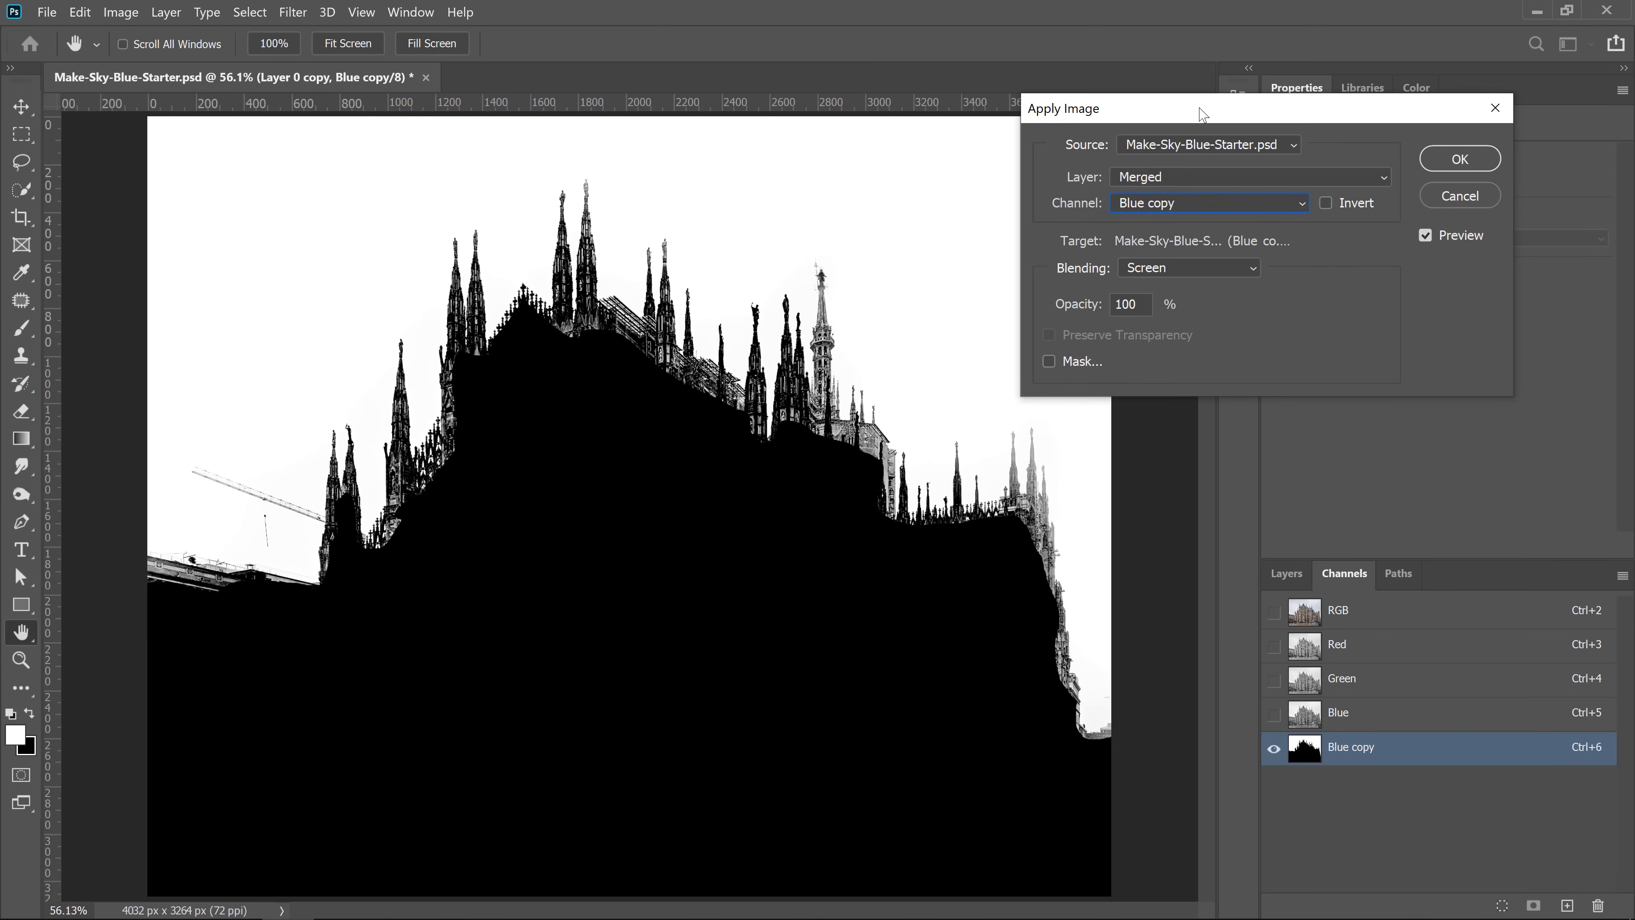
Step: Compare the channel with the Screen blend's preview off and on, and apply the blend at 100% opacity
{"action": "left_click", "coordinate": [1423, 235]}
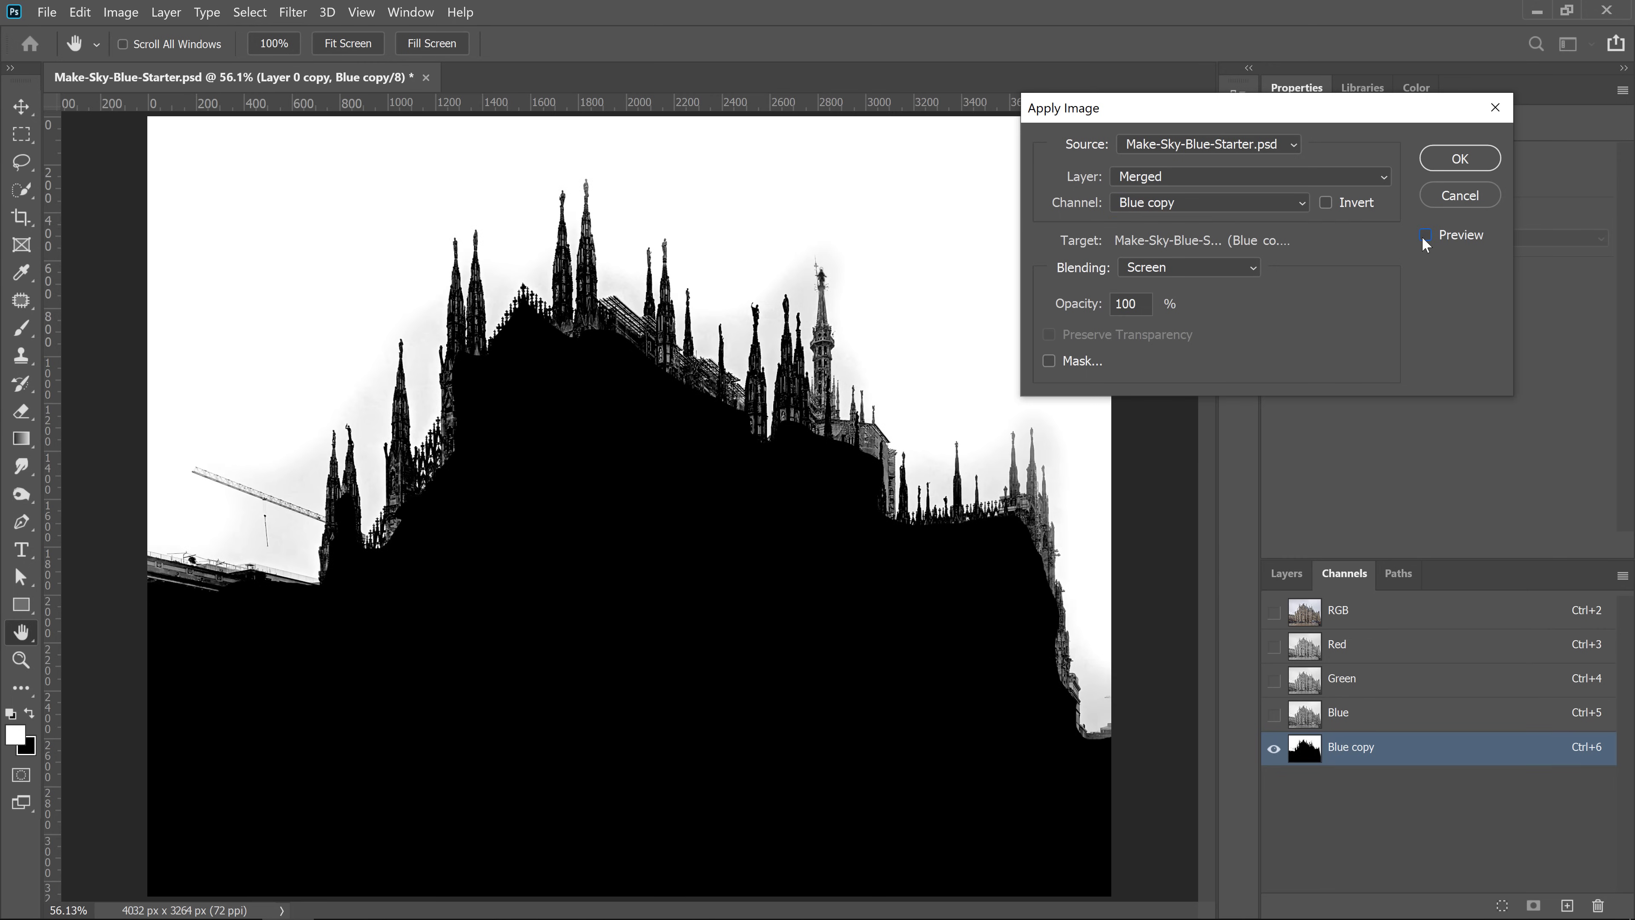
{"action": "left_click", "coordinate": [1424, 236]}
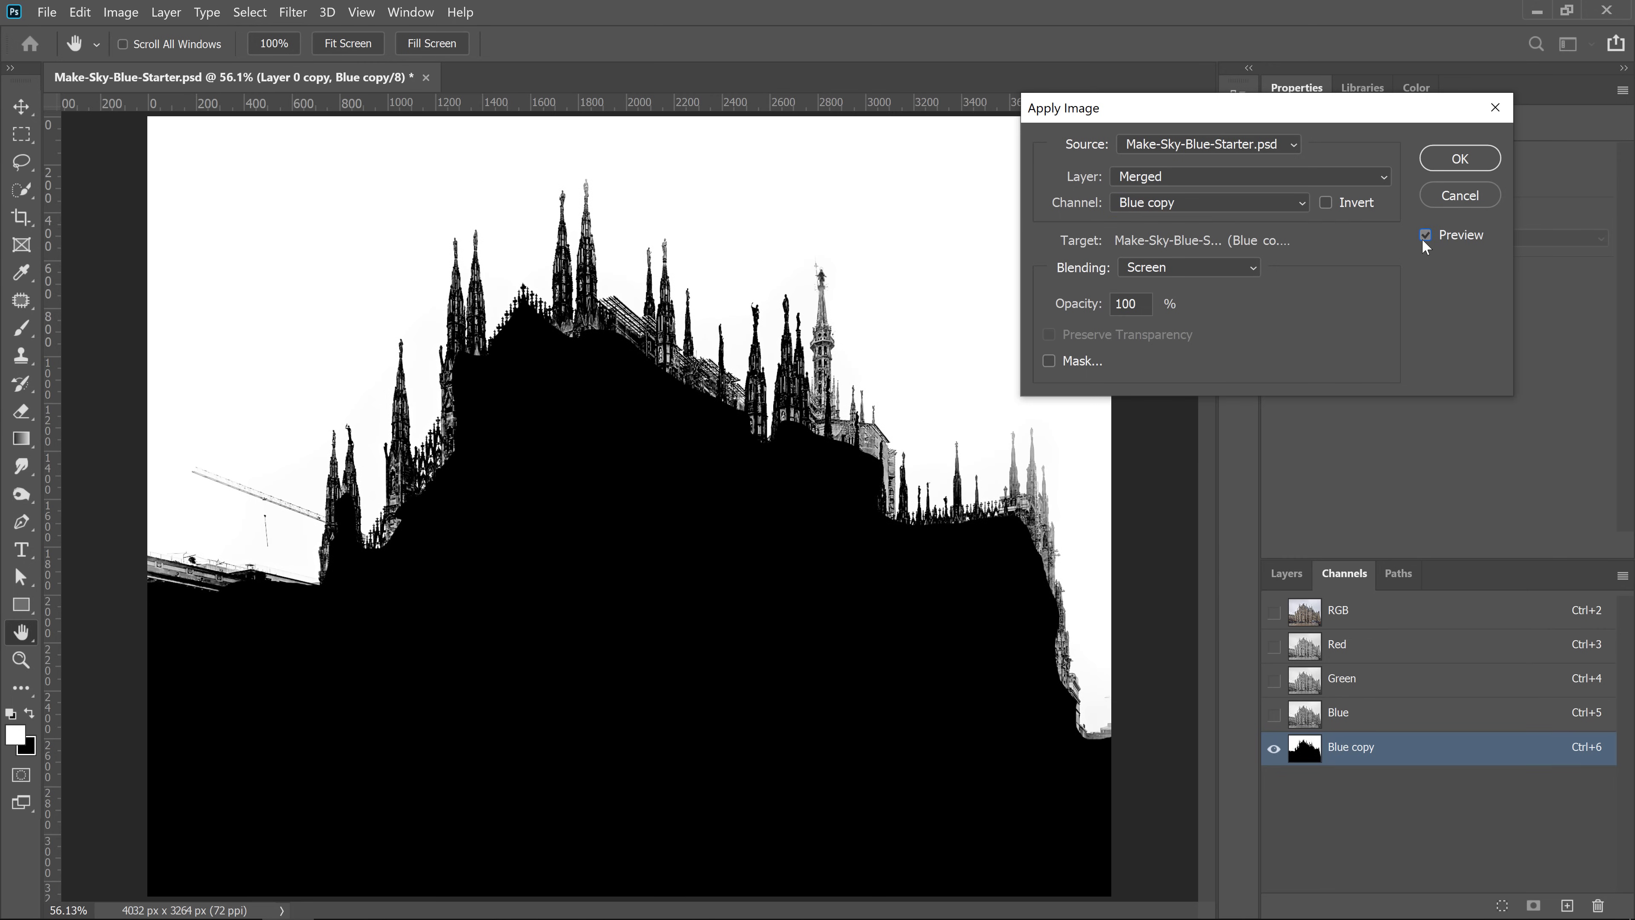
{"action": "left_click", "coordinate": [1424, 236]}
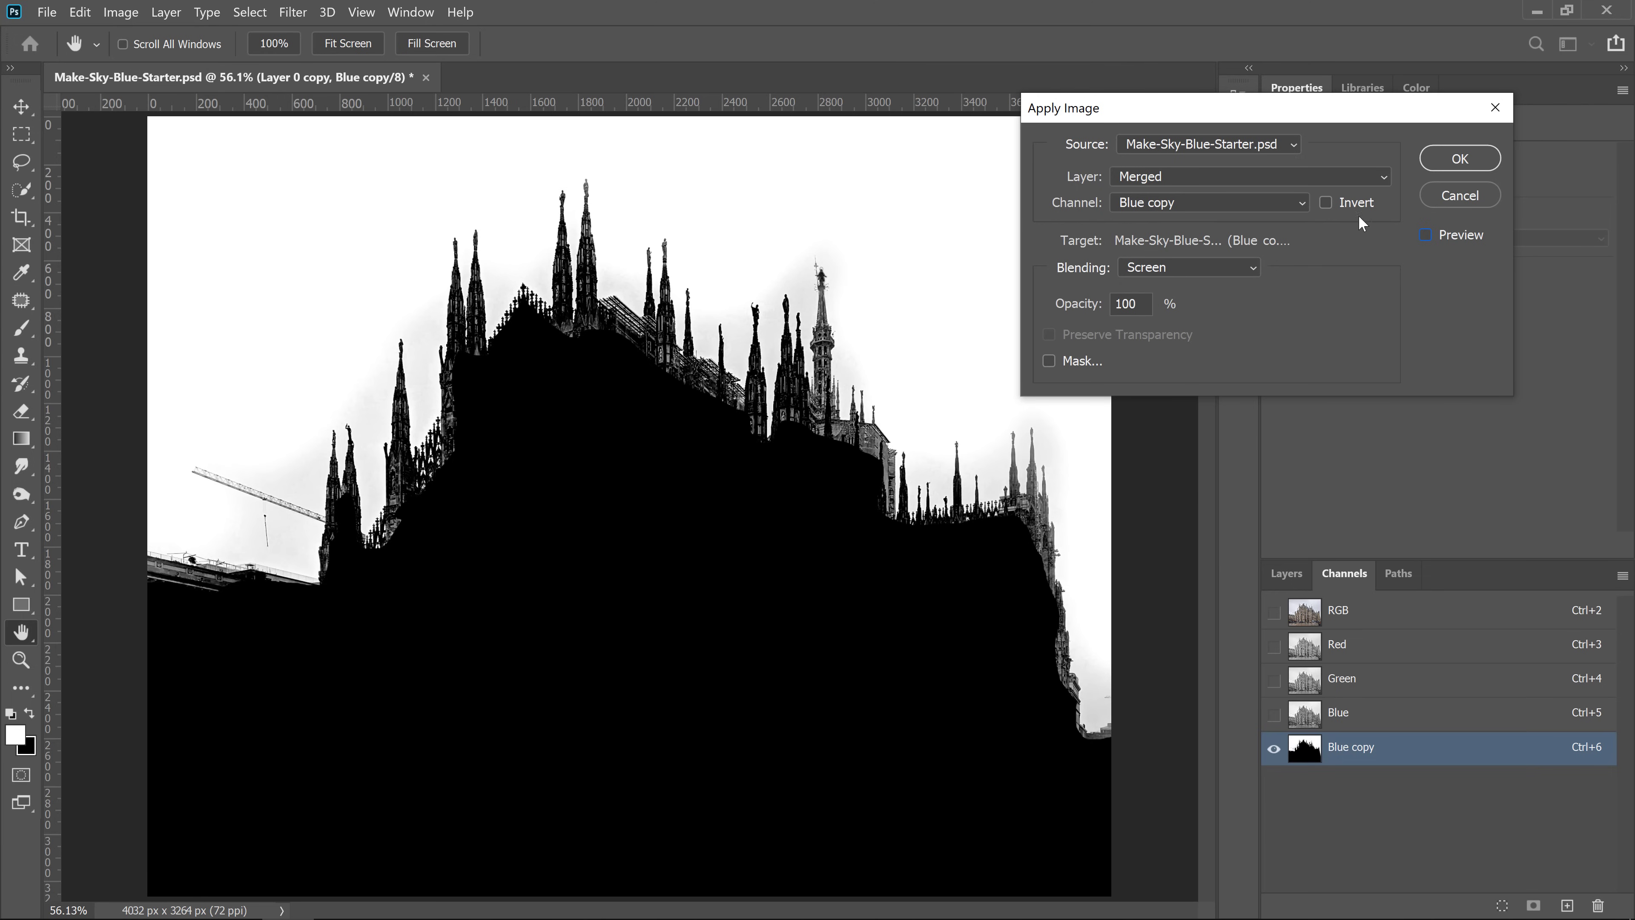
{"action": "left_click", "coordinate": [1426, 234]}
{"action": "left_click", "coordinate": [1426, 235]}
{"action": "left_click", "coordinate": [1426, 234]}
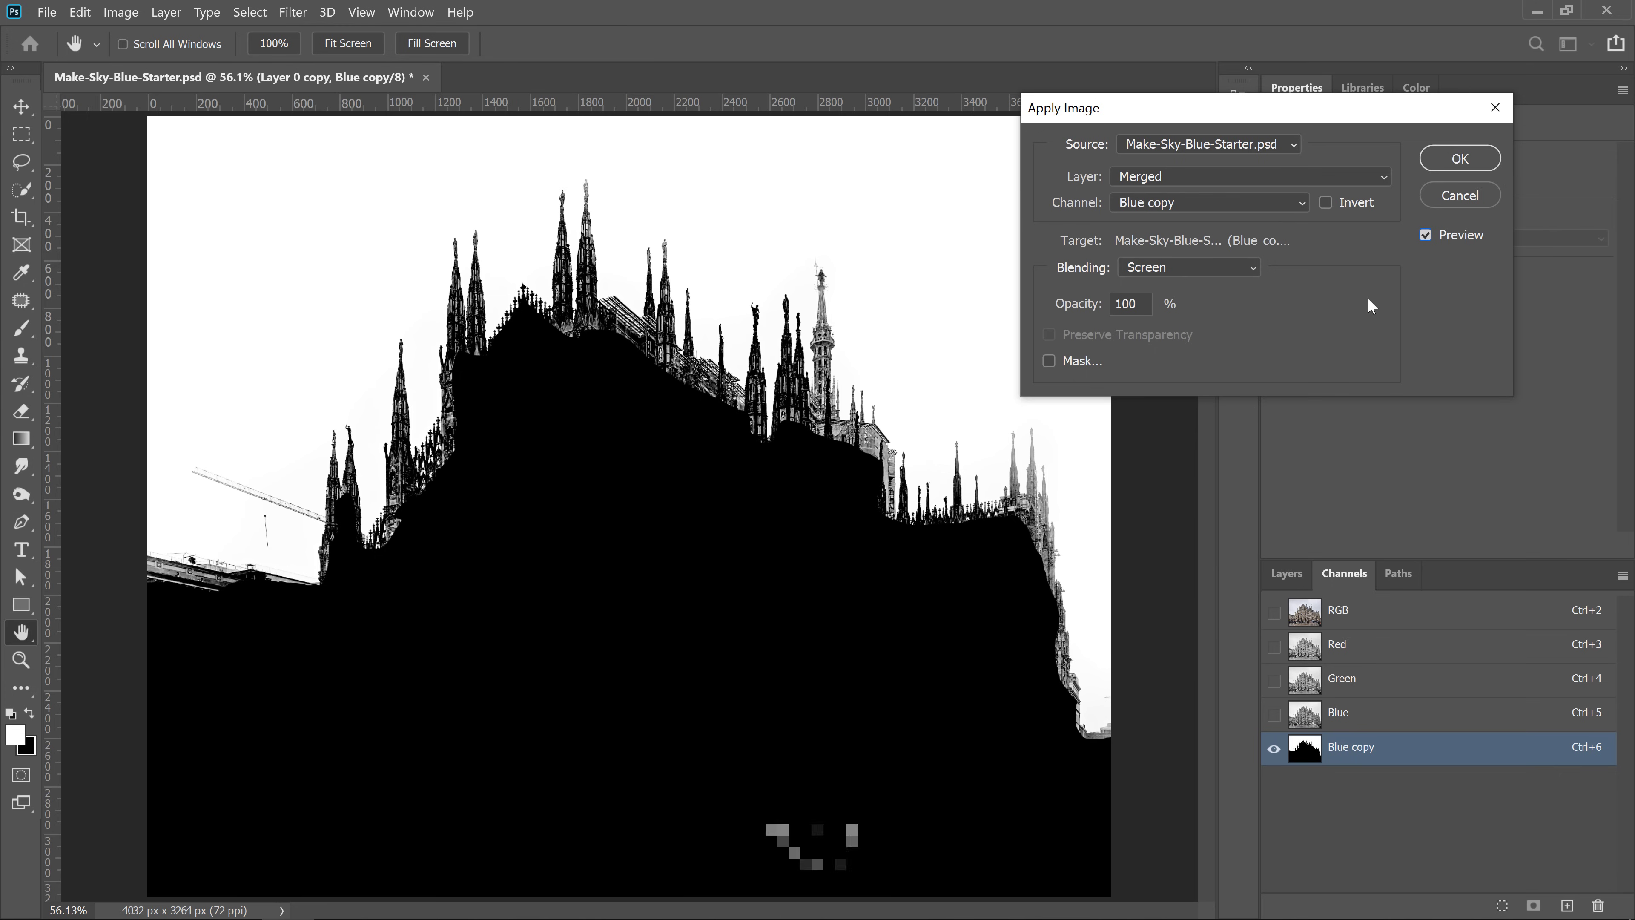
{"action": "key", "text": "p"}
{"action": "key", "text": "p"}
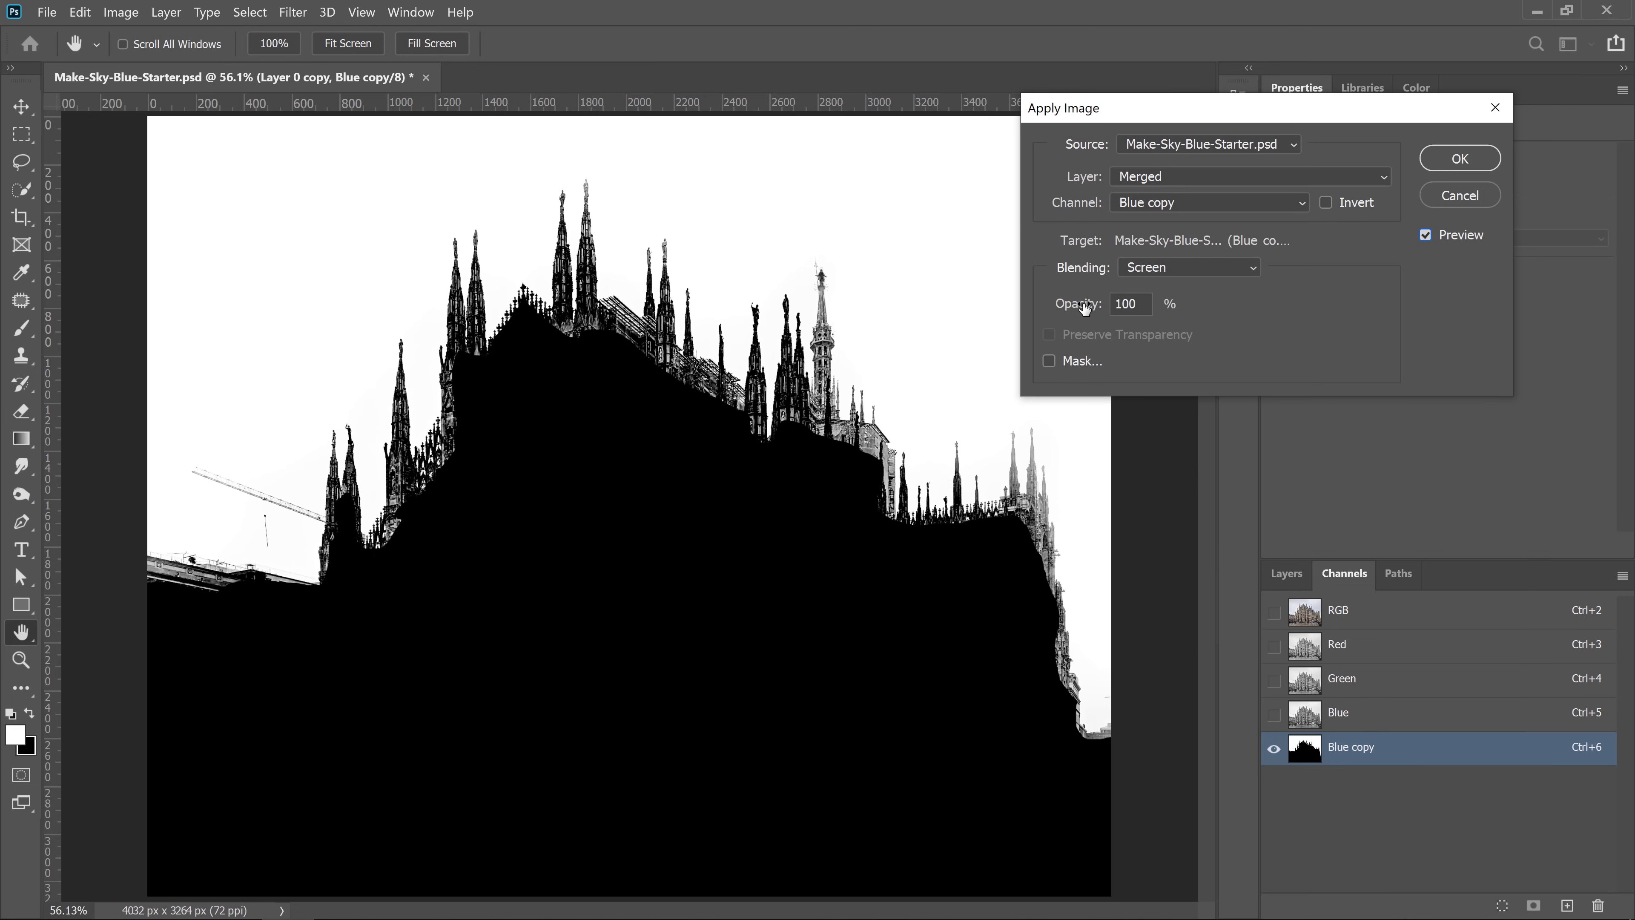
{"action": "left_click_drag", "start_coordinate": [1085, 307], "coordinate": [1281, 315]}
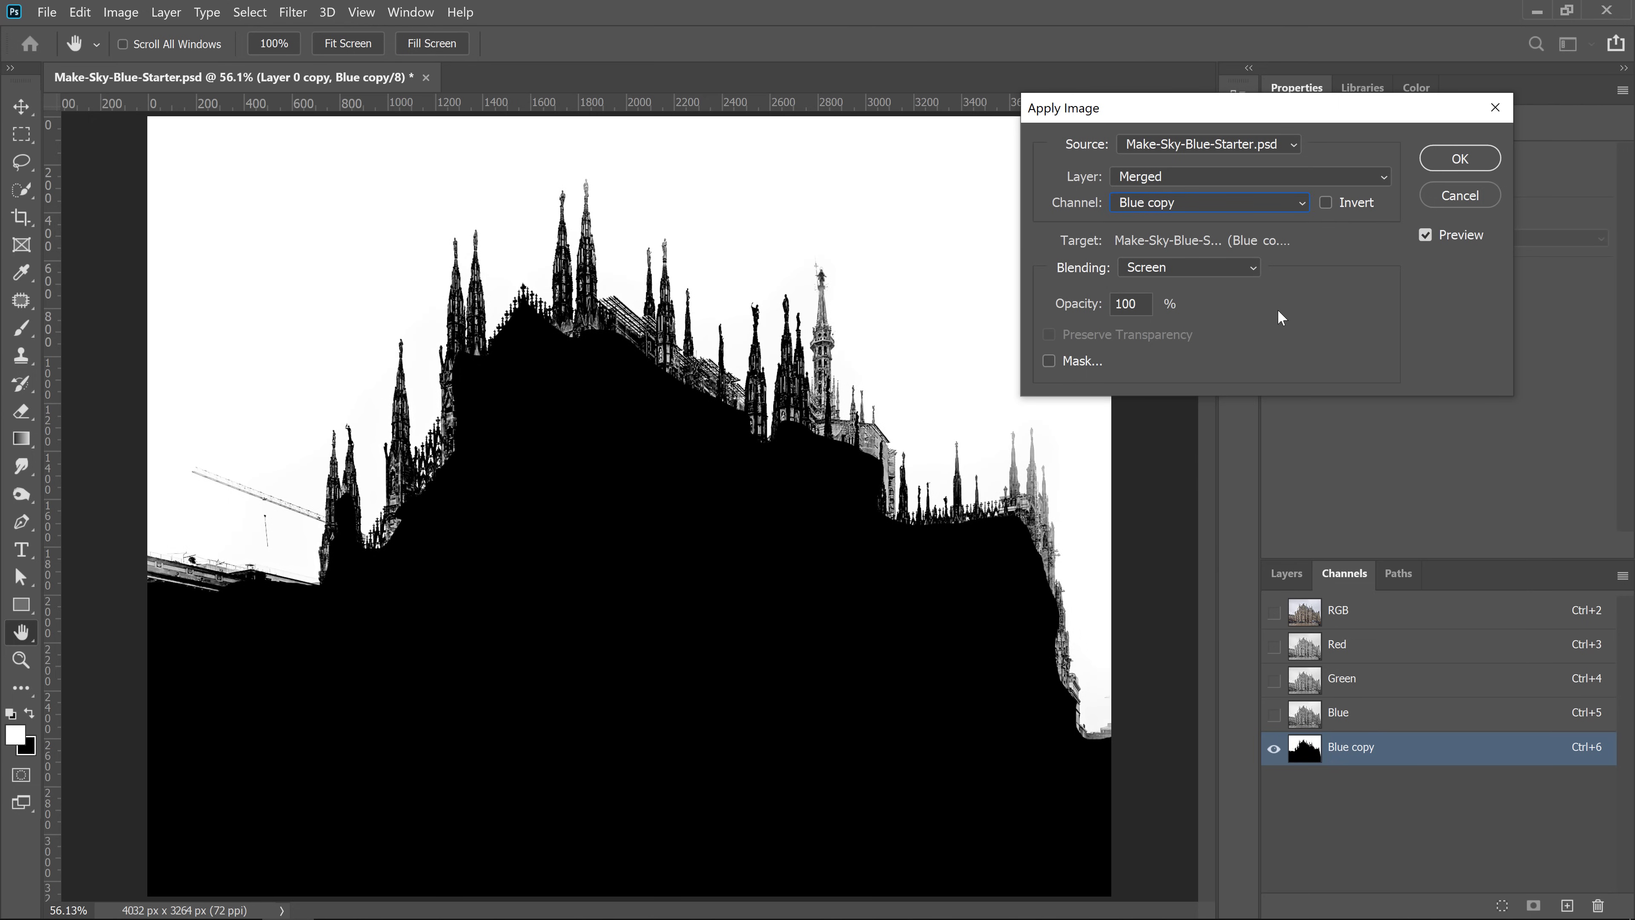
{"action": "left_click", "coordinate": [1460, 158]}
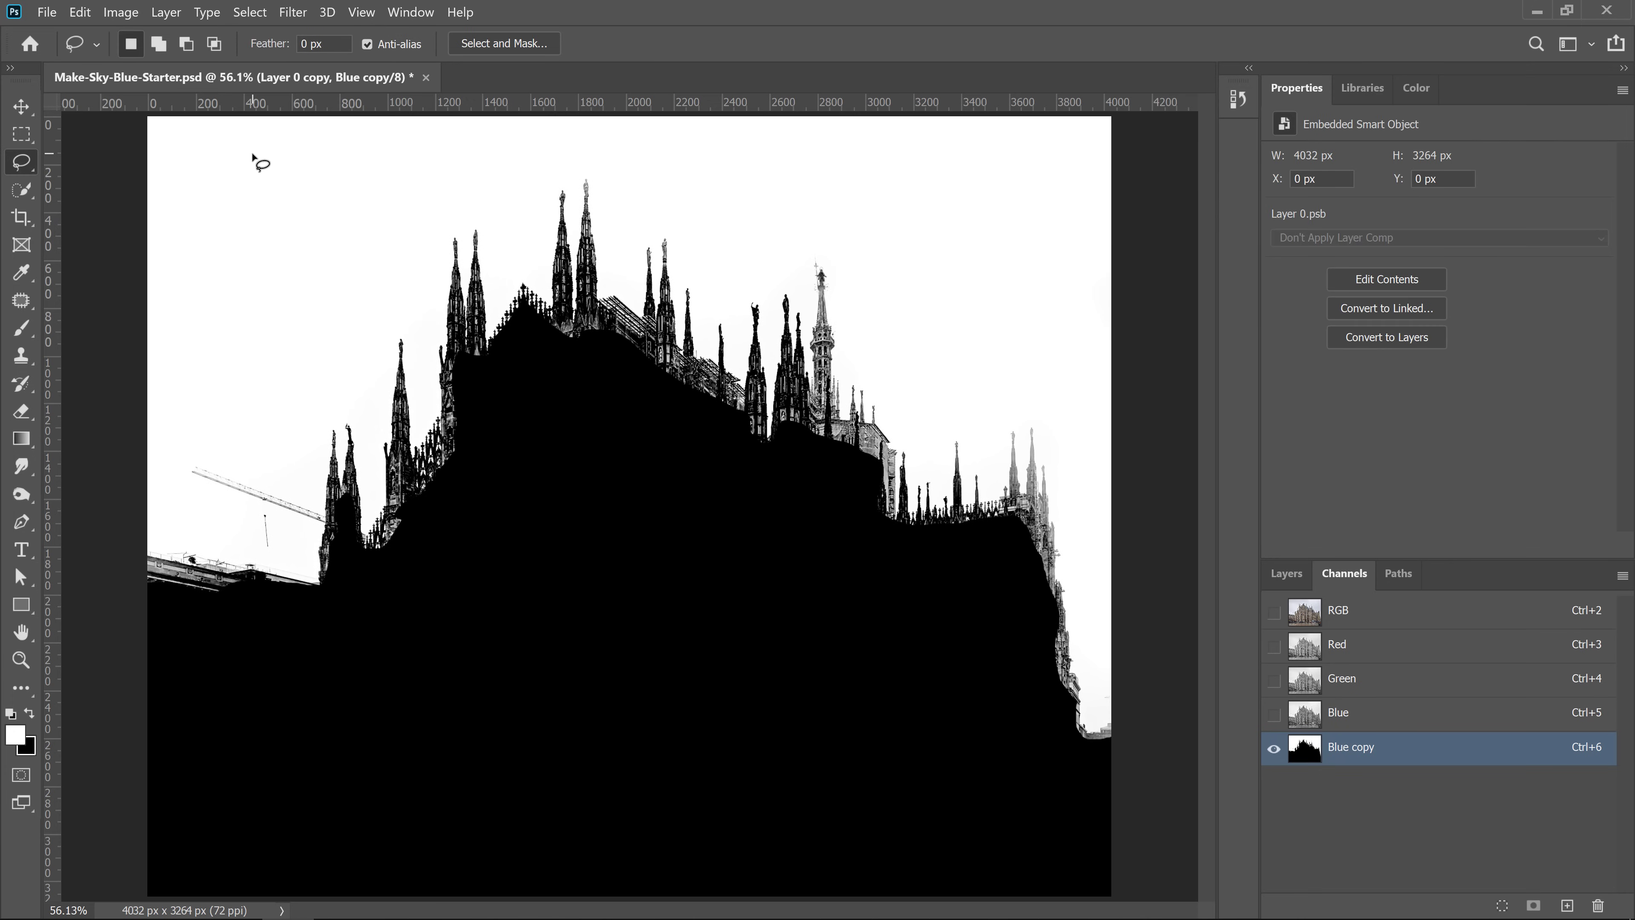
Step: Darken the building edges by applying the Blue copy channel to itself with Apply Image, using Linear Burn blending at 100% opacity
{"action": "left_click", "coordinate": [121, 12]}
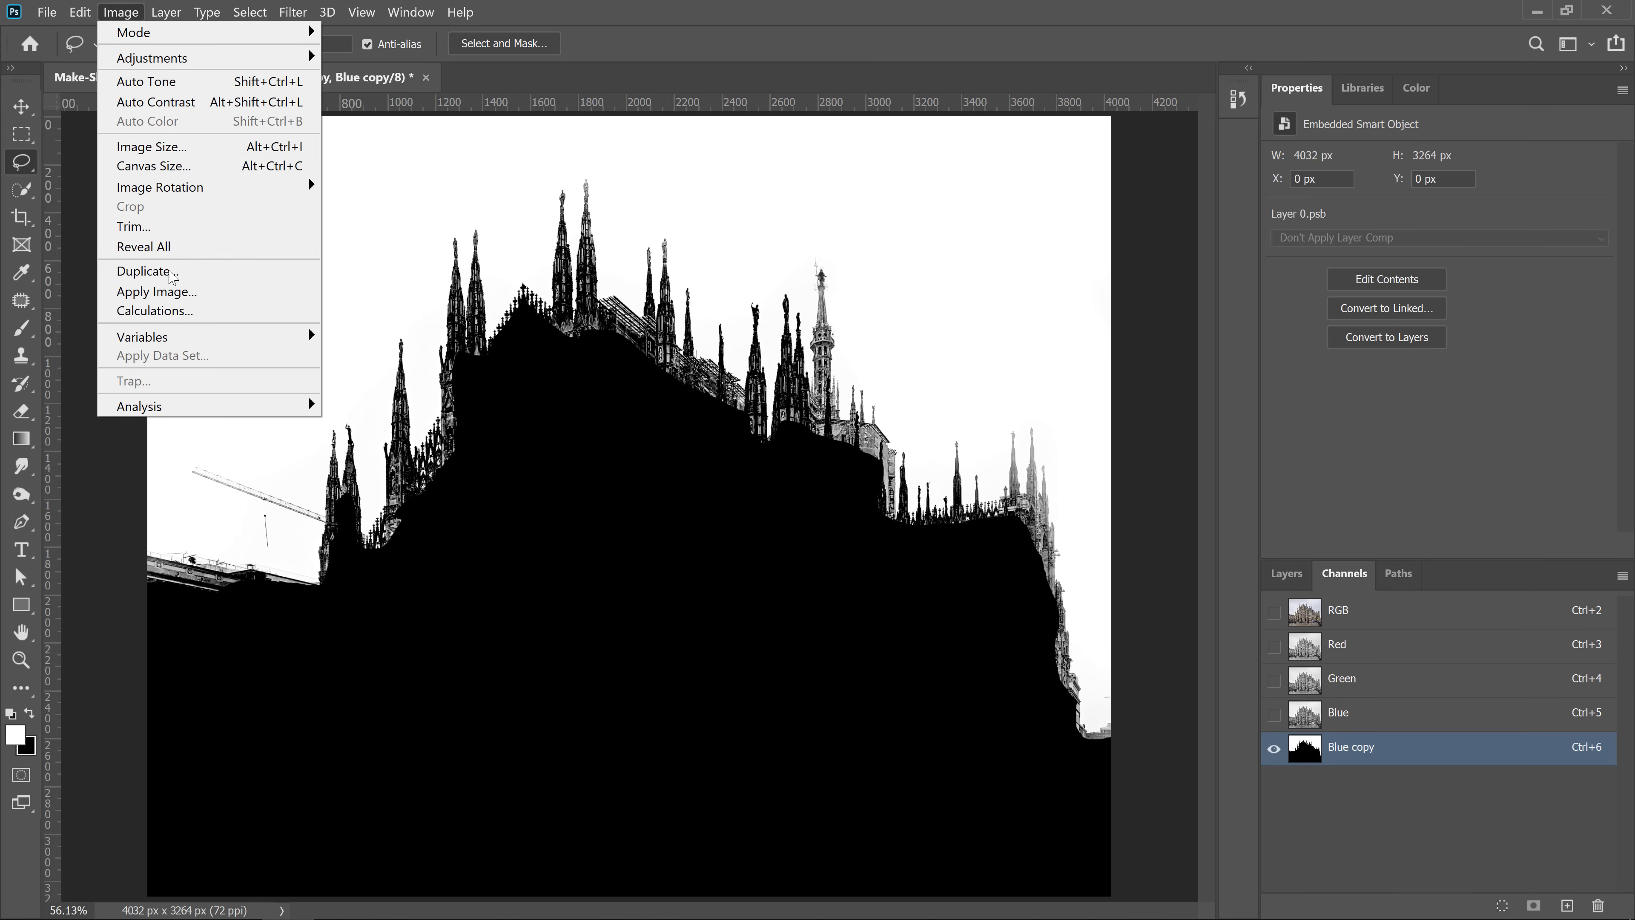
{"action": "left_click", "coordinate": [156, 292]}
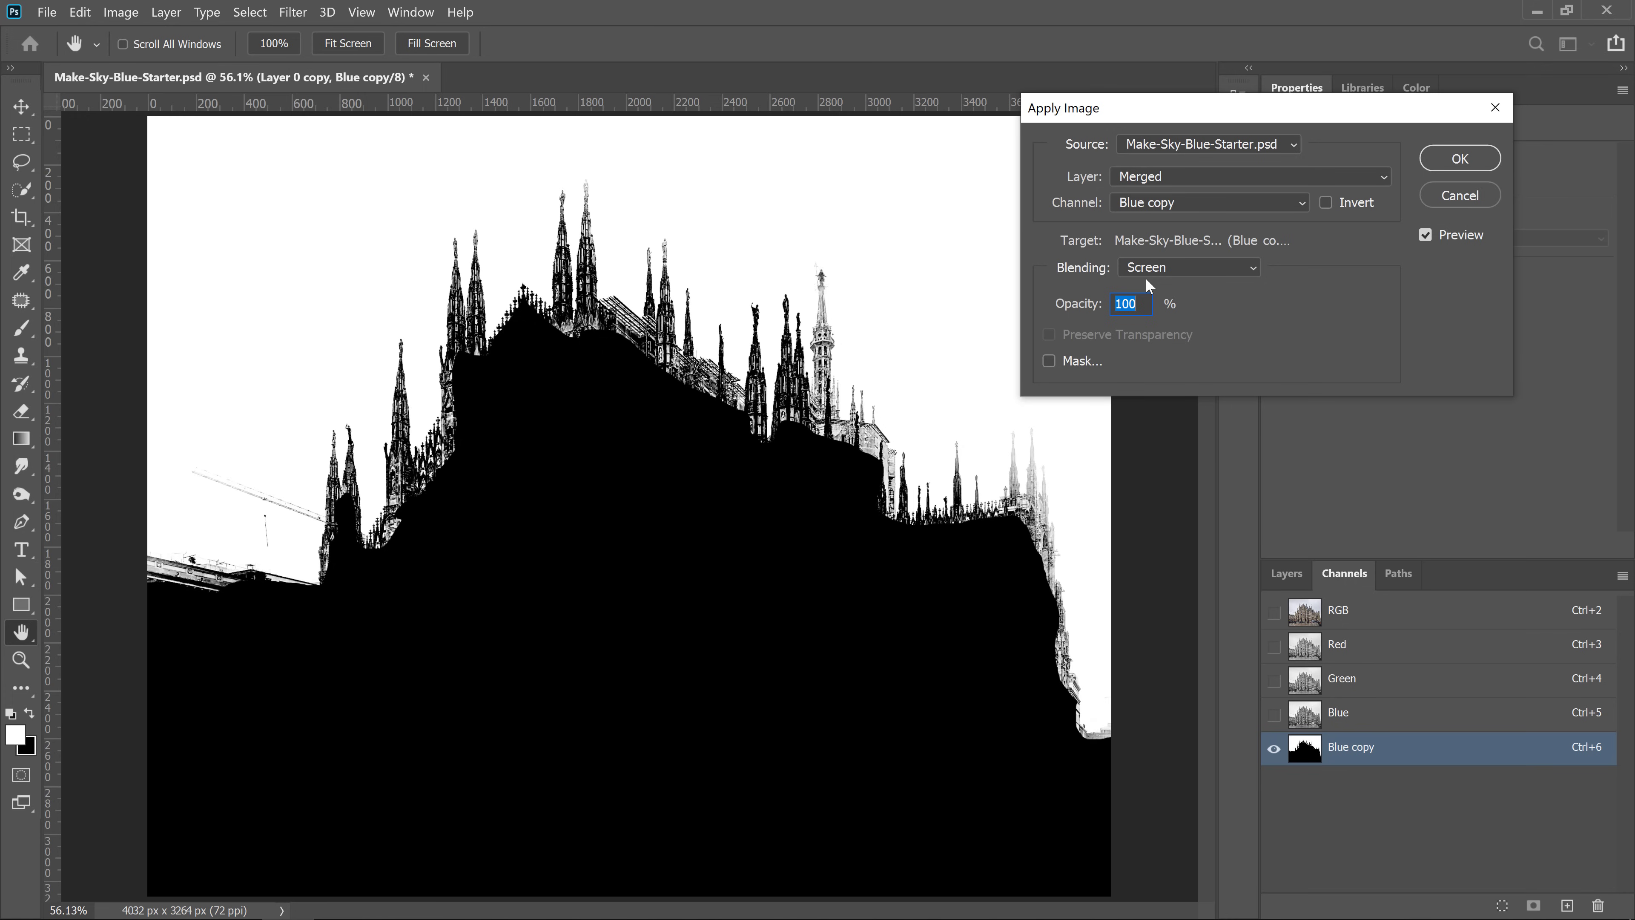
{"action": "left_click", "coordinate": [1173, 260]}
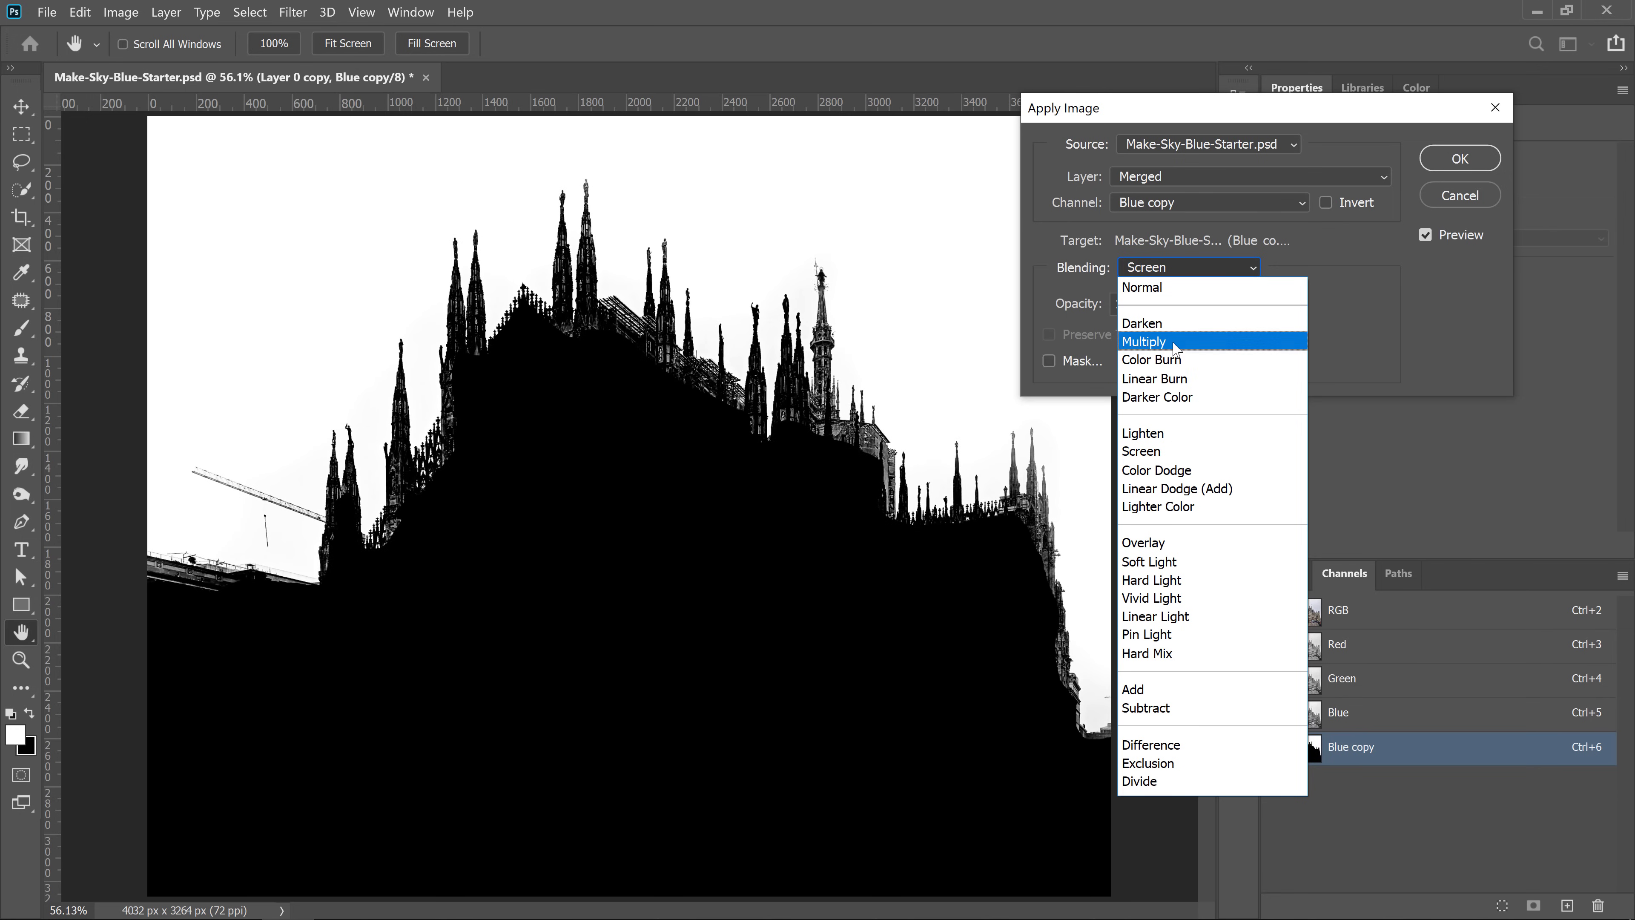
{"action": "left_click", "coordinate": [1171, 387]}
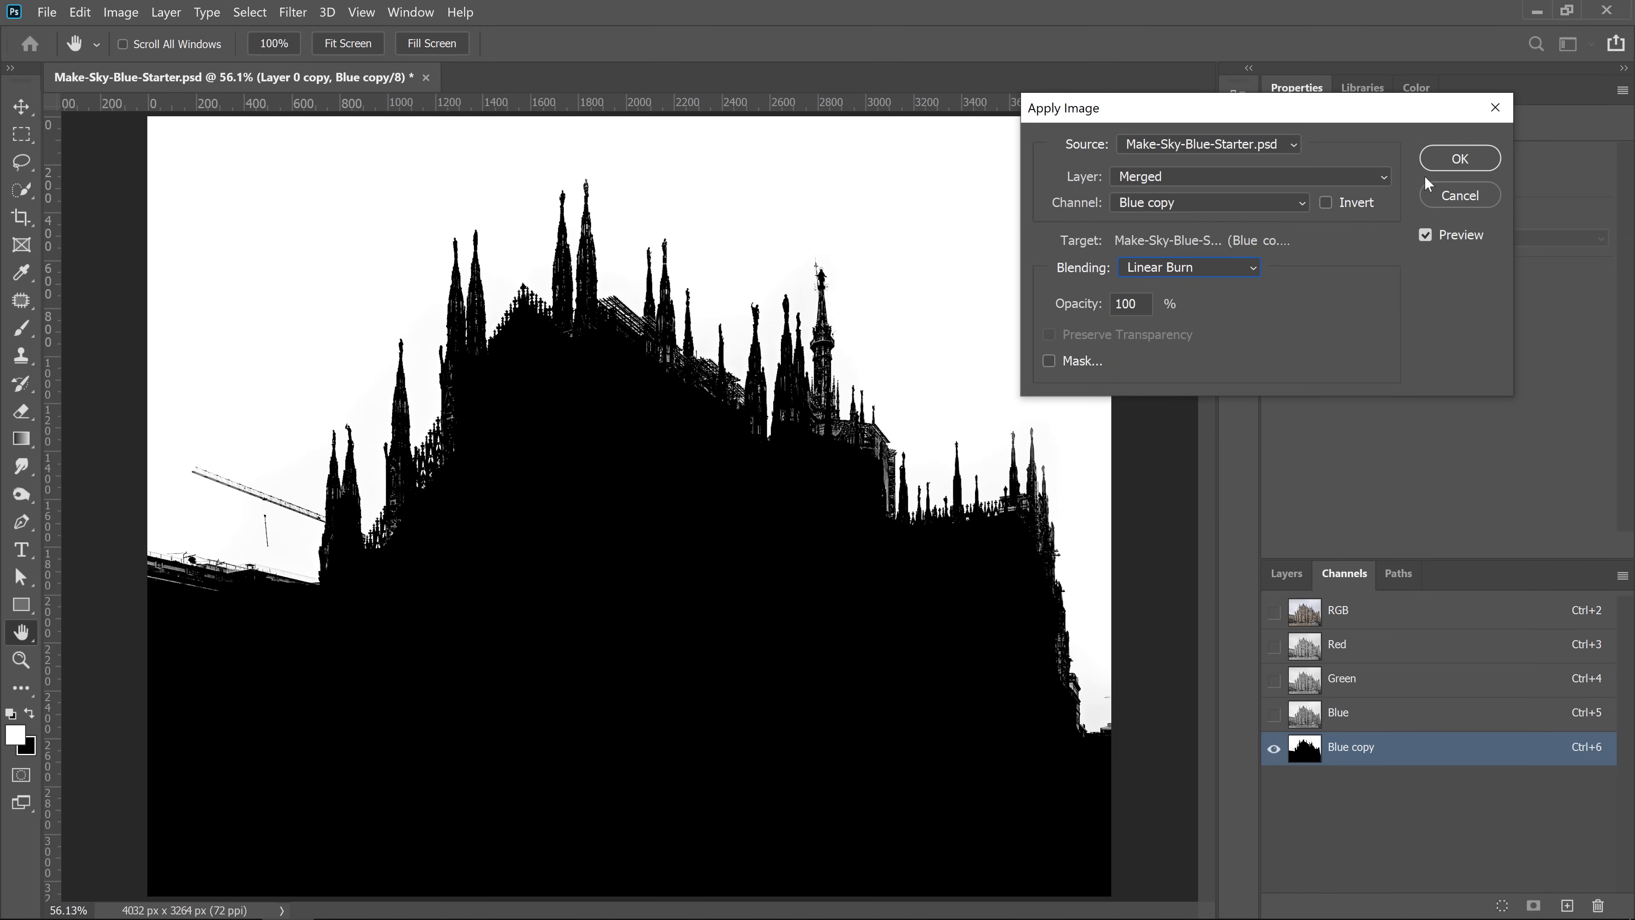
{"action": "left_click", "coordinate": [1456, 161]}
{"action": "key", "text": "l"}
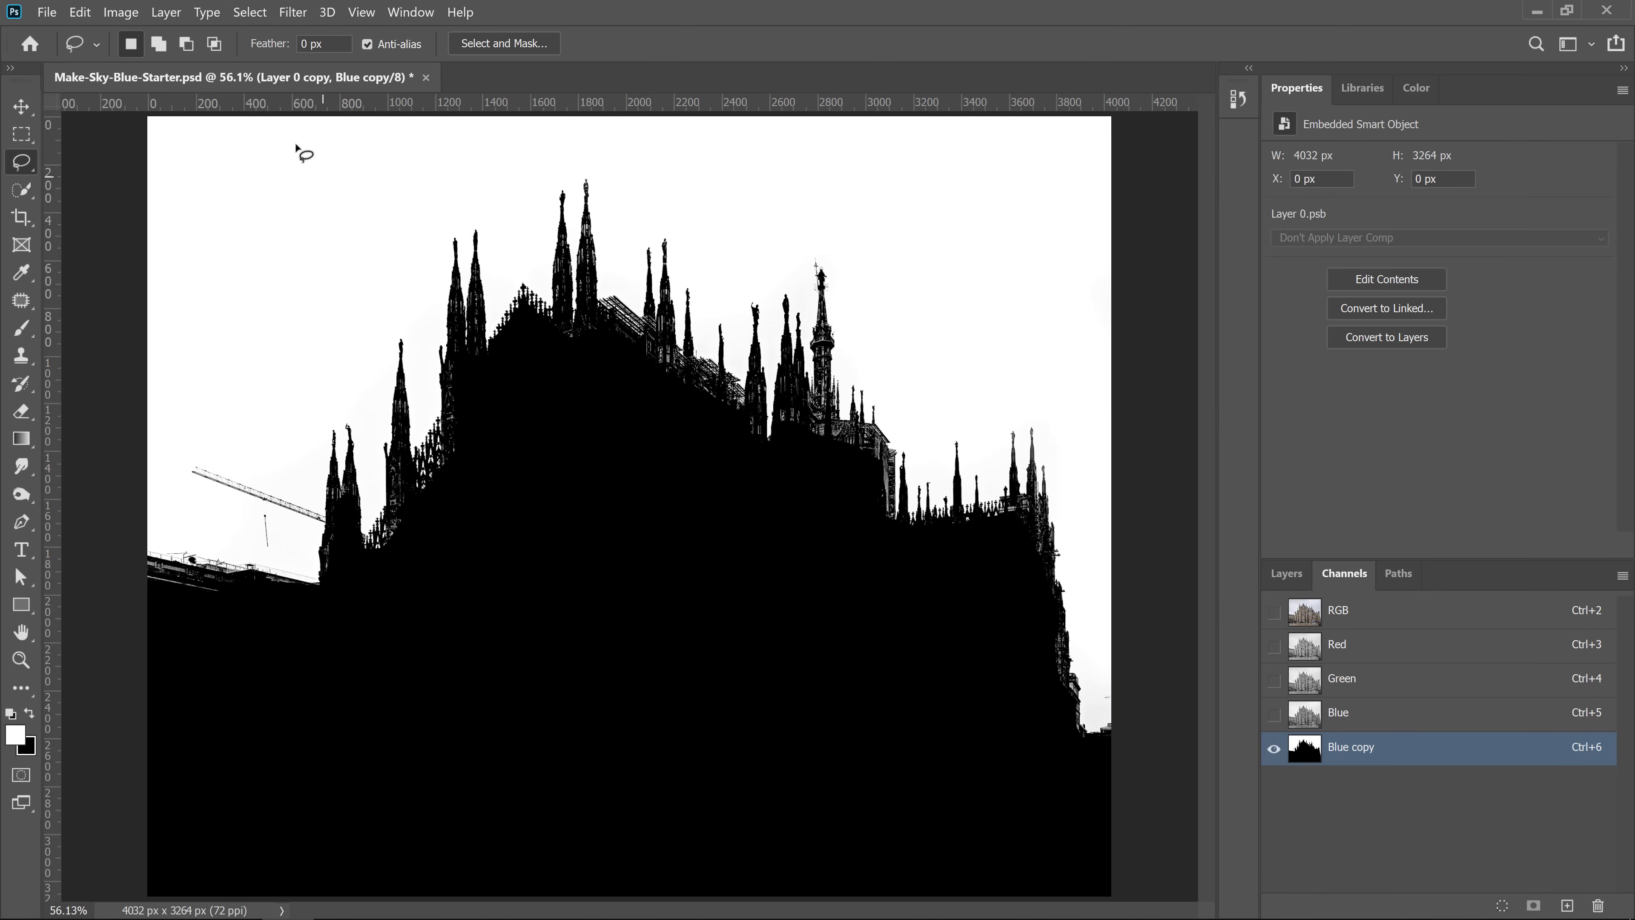
Step: Repeat Apply Image on the Blue copy channel with the same Linear Burn settings at 100% opacity
{"action": "left_click", "coordinate": [121, 13]}
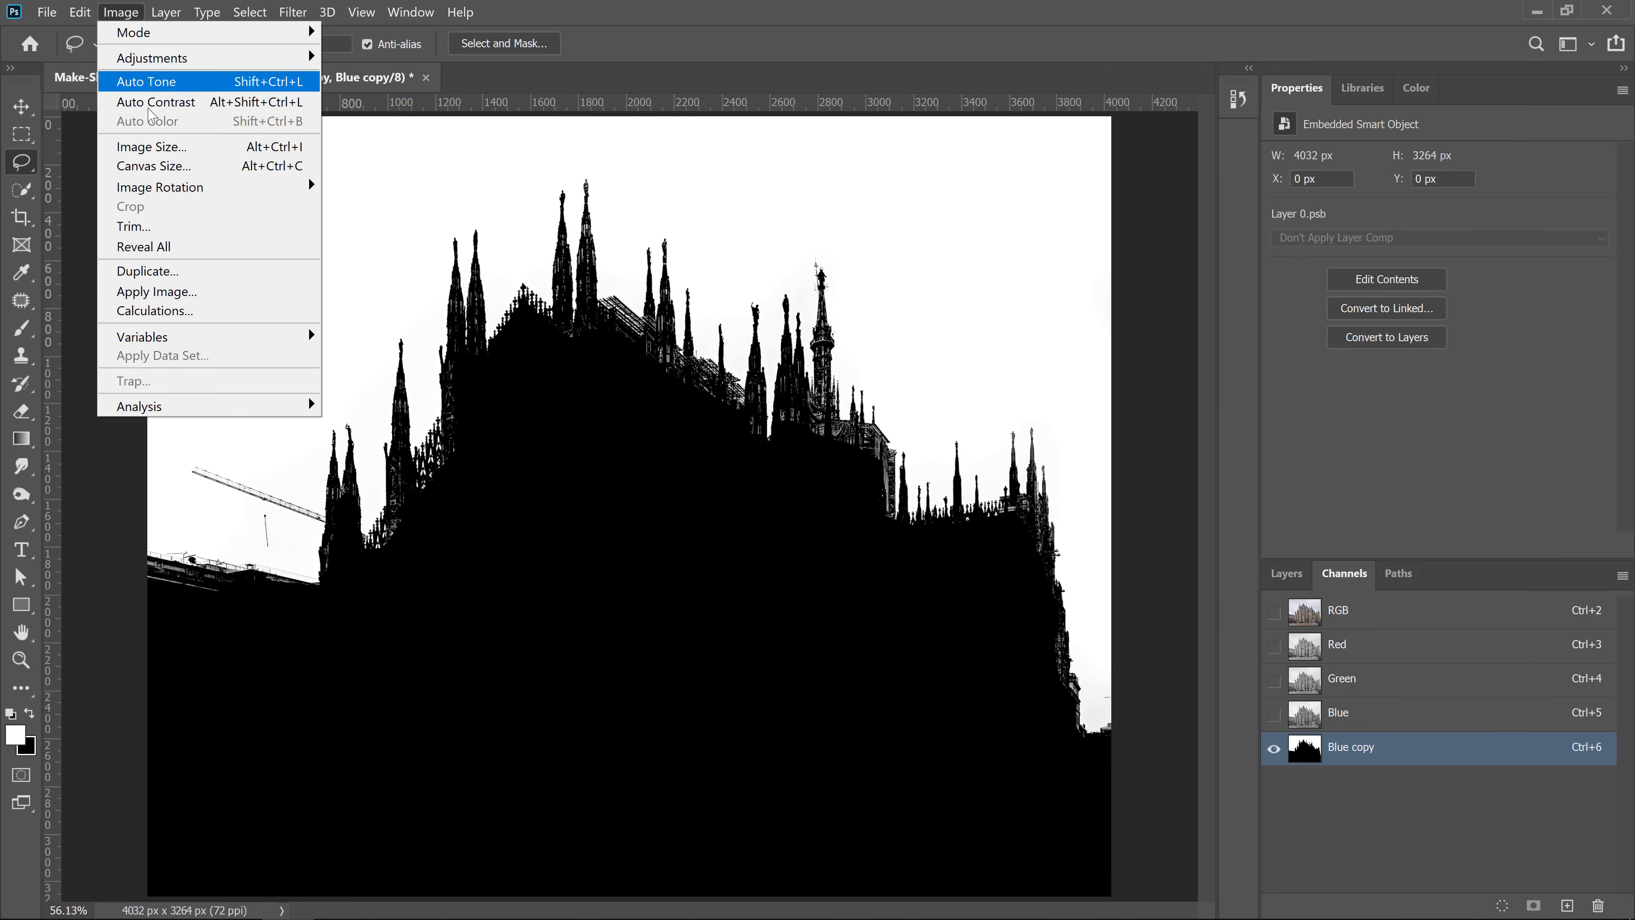
{"action": "left_click", "coordinate": [161, 293]}
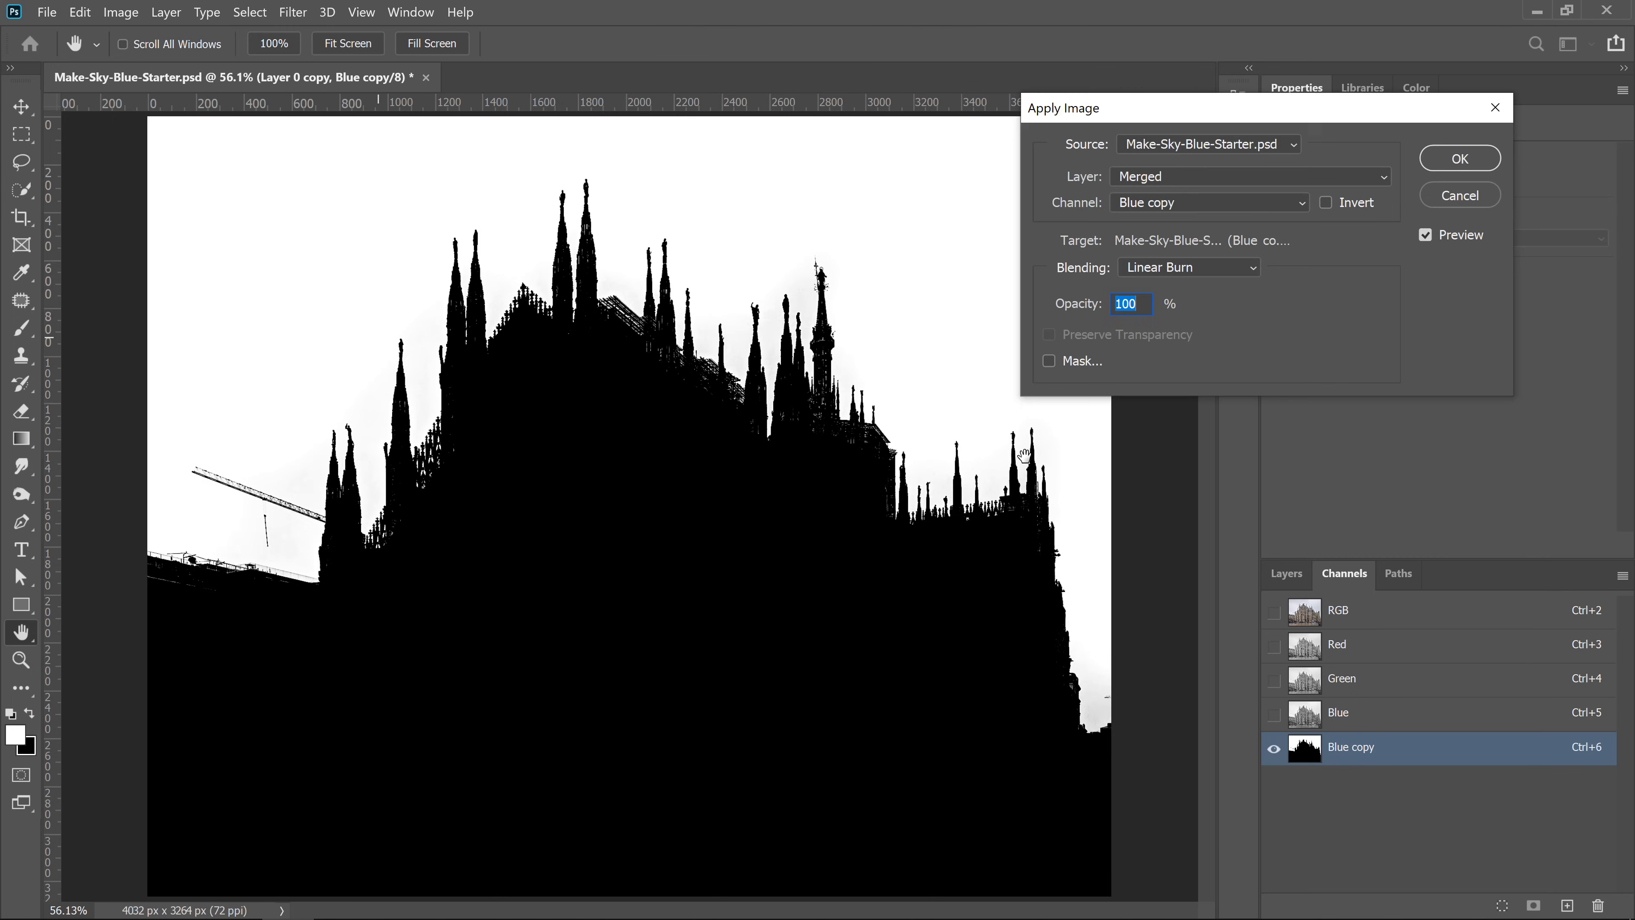
{"action": "left_click", "coordinate": [1459, 158]}
{"action": "key", "text": "l"}
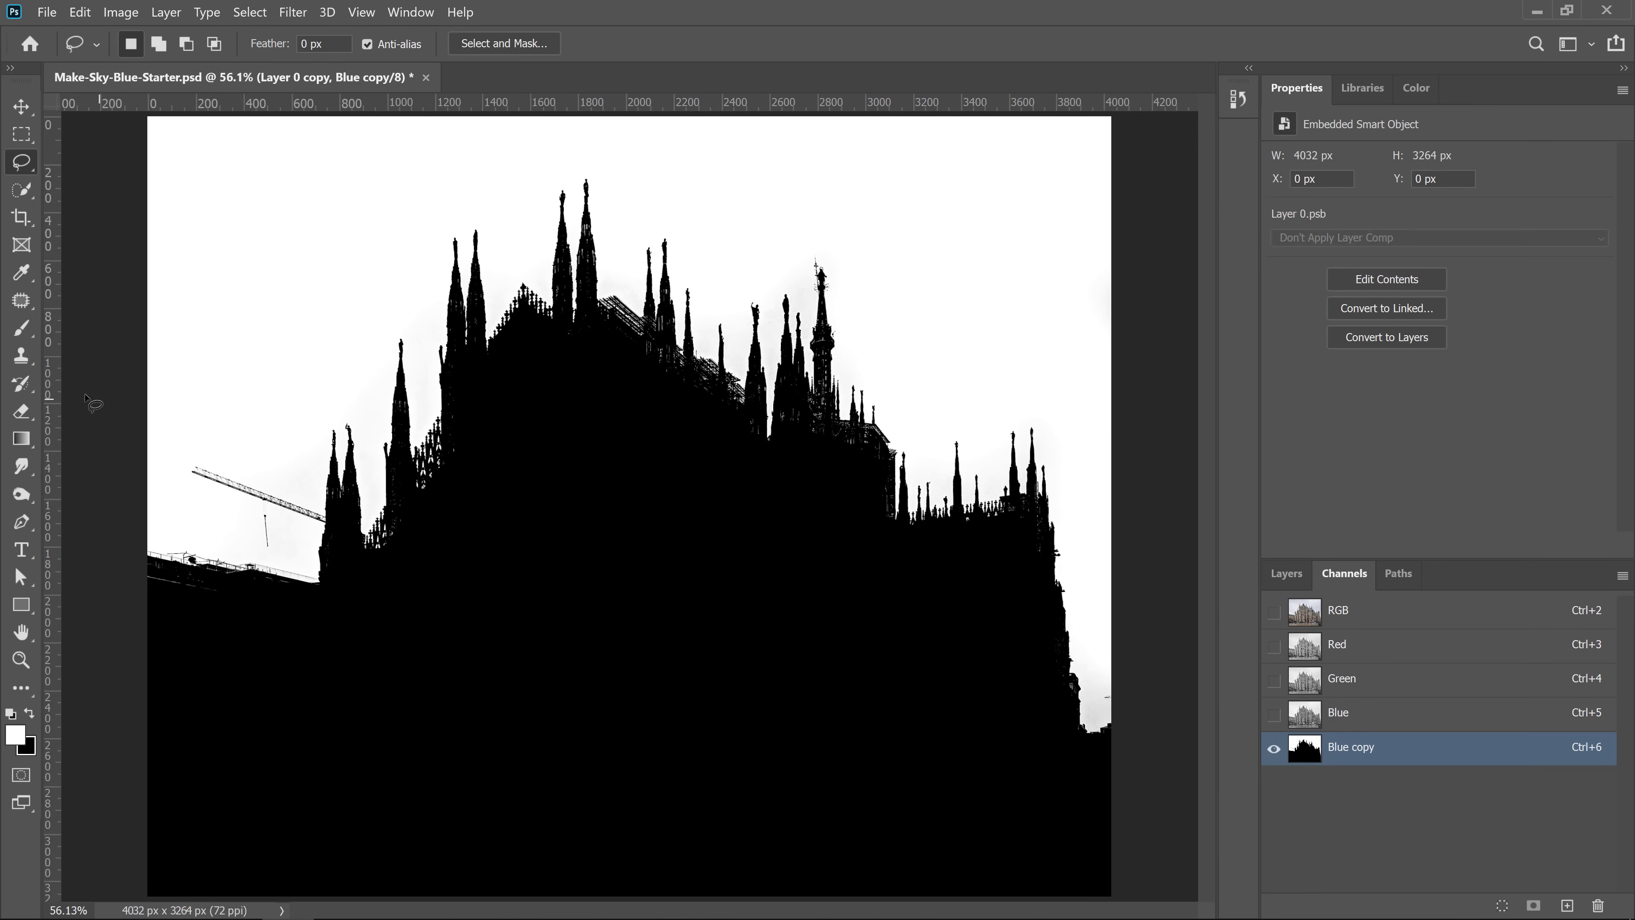
Step: Paint leftover light spots along the cathedral's roofline and far right edge with a black brush enlarged to 50 px
{"action": "left_click", "coordinate": [21, 329]}
{"action": "left_click", "coordinate": [82, 327]}
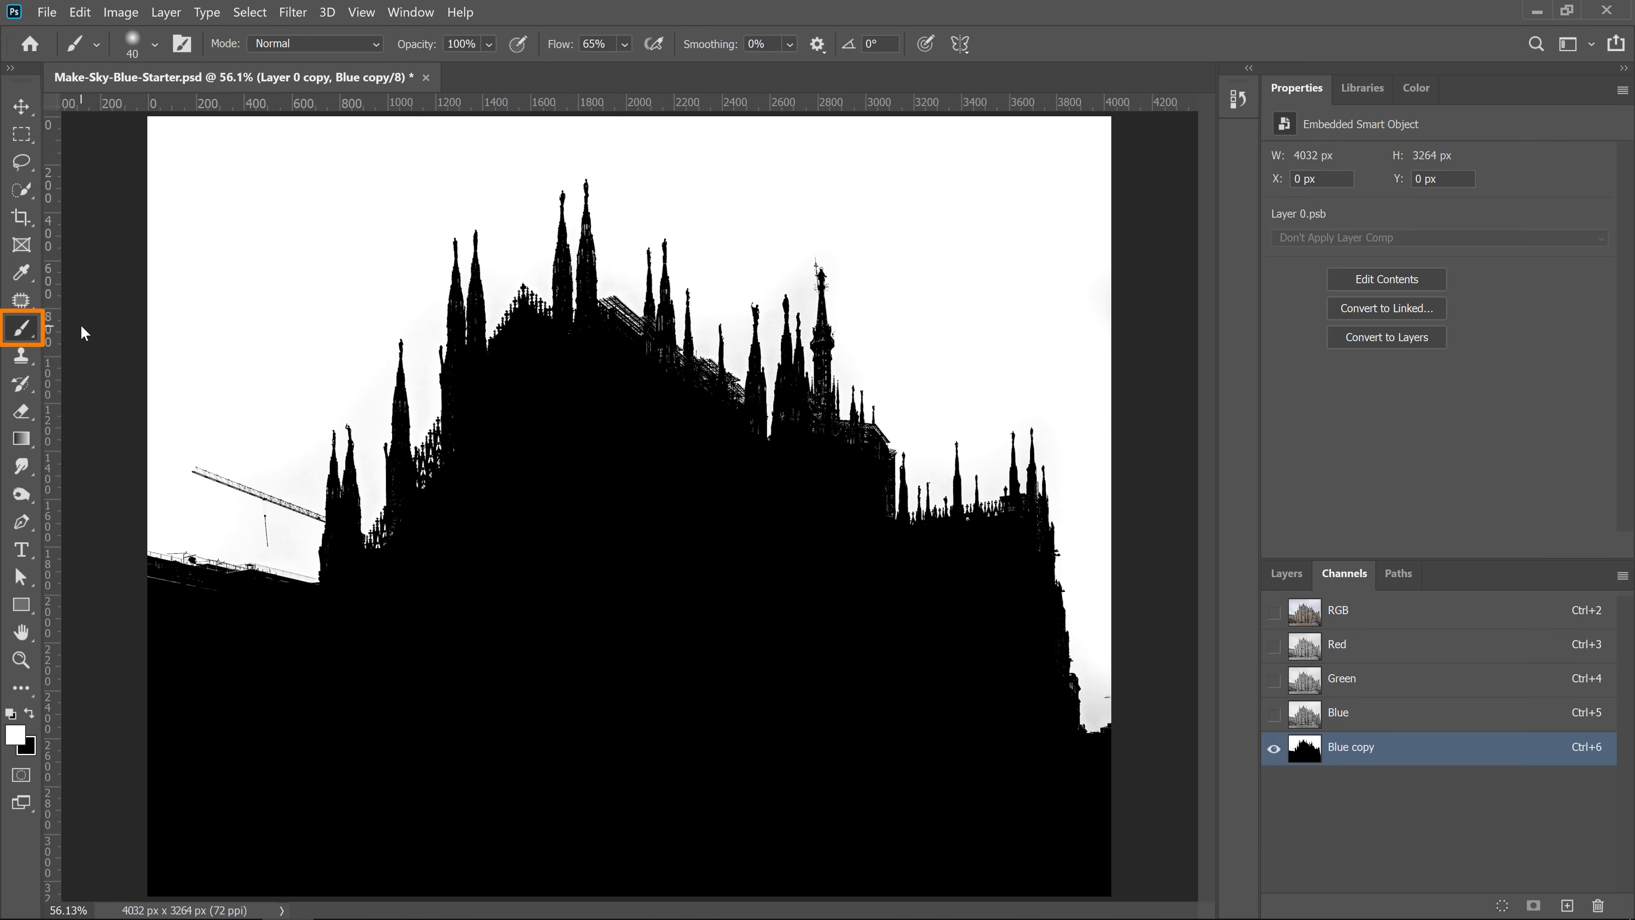
{"action": "left_click", "coordinate": [155, 45]}
{"action": "mouse_move", "coordinate": [143, 109]}
{"action": "left_mouse_down"}
{"action": "mouse_move", "coordinate": [126, 120]}
{"action": "mouse_move", "coordinate": [190, 160]}
{"action": "mouse_move", "coordinate": [236, 161]}
{"action": "left_mouse_up"}
{"action": "left_click_drag", "start_coordinate": [824, 466], "coordinate": [805, 440]}
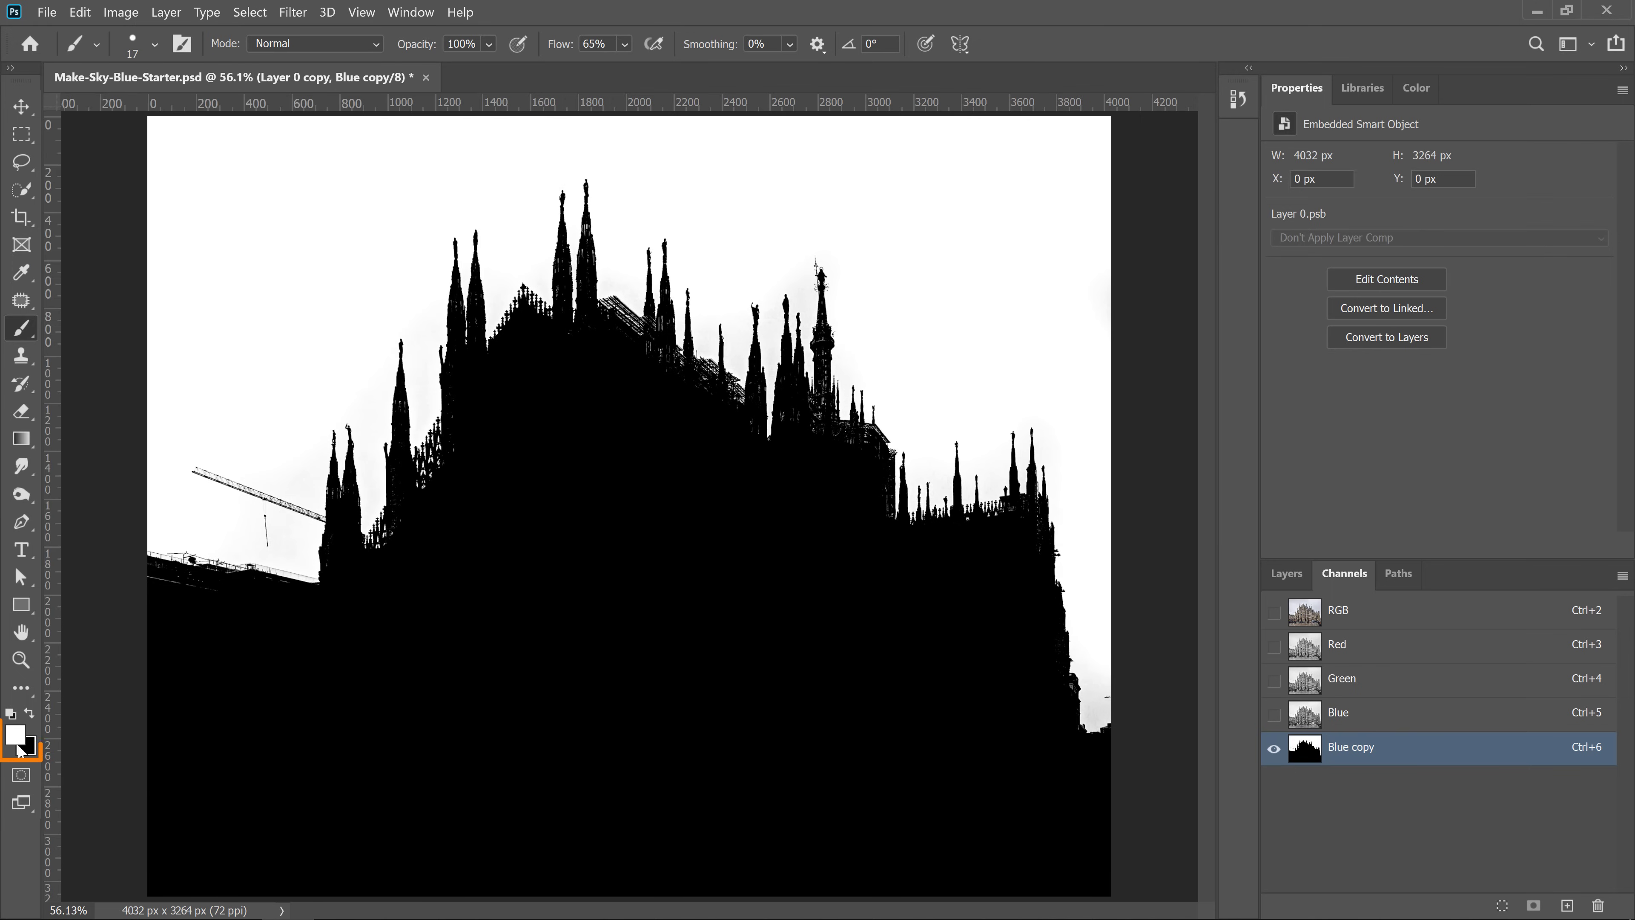
{"action": "left_click", "coordinate": [29, 713]}
{"action": "key", "text": "bracketright"}
{"action": "key", "text": "bracketright"}
{"action": "key", "text": "bracketright"}
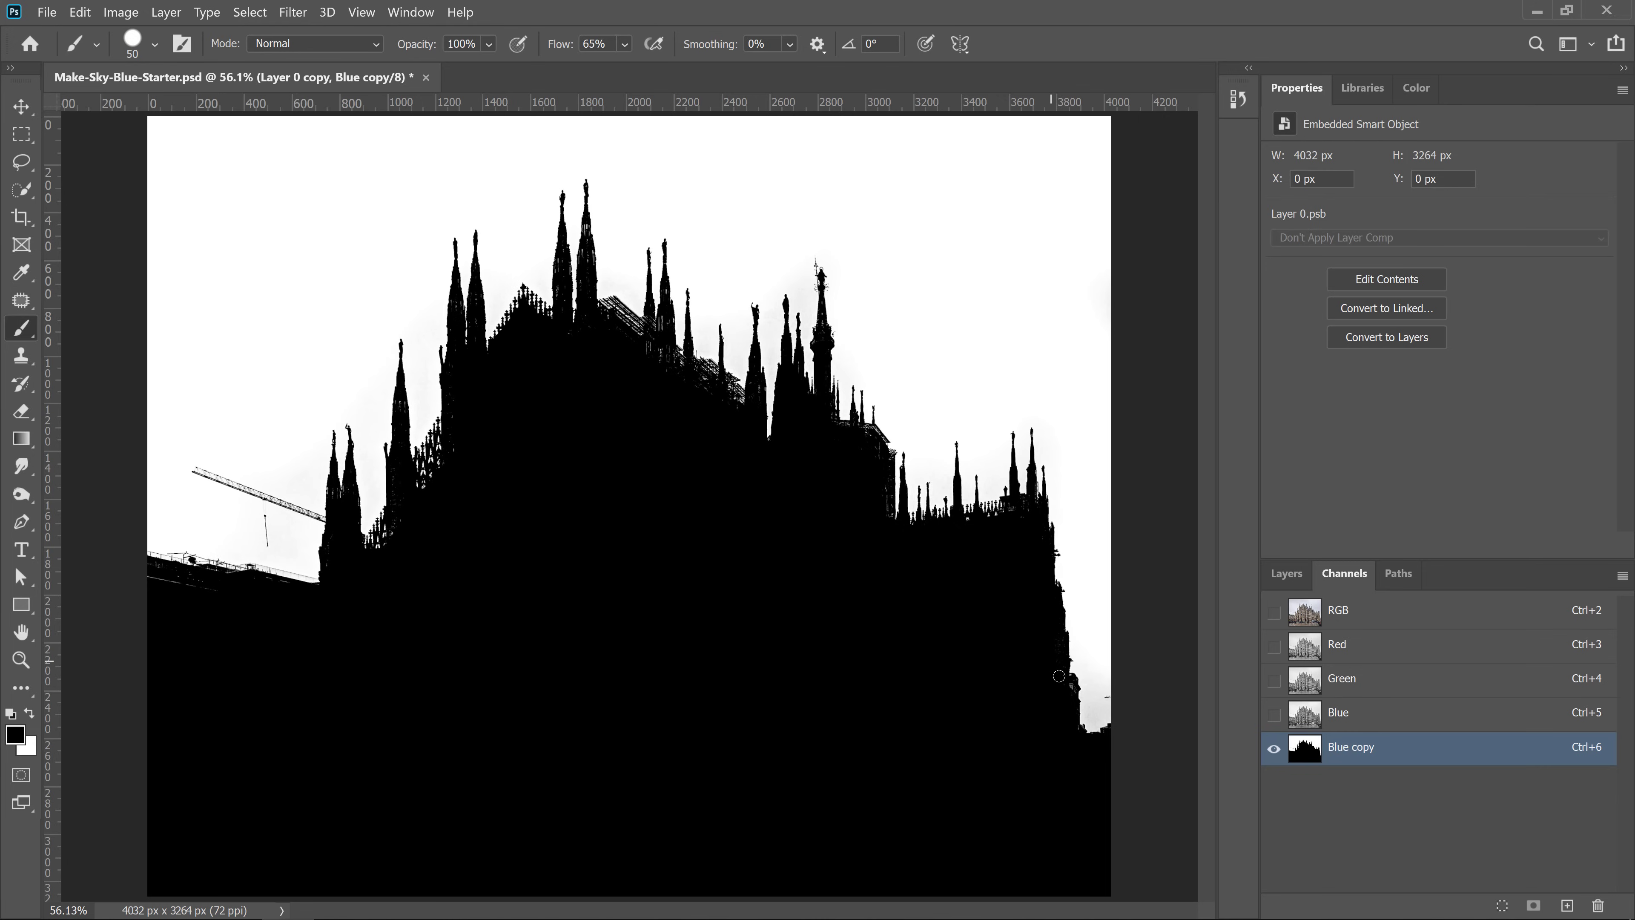
{"action": "left_click_drag", "start_coordinate": [1070, 687], "coordinate": [1074, 705]}
Step: Load the Blue copy channel as a selection and return to the RGB composite
{"action": "left_click", "coordinate": [1305, 753], "text": "ctrl"}
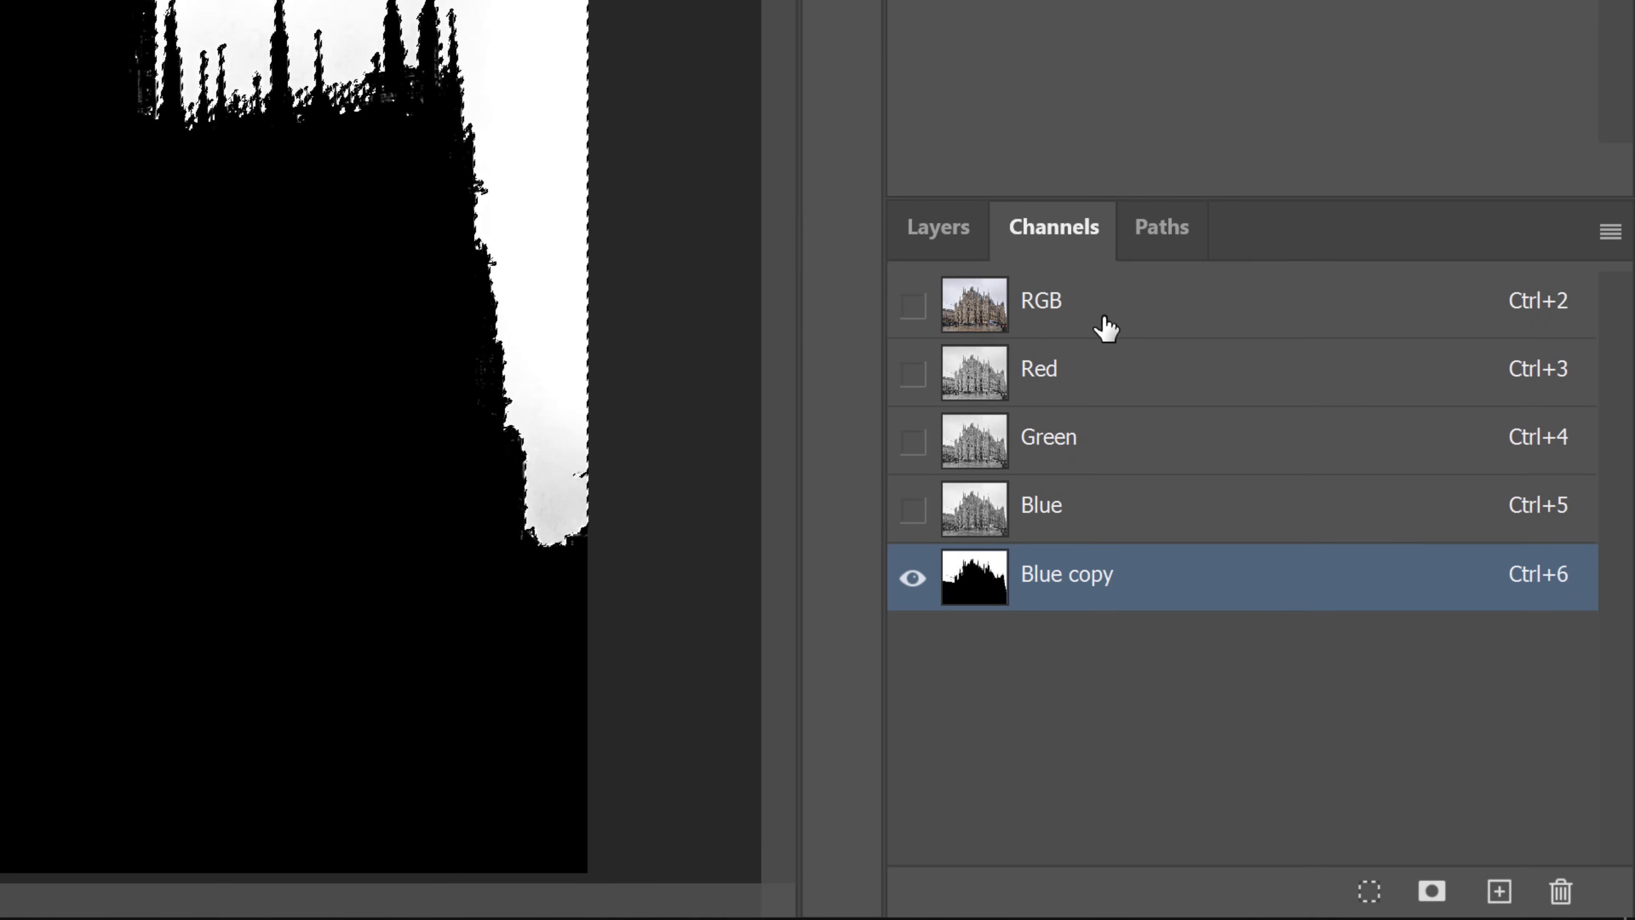
{"action": "left_click", "coordinate": [1107, 327]}
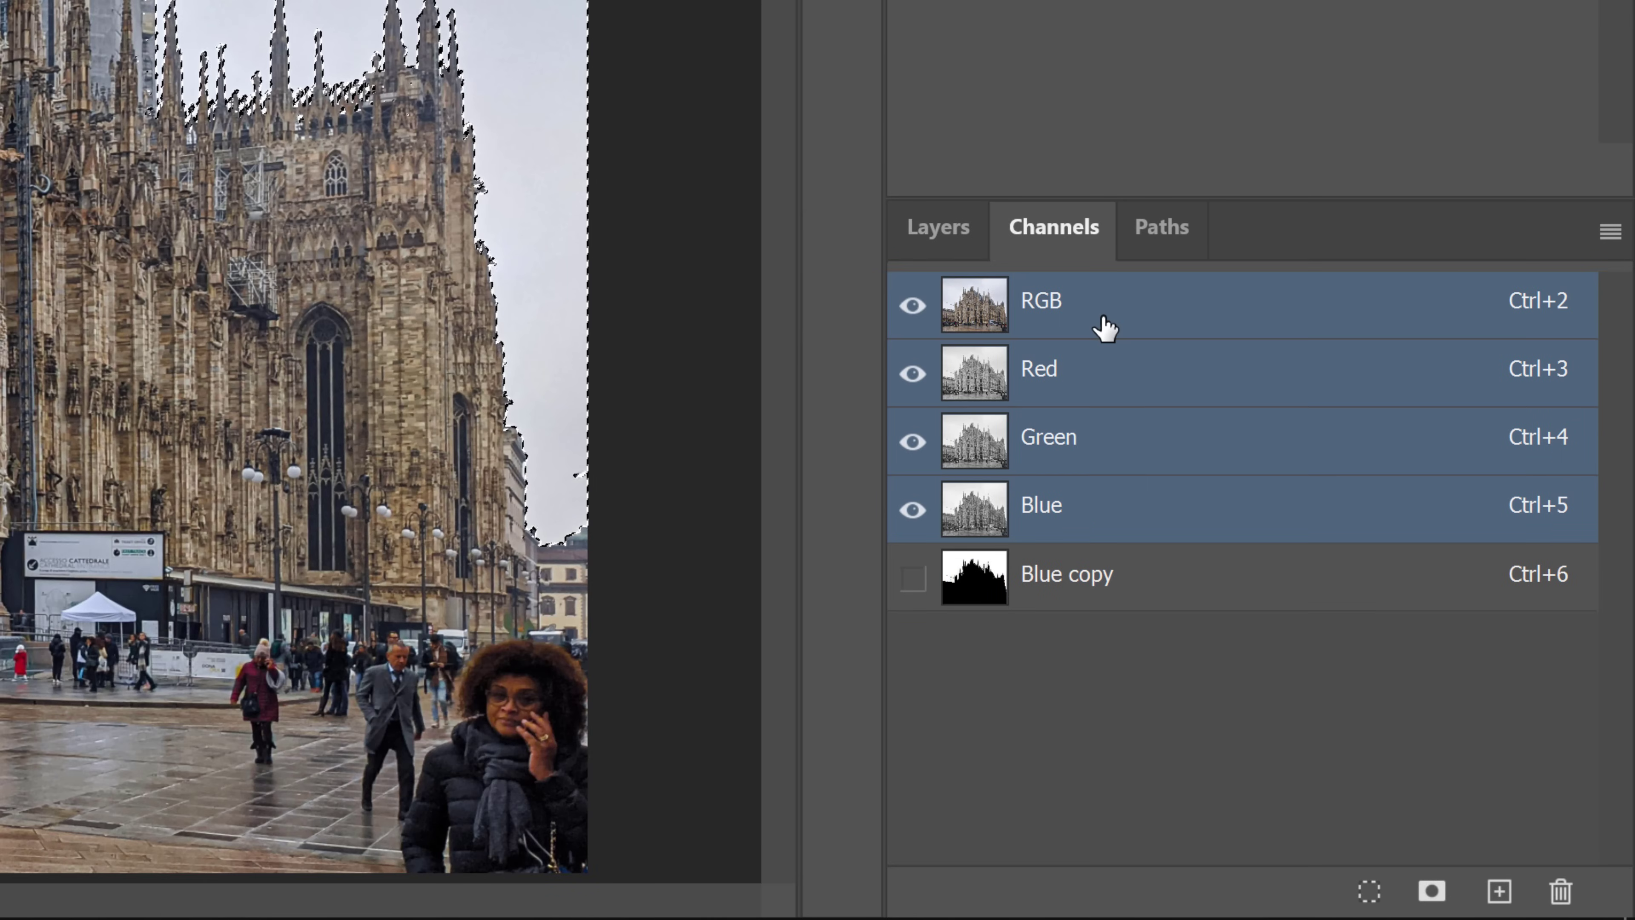
Step: Add a Gradient fill layer above Layer 0 copy, masked by the sky selection, and open its gradient for editing
{"action": "left_click", "coordinate": [932, 247]}
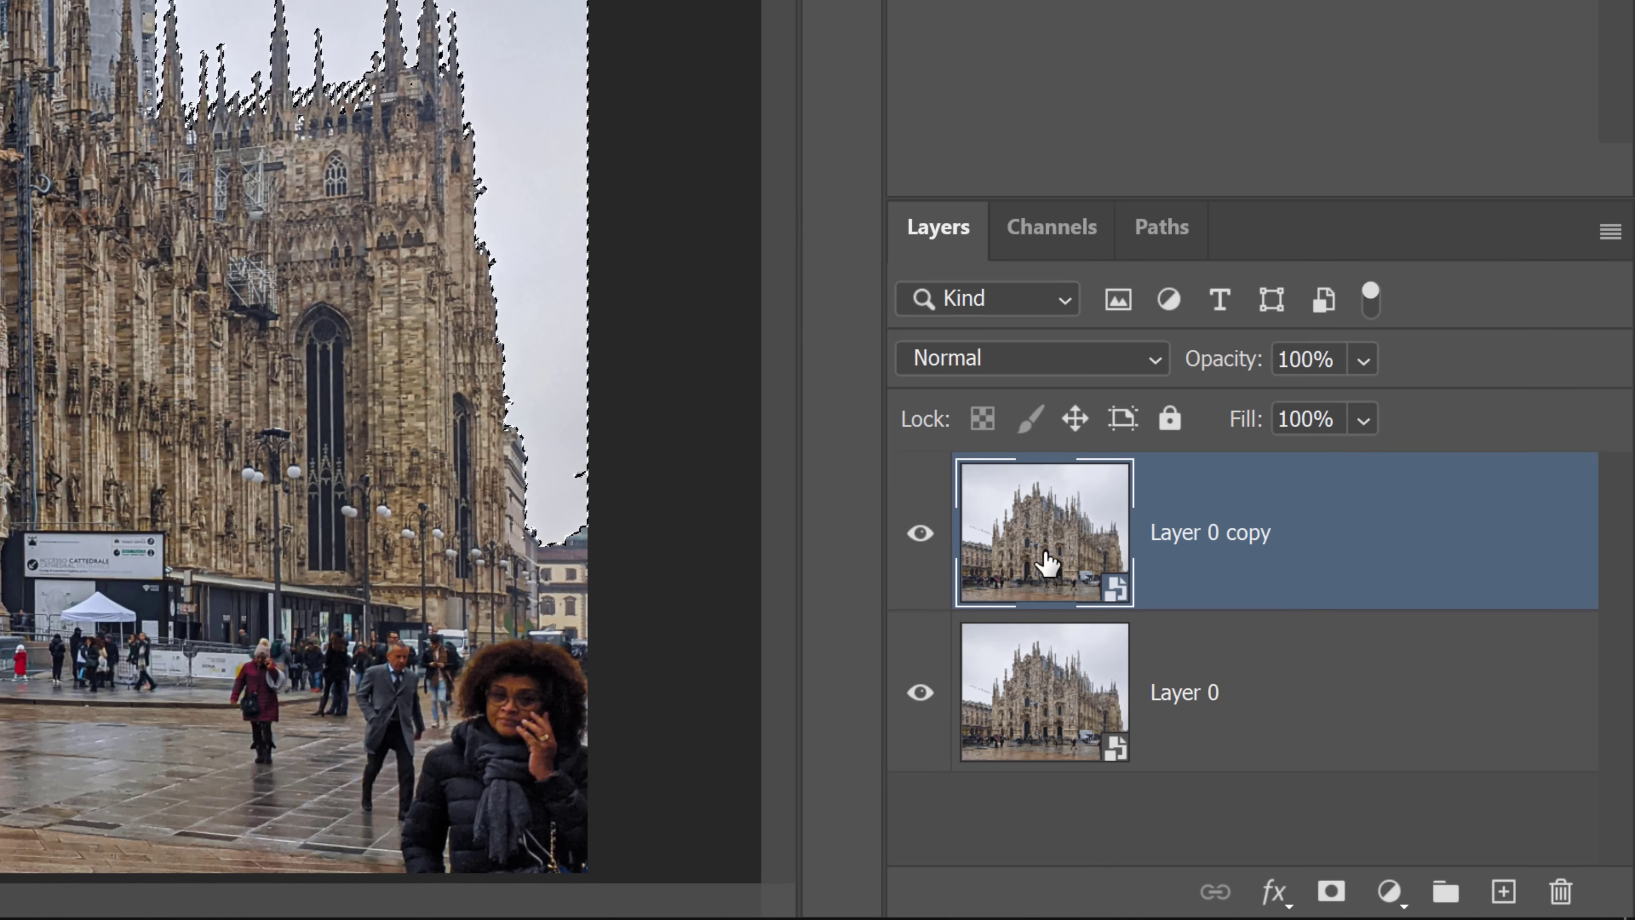
{"action": "left_click", "coordinate": [1389, 892]}
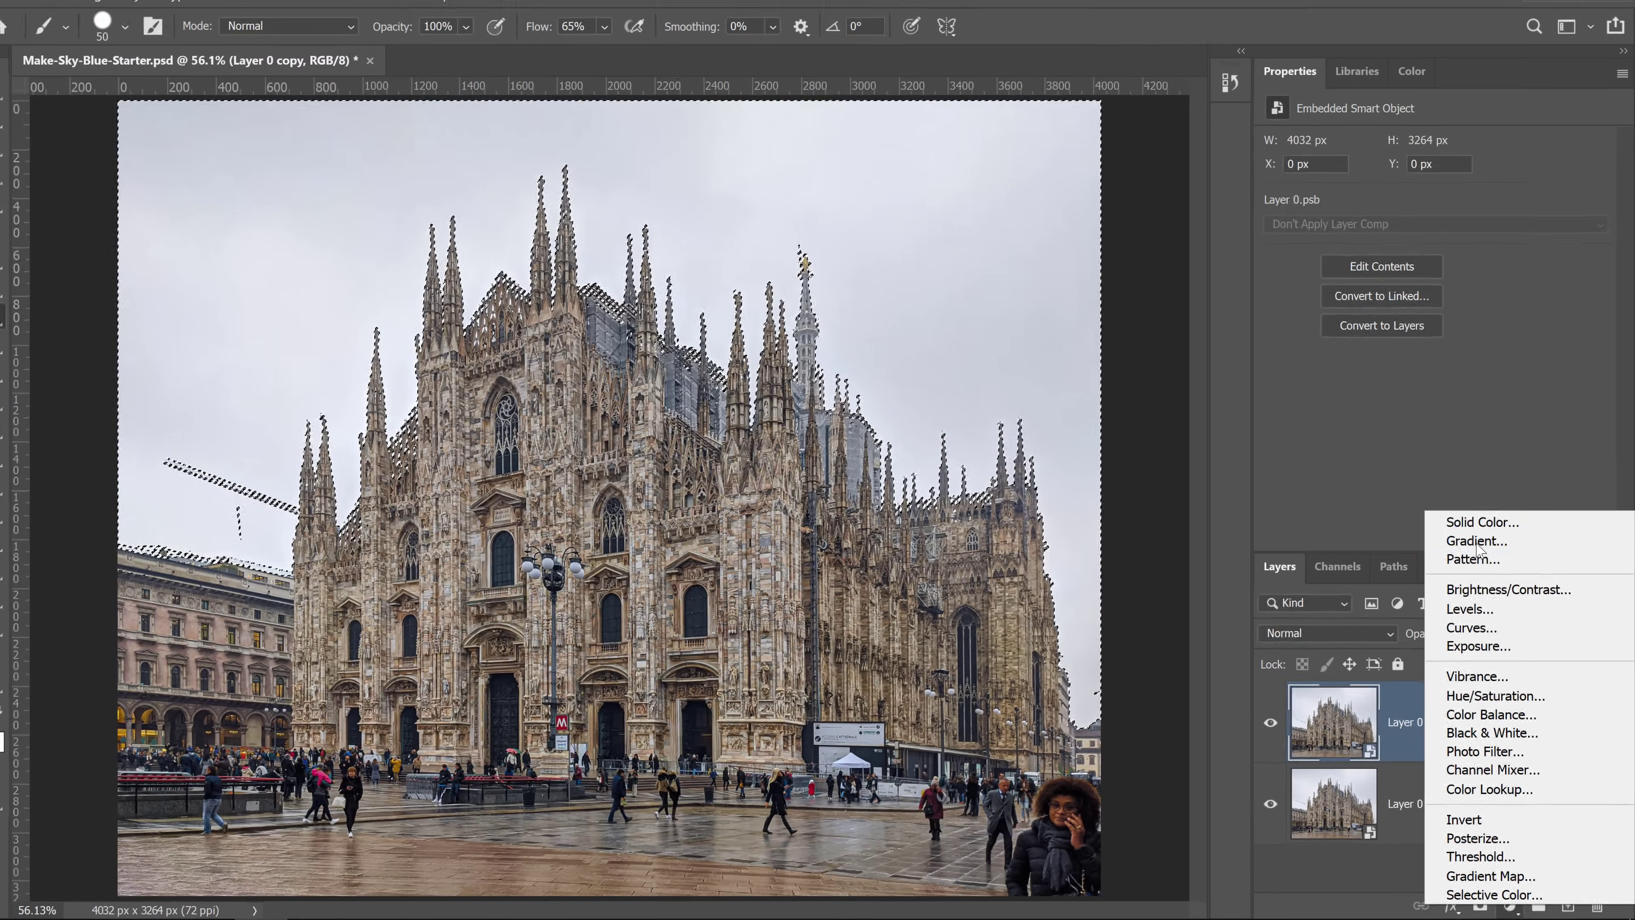
{"action": "left_click", "coordinate": [1324, 177]}
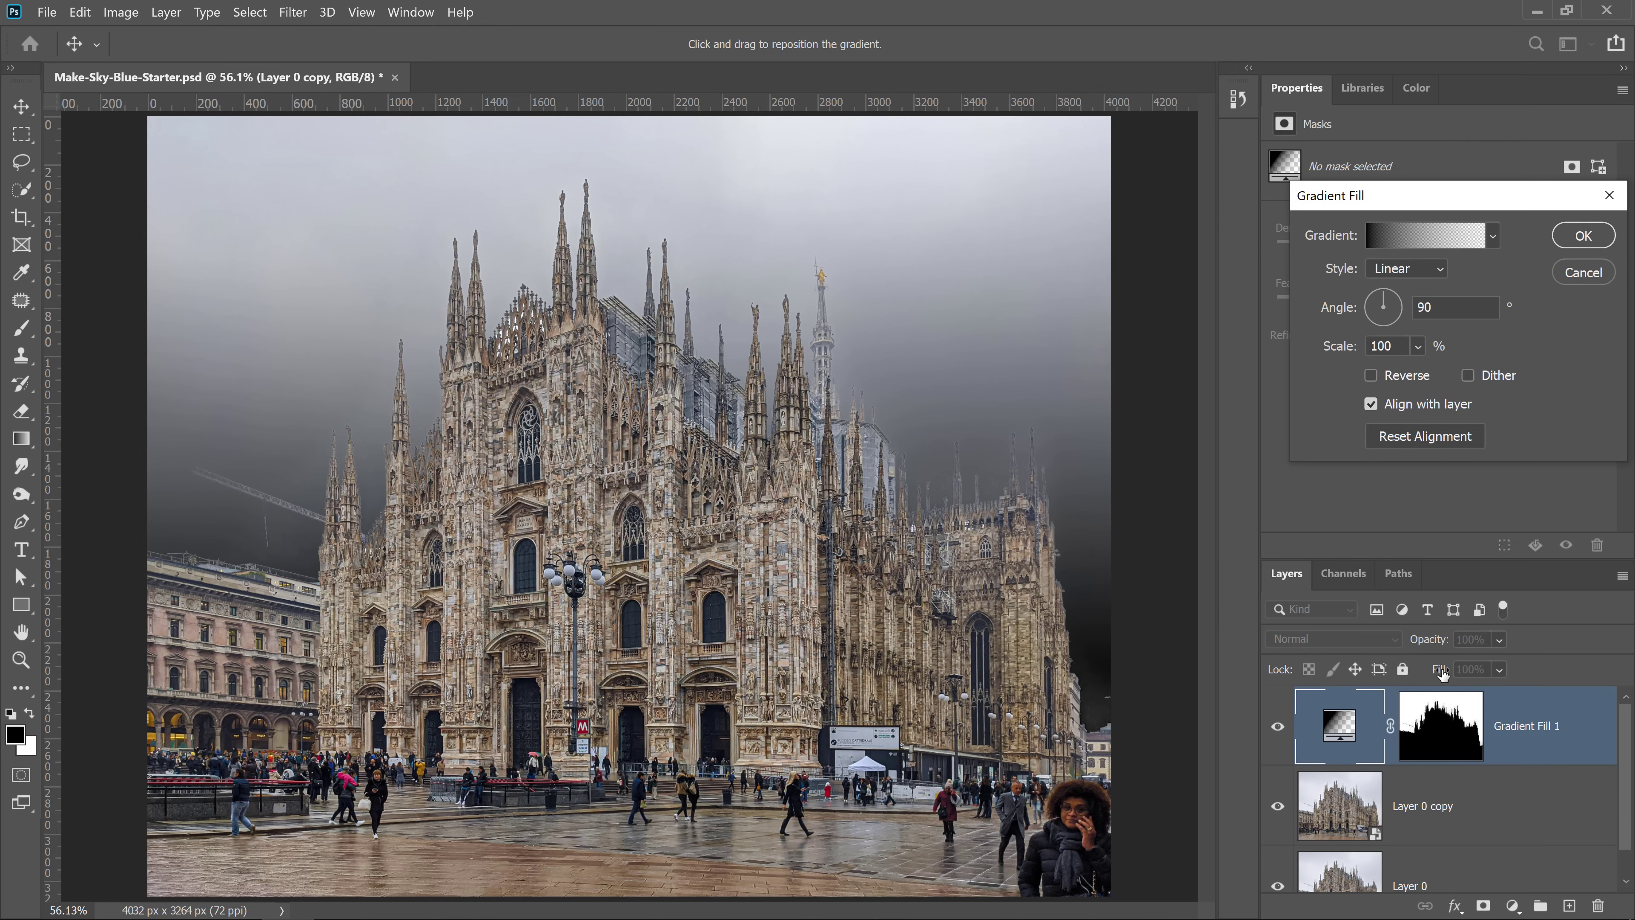
{"action": "left_click", "coordinate": [1401, 236]}
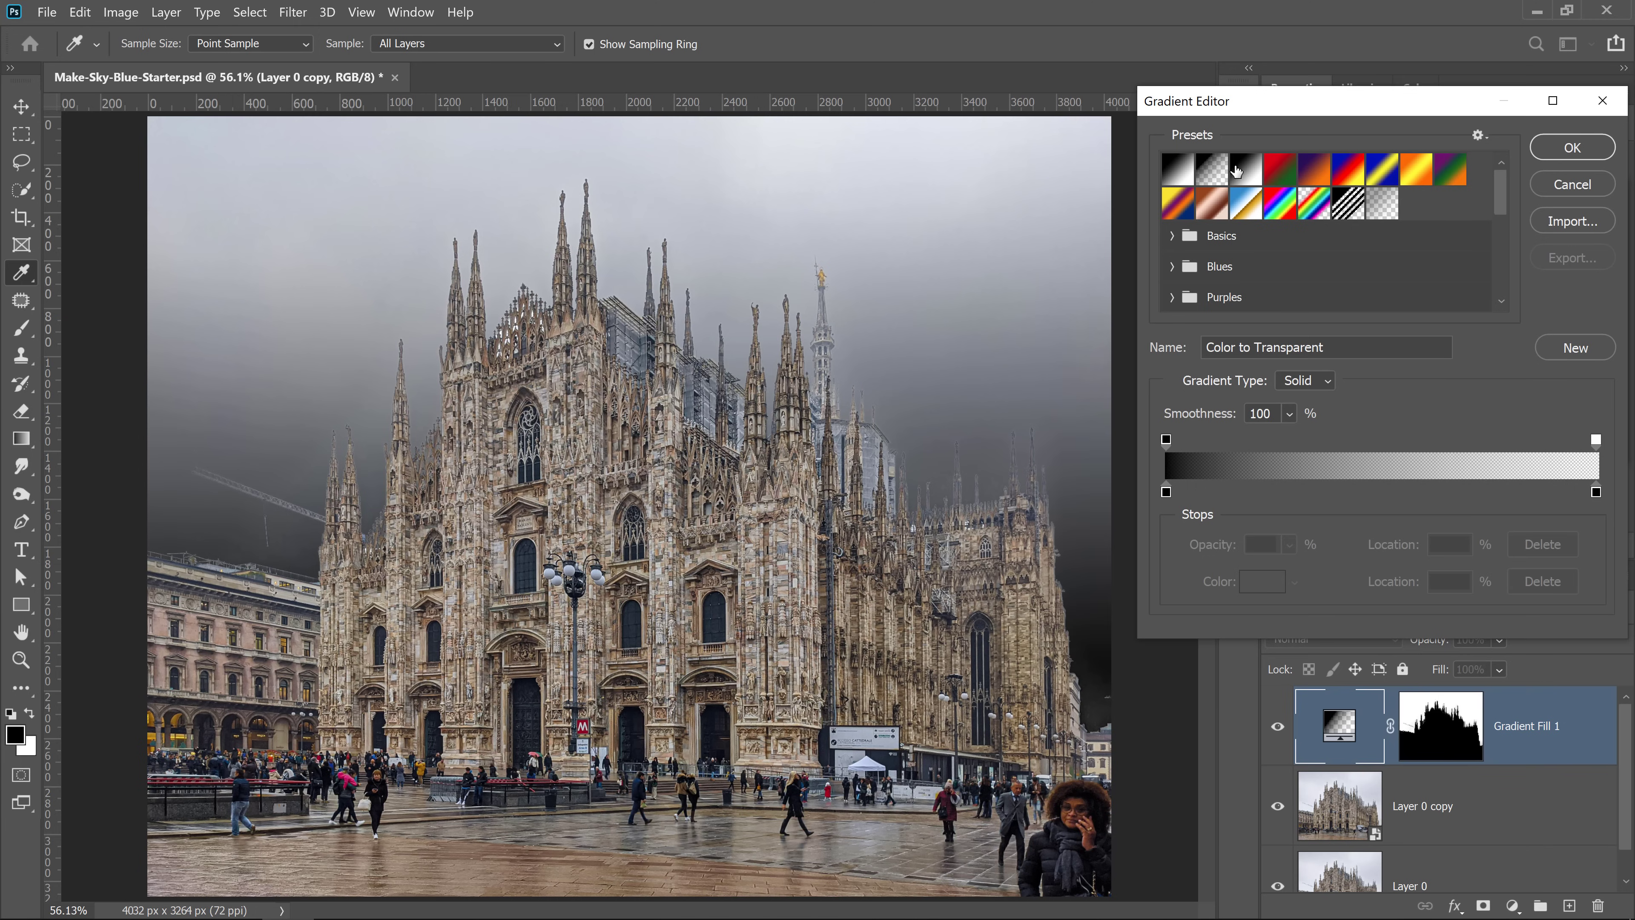
Step: Choose the Black, White gradient preset and recolor its black starting stop to pale lavender eeeefd
{"action": "left_click", "coordinate": [1245, 174]}
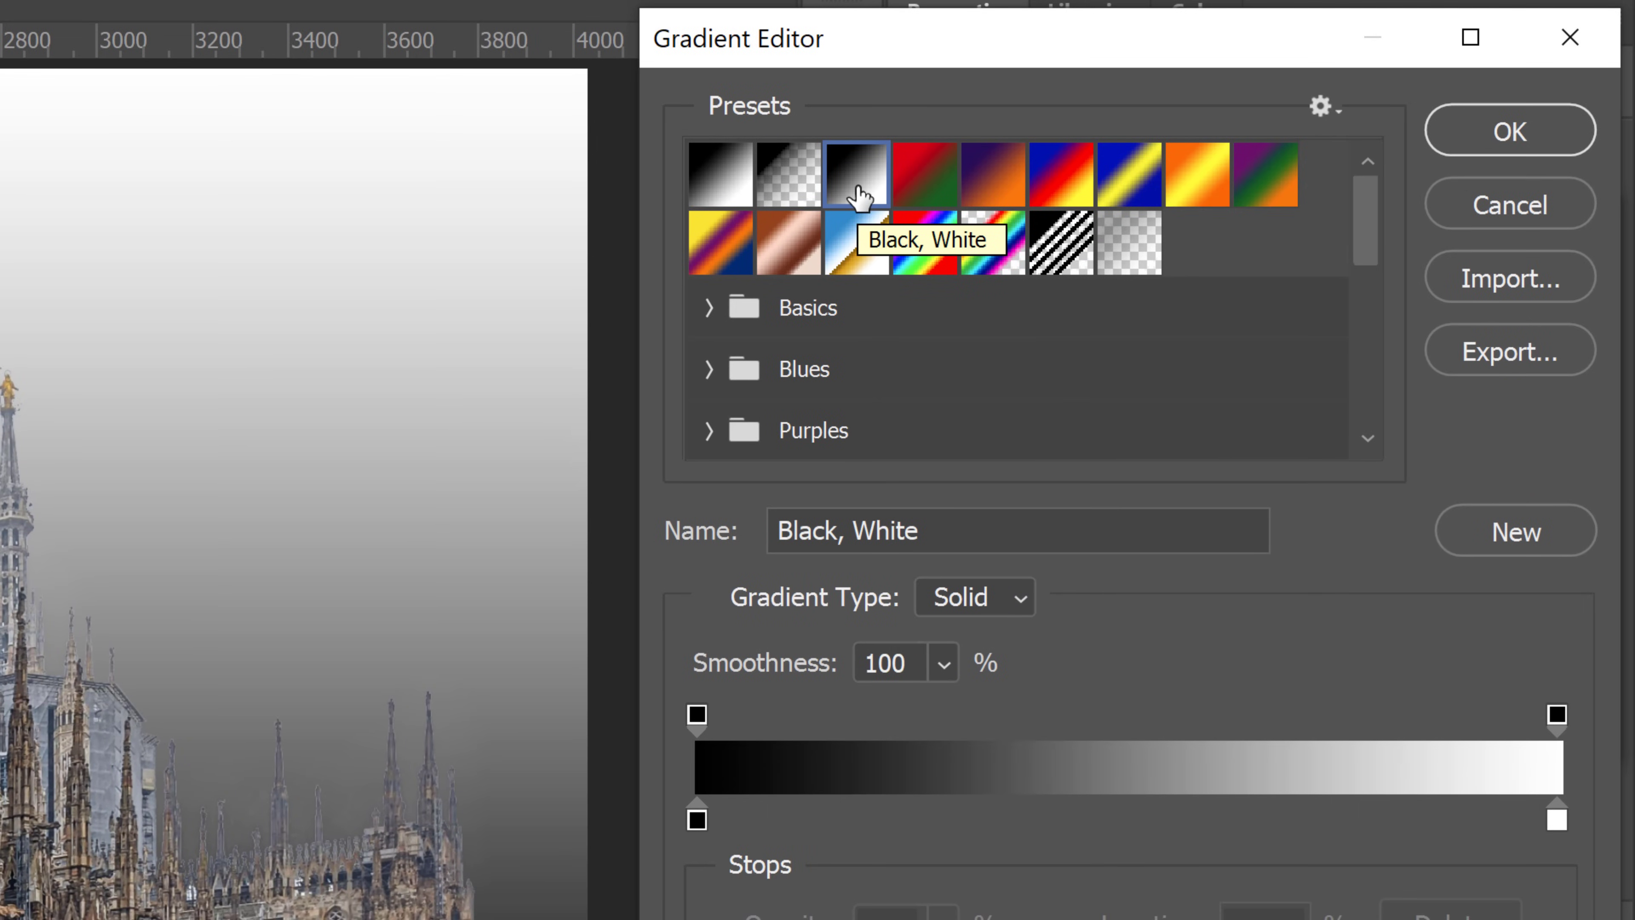
{"action": "left_click", "coordinate": [859, 182]}
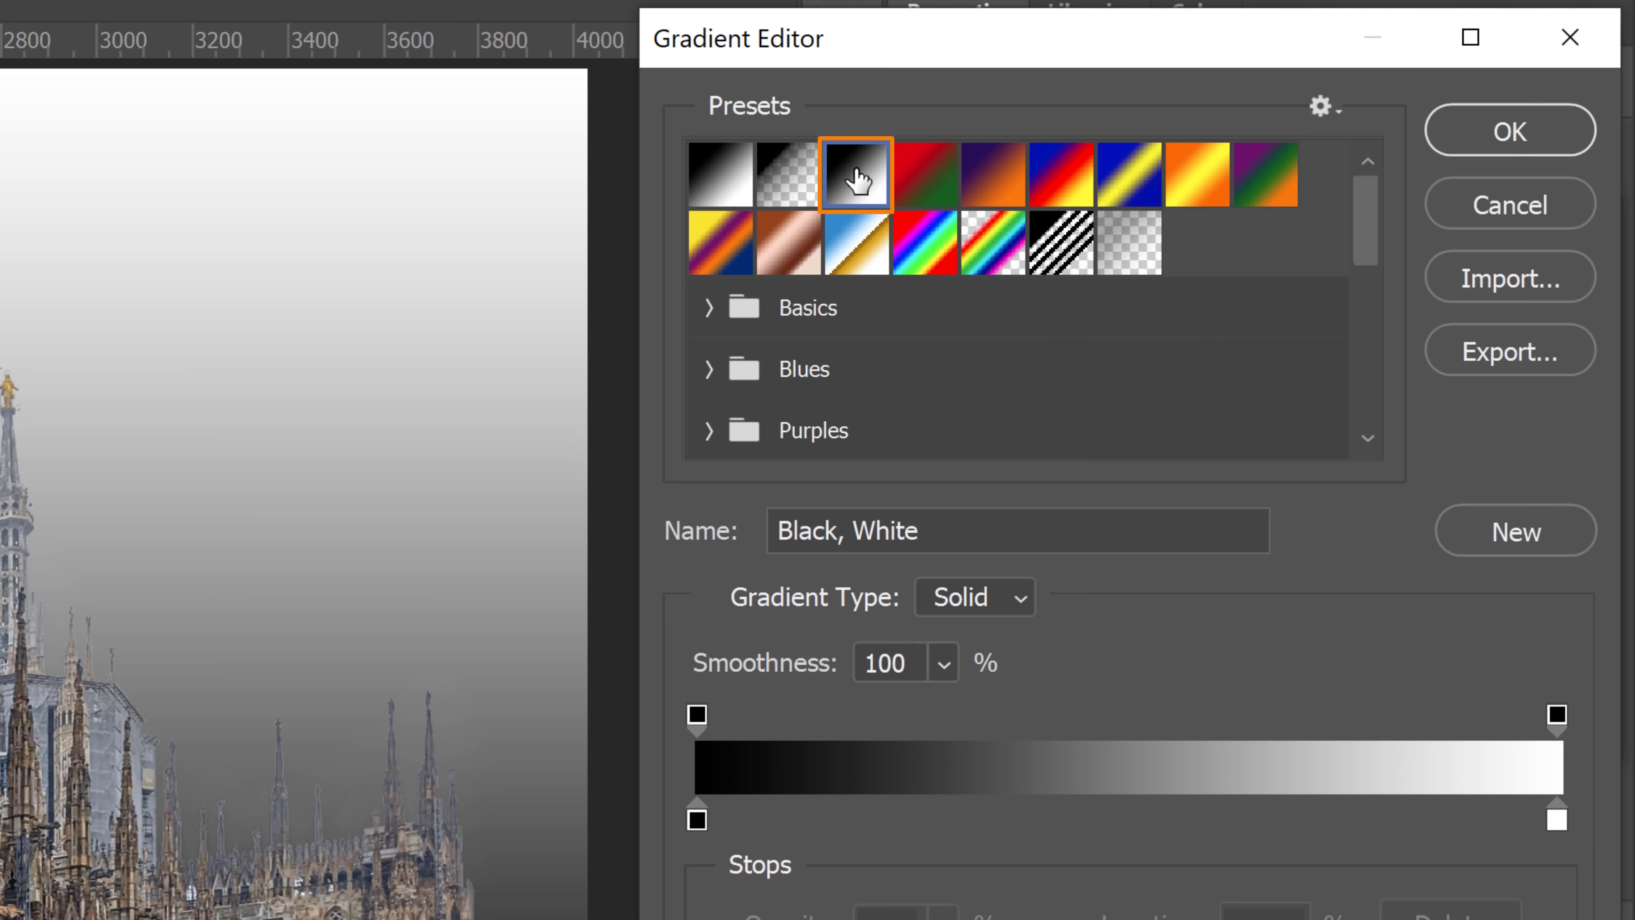
{"action": "left_click", "coordinate": [697, 822]}
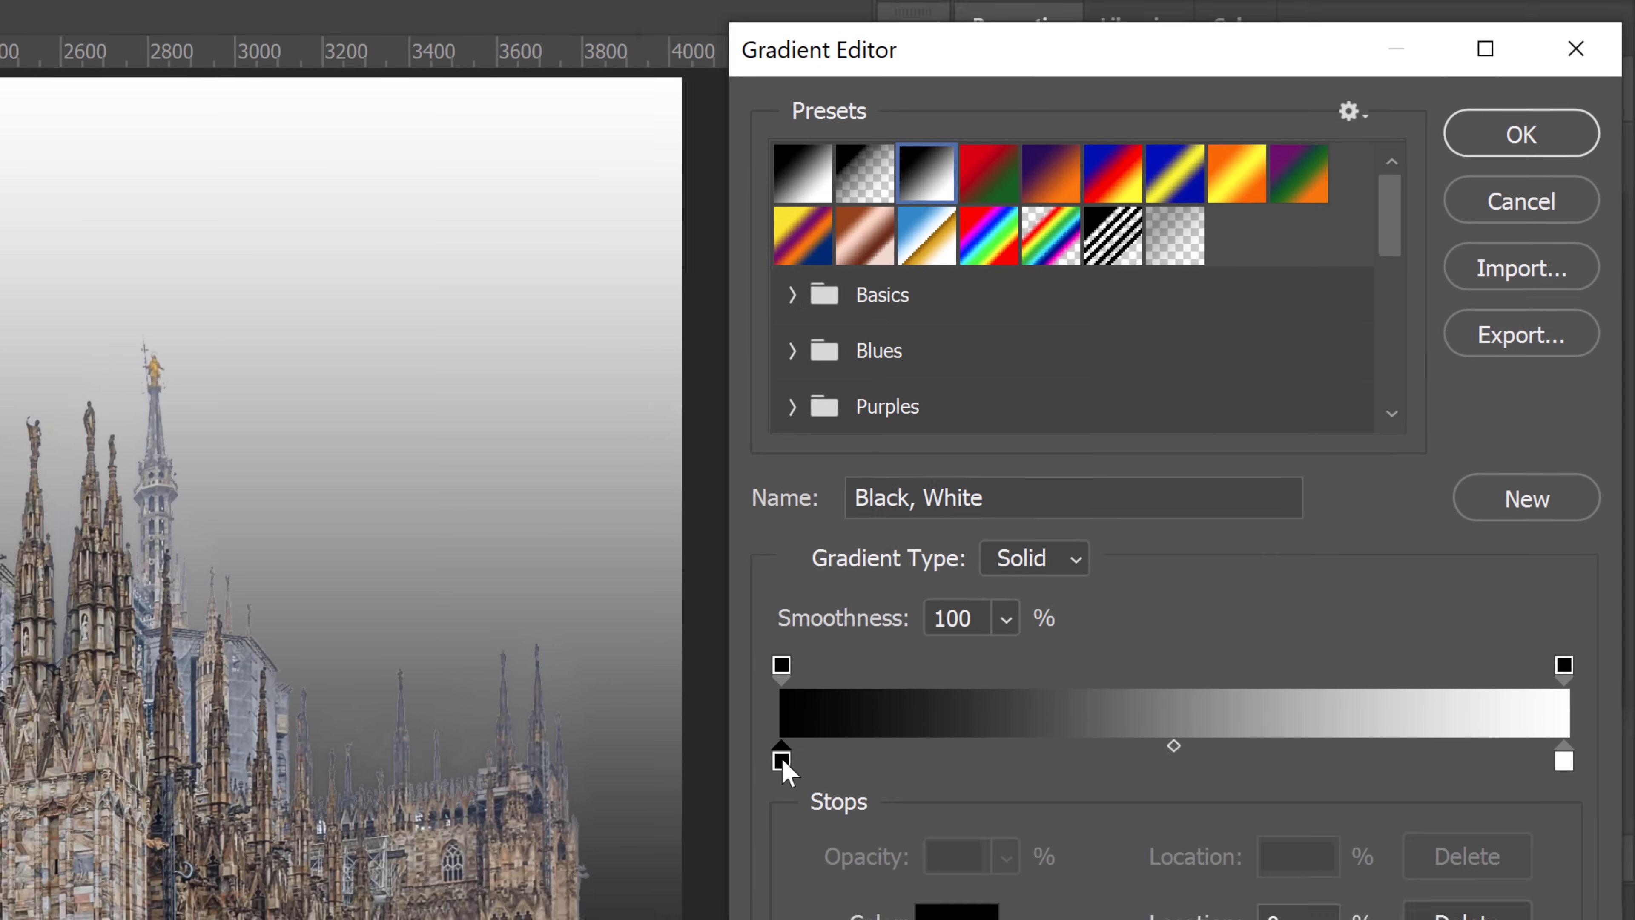
{"action": "double_click", "coordinate": [782, 761]}
{"action": "left_click", "coordinate": [1087, 314]}
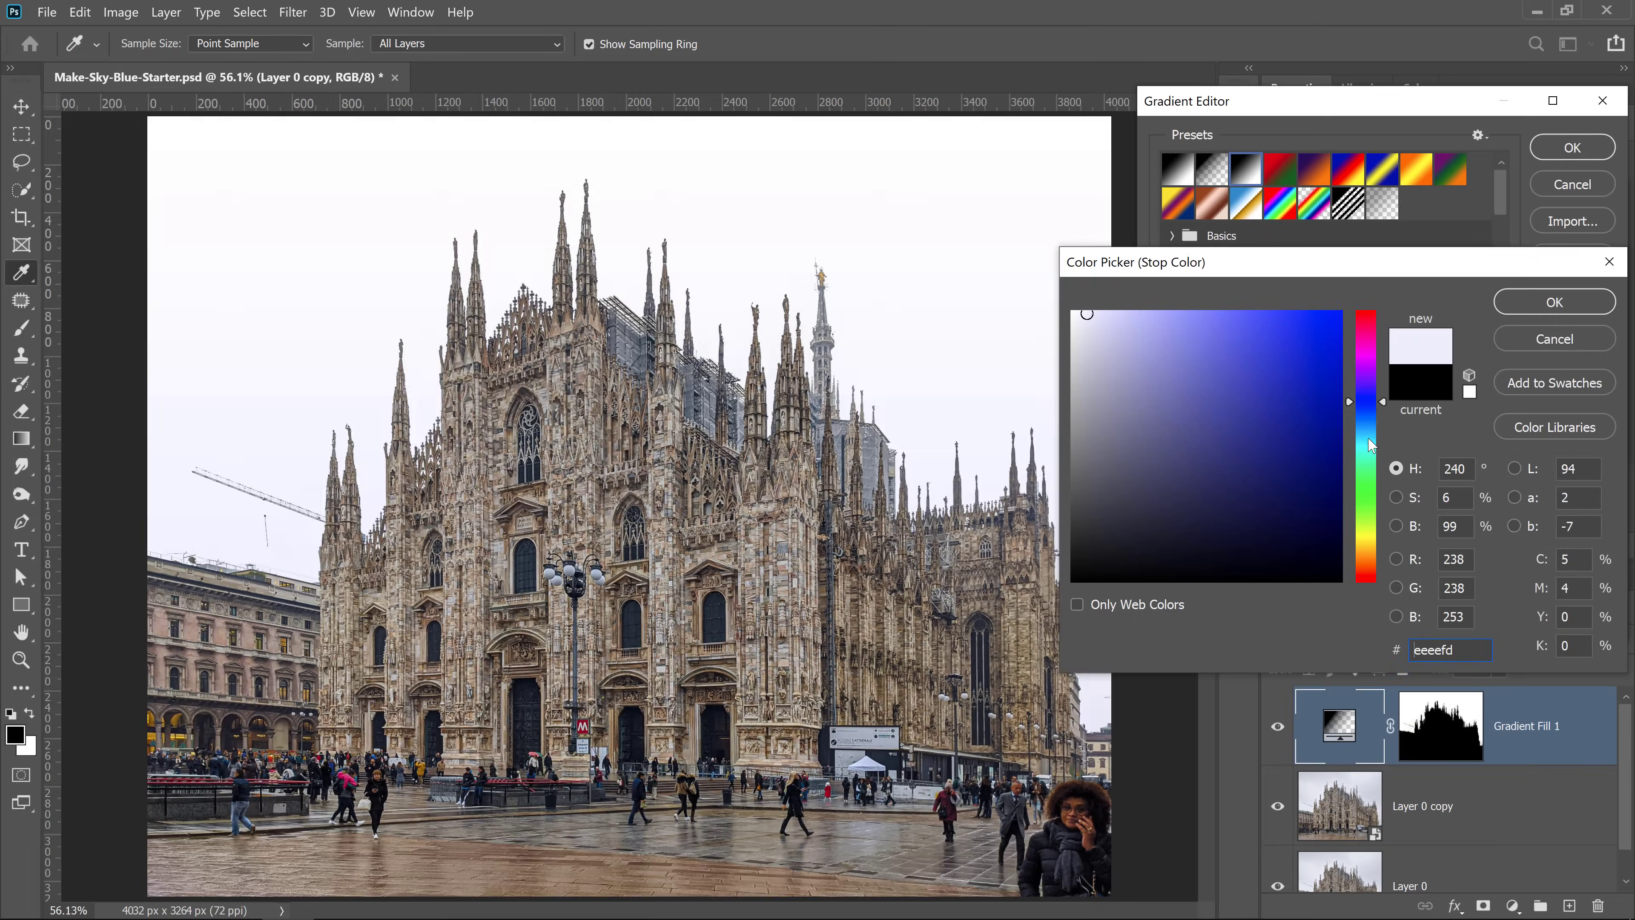
{"action": "left_click", "coordinate": [1548, 303]}
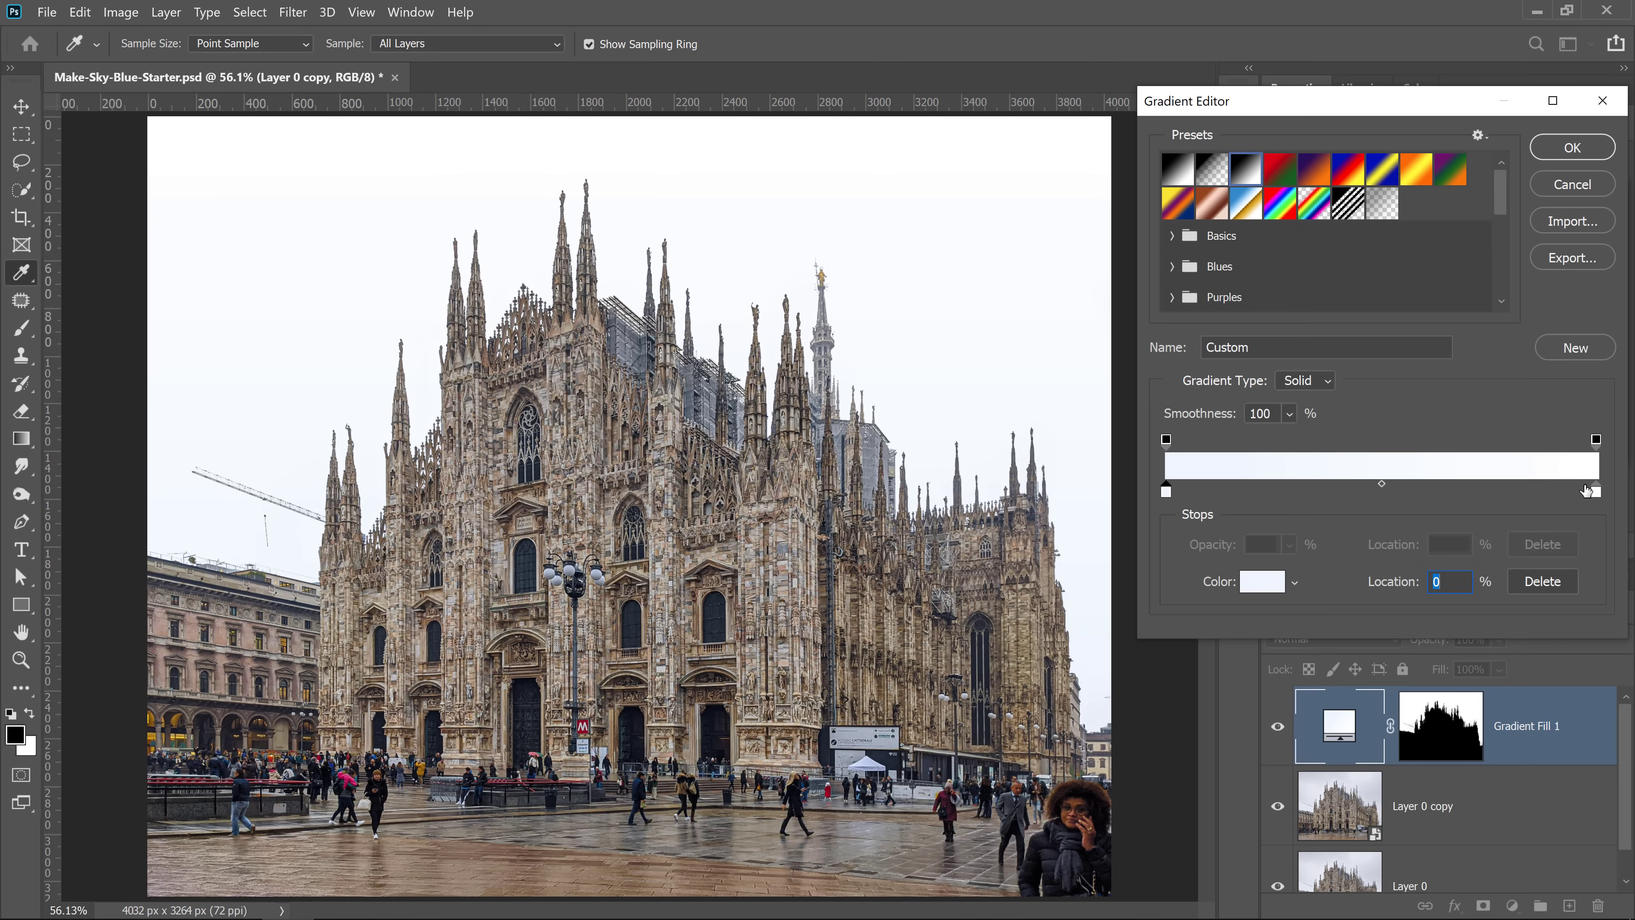
Step: Recolor the gradient's white end stop to light blue b2d3ec
{"action": "double_click", "coordinate": [1596, 493]}
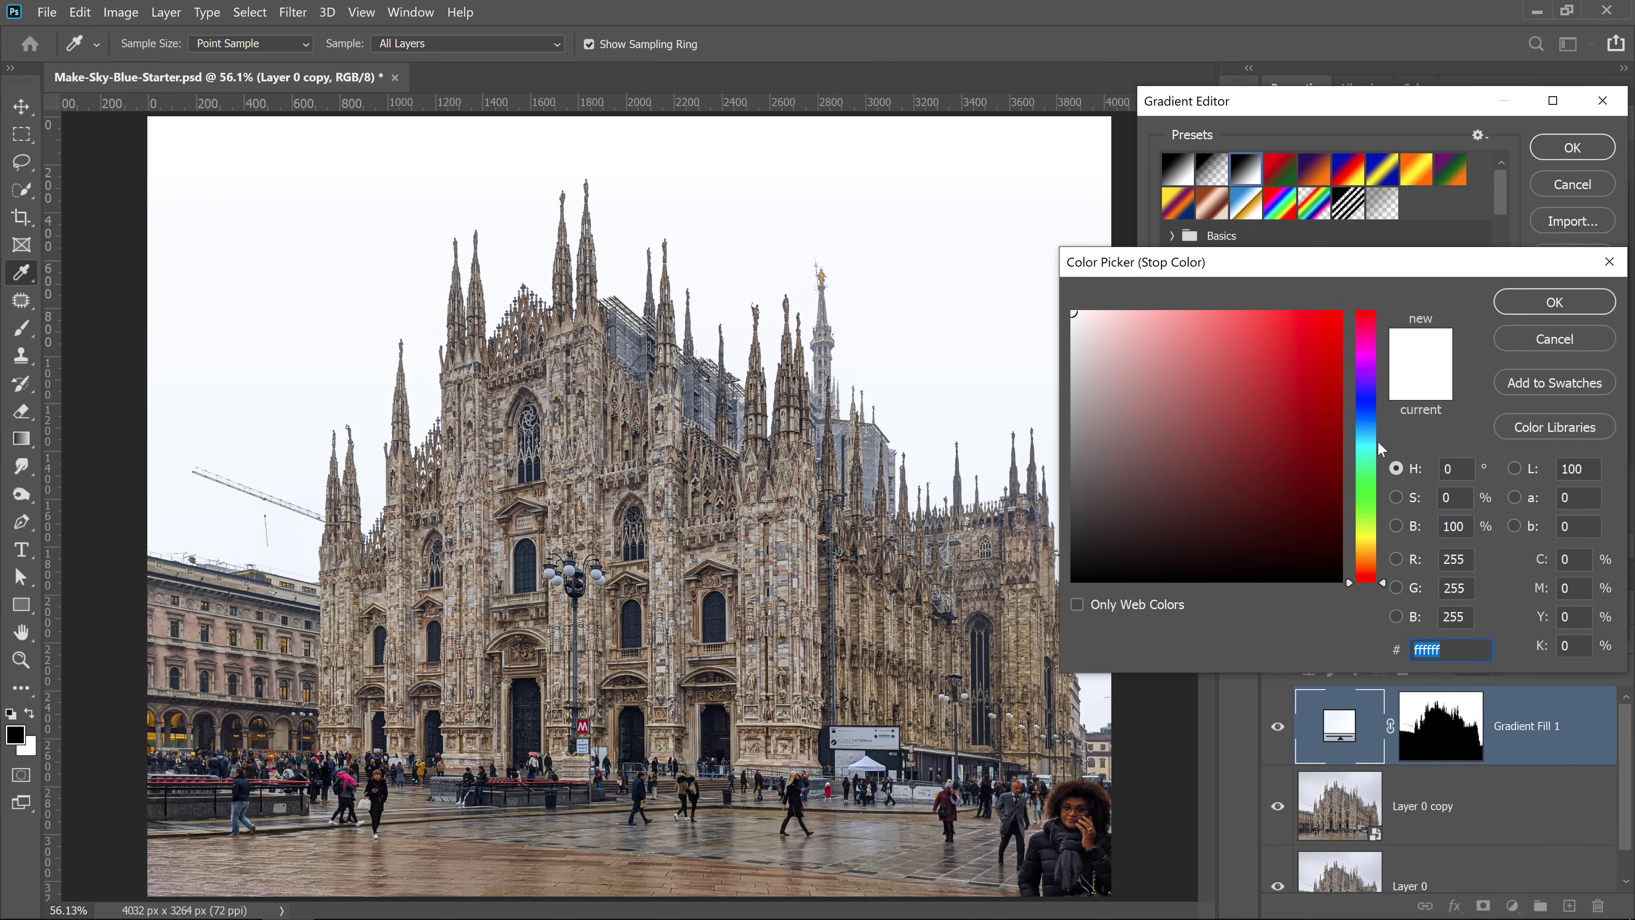
{"action": "left_click", "coordinate": [1365, 438]}
{"action": "left_click", "coordinate": [1138, 331]}
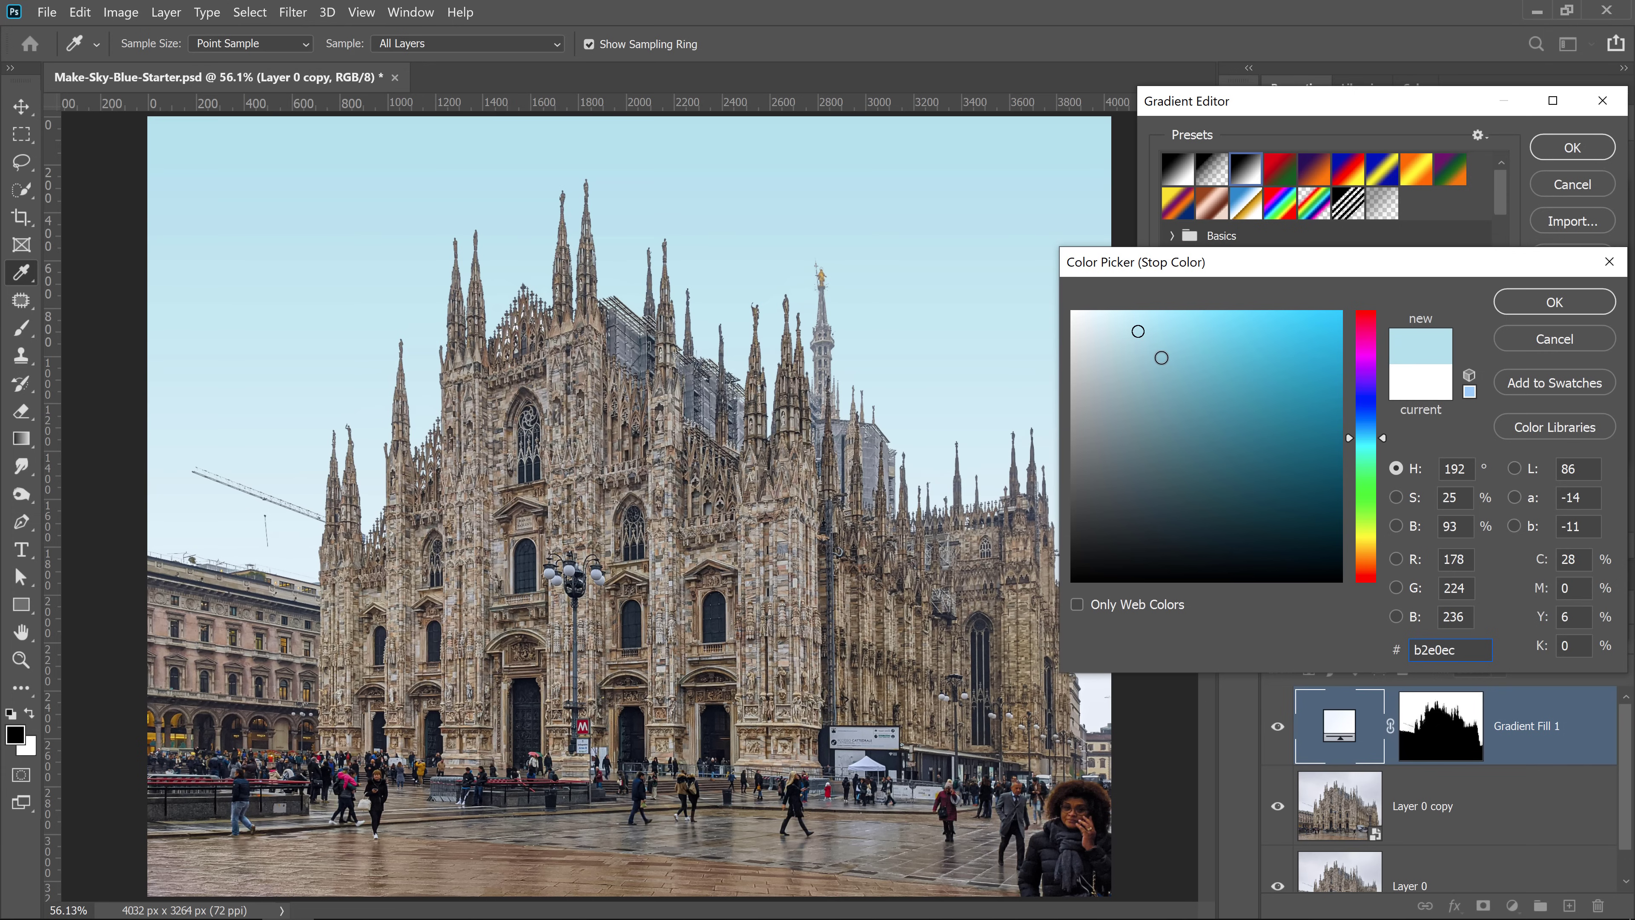
{"action": "left_click", "coordinate": [1366, 428]}
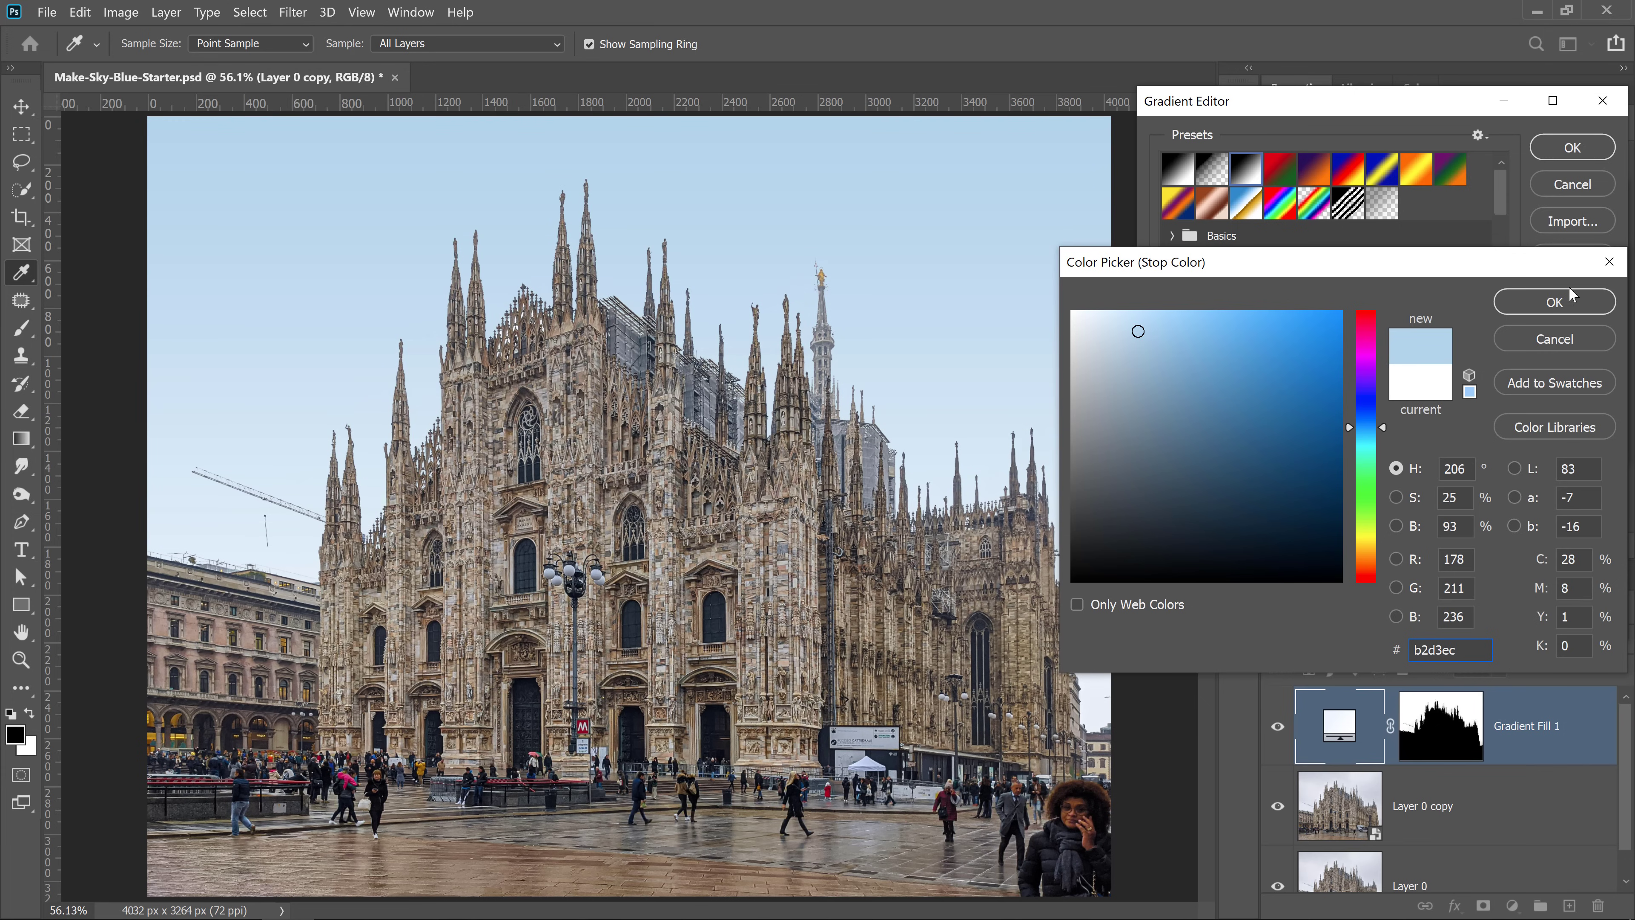
{"action": "left_click", "coordinate": [1572, 300]}
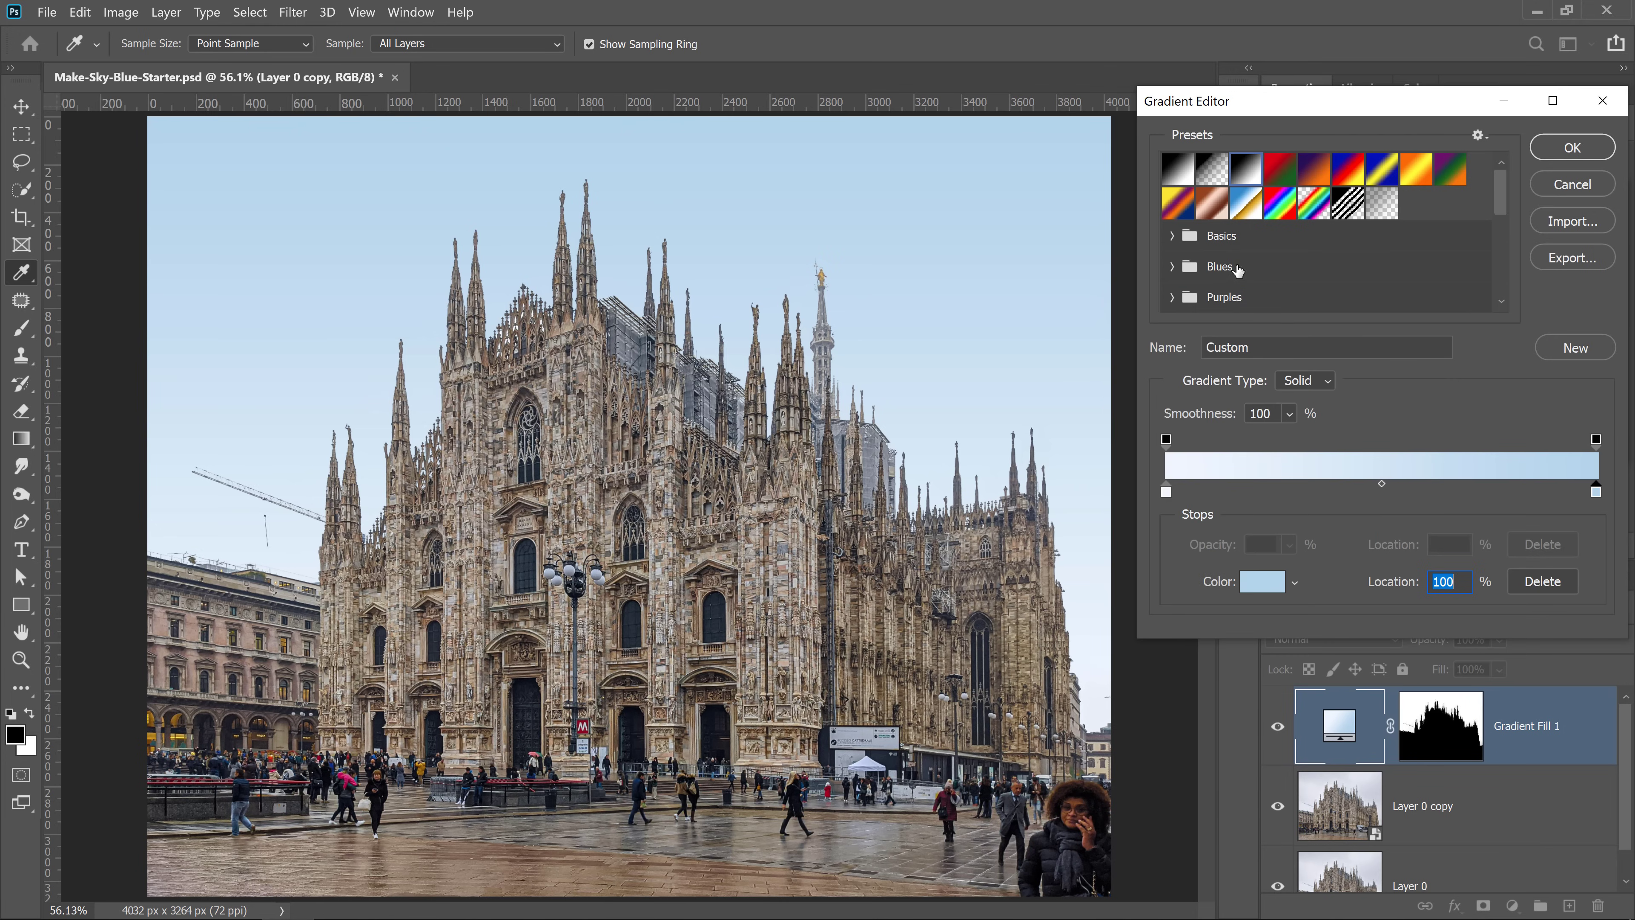
Step: Try the Blue_02 and Blue_01 gradient presets from the Blues group on the sky
{"action": "left_click", "coordinate": [1172, 266]}
{"action": "left_click", "coordinate": [1197, 300]}
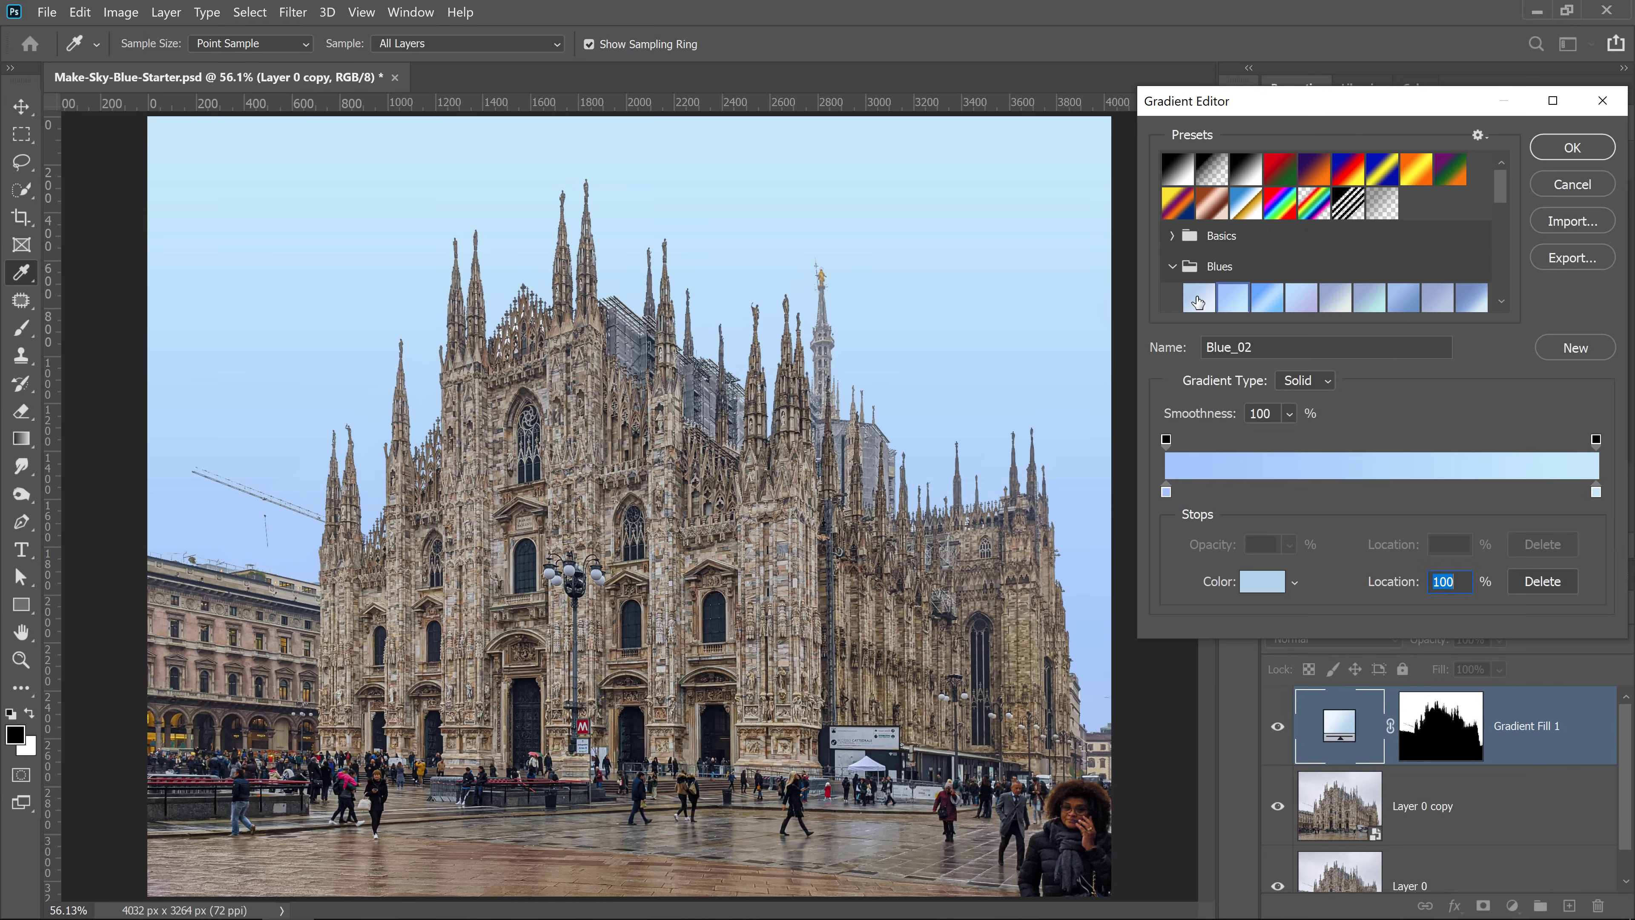
{"action": "left_click", "coordinate": [1197, 300]}
{"action": "scroll", "coordinate": [1275, 261], "scroll_direction": "down", "scroll_amount": 2}
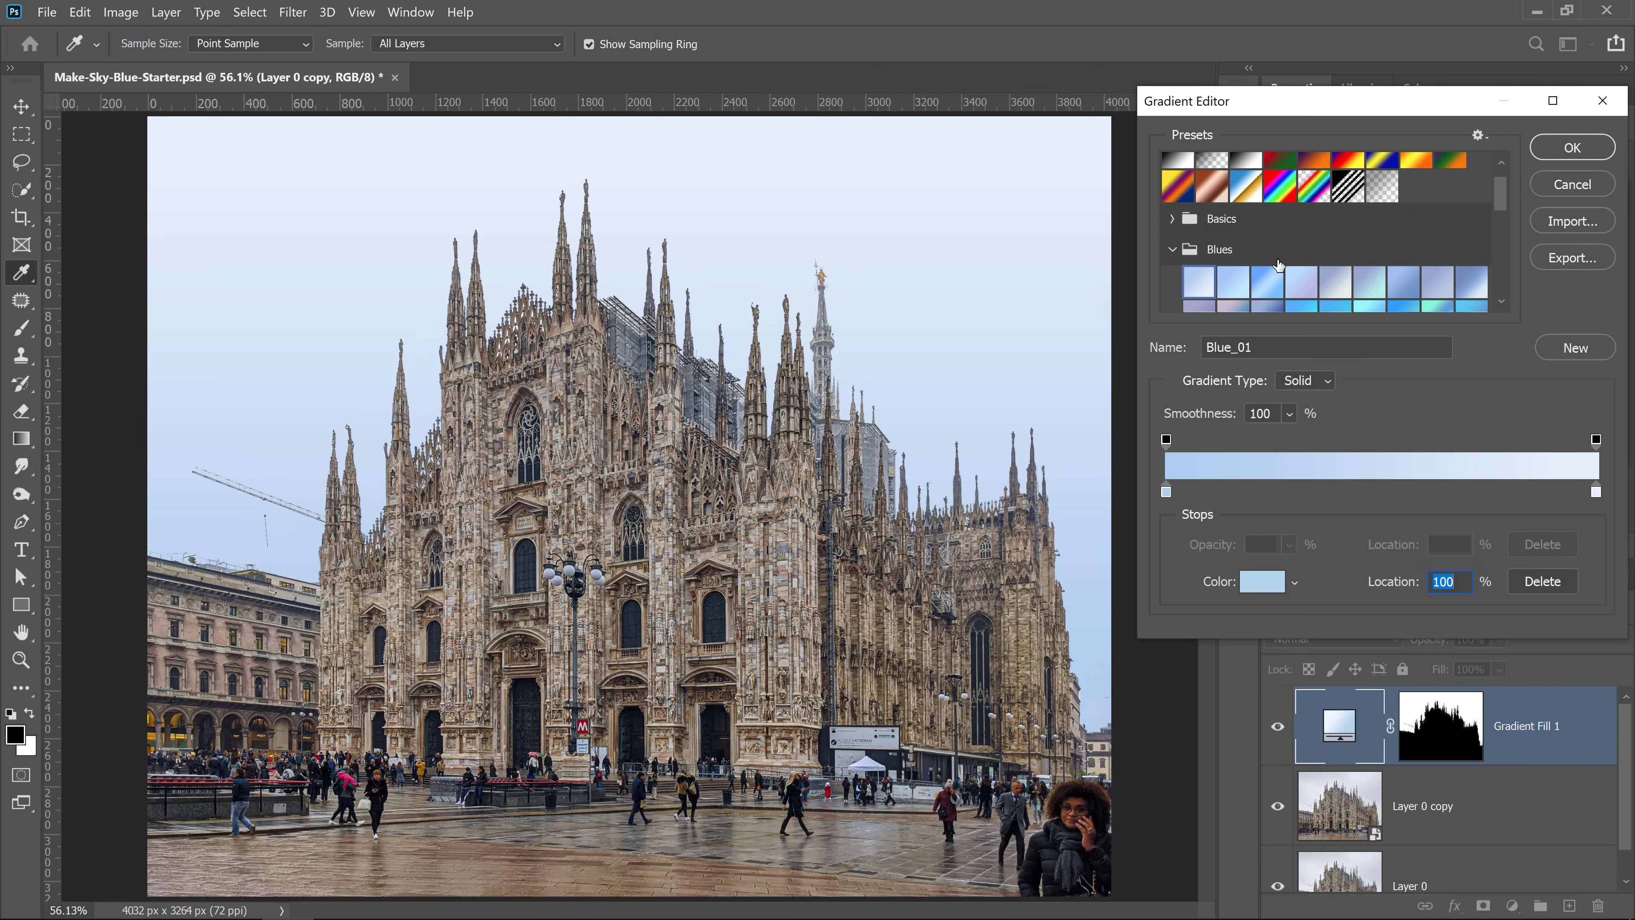
{"action": "scroll", "coordinate": [1277, 265], "scroll_direction": "down", "scroll_amount": 2}
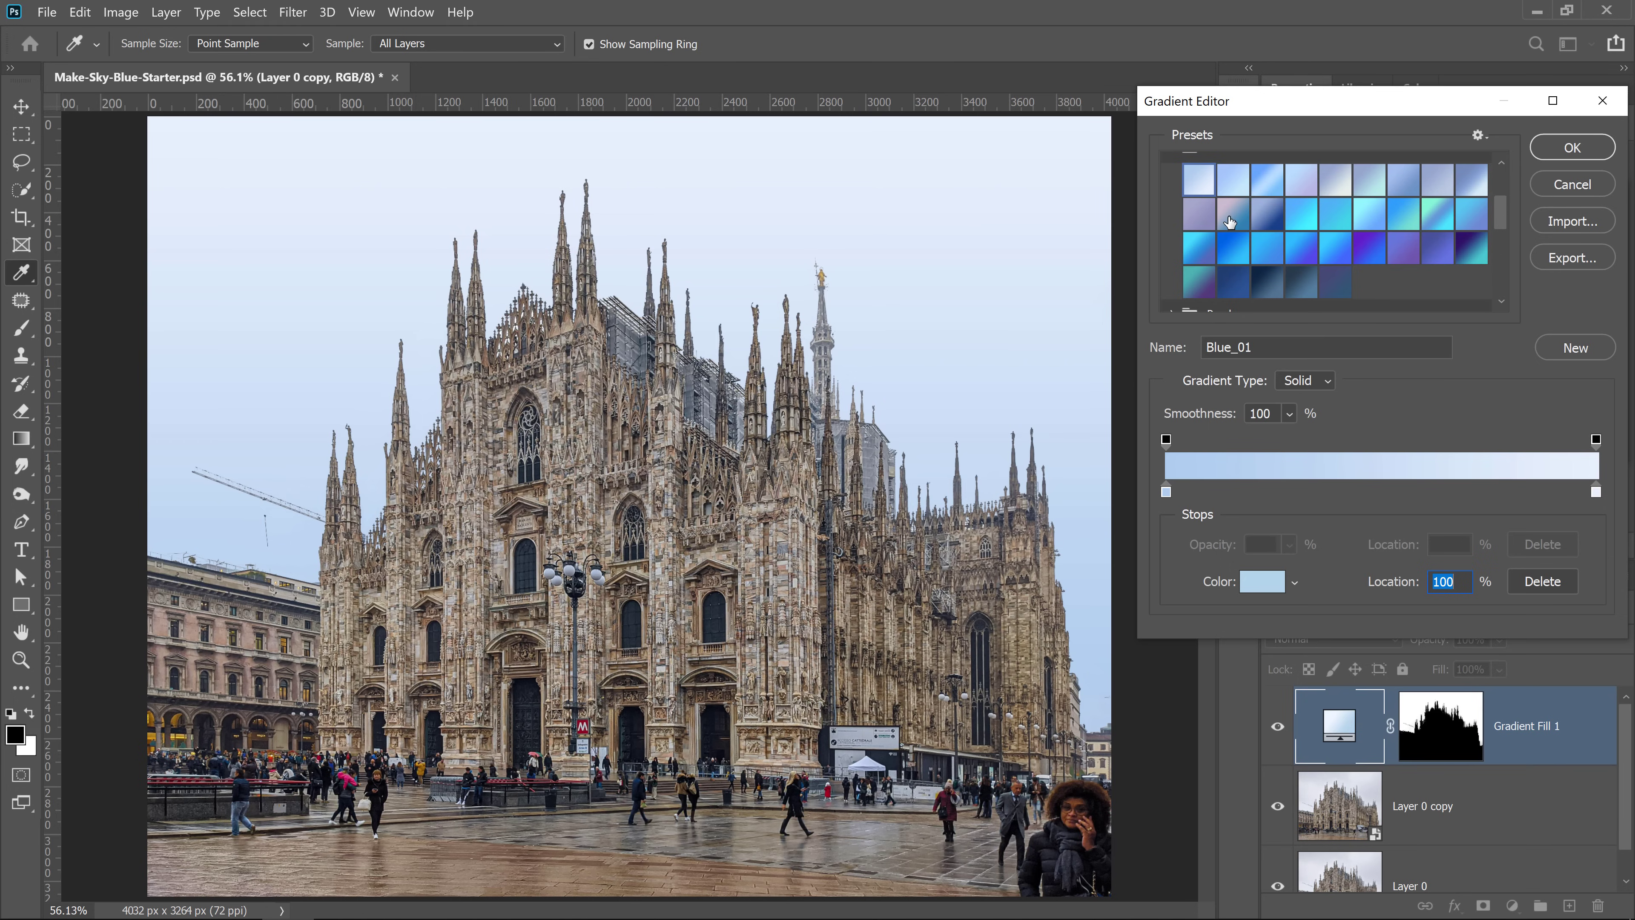
Step: Try the Blue_11 preset, moving its pink starting stop to 61% and back to location 0%
{"action": "left_click", "coordinate": [1228, 219]}
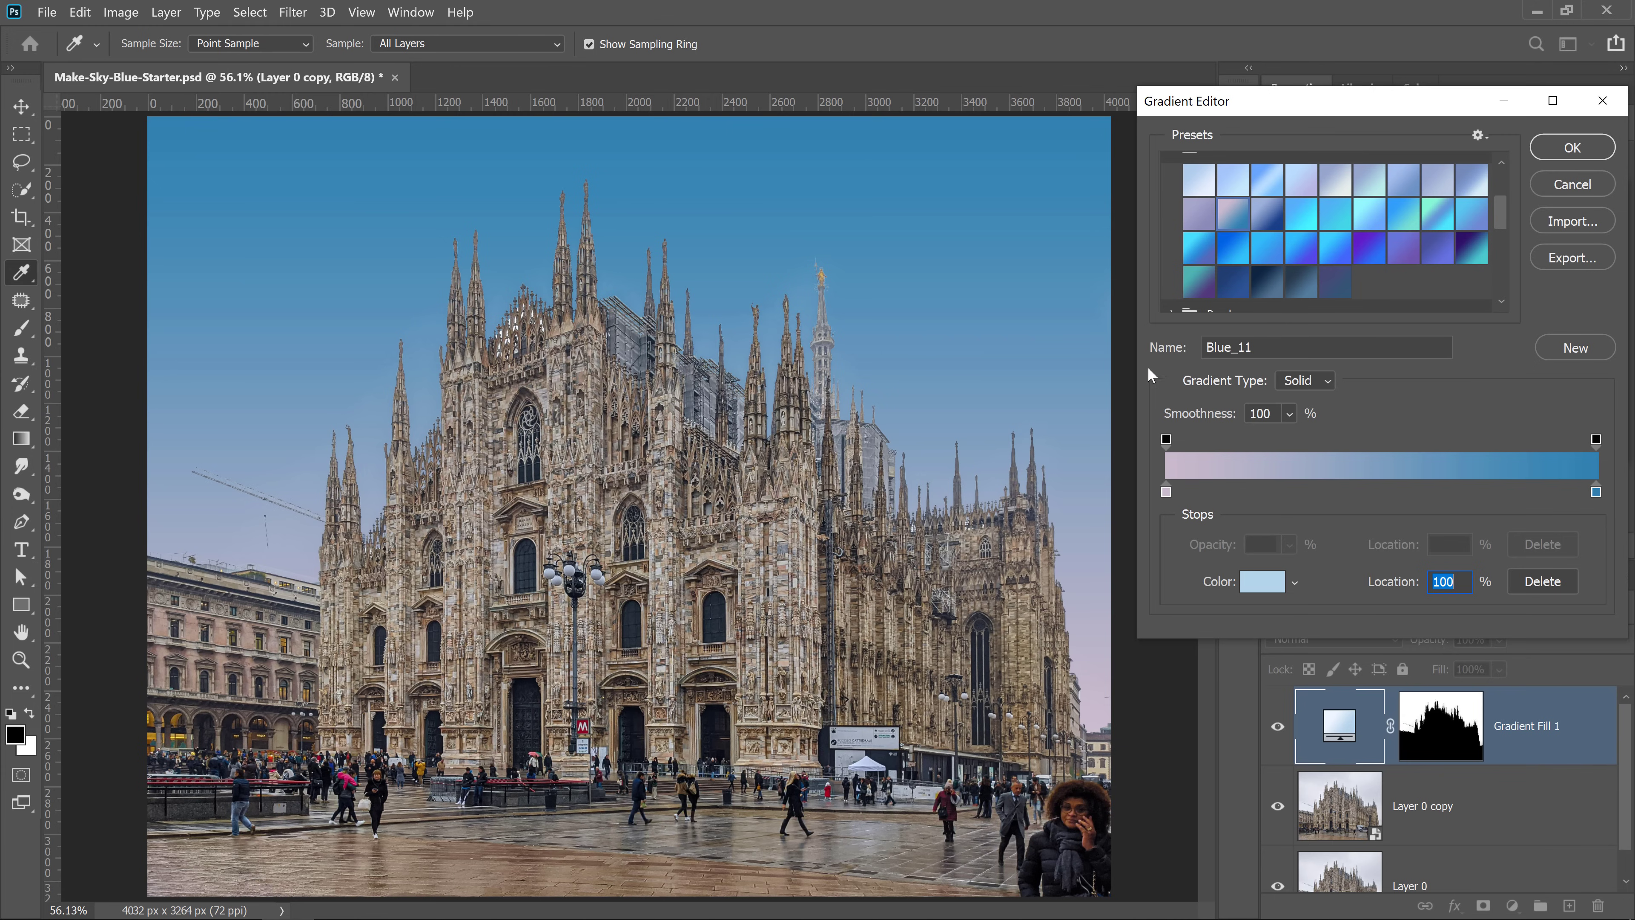
{"action": "left_click_drag", "start_coordinate": [1166, 492], "coordinate": [1428, 493]}
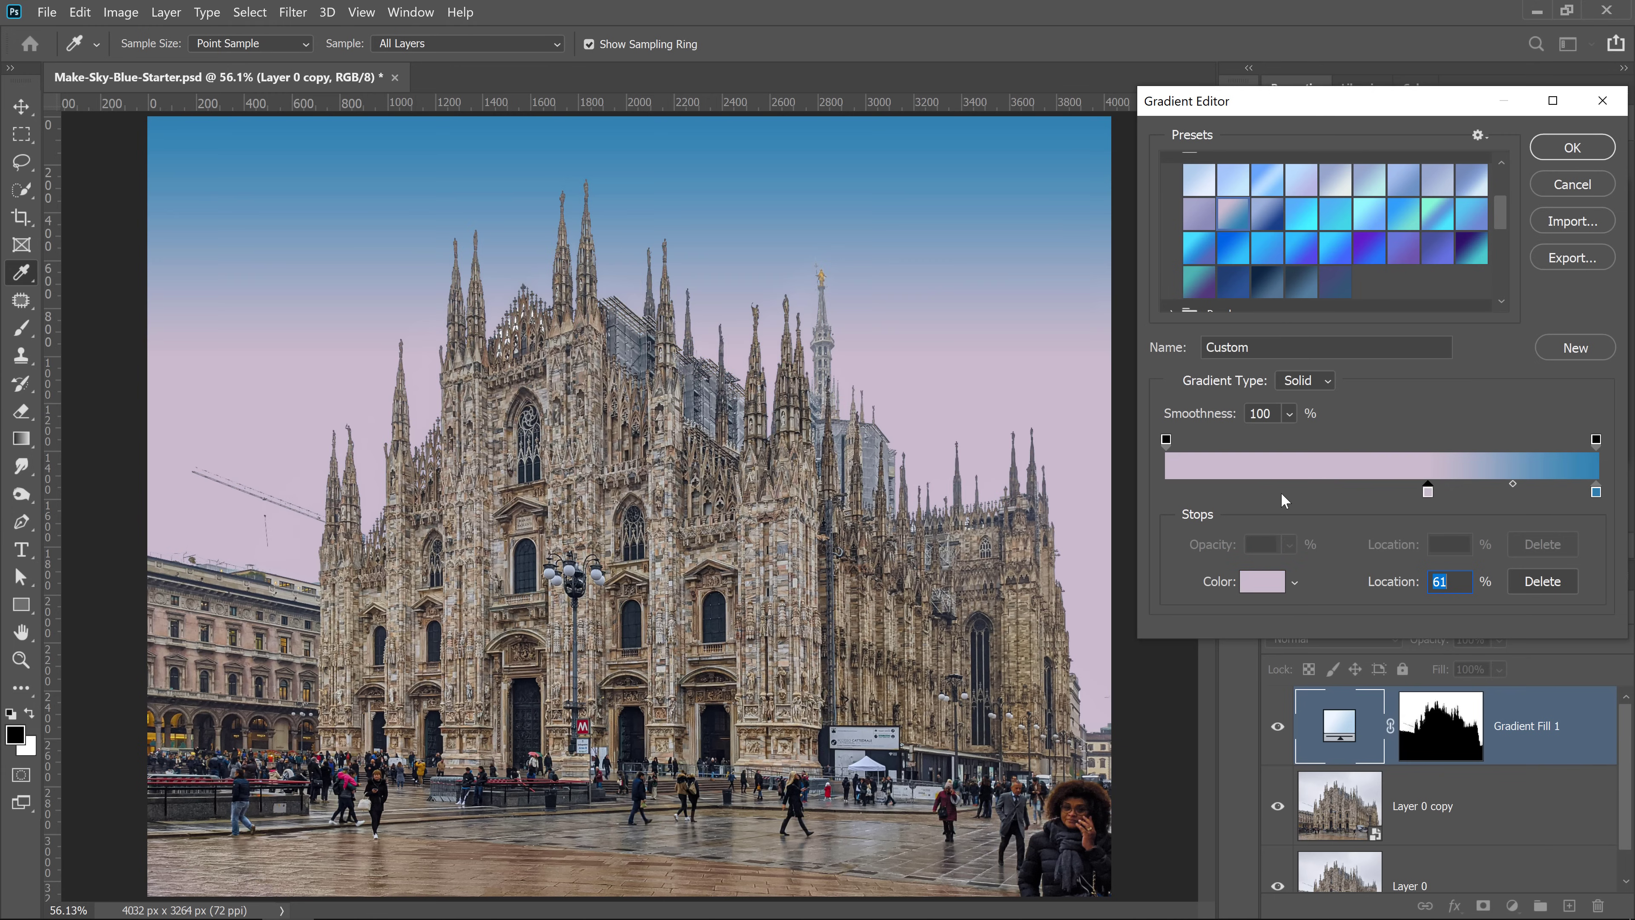
{"action": "type", "text": "0"}
Step: Try several presets from the Cloud gradient group on the sky, including Cloud_03, Cloud_05 and Cloud_07
{"action": "scroll", "coordinate": [1175, 223], "scroll_direction": "up", "scroll_amount": 2}
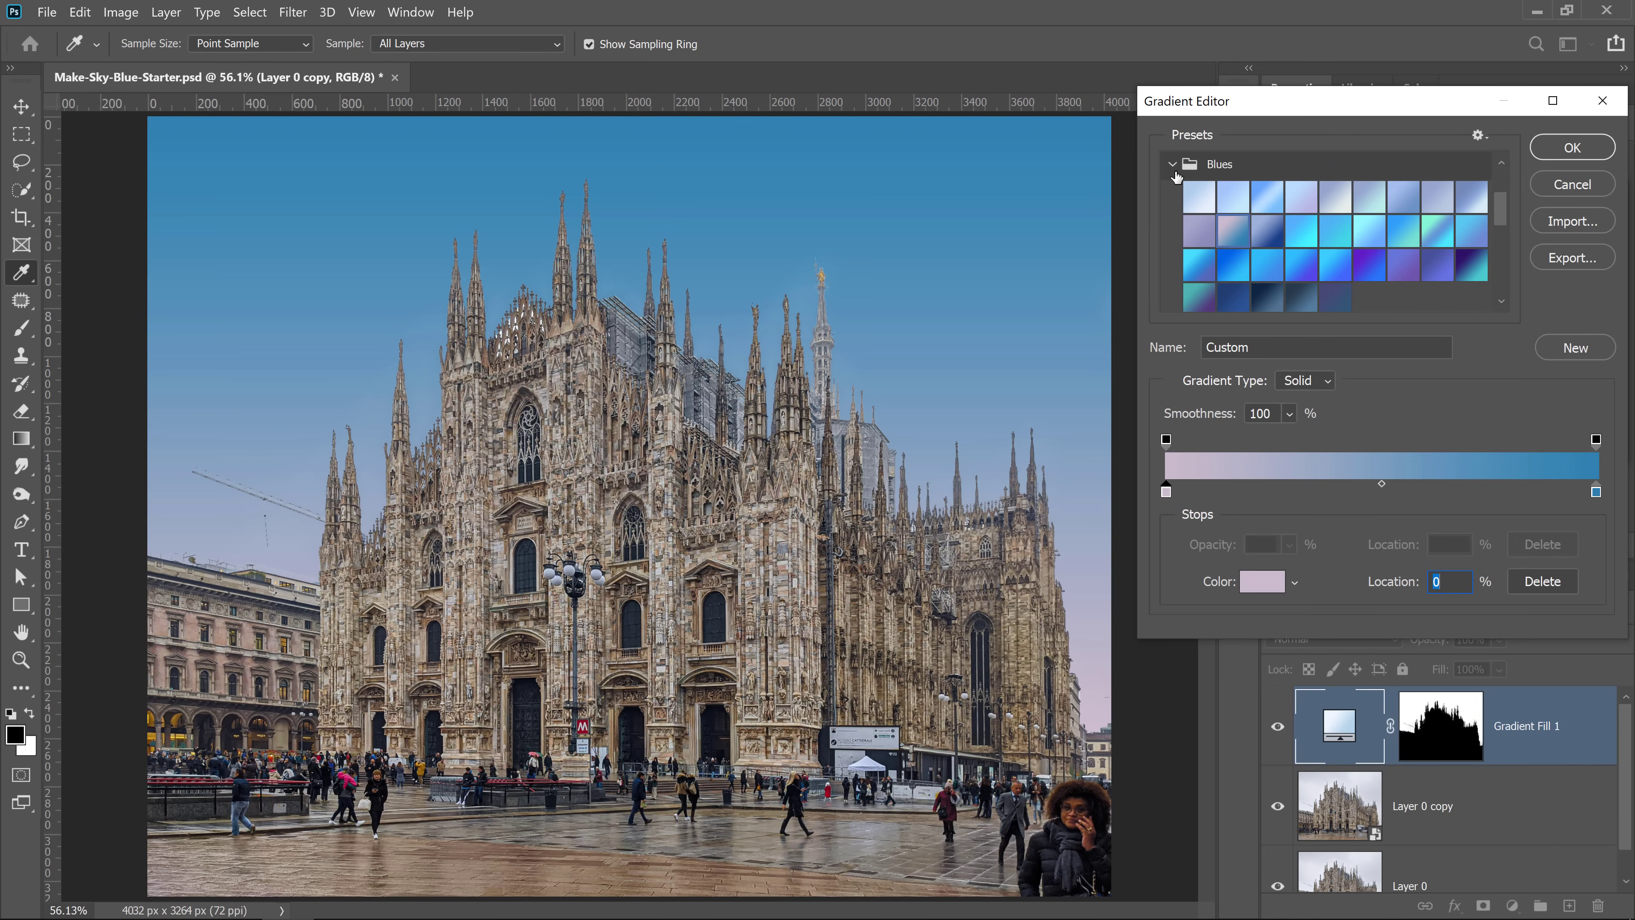
{"action": "left_click", "coordinate": [1172, 166]}
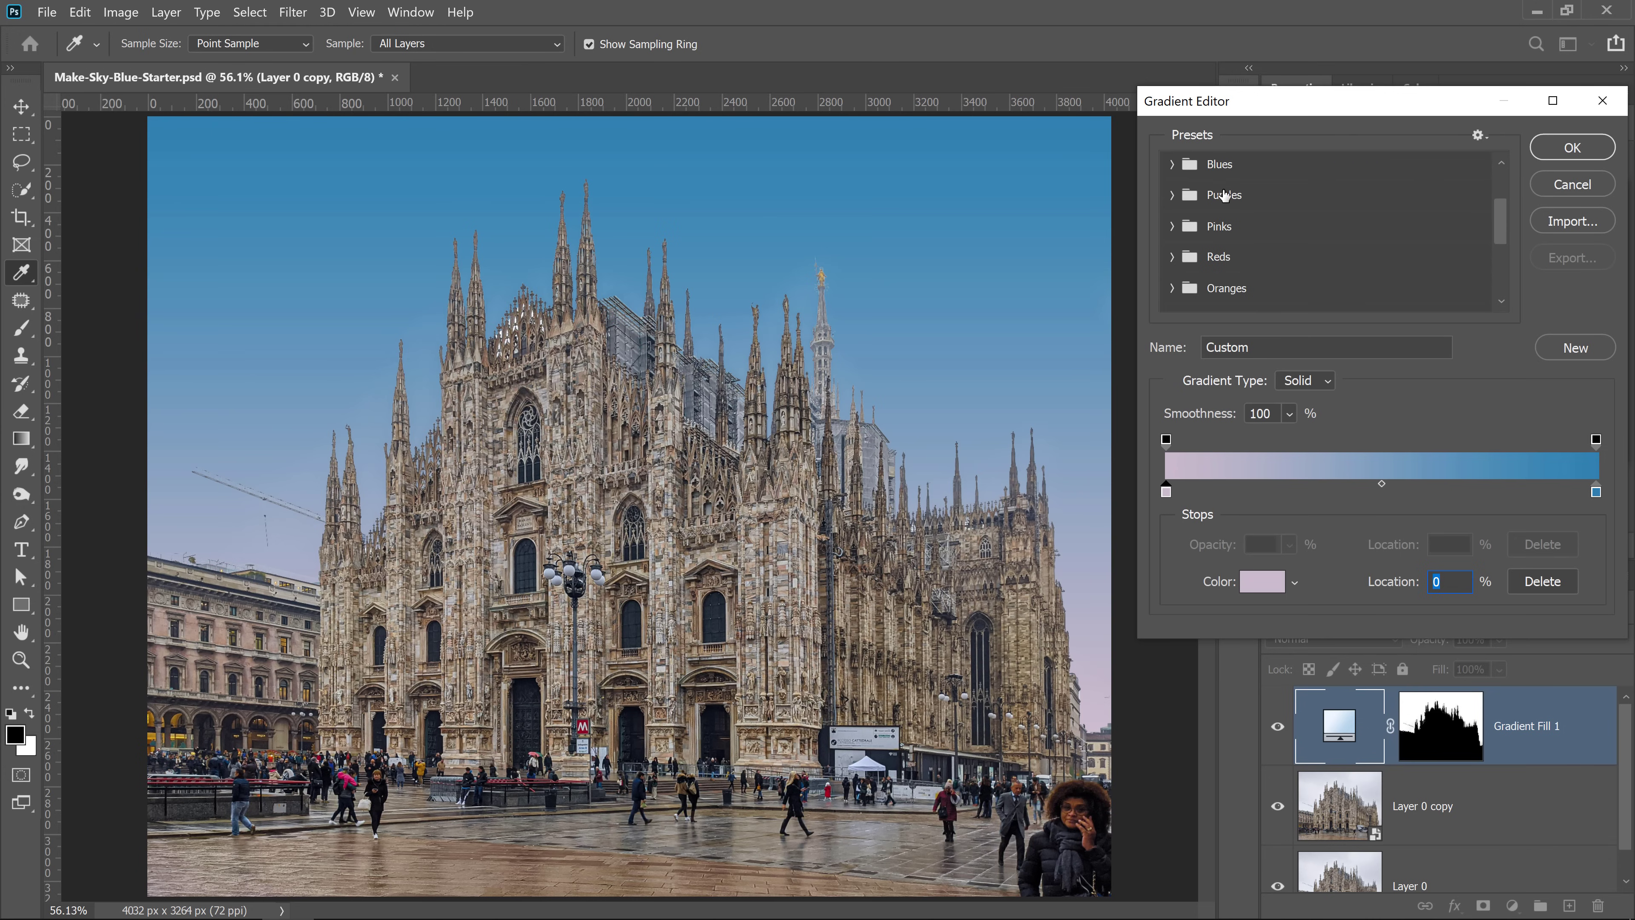
{"action": "scroll", "coordinate": [1231, 212], "scroll_direction": "down", "scroll_amount": 2}
{"action": "scroll", "coordinate": [1232, 217], "scroll_direction": "down", "scroll_amount": 3}
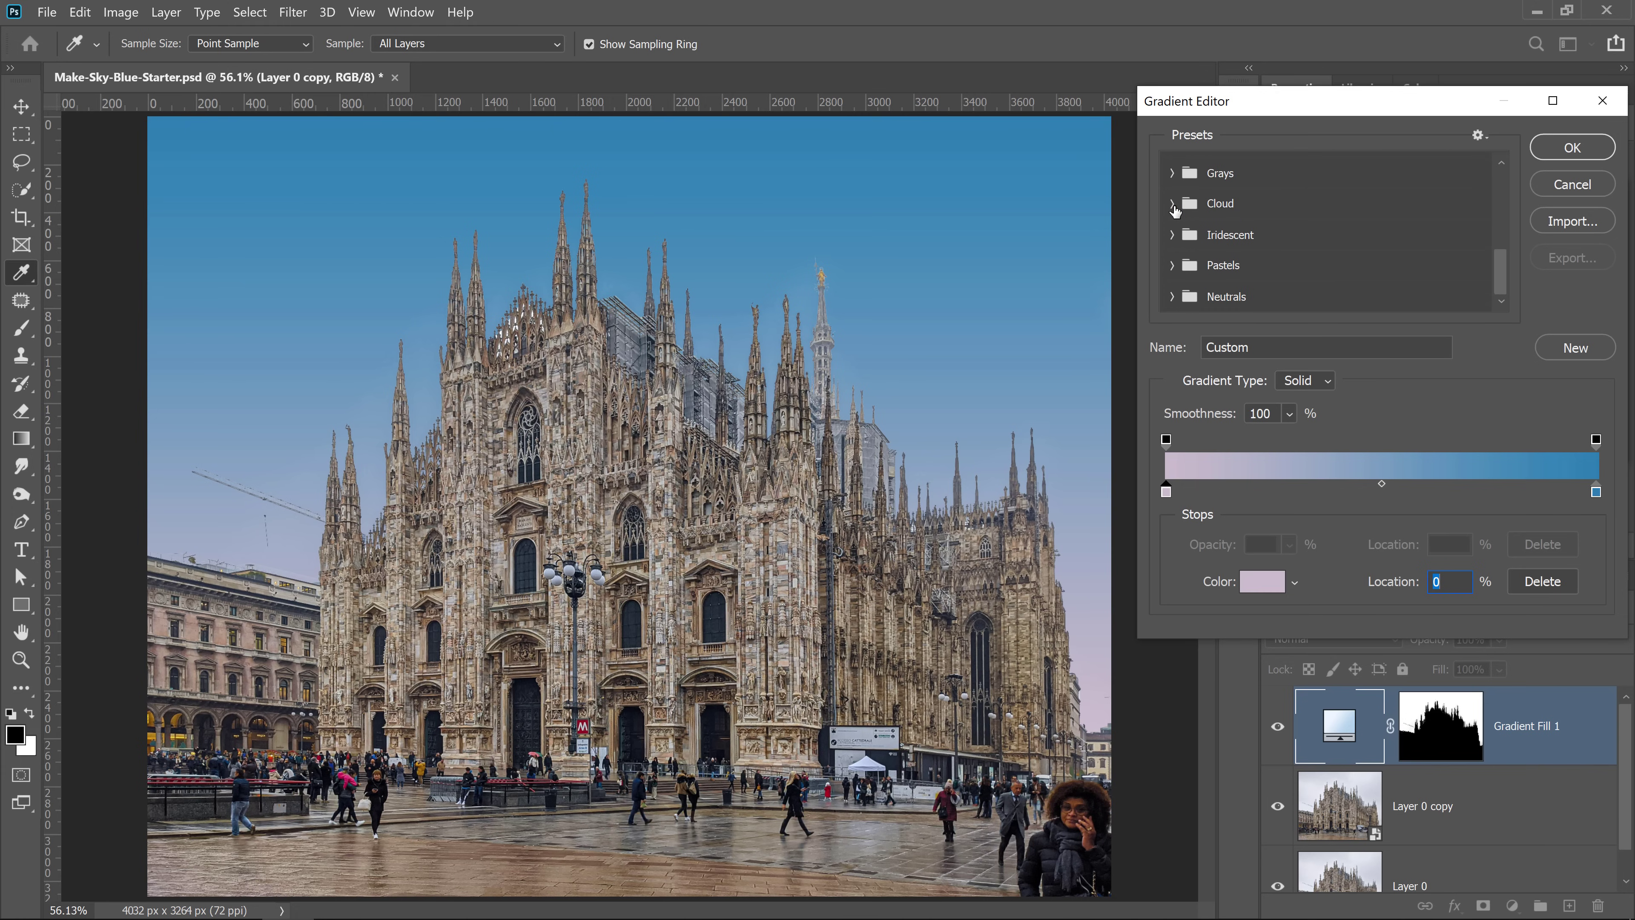
{"action": "left_click", "coordinate": [1172, 203]}
{"action": "left_click", "coordinate": [1198, 236]}
{"action": "left_click", "coordinate": [1273, 249]}
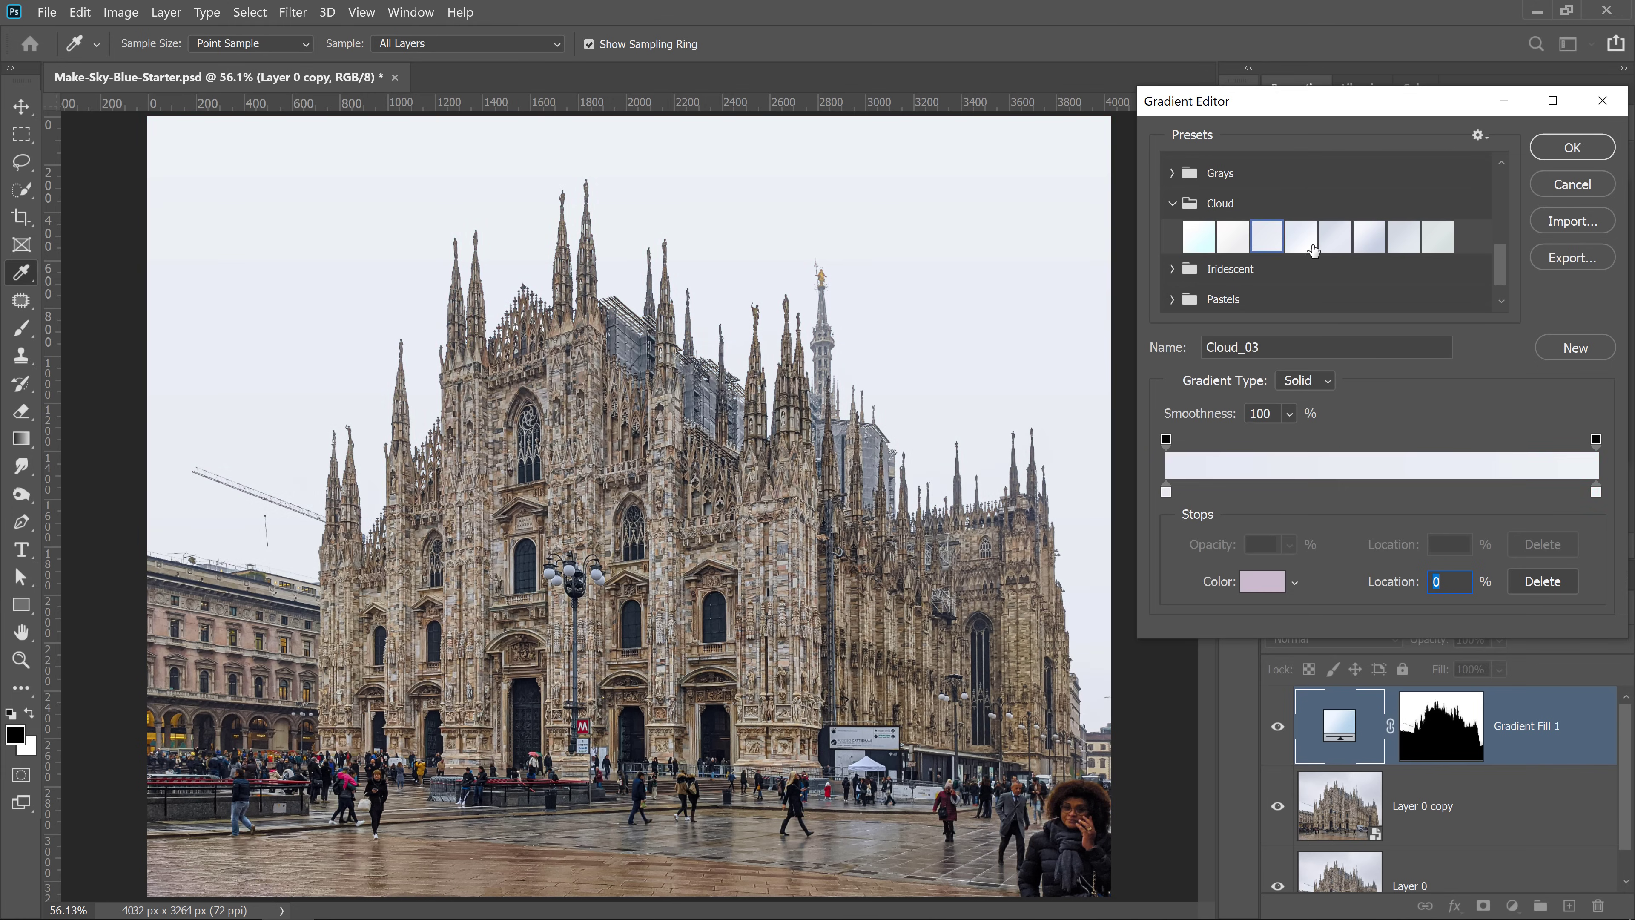
{"action": "left_click", "coordinate": [1307, 240]}
{"action": "left_click", "coordinate": [1370, 238]}
{"action": "left_click", "coordinate": [1335, 233]}
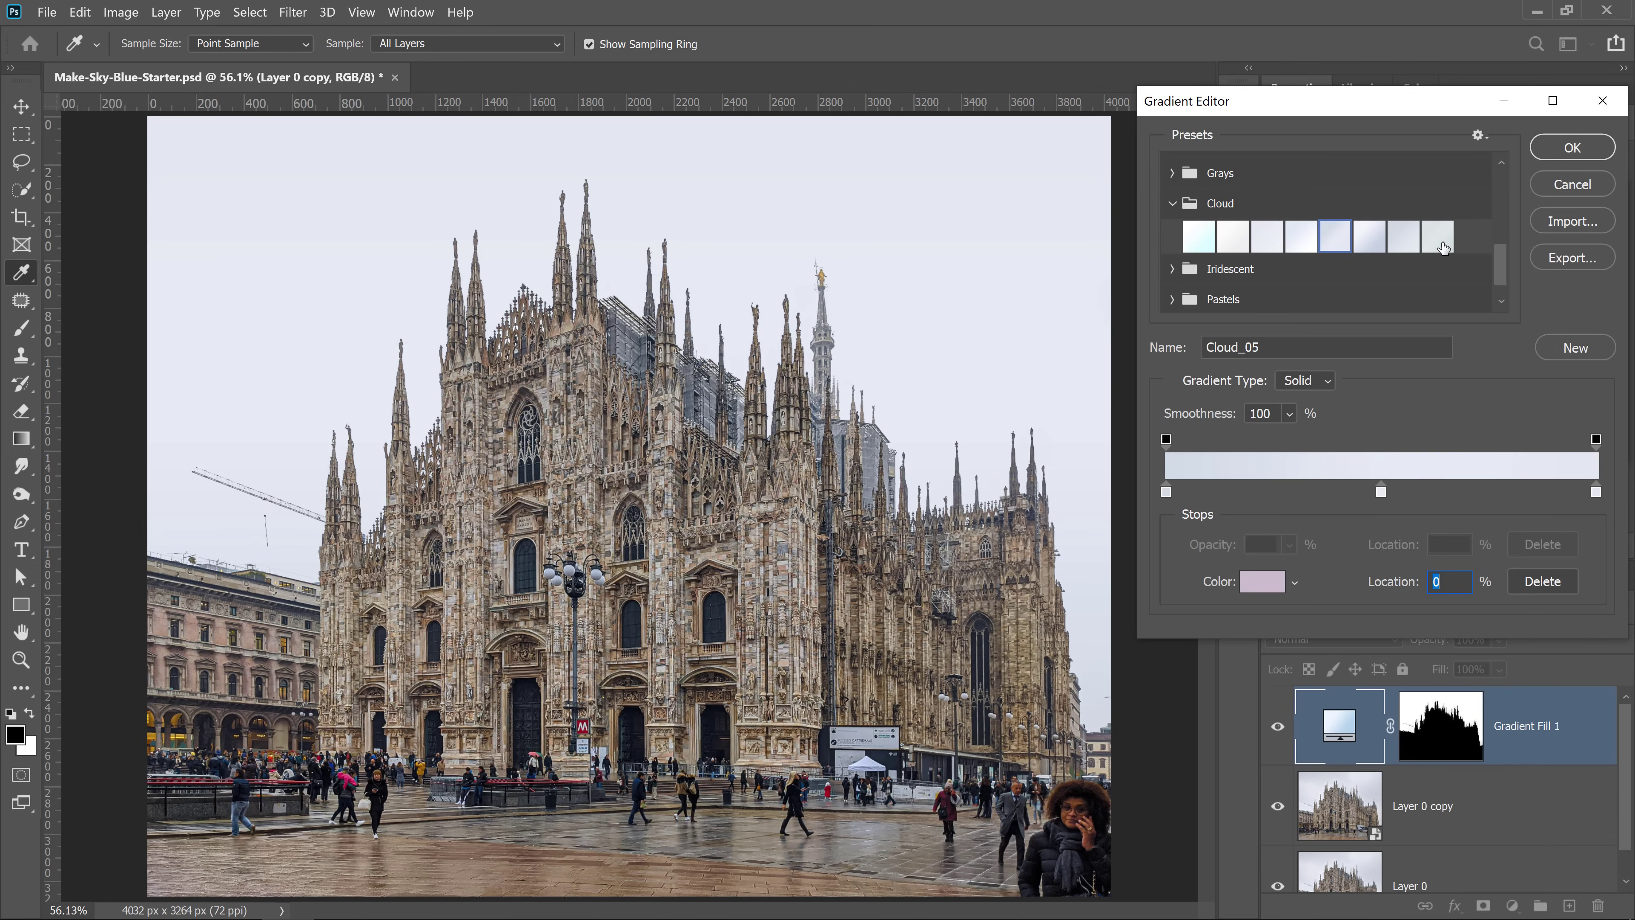
{"action": "left_click", "coordinate": [1403, 237]}
{"action": "left_click", "coordinate": [1172, 204]}
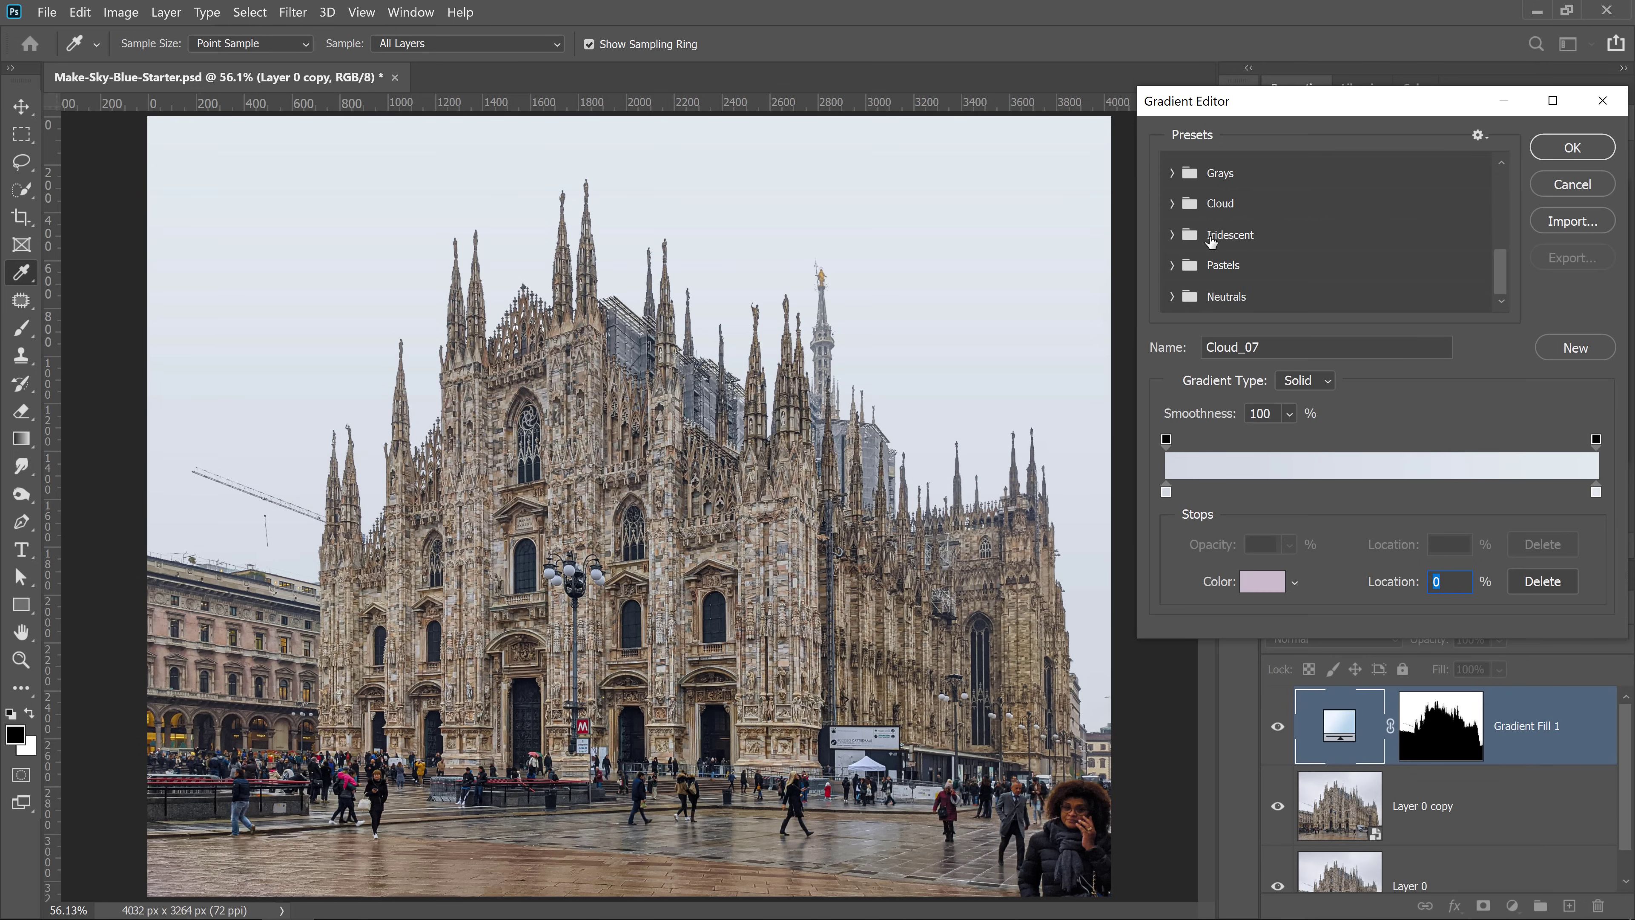
Step: Apply the Blue_01 preset from the Blues group and swap its color stops, placing pale blue at 0% and deeper blue at 100%
{"action": "scroll", "coordinate": [1207, 265], "scroll_direction": "up", "scroll_amount": 5}
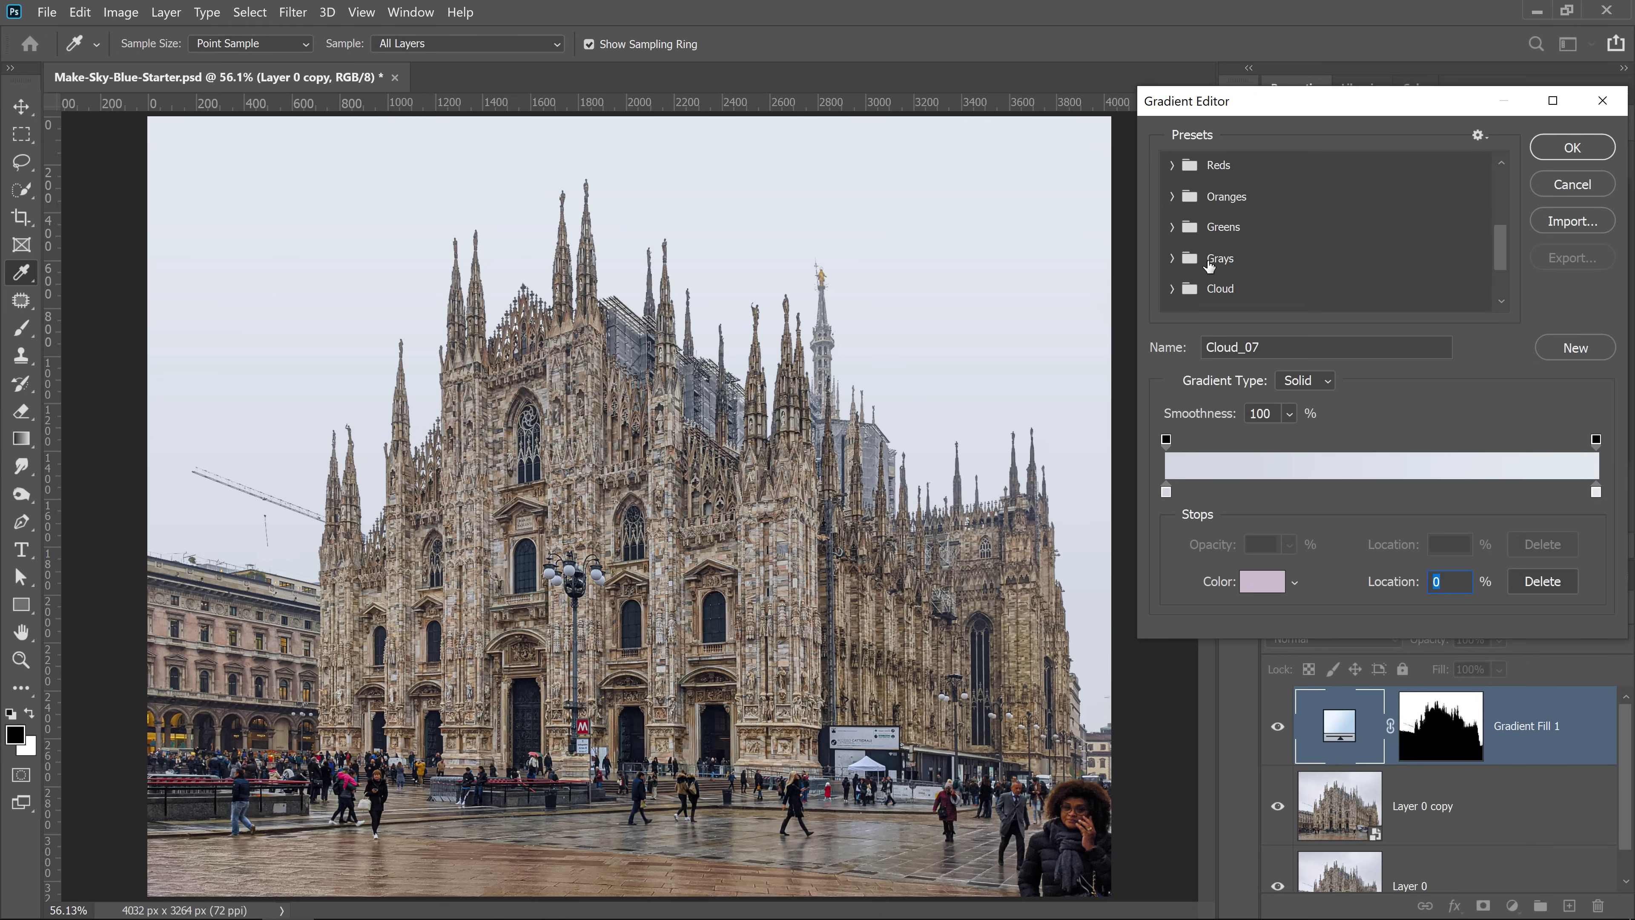
{"action": "scroll", "coordinate": [1206, 261], "scroll_direction": "up", "scroll_amount": 3}
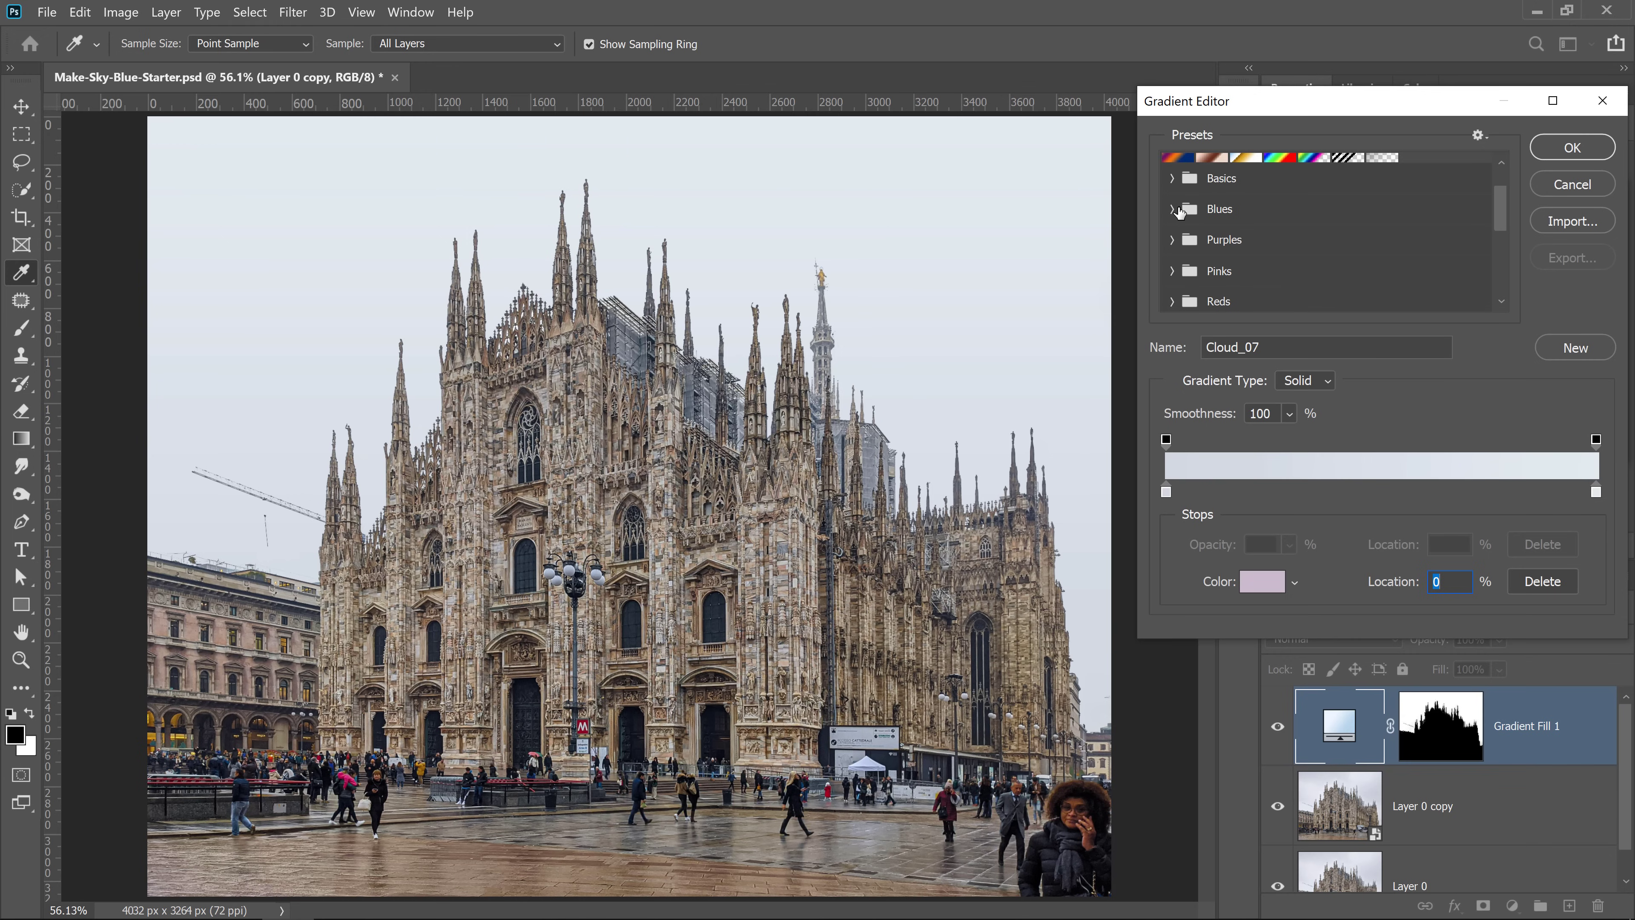
{"action": "left_click", "coordinate": [1172, 209]}
{"action": "left_click", "coordinate": [1202, 245]}
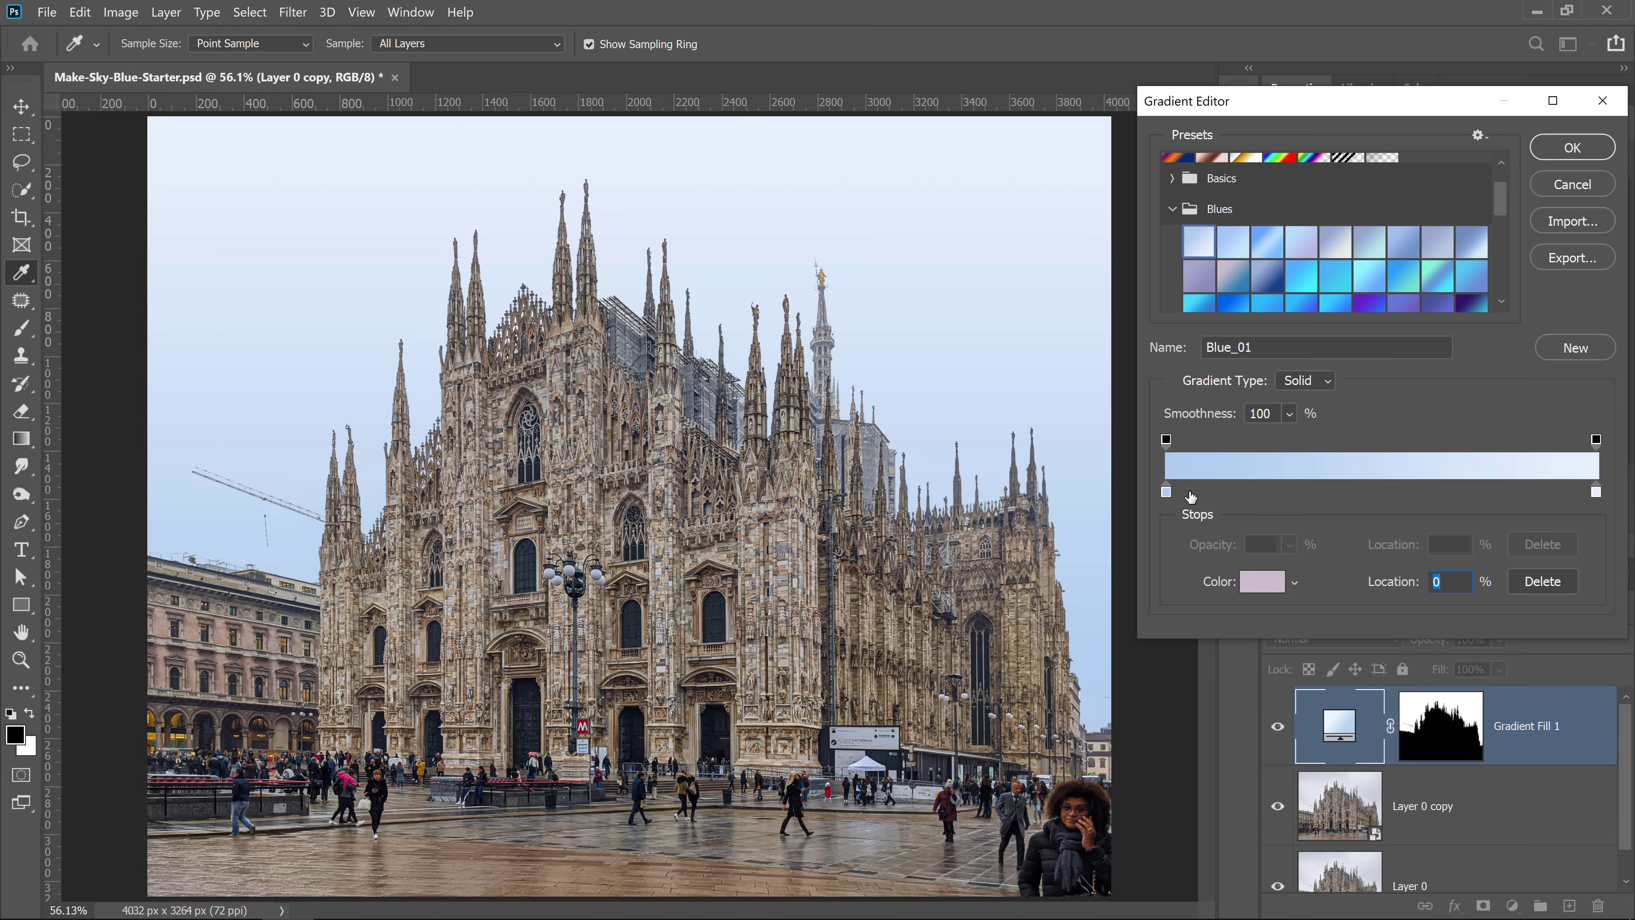
{"action": "left_click_drag", "start_coordinate": [1168, 491], "coordinate": [1221, 493]}
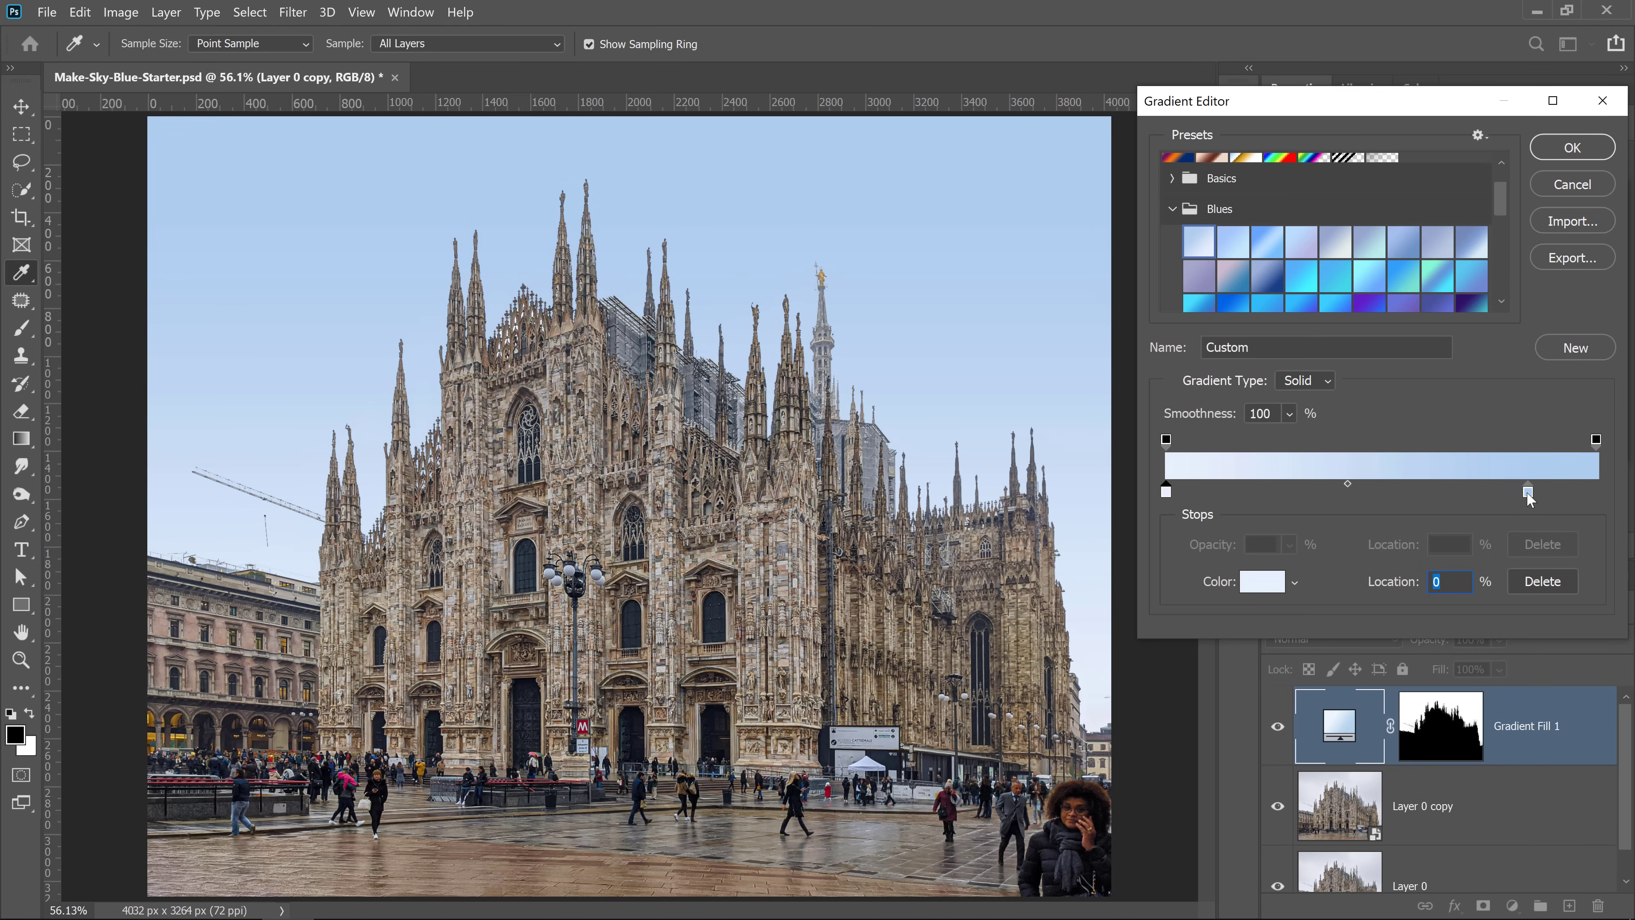
{"action": "left_click_drag", "start_coordinate": [1528, 492], "coordinate": [1599, 494]}
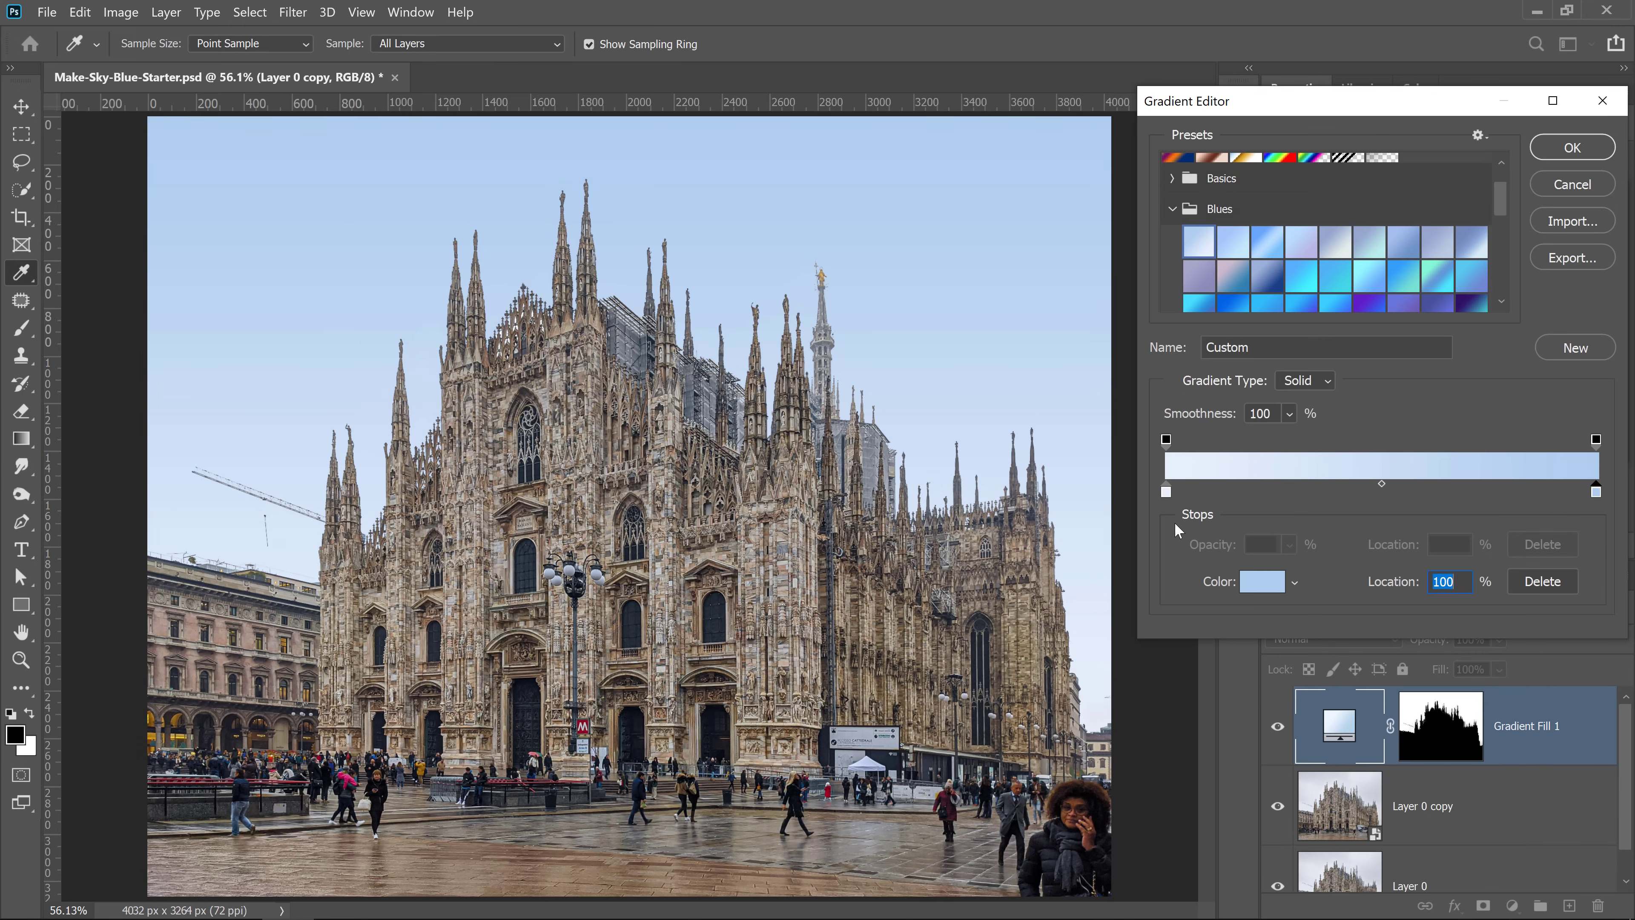
Step: Accept the pale starting stop's color and the edited gradient, and reposition the gradient higher in the sky
{"action": "double_click", "coordinate": [1166, 493]}
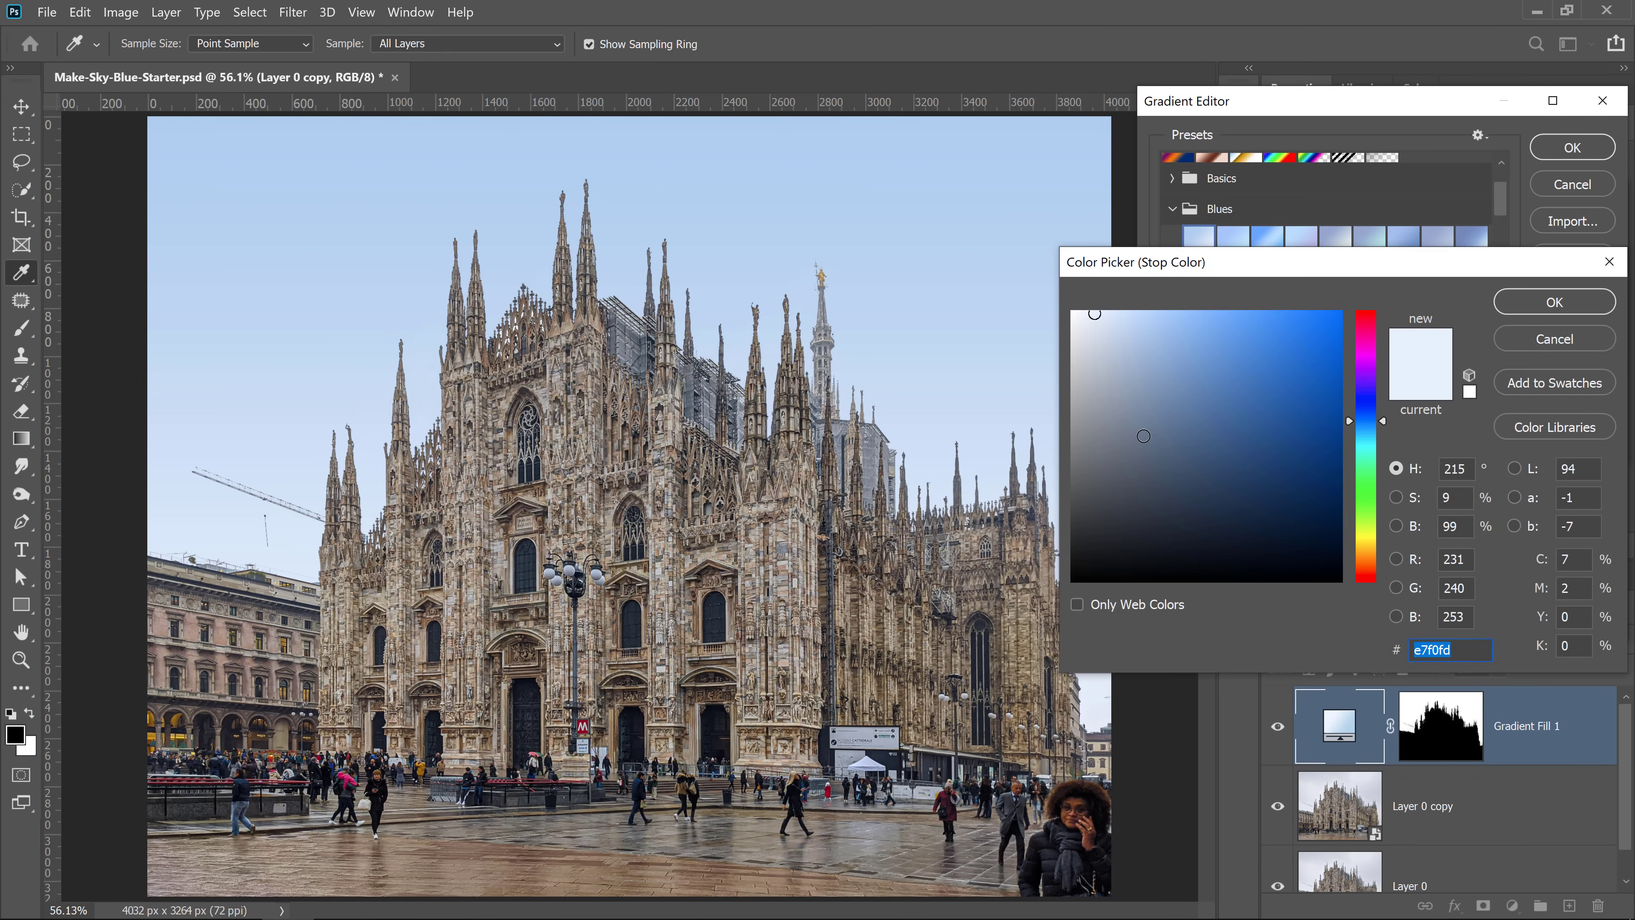
{"action": "left_click", "coordinate": [1510, 310]}
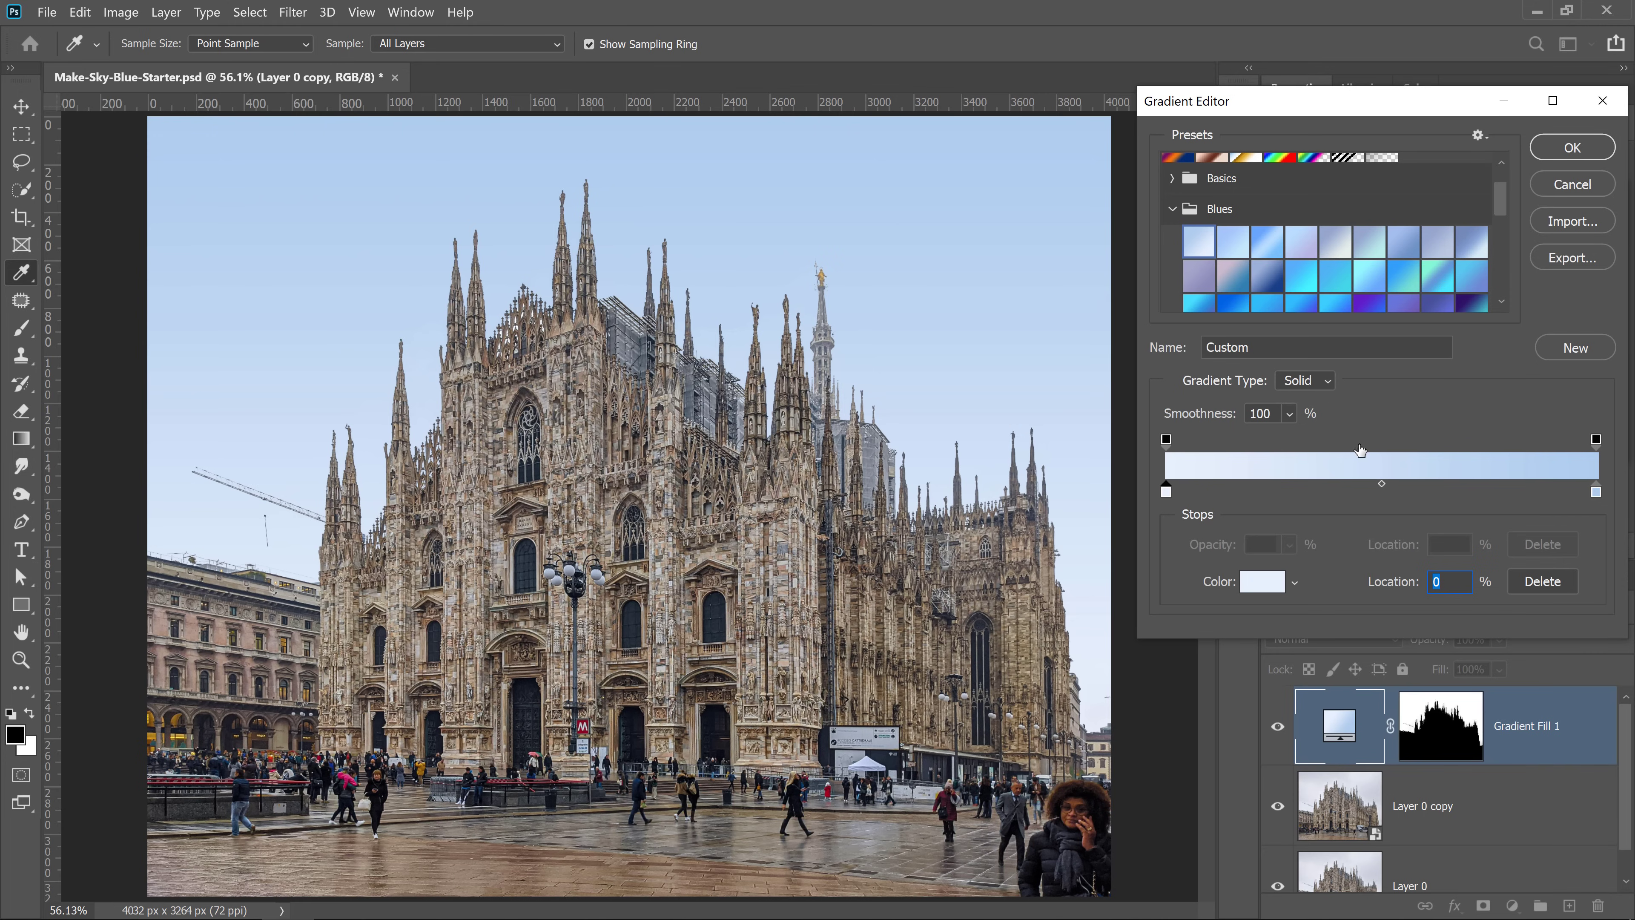
{"action": "left_click", "coordinate": [1564, 151]}
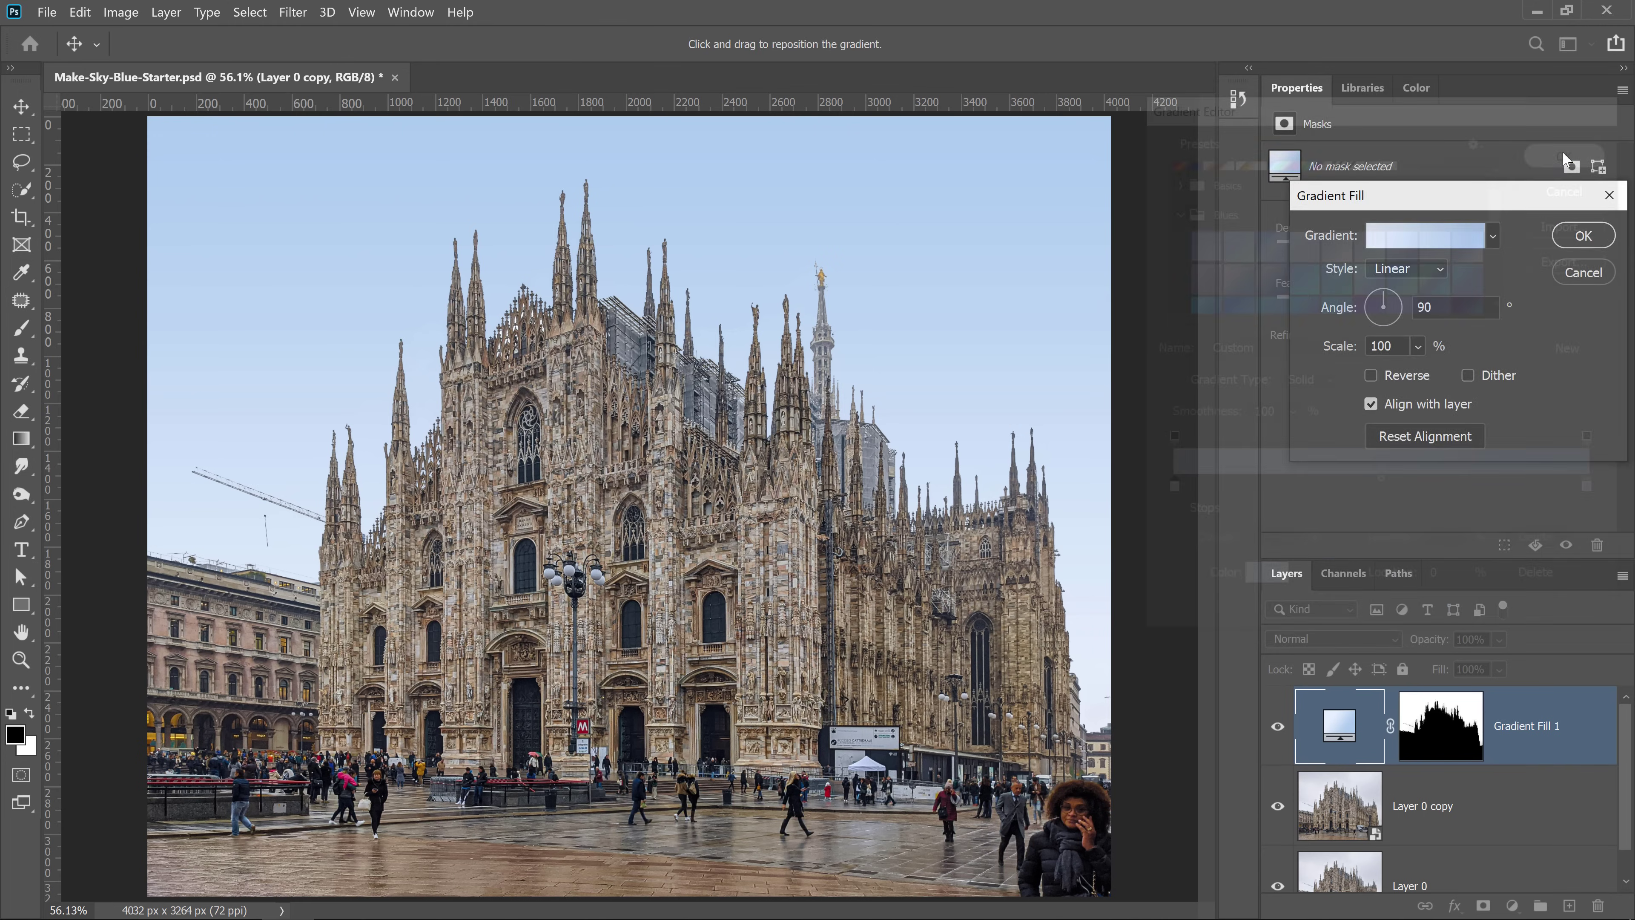
{"action": "left_click_drag", "start_coordinate": [982, 401], "coordinate": [929, 248]}
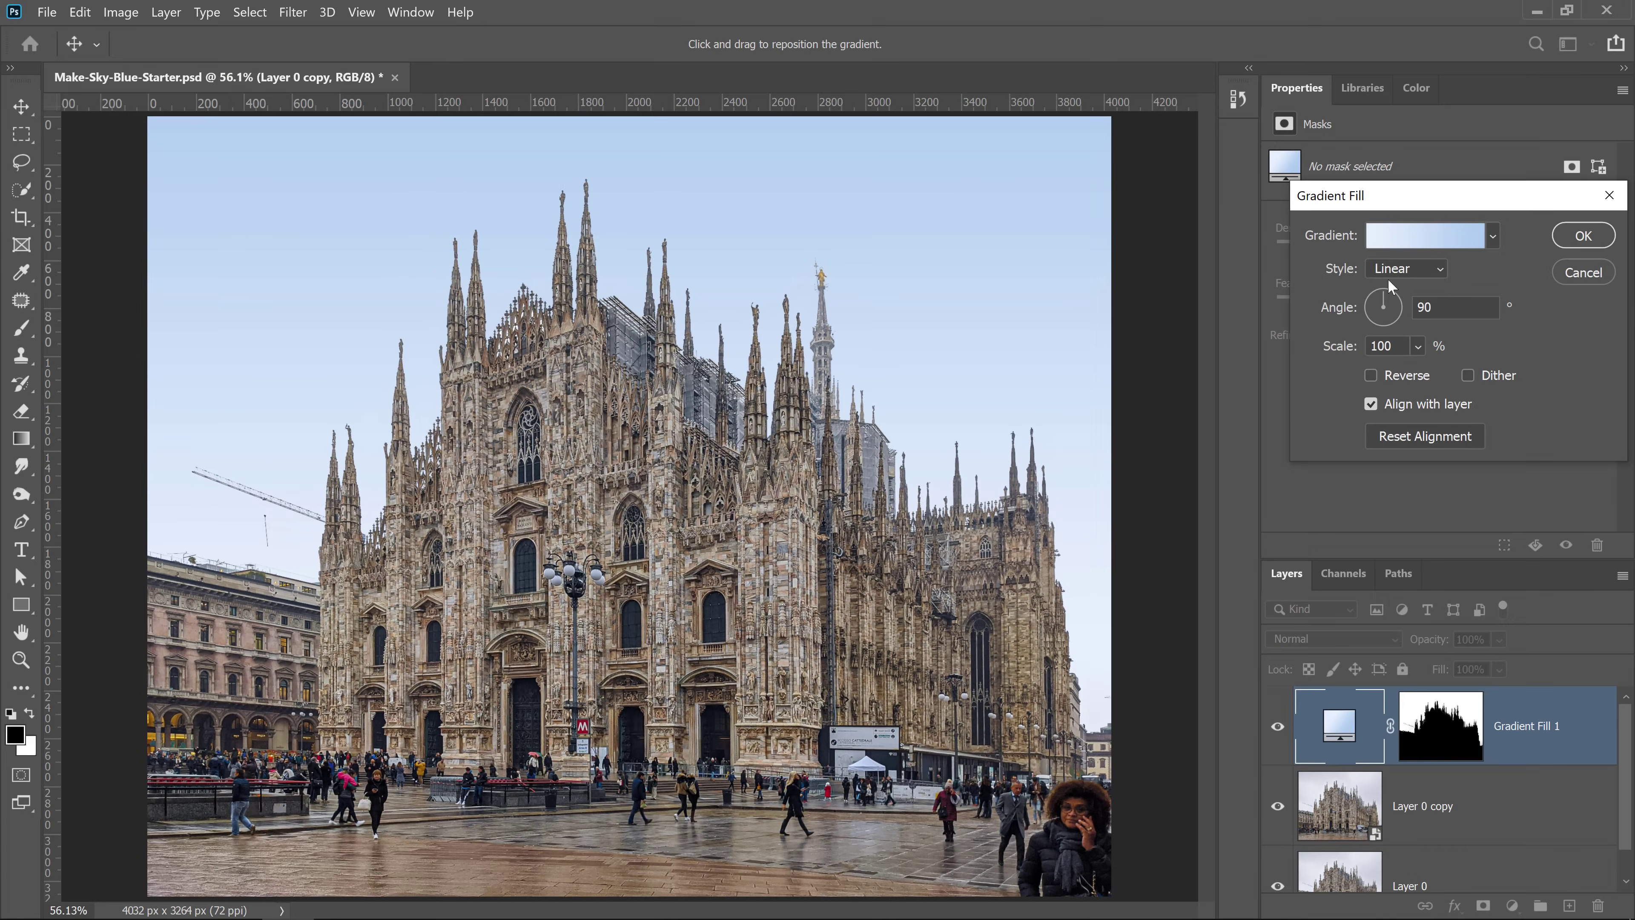
Step: Open the fill layer's gradient for editing and select its deeper blue color stop at 100%
{"action": "left_click", "coordinate": [1420, 239]}
{"action": "left_click", "coordinate": [1596, 492]}
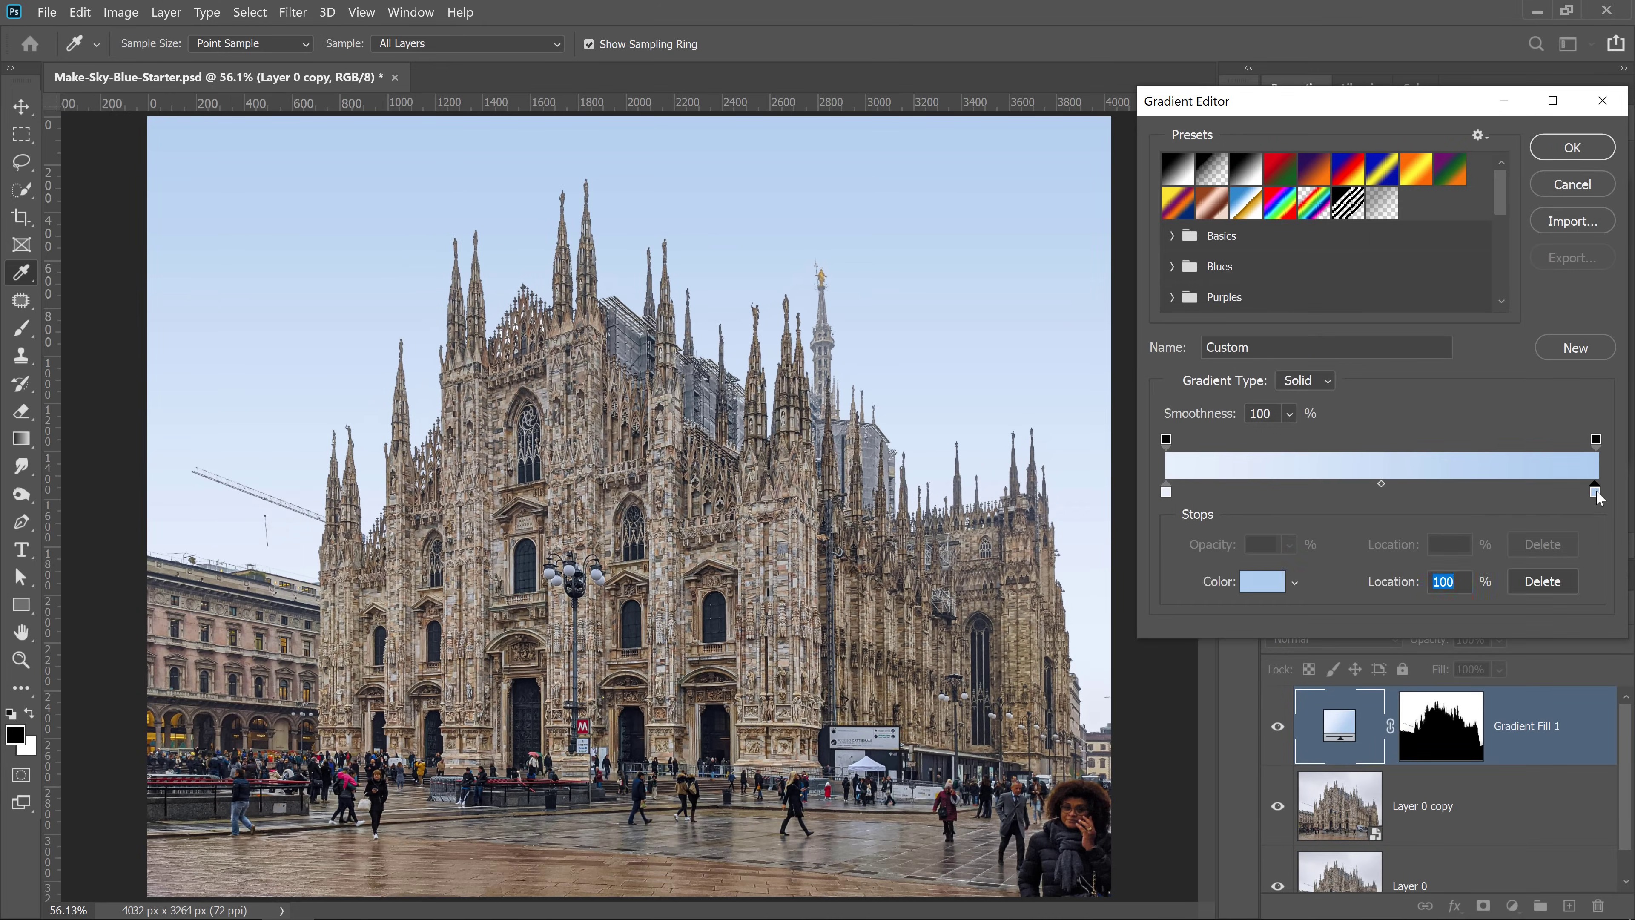
Step: Try a dark navy, #102338, as the color of the gradient's 100% stop
{"action": "left_click", "coordinate": [1260, 593]}
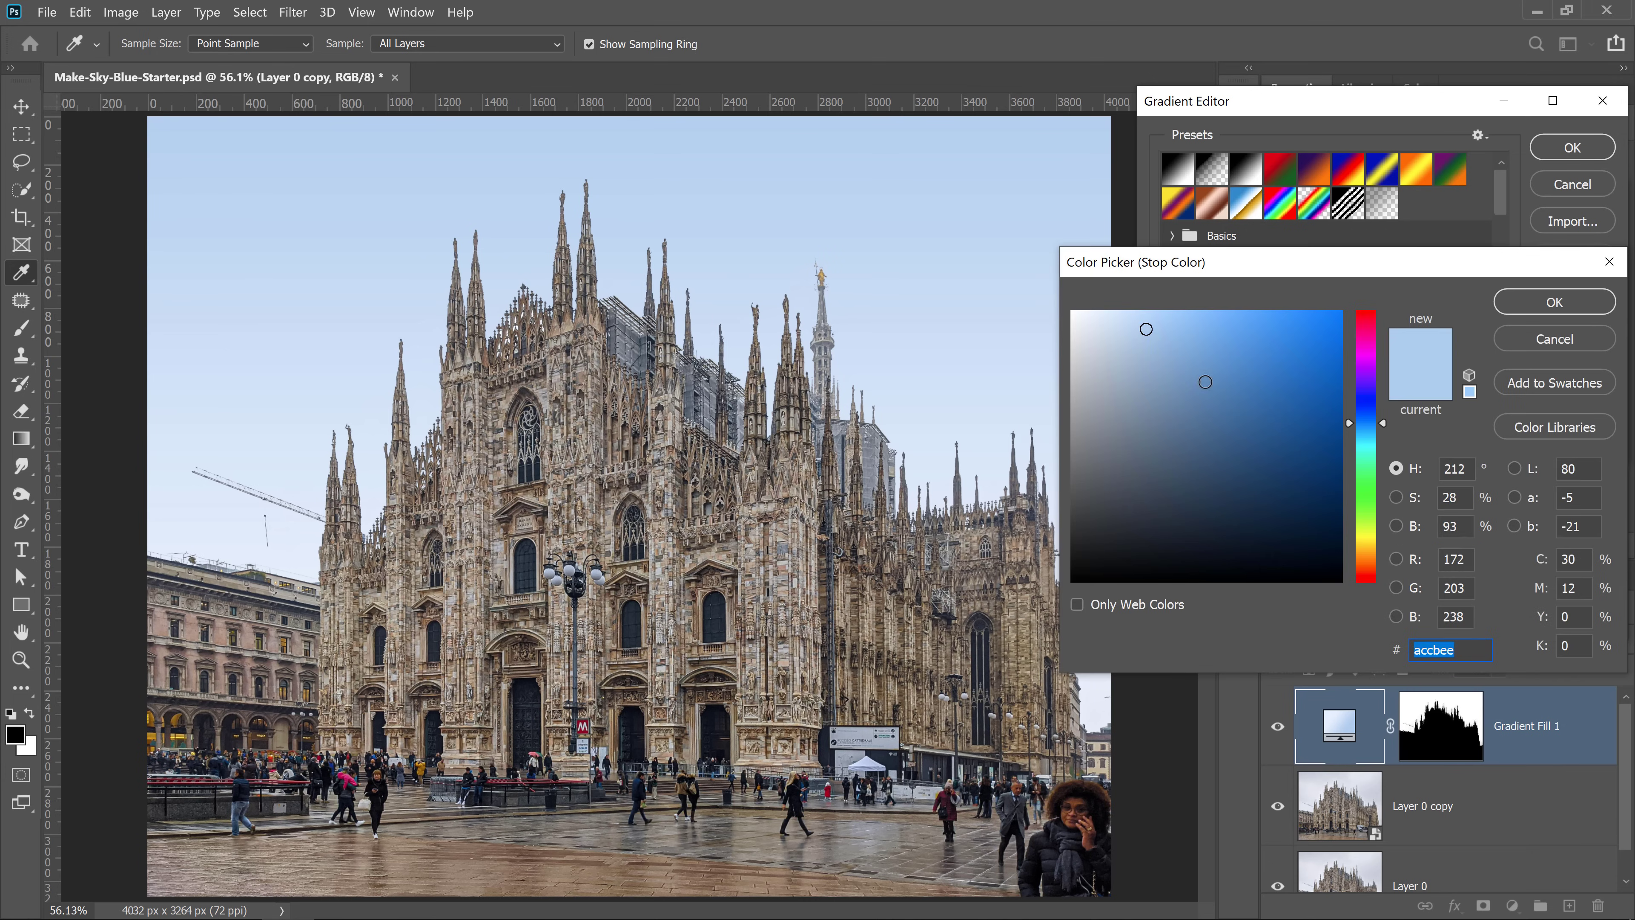
{"action": "type", "text": "39608c"}
{"action": "left_click_drag", "start_coordinate": [1235, 456], "coordinate": [1267, 522]}
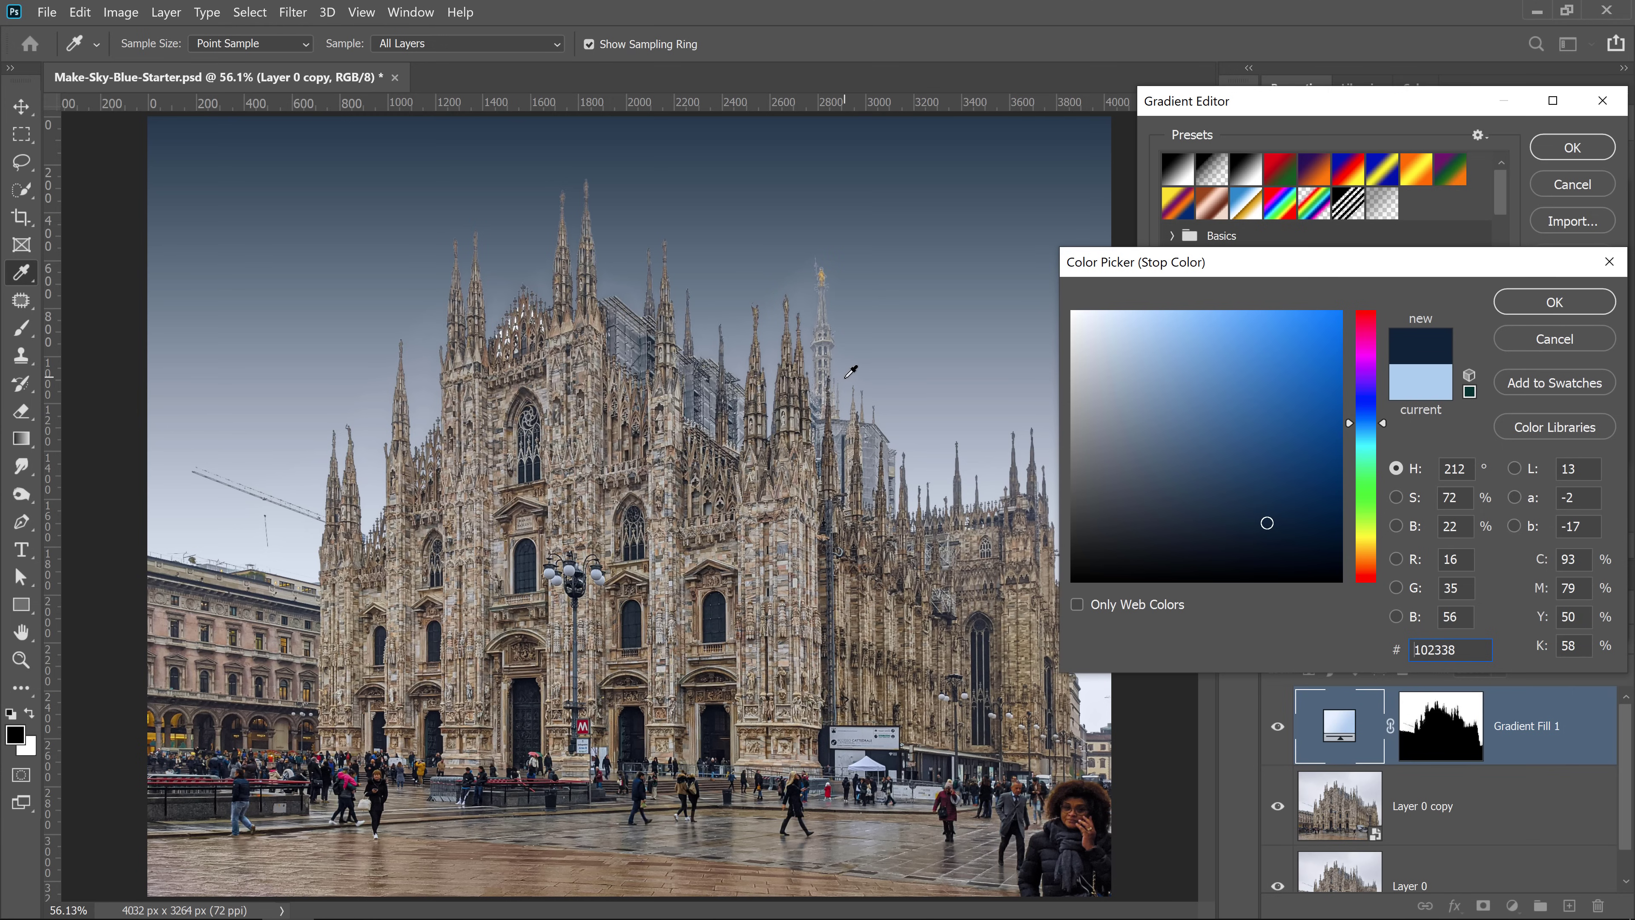
{"action": "left_click", "coordinate": [1525, 344]}
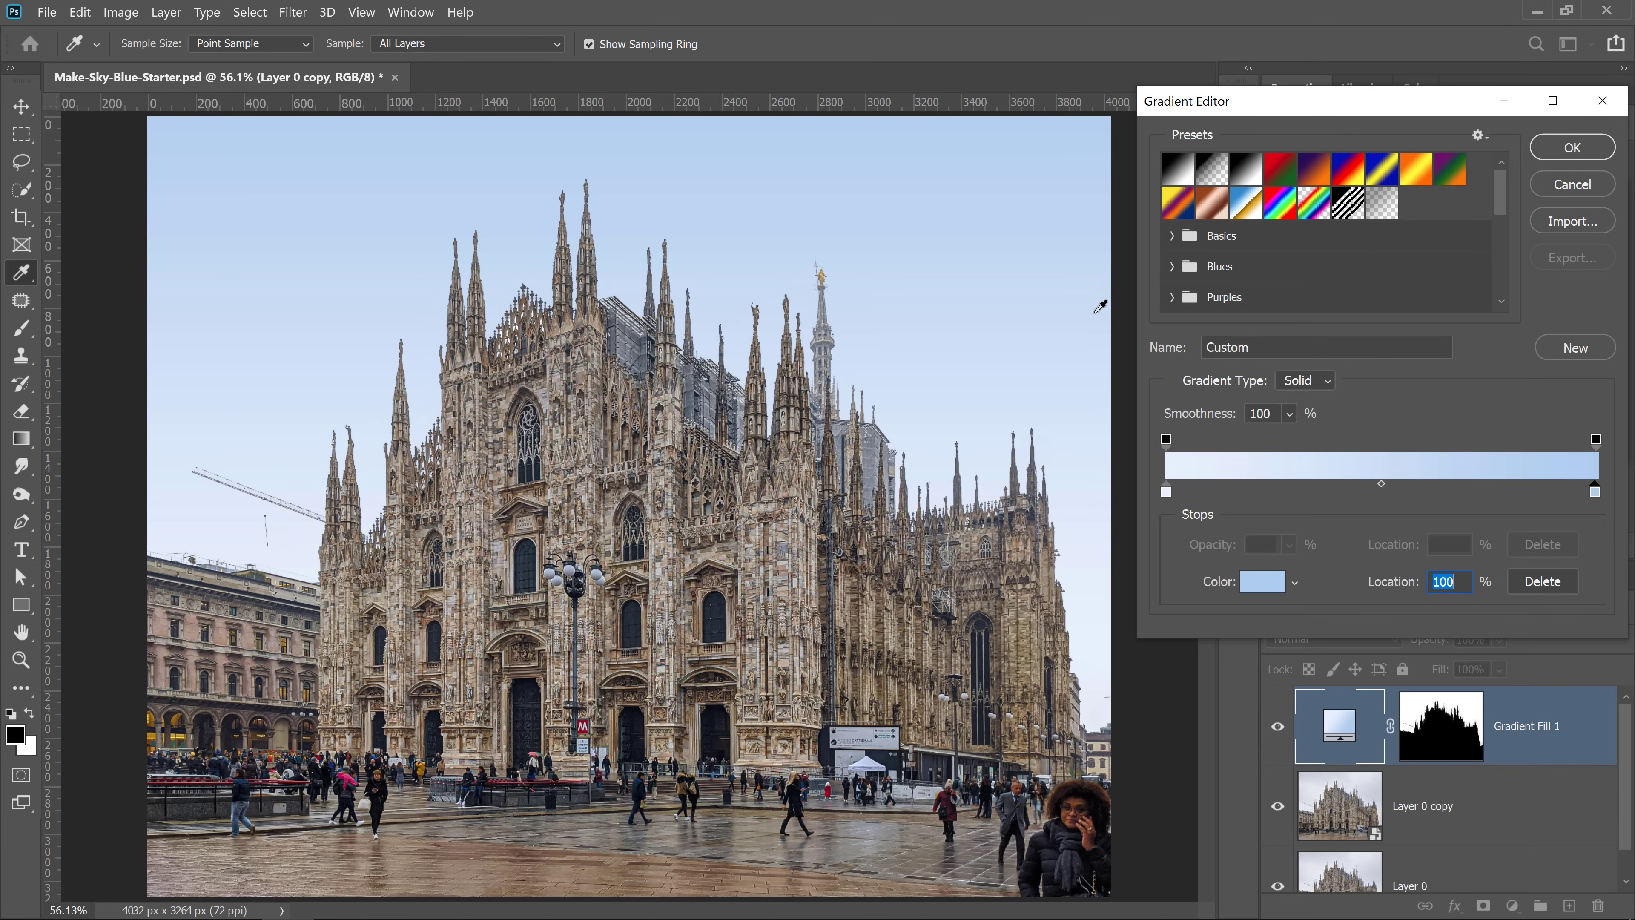
Step: Set the color of the gradient's 100% stop to the medium blue #8bb4e3 and accept the edited gradient
{"action": "double_click", "coordinate": [1595, 493]}
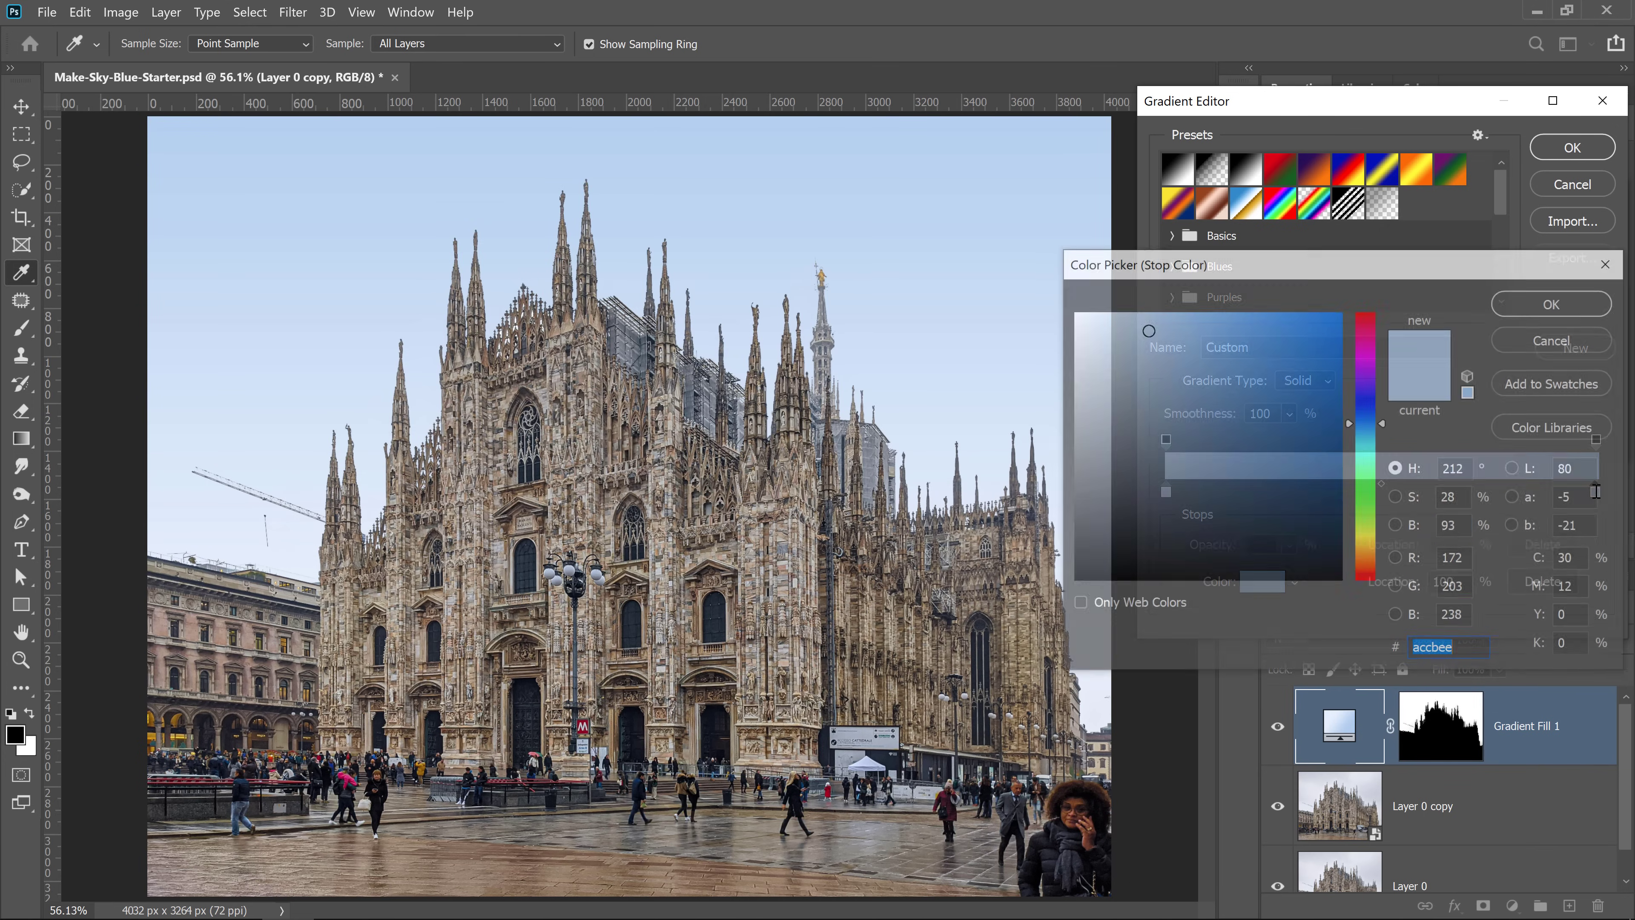
{"action": "left_click", "coordinate": [1163, 341]}
{"action": "left_click", "coordinate": [1176, 340]}
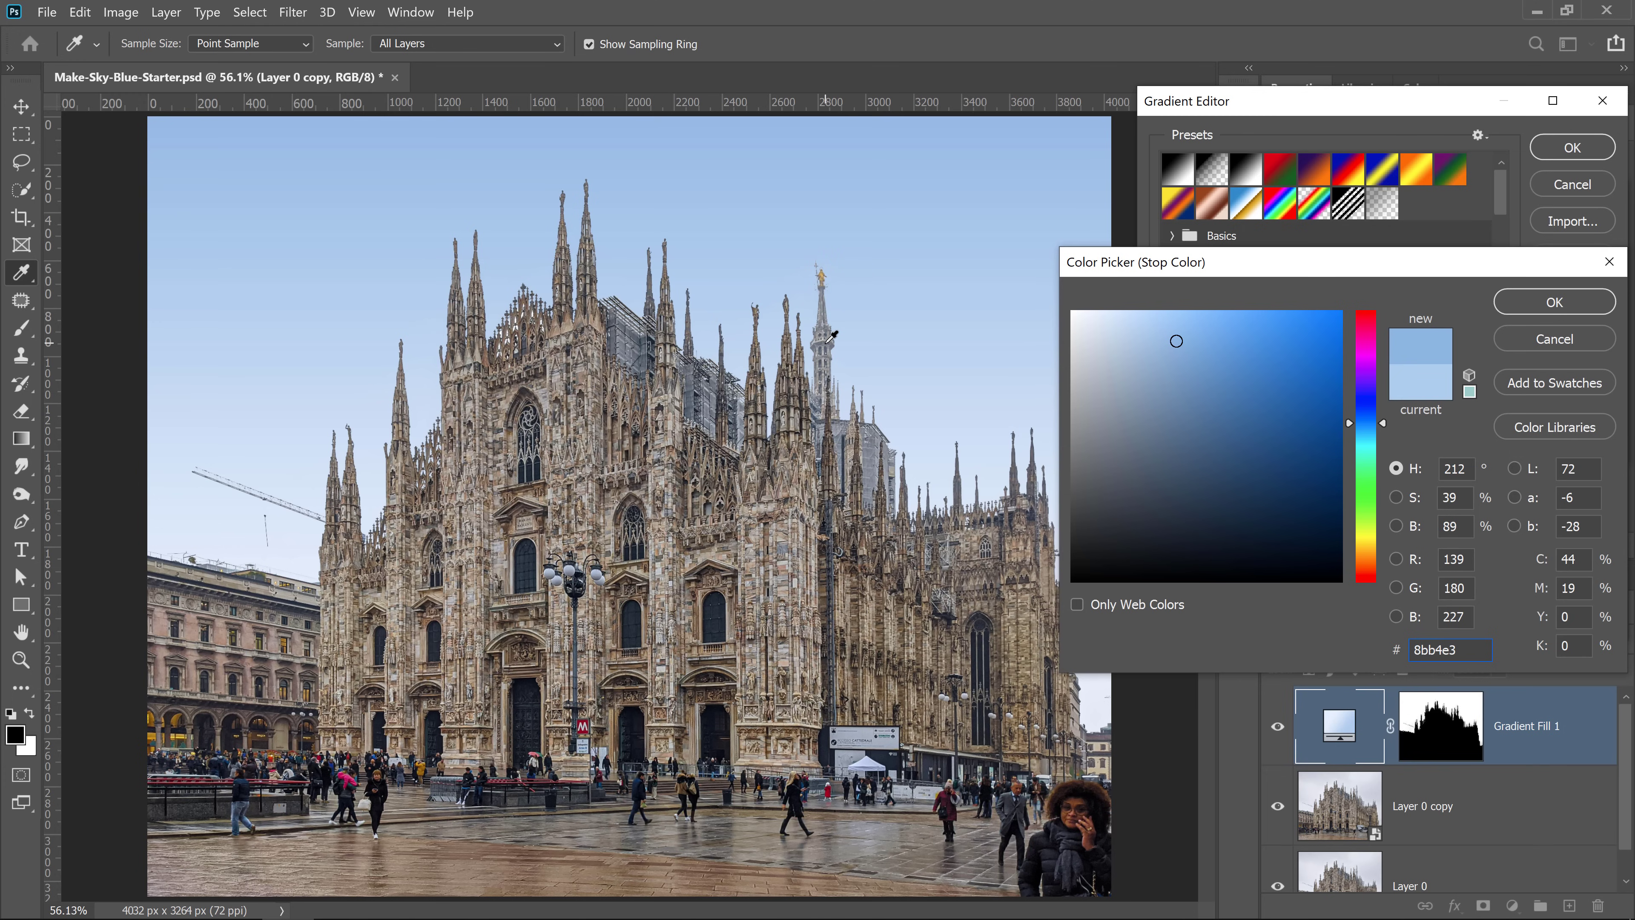
{"action": "left_click", "coordinate": [1553, 303]}
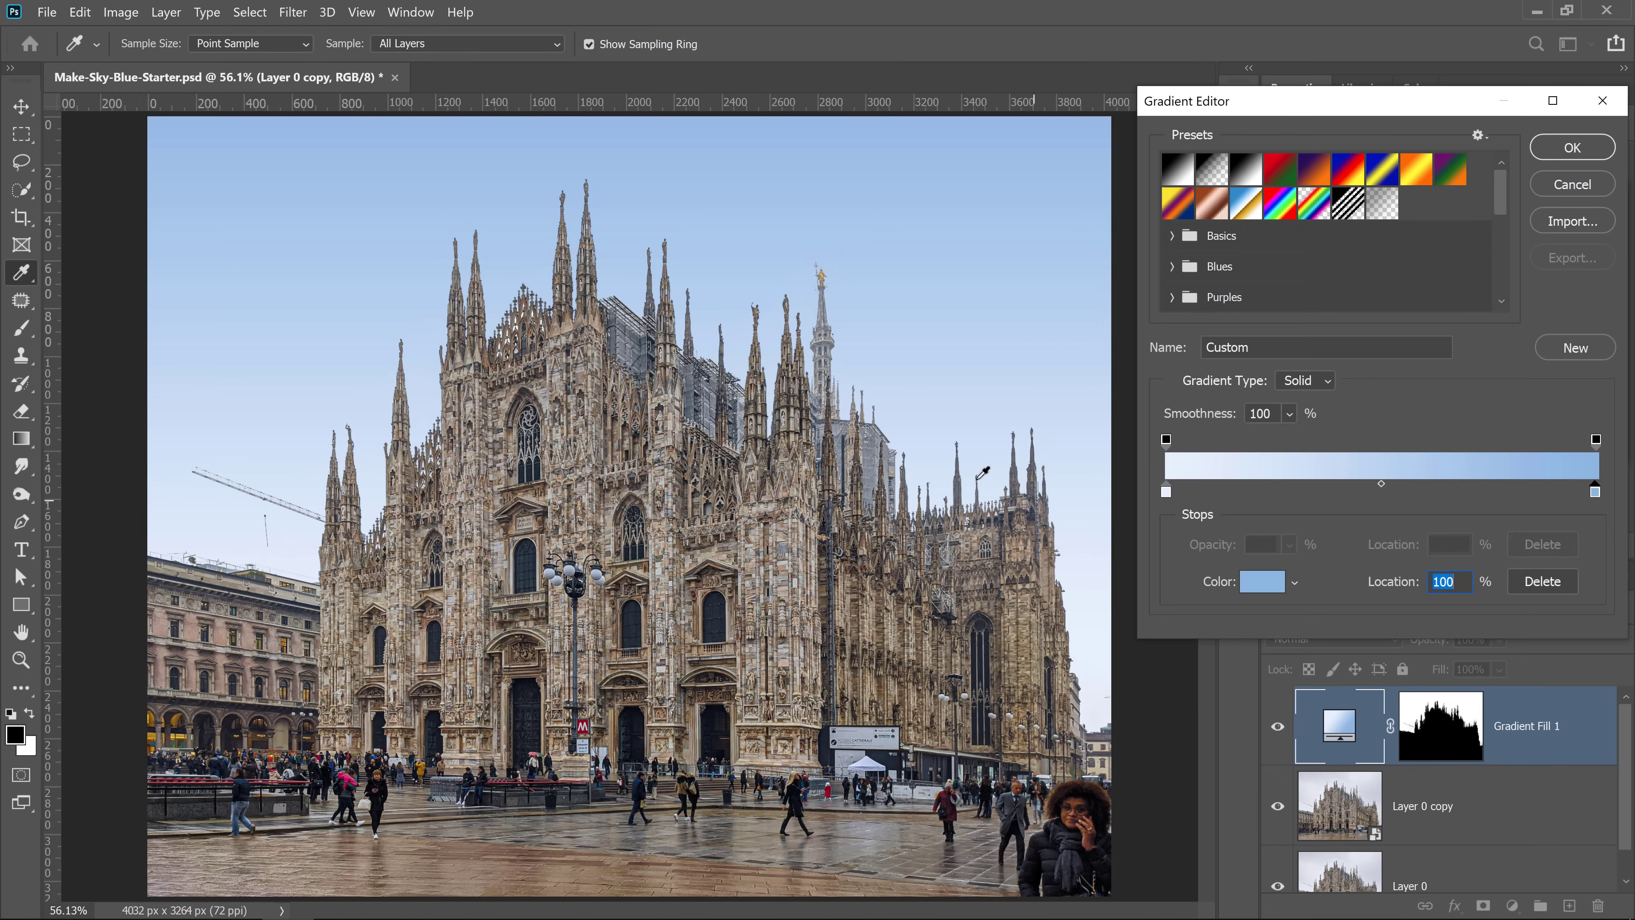
{"action": "left_click", "coordinate": [1560, 155]}
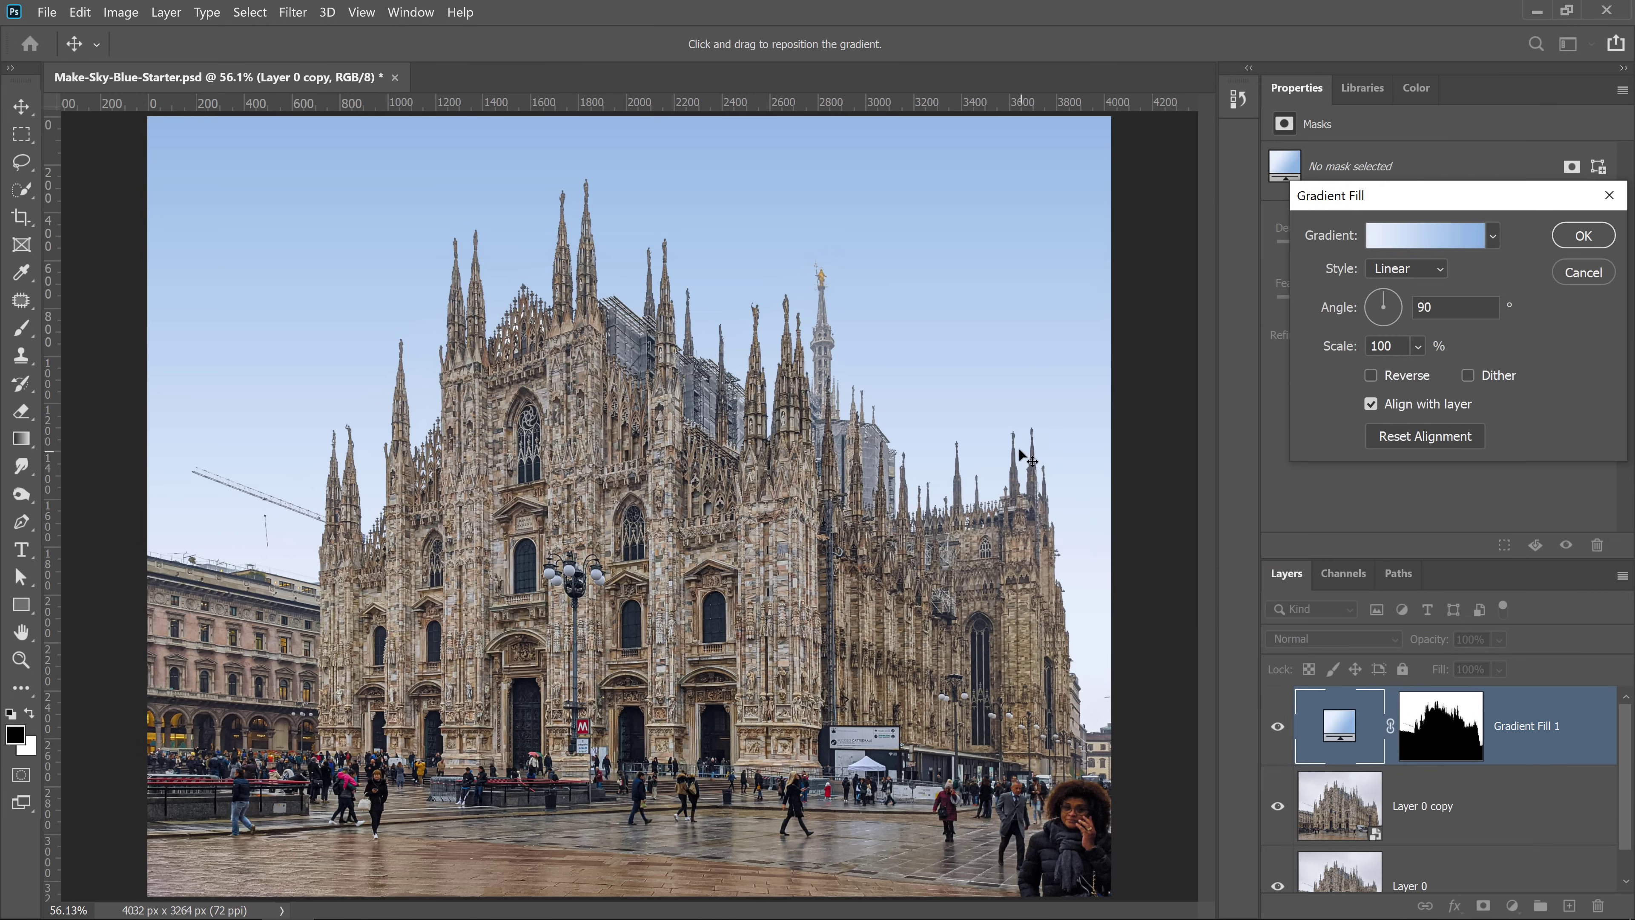
Step: Scale the gradient to 181%, reposition it over the sky, and accept the gradient fill
{"action": "left_click_drag", "start_coordinate": [1018, 448], "coordinate": [902, 562]}
{"action": "mouse_move", "coordinate": [1348, 346]}
{"action": "left_mouse_down"}
{"action": "mouse_move", "coordinate": [1397, 355]}
{"action": "mouse_move", "coordinate": [1357, 352]}
{"action": "left_mouse_up"}
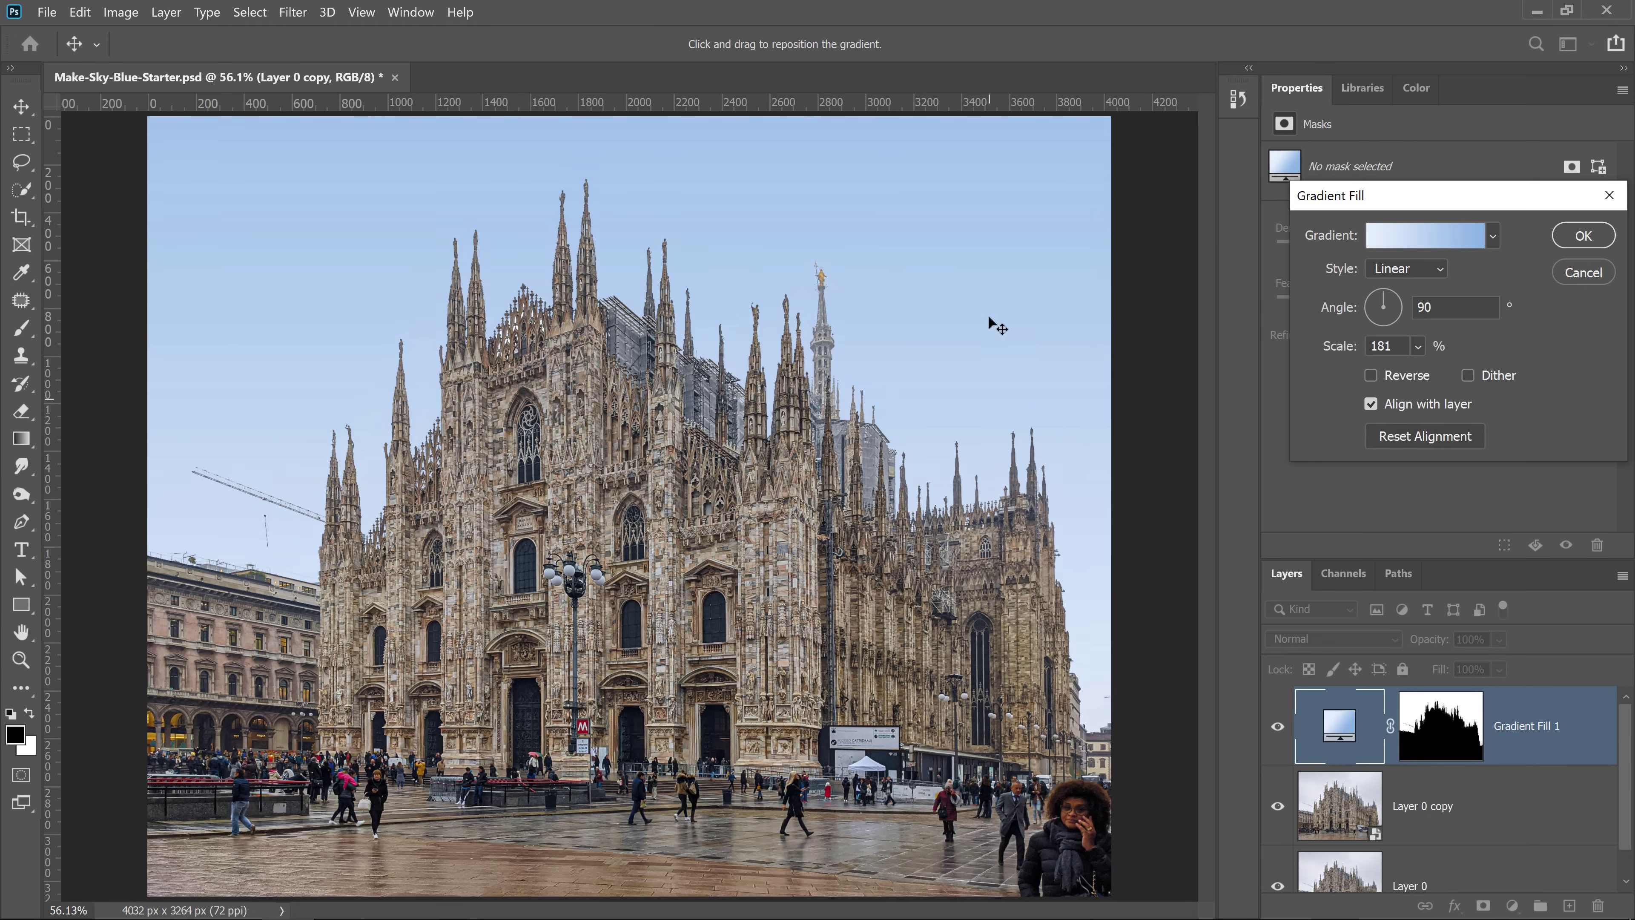
{"action": "left_click_drag", "start_coordinate": [990, 315], "coordinate": [826, 307]}
{"action": "left_click", "coordinate": [1560, 243]}
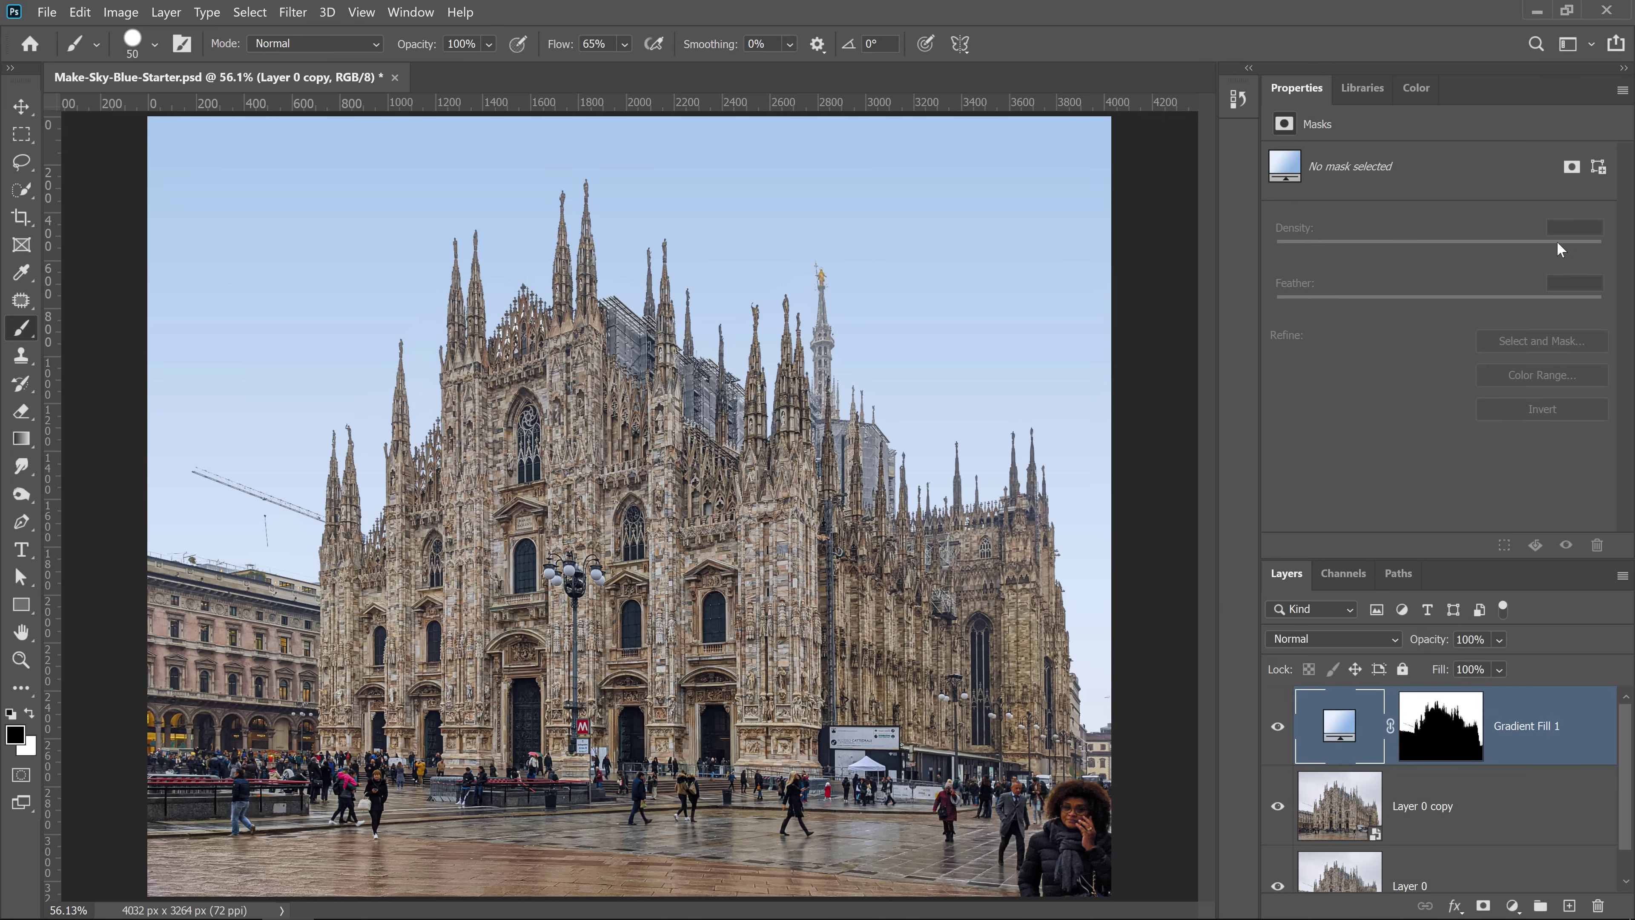
Step: Compare the photo with the gradient fill hidden and shown, examining the crane and rooftop edges up close
{"action": "left_click", "coordinate": [1278, 731]}
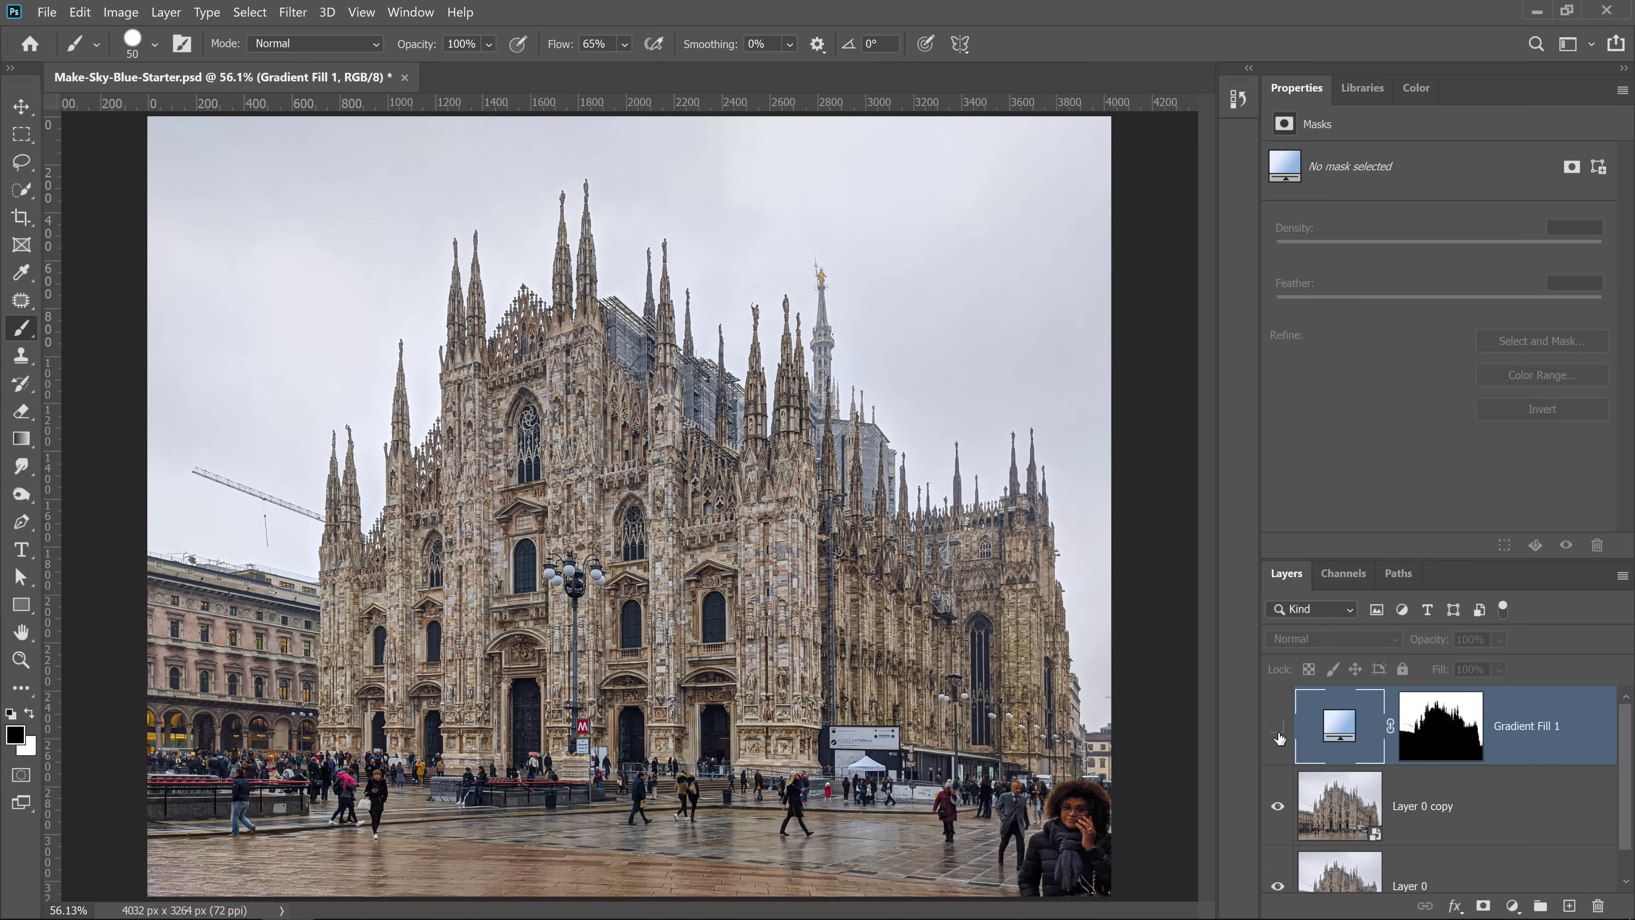
{"action": "left_click", "coordinate": [1278, 728]}
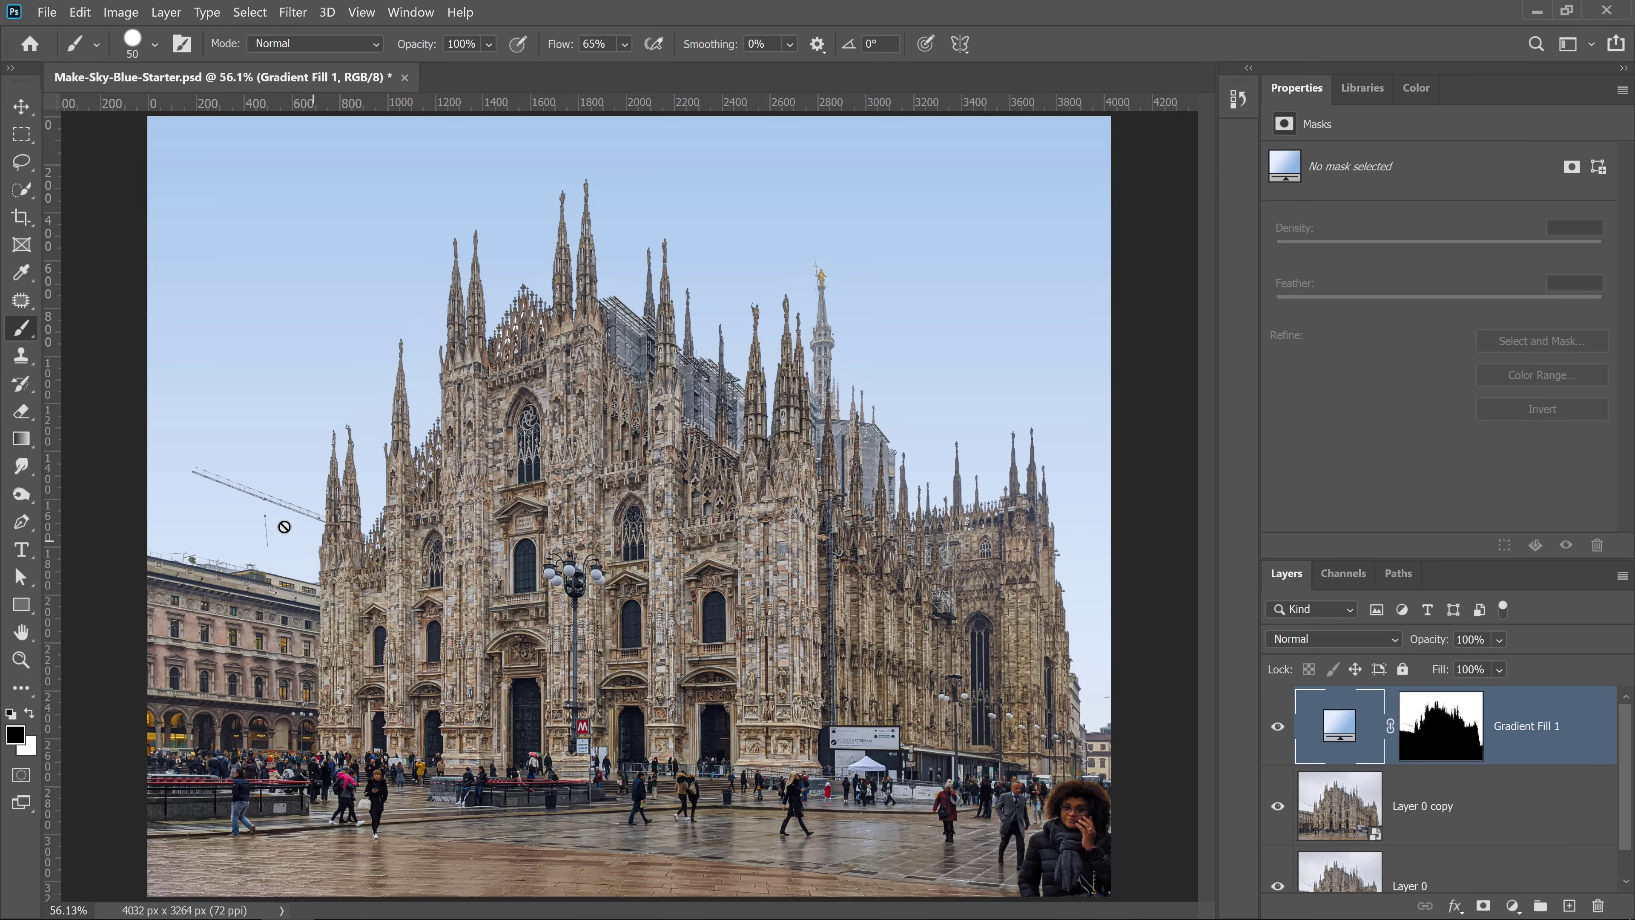
{"action": "key", "text": "z"}
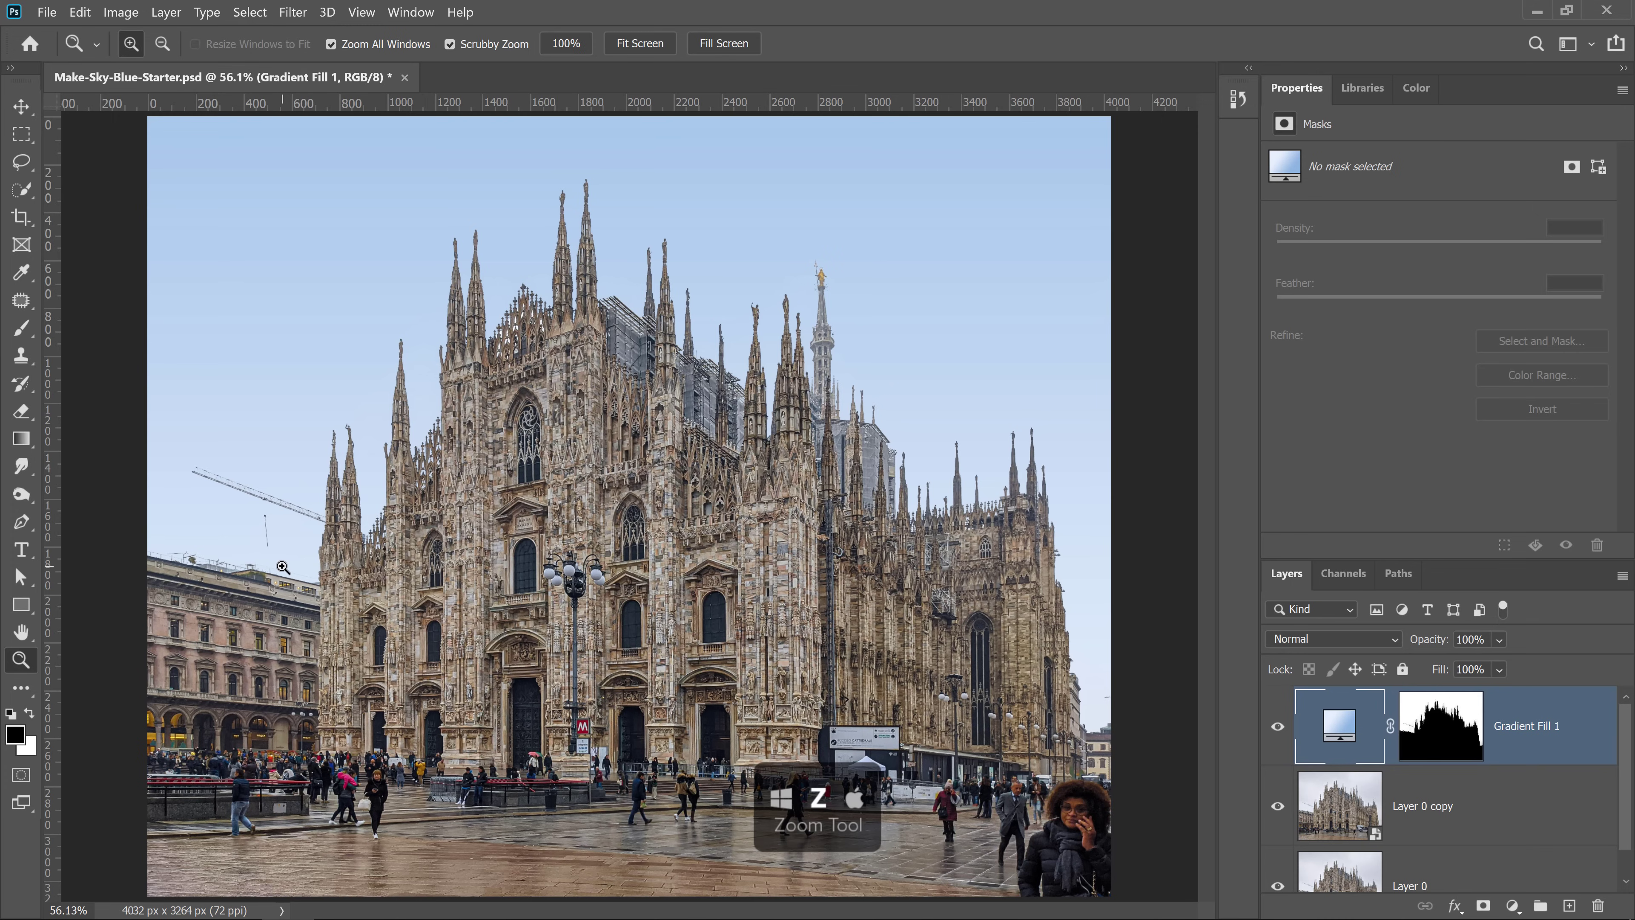
{"action": "left_click", "coordinate": [282, 567]}
{"action": "left_click", "coordinate": [141, 389]}
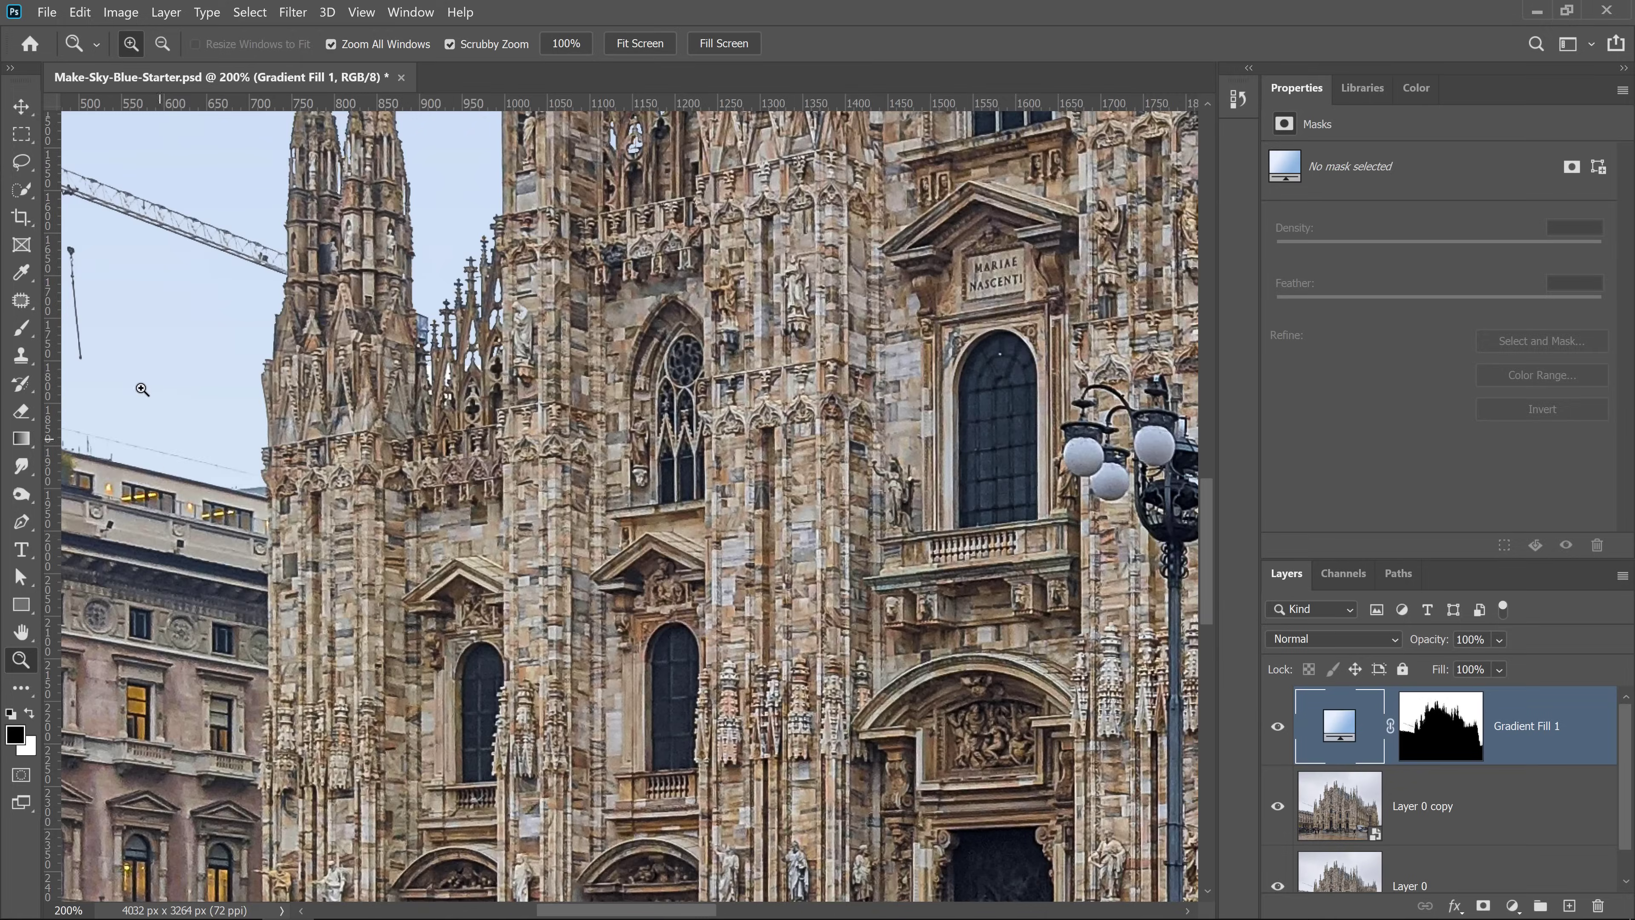
{"action": "left_click", "coordinate": [142, 389]}
{"action": "left_click_drag", "start_coordinate": [175, 427], "coordinate": [701, 636]}
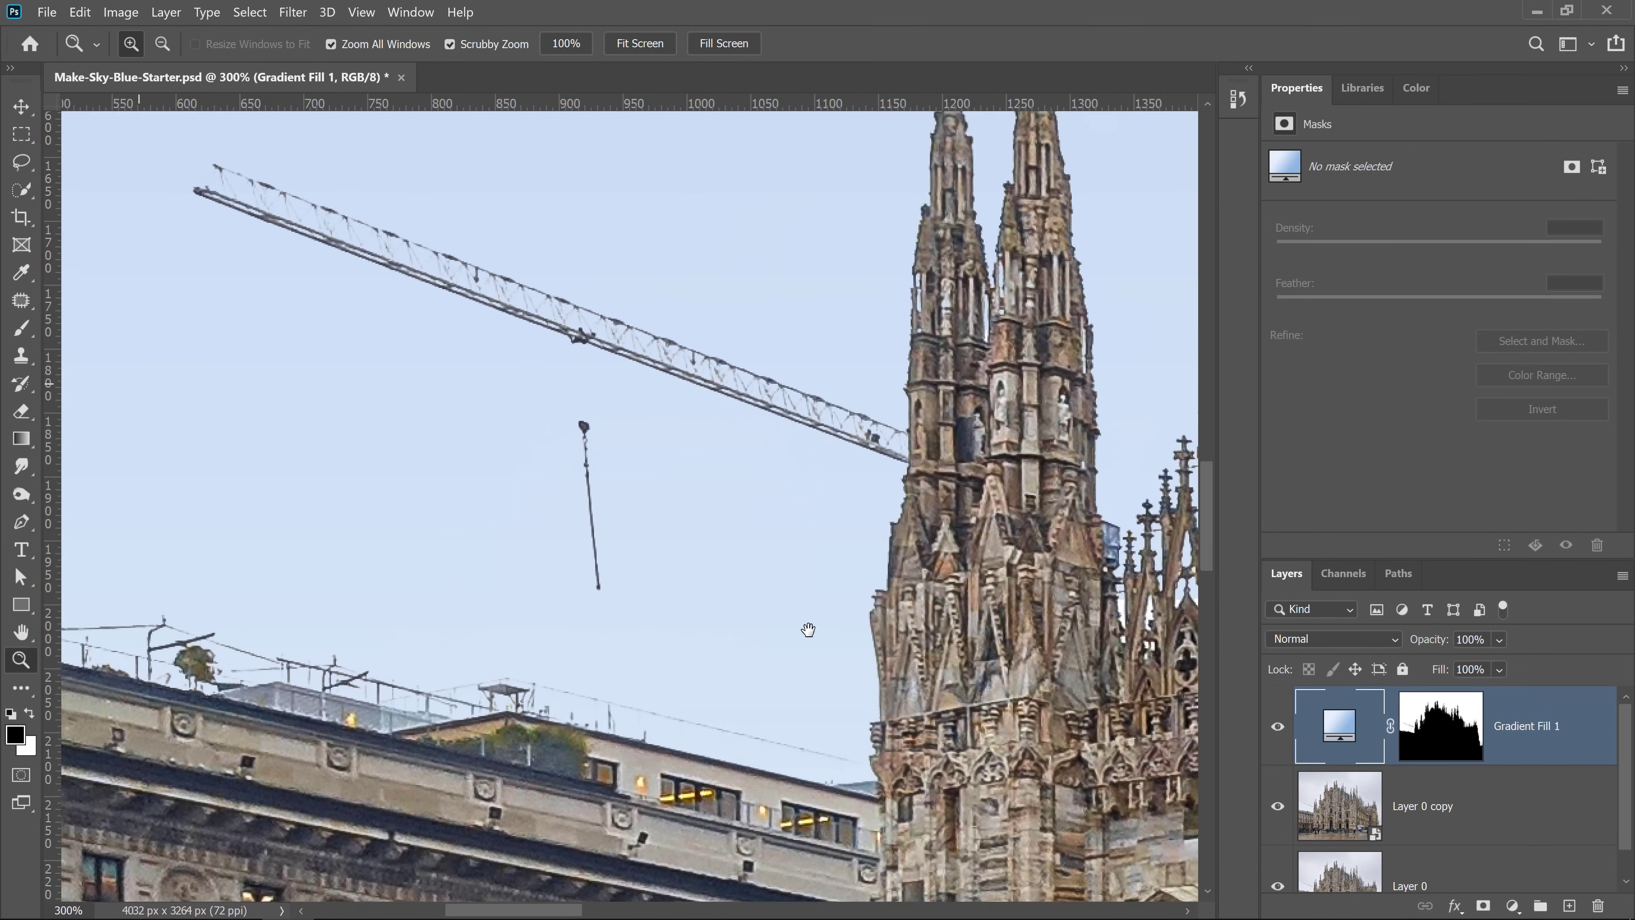
{"action": "left_click_drag", "start_coordinate": [809, 630], "coordinate": [869, 610]}
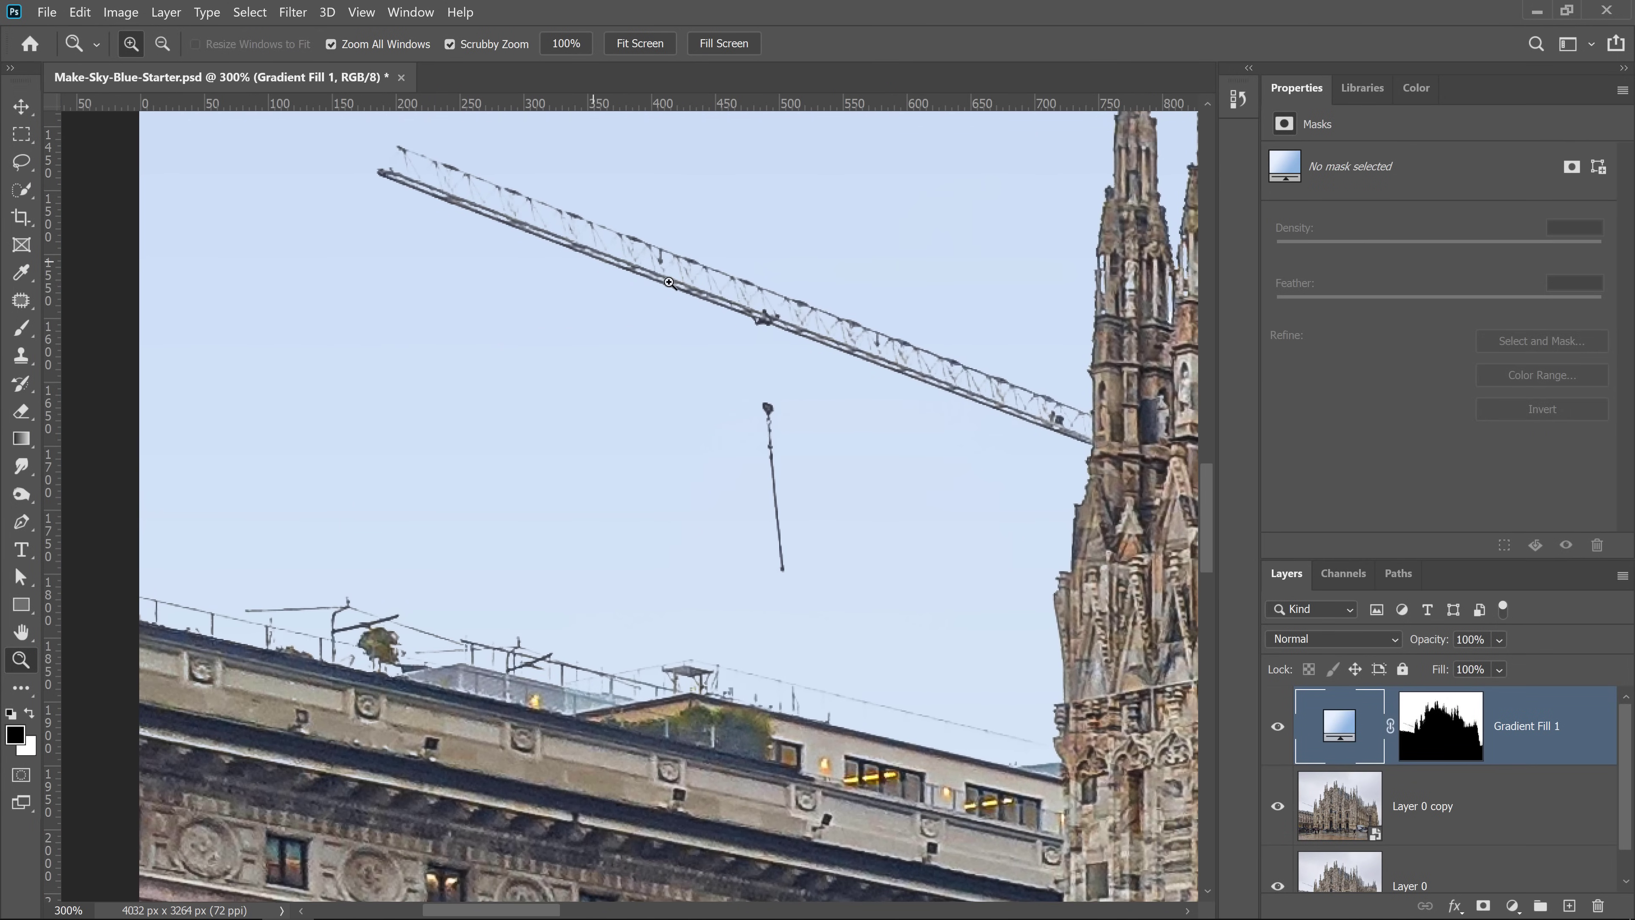
{"action": "left_click", "coordinate": [1278, 728]}
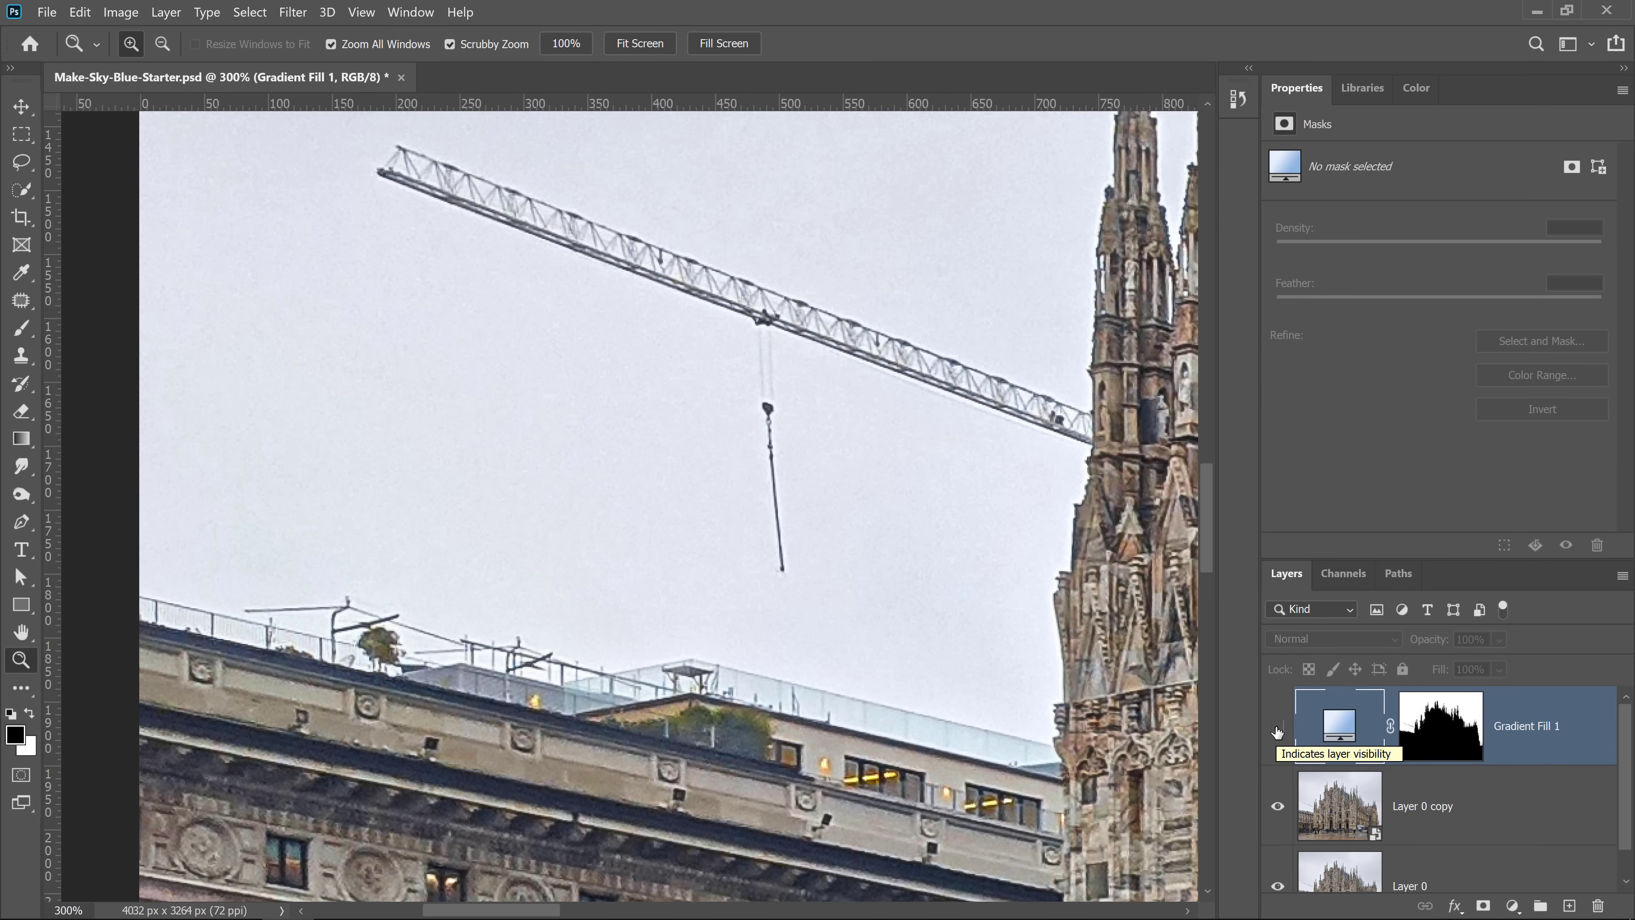
{"action": "left_click", "coordinate": [1278, 728]}
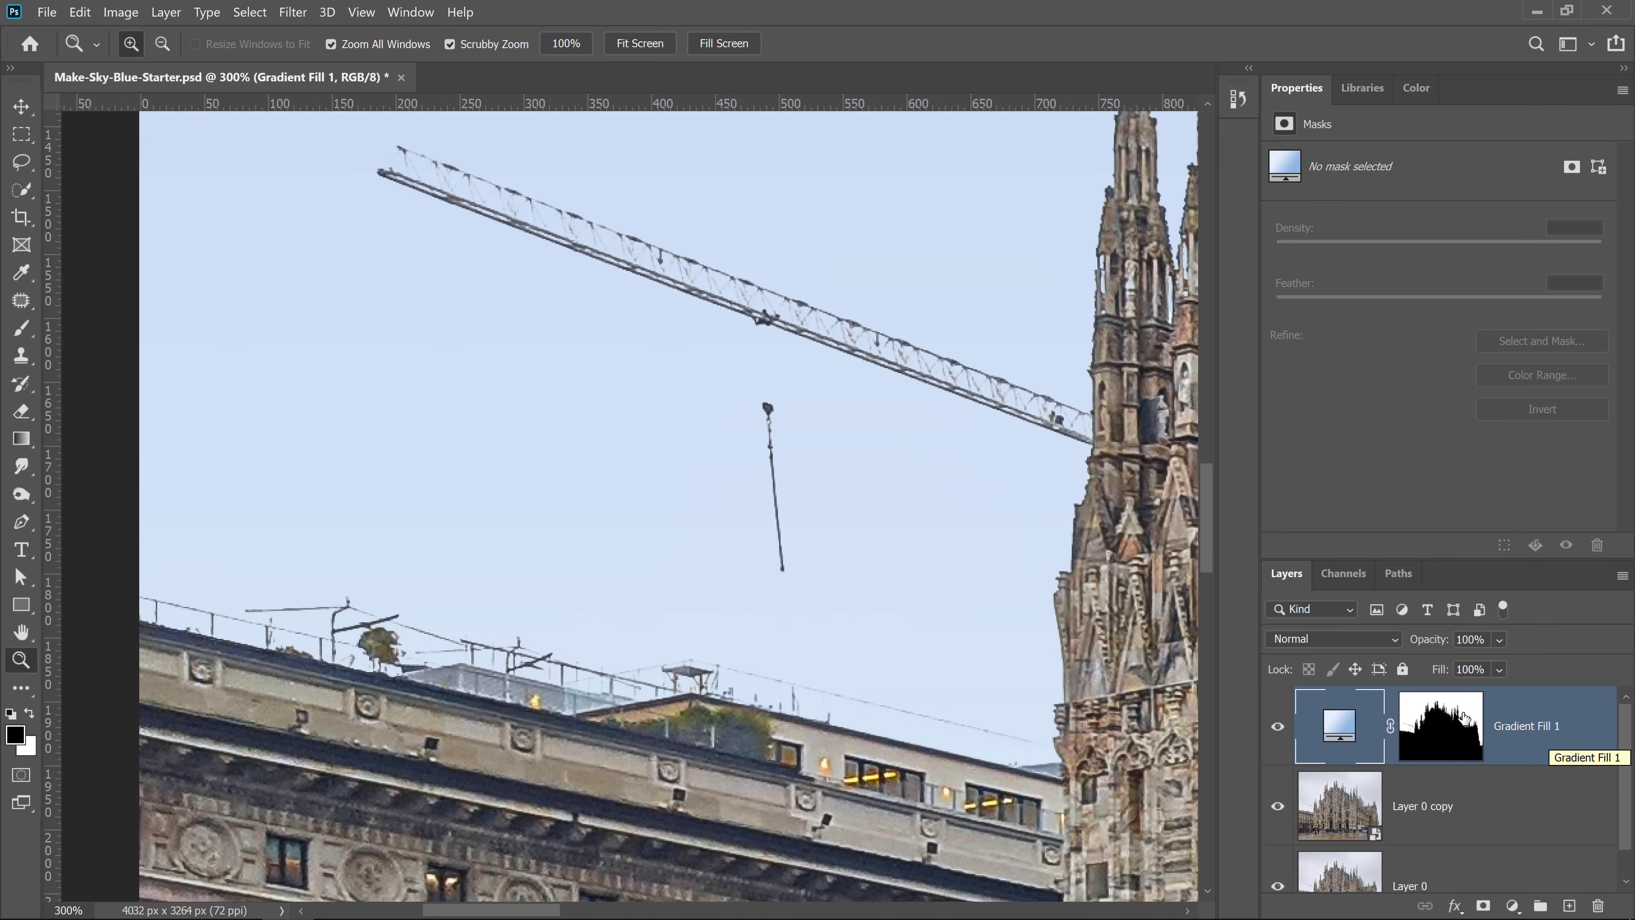
Step: Set the Gradient Fill 1 layer's blend mode to Multiply and compare the crane area with the layer hidden and shown
{"action": "left_click", "coordinate": [1397, 641]}
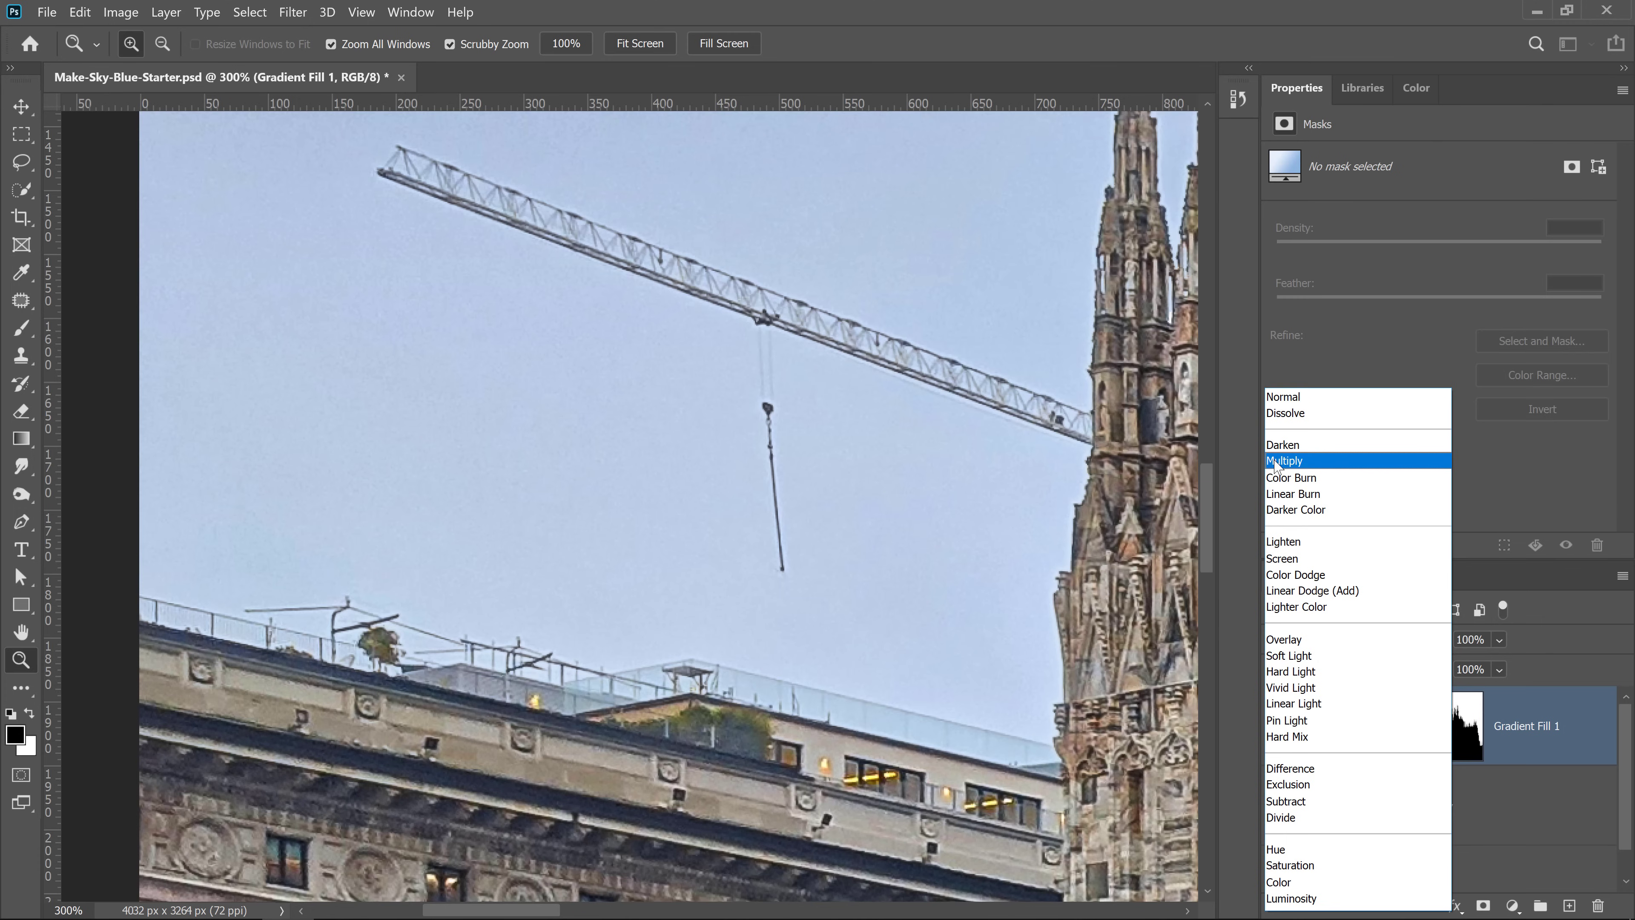
{"action": "left_click", "coordinate": [1276, 463]}
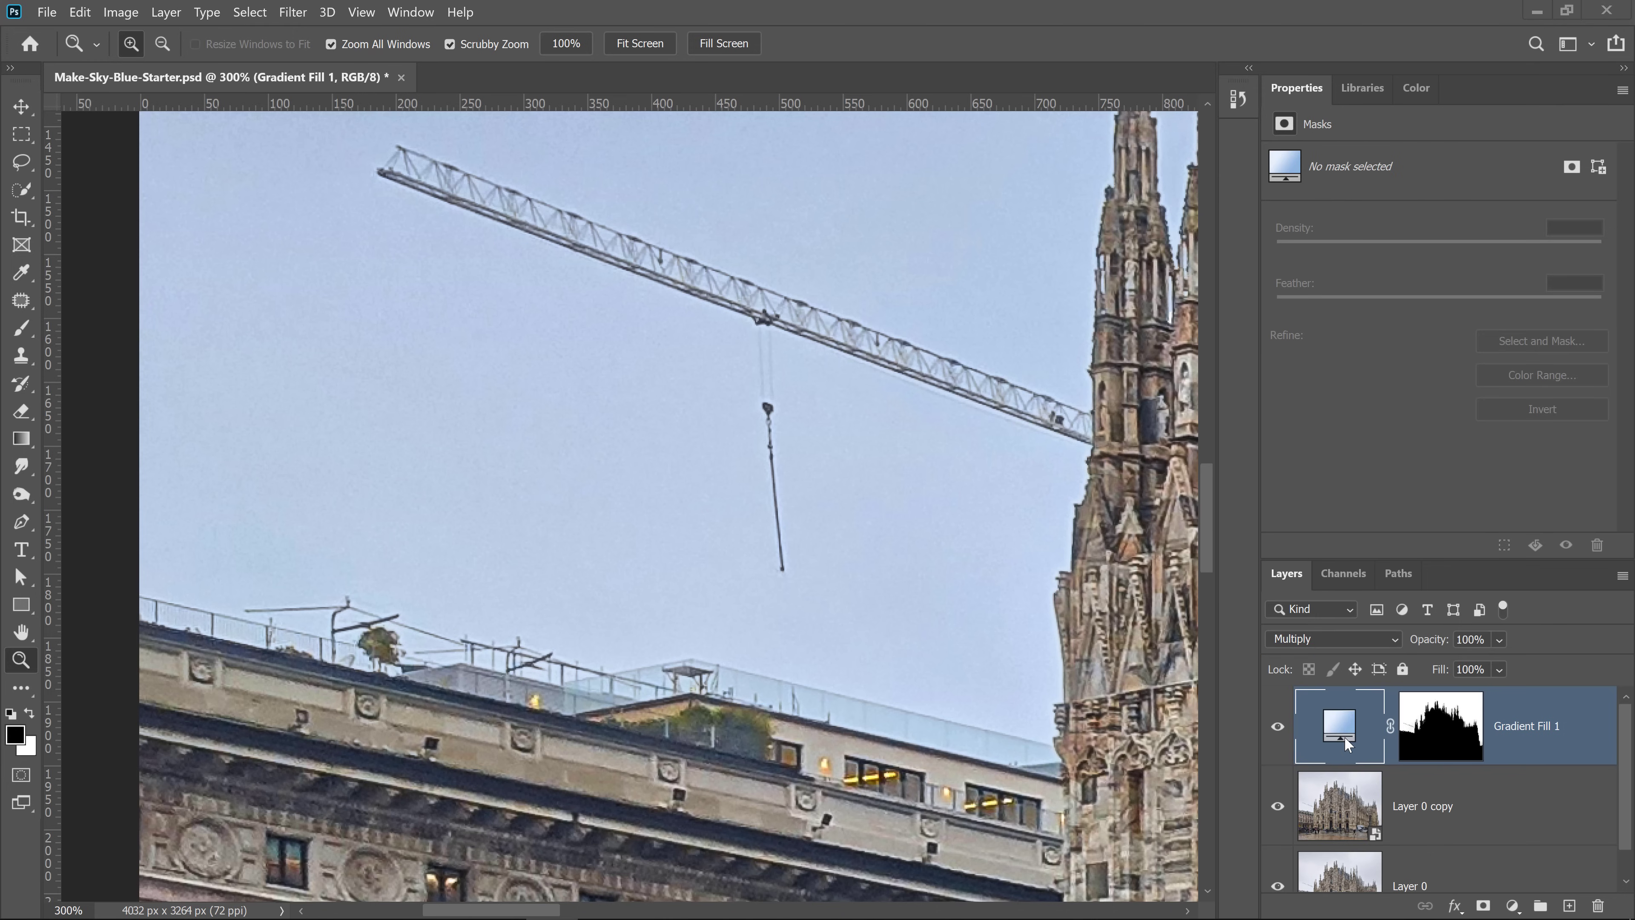
{"action": "left_click", "coordinate": [1278, 734]}
{"action": "left_click", "coordinate": [1278, 734]}
{"action": "left_click", "coordinate": [1278, 734]}
{"action": "left_click", "coordinate": [1279, 734]}
Step: Compare the whole photo's sky with the Multiply gradient fill hidden and shown
{"action": "left_click", "coordinate": [19, 633]}
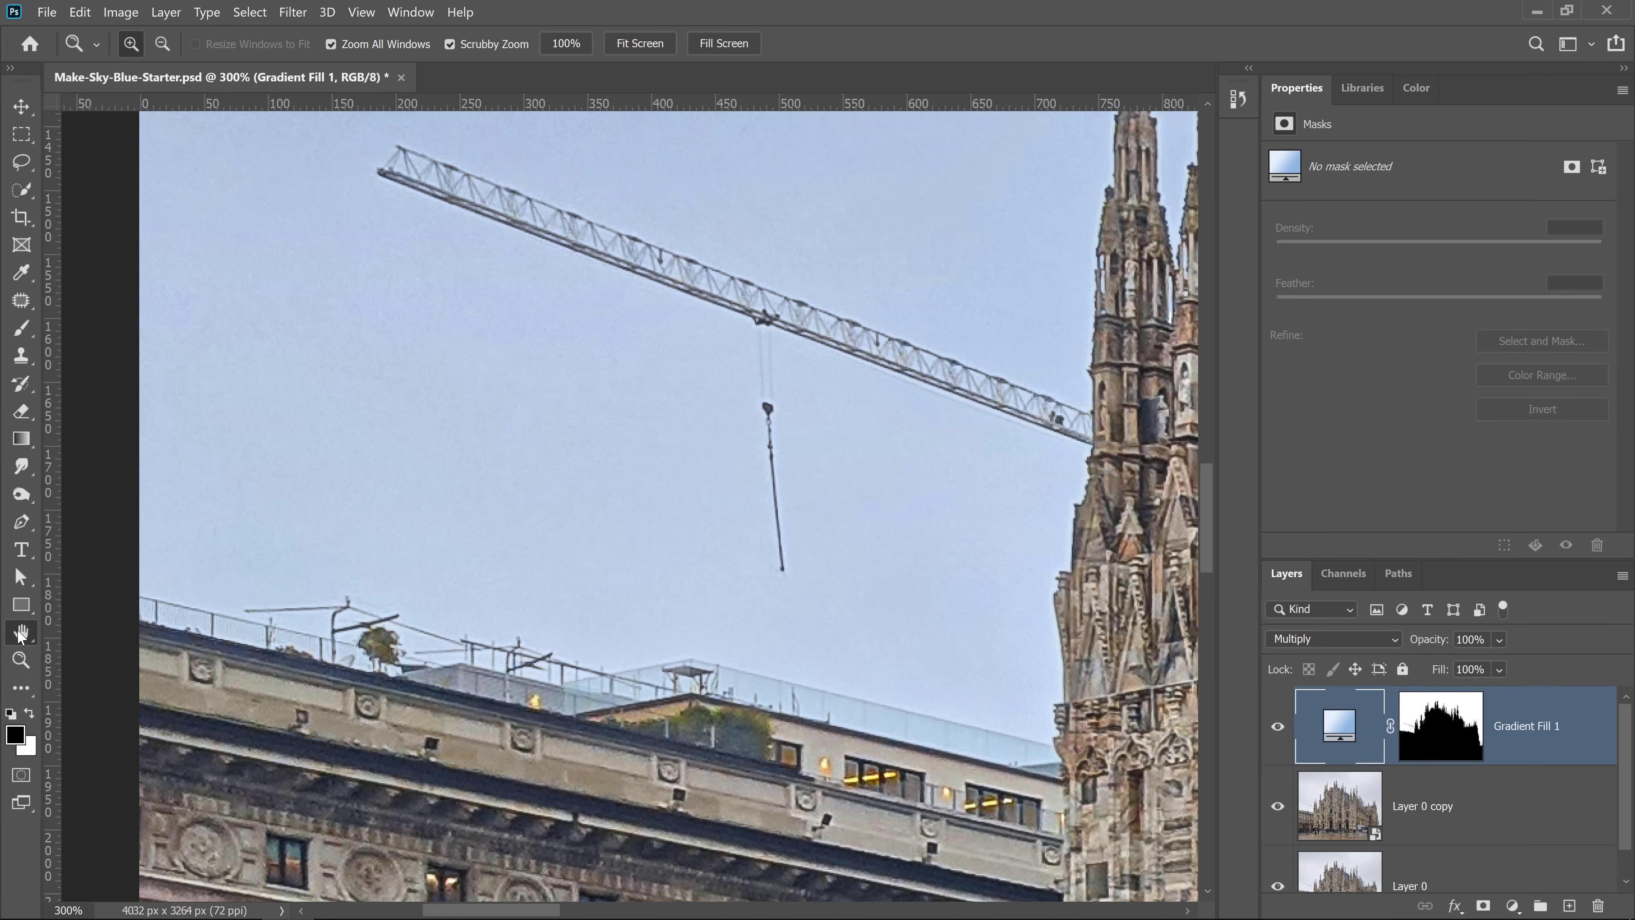
{"action": "double_click", "coordinate": [20, 634]}
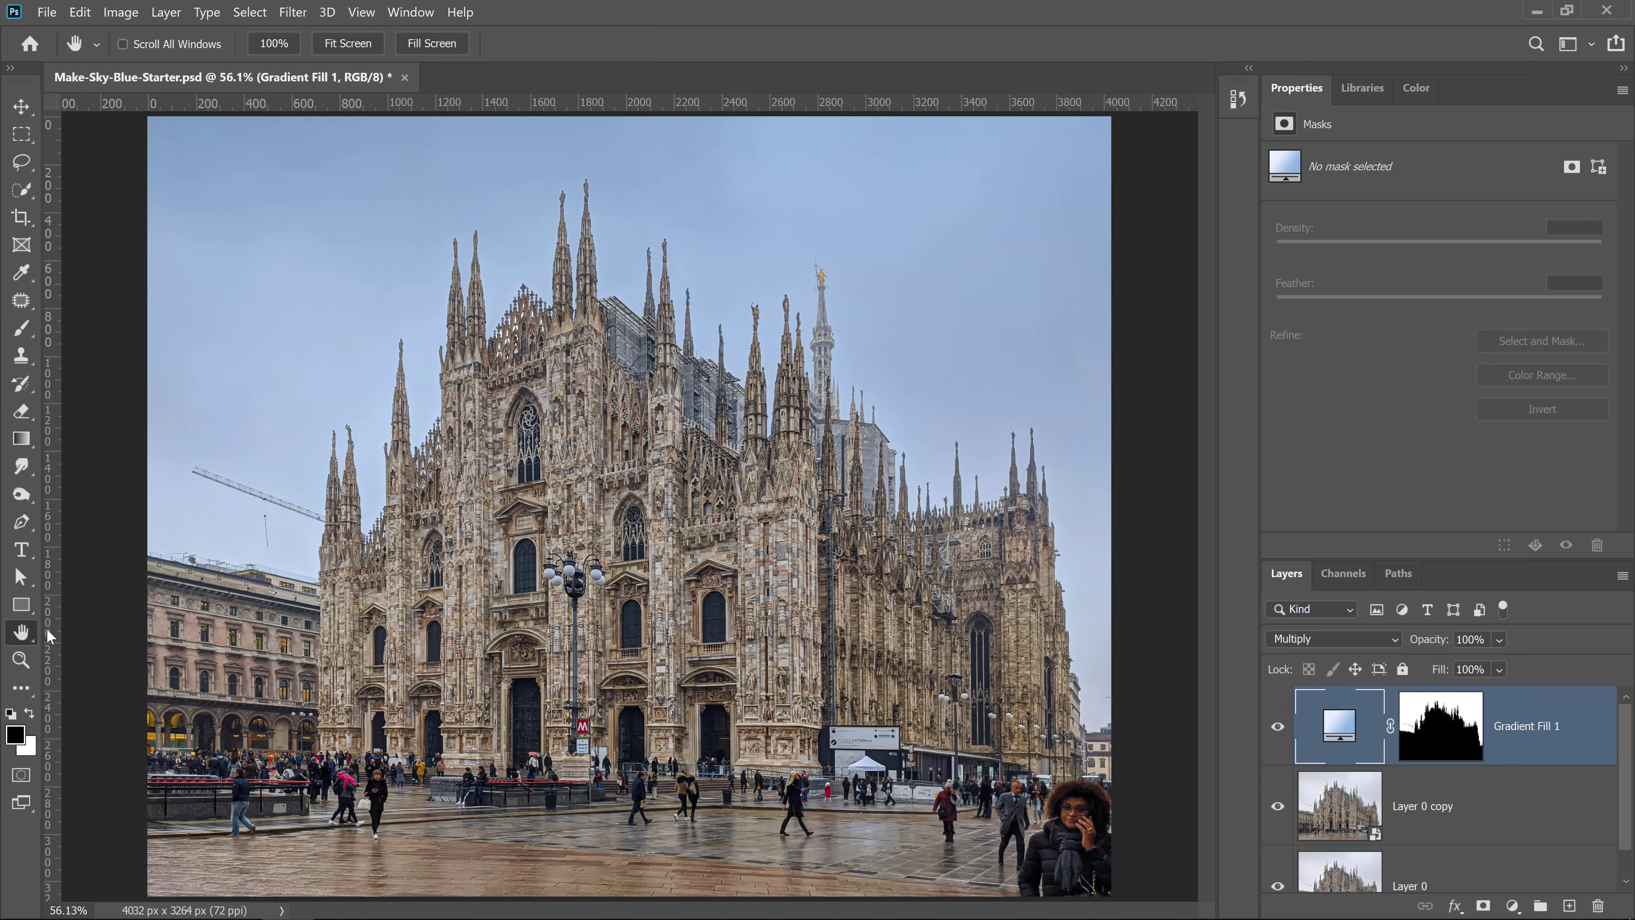
{"action": "left_click", "coordinate": [1278, 727]}
{"action": "left_click", "coordinate": [1278, 726]}
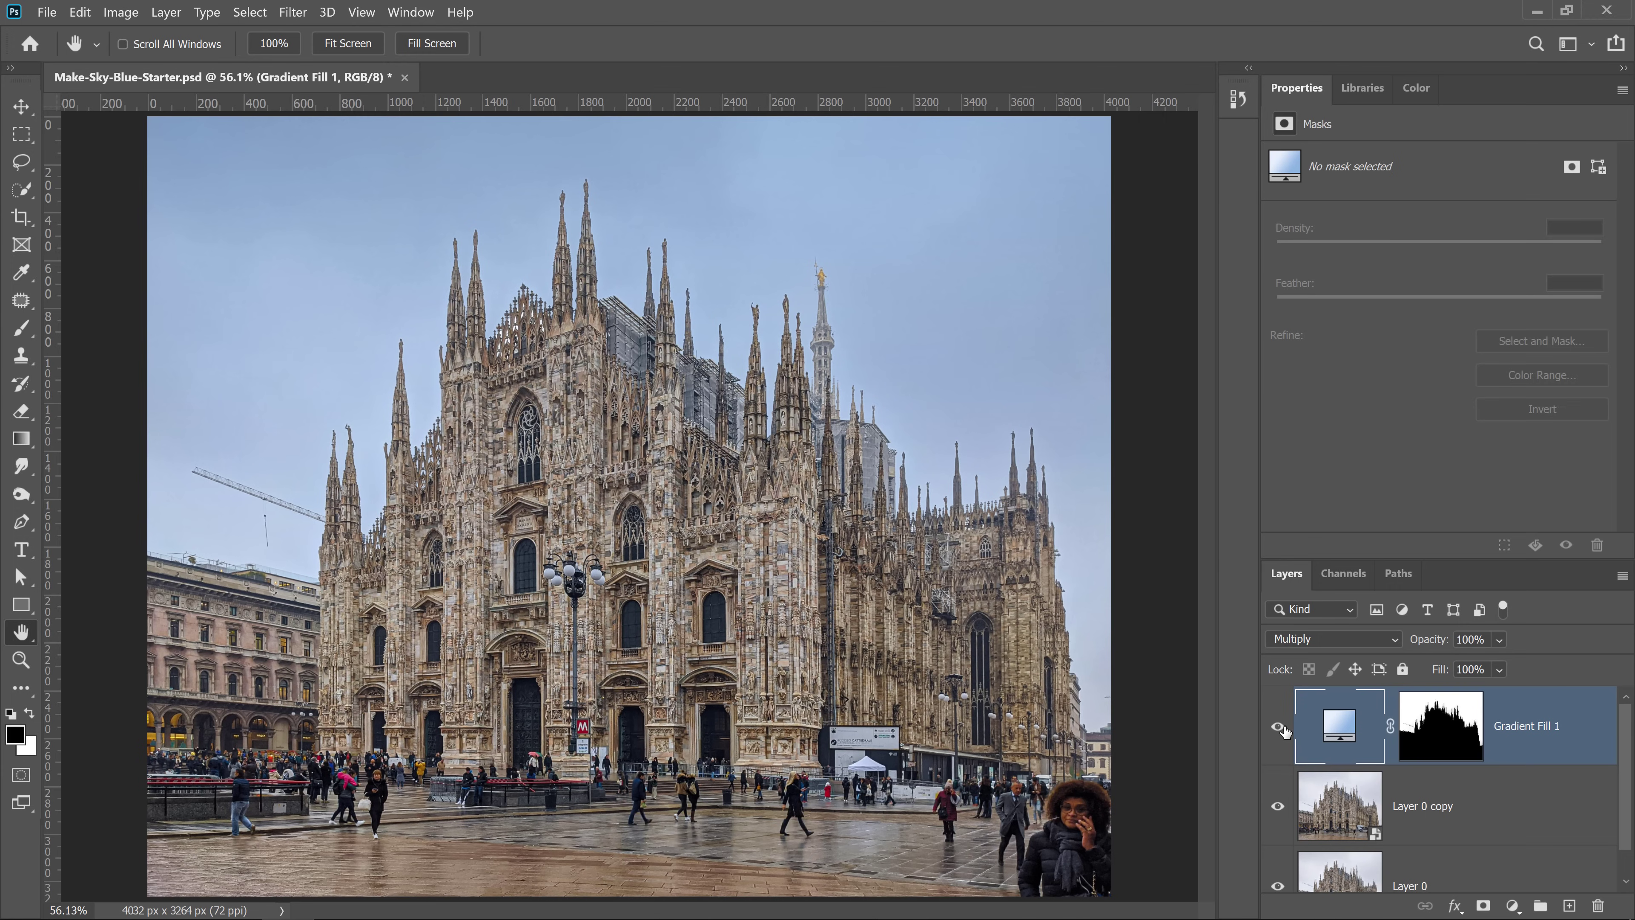
{"action": "left_click", "coordinate": [1279, 728]}
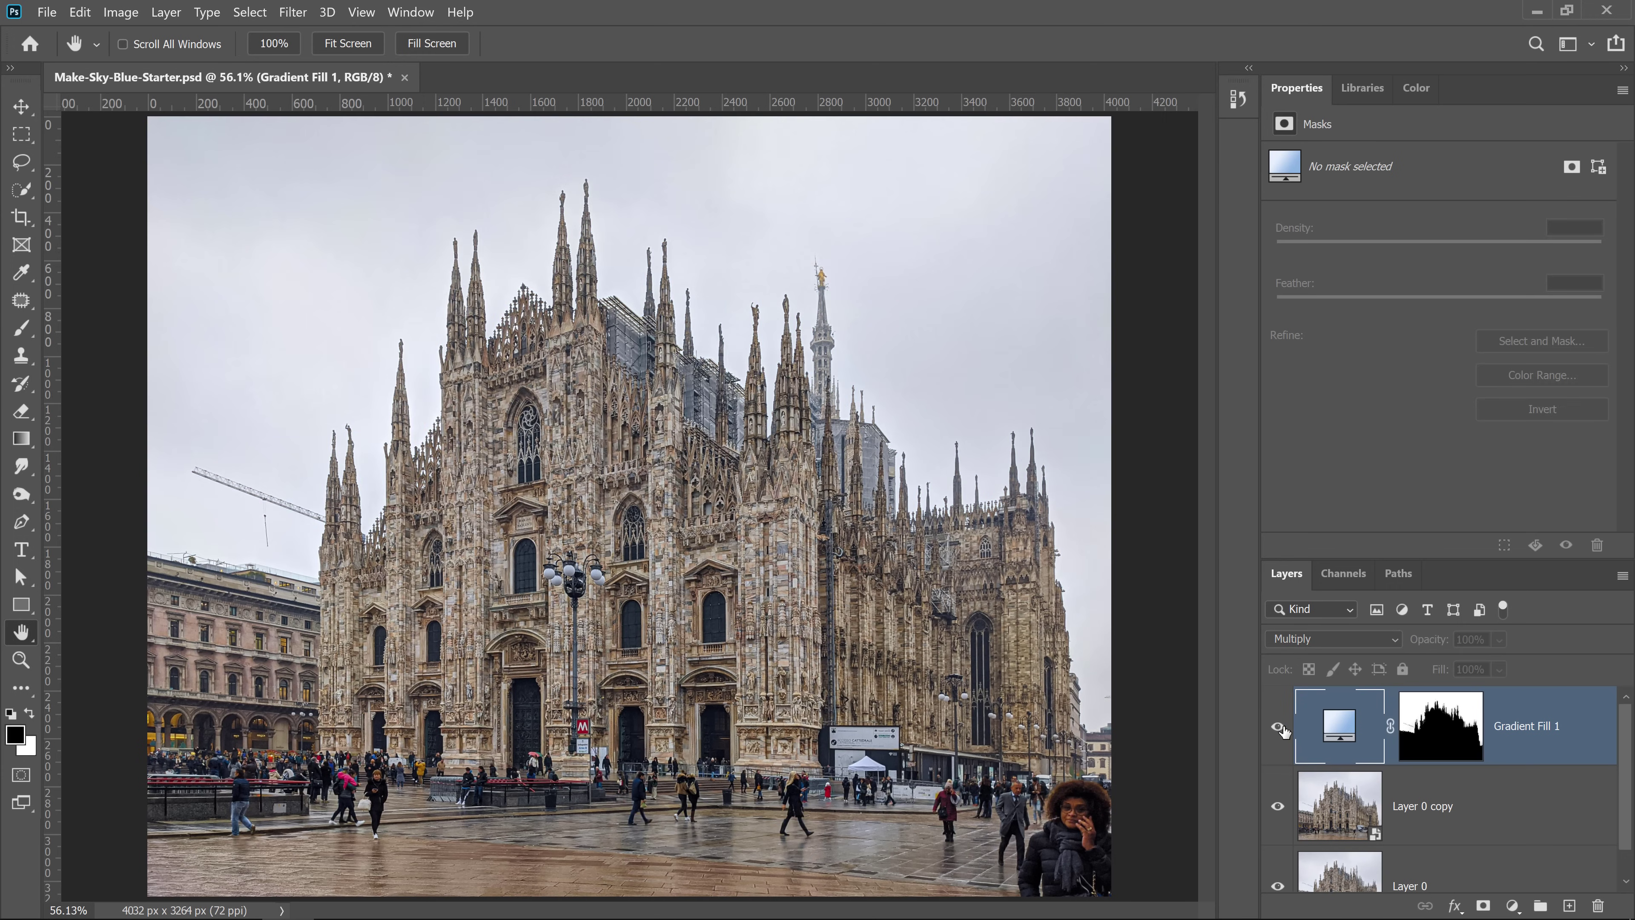
{"action": "left_click", "coordinate": [1280, 728]}
Step: Try the Gradient Fill 1 layer at 65% opacity and return it to 100%
{"action": "left_click_drag", "start_coordinate": [1436, 641], "coordinate": [1420, 645]}
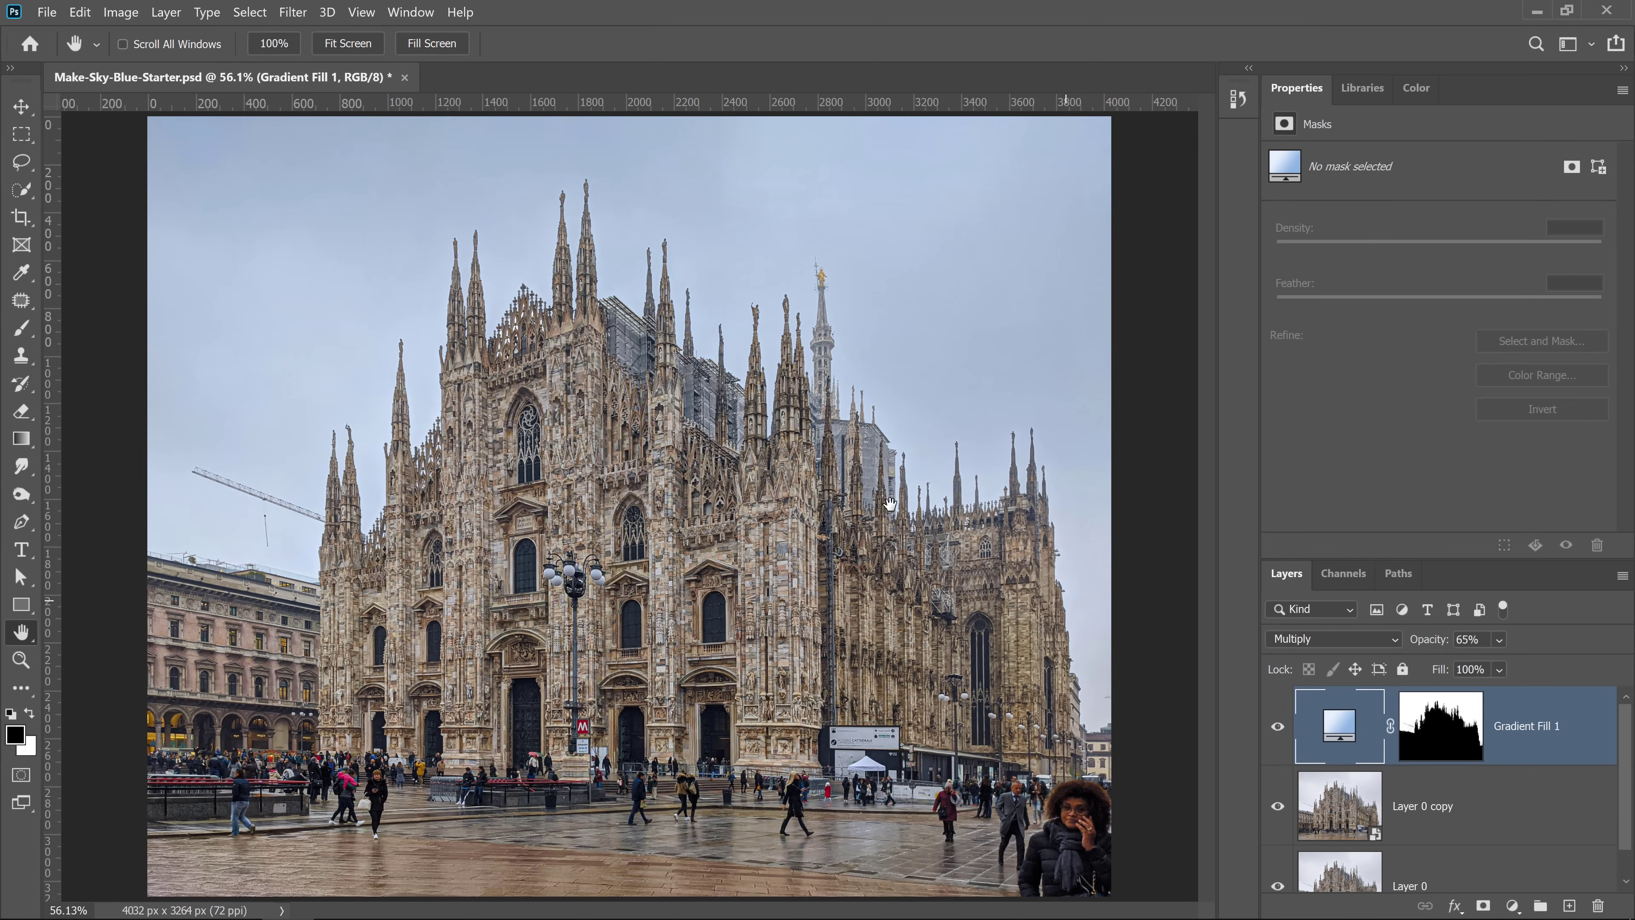
{"action": "left_click_drag", "start_coordinate": [1430, 641], "coordinate": [1528, 657]}
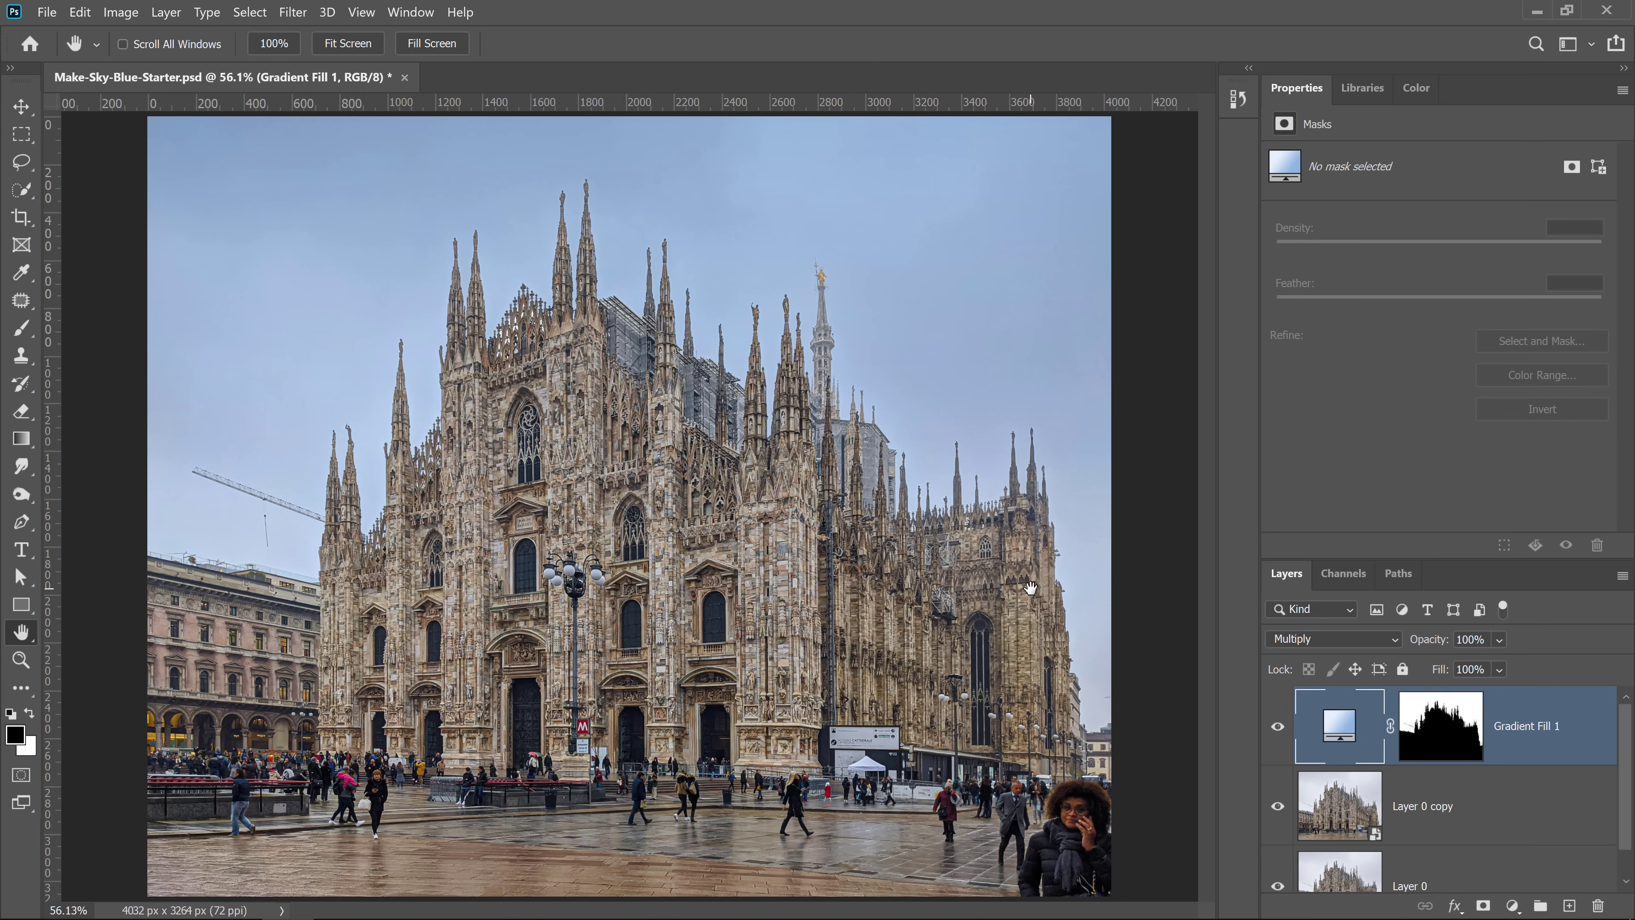
Step: Add a Curves adjustment layer directly above Layer 0 copy and delete its default layer mask
{"action": "left_click", "coordinate": [1375, 813]}
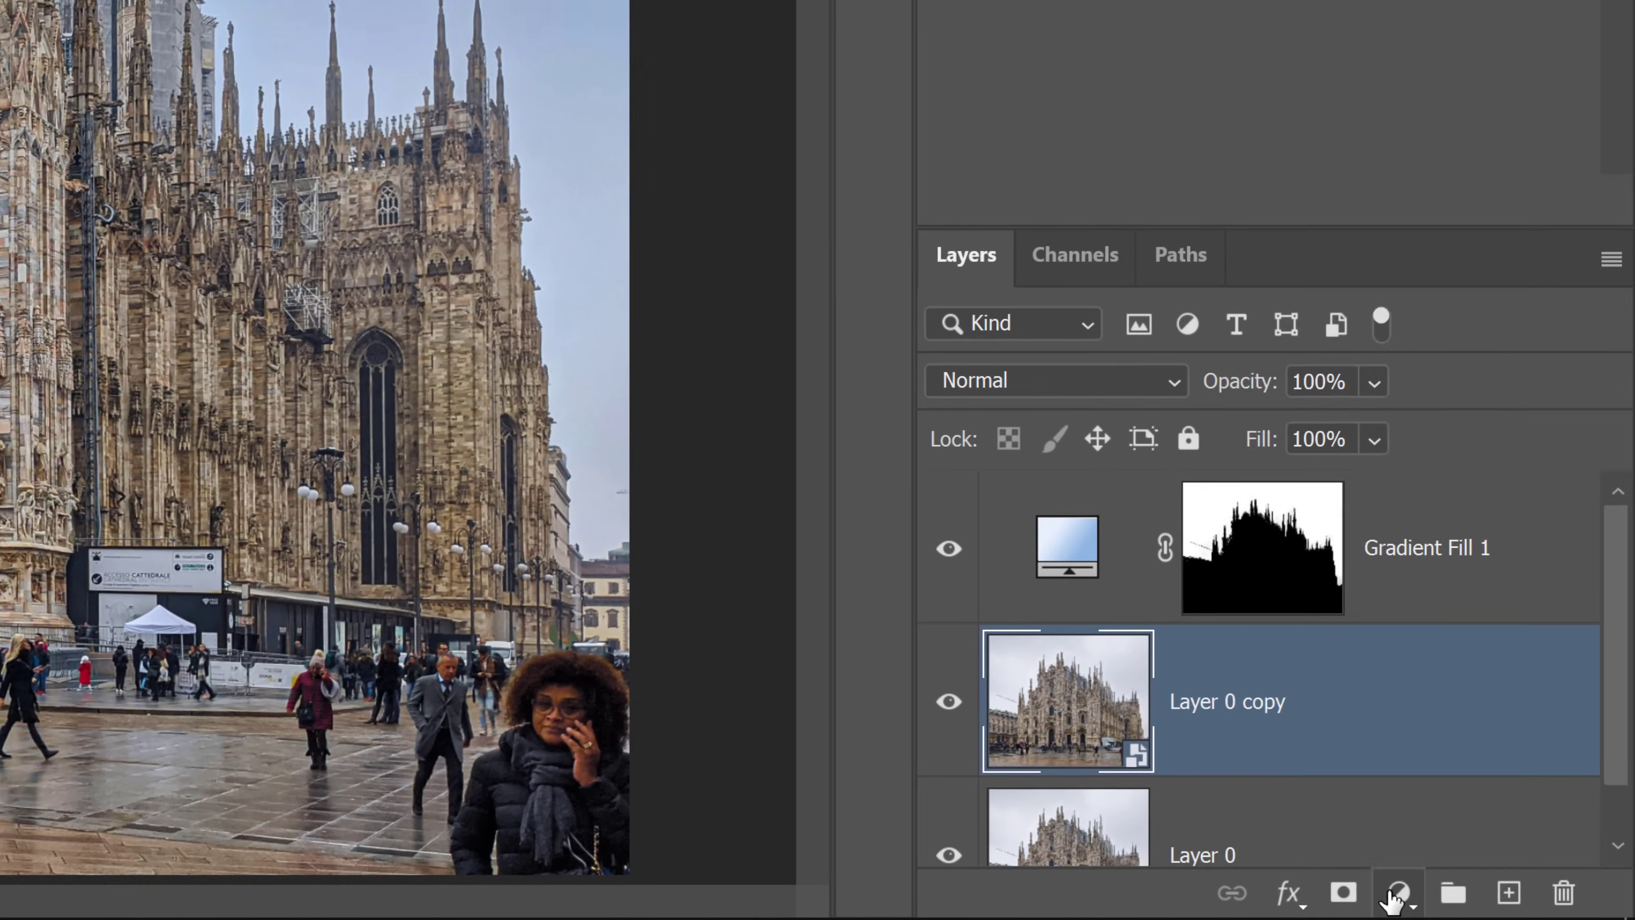
{"action": "left_click", "coordinate": [1512, 906]}
{"action": "left_click", "coordinate": [1370, 364]}
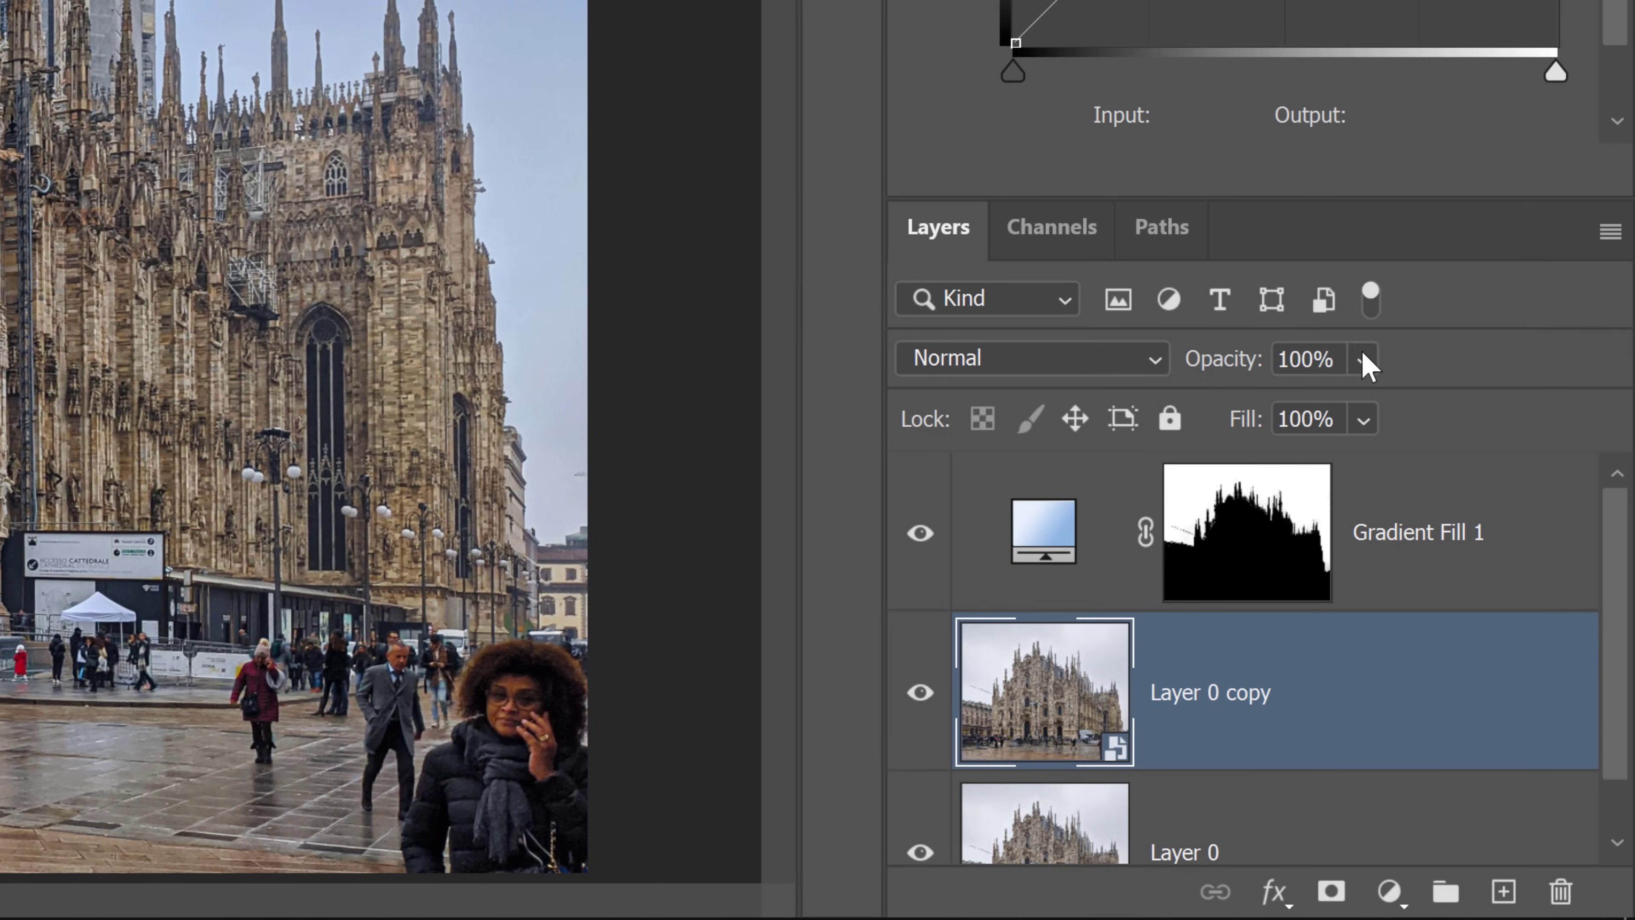
{"action": "right_click", "coordinate": [1250, 708]}
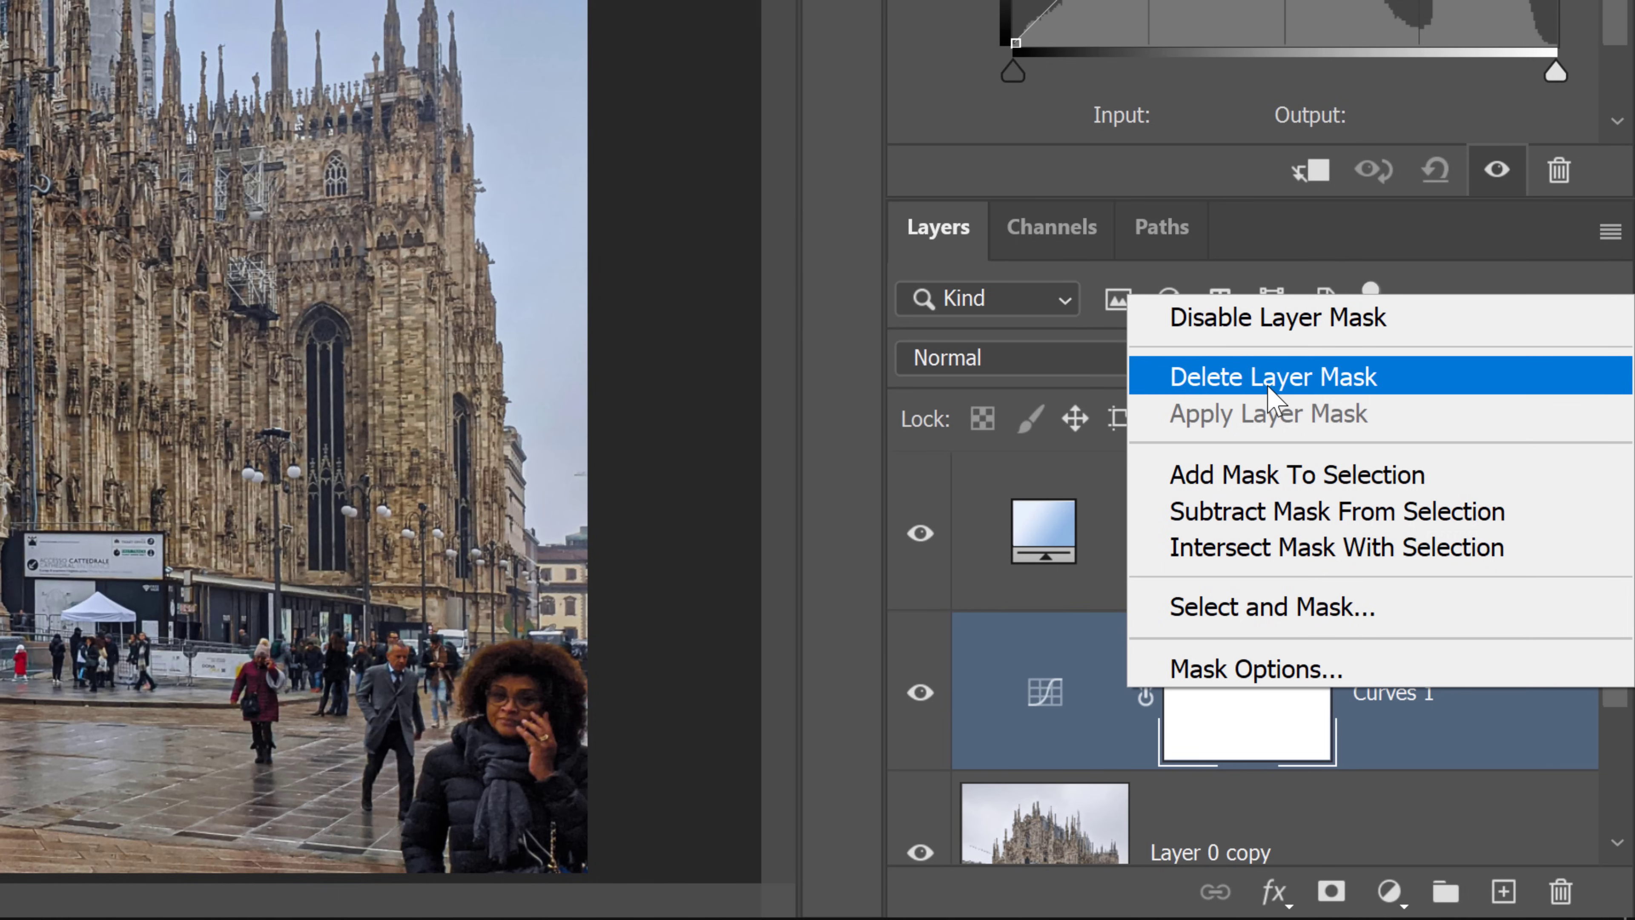
{"action": "left_click", "coordinate": [1435, 381]}
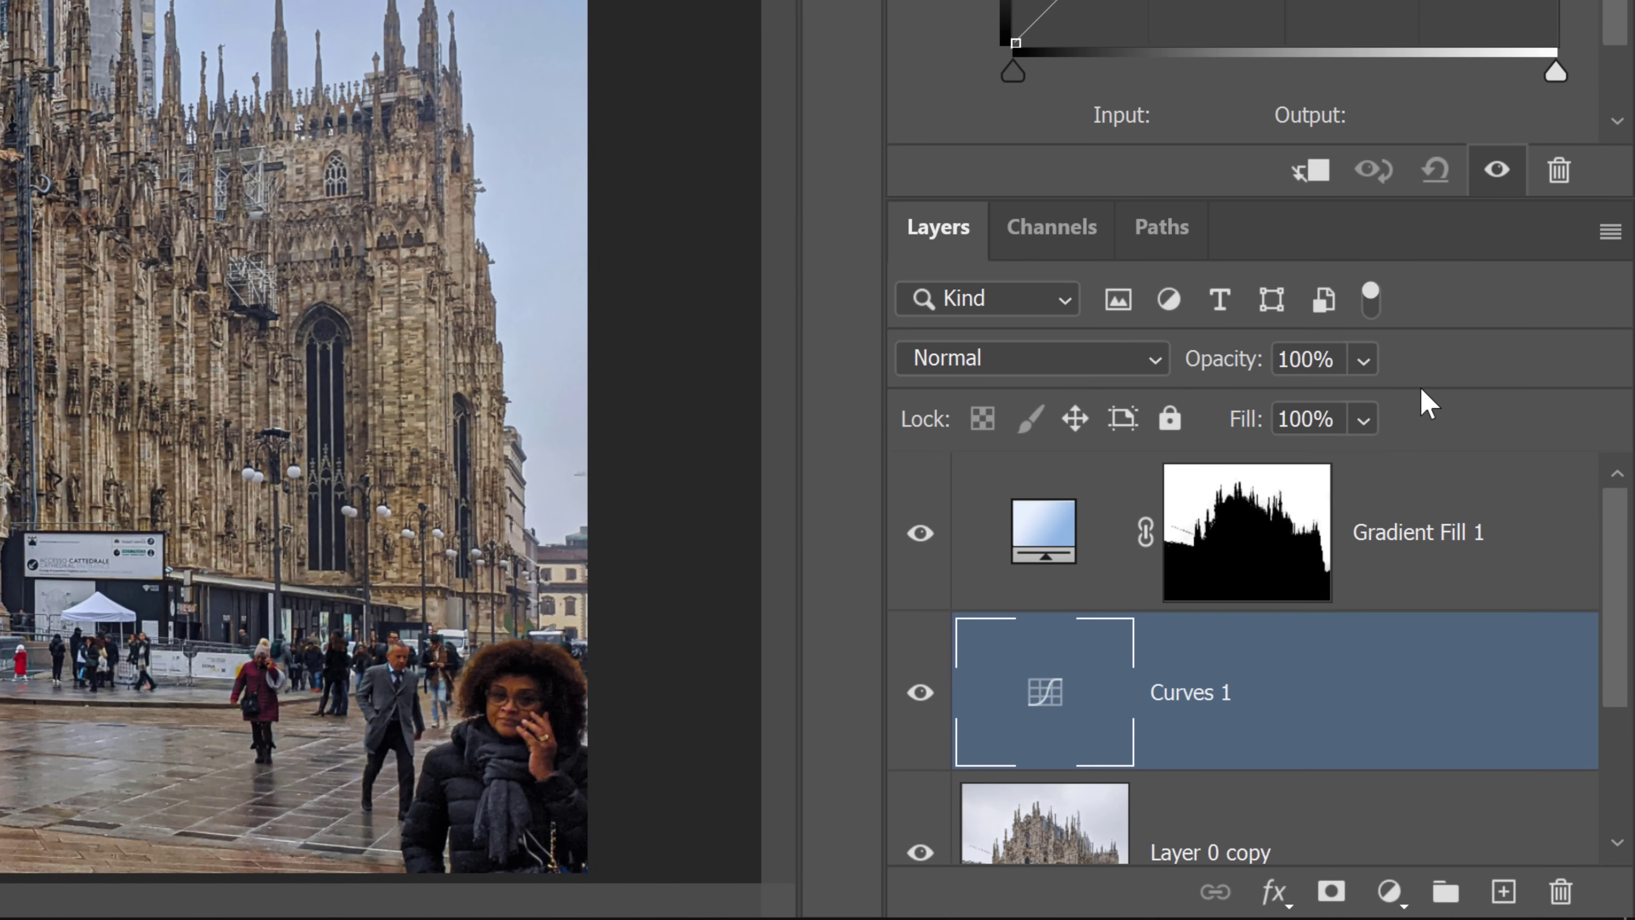
Step: Copy the Gradient Fill 1 layer's mask onto the Curves 1 layer and make the Curves layer active
{"action": "left_click", "coordinate": [1272, 529]}
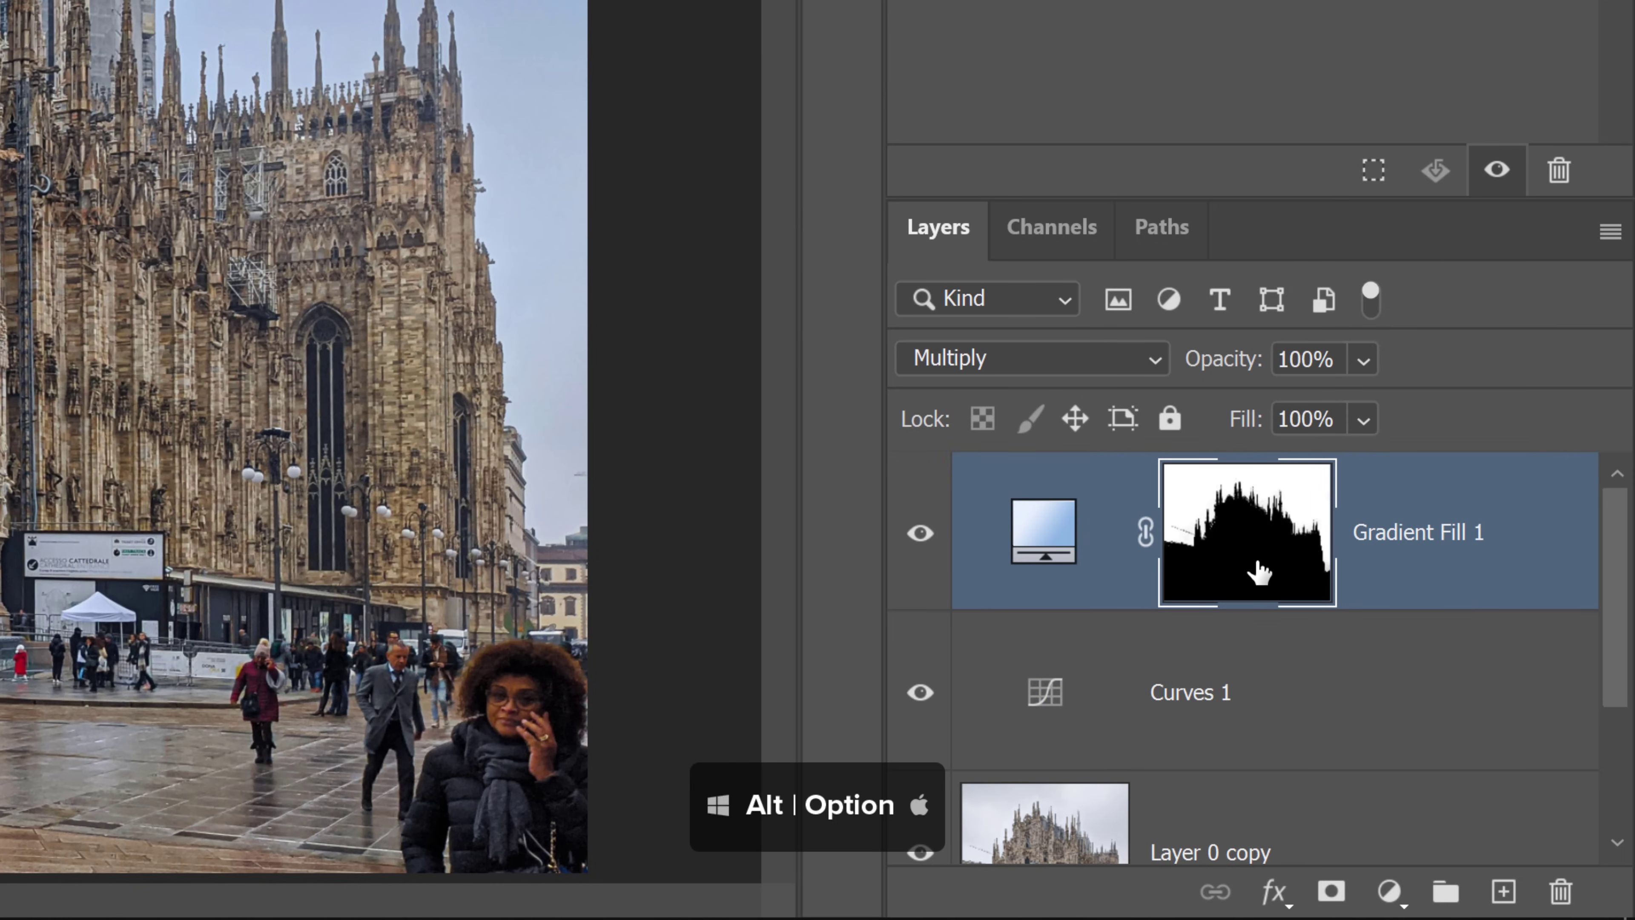
{"action": "left_click_drag", "start_coordinate": [1252, 529], "coordinate": [1274, 680]}
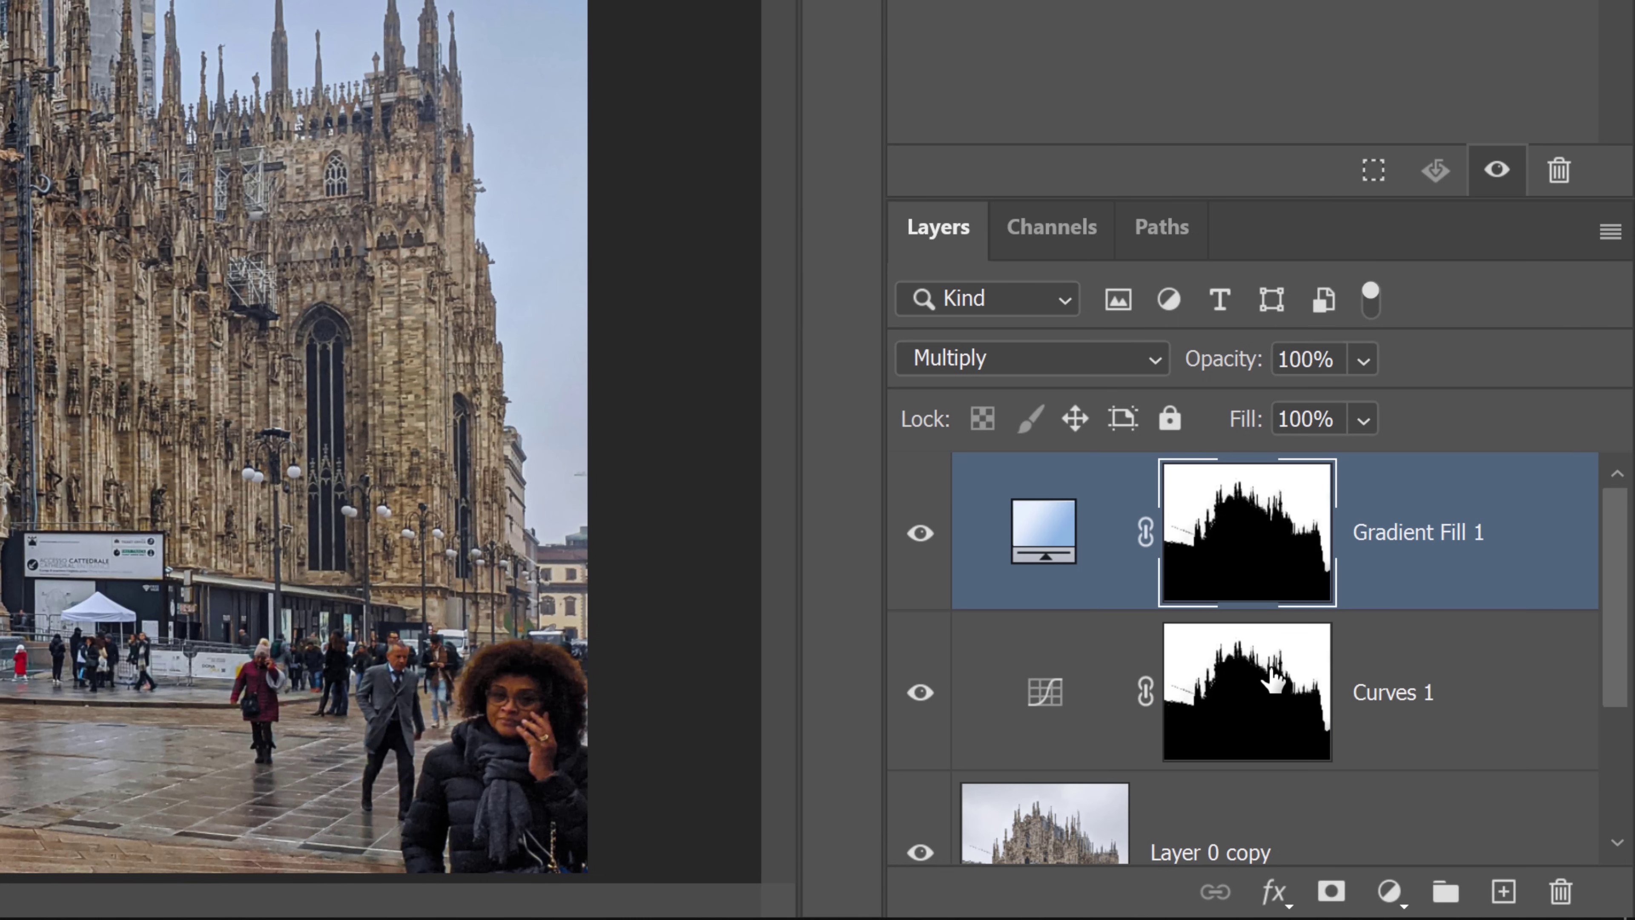
{"action": "left_click", "coordinate": [1059, 701]}
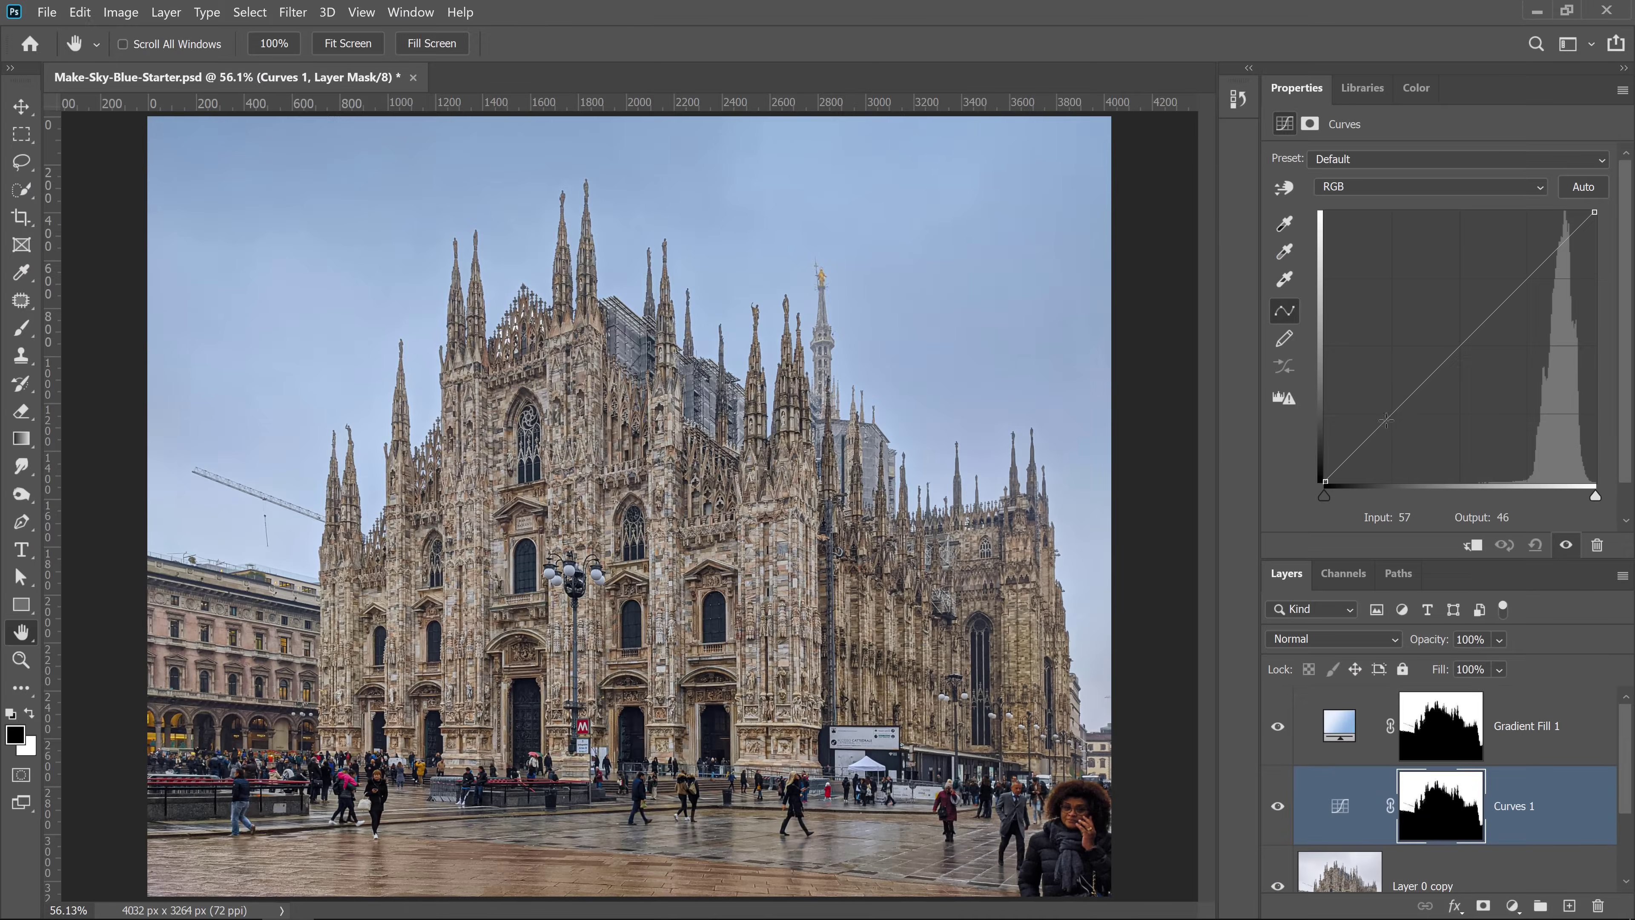
Step: Try a strong darkening curve on the sky with a point at input 212, output 86, and delete the added points
{"action": "mouse_move", "coordinate": [1500, 358]}
{"action": "left_mouse_down"}
{"action": "mouse_move", "coordinate": [1449, 293]}
{"action": "mouse_move", "coordinate": [1549, 390]}
{"action": "left_mouse_up"}
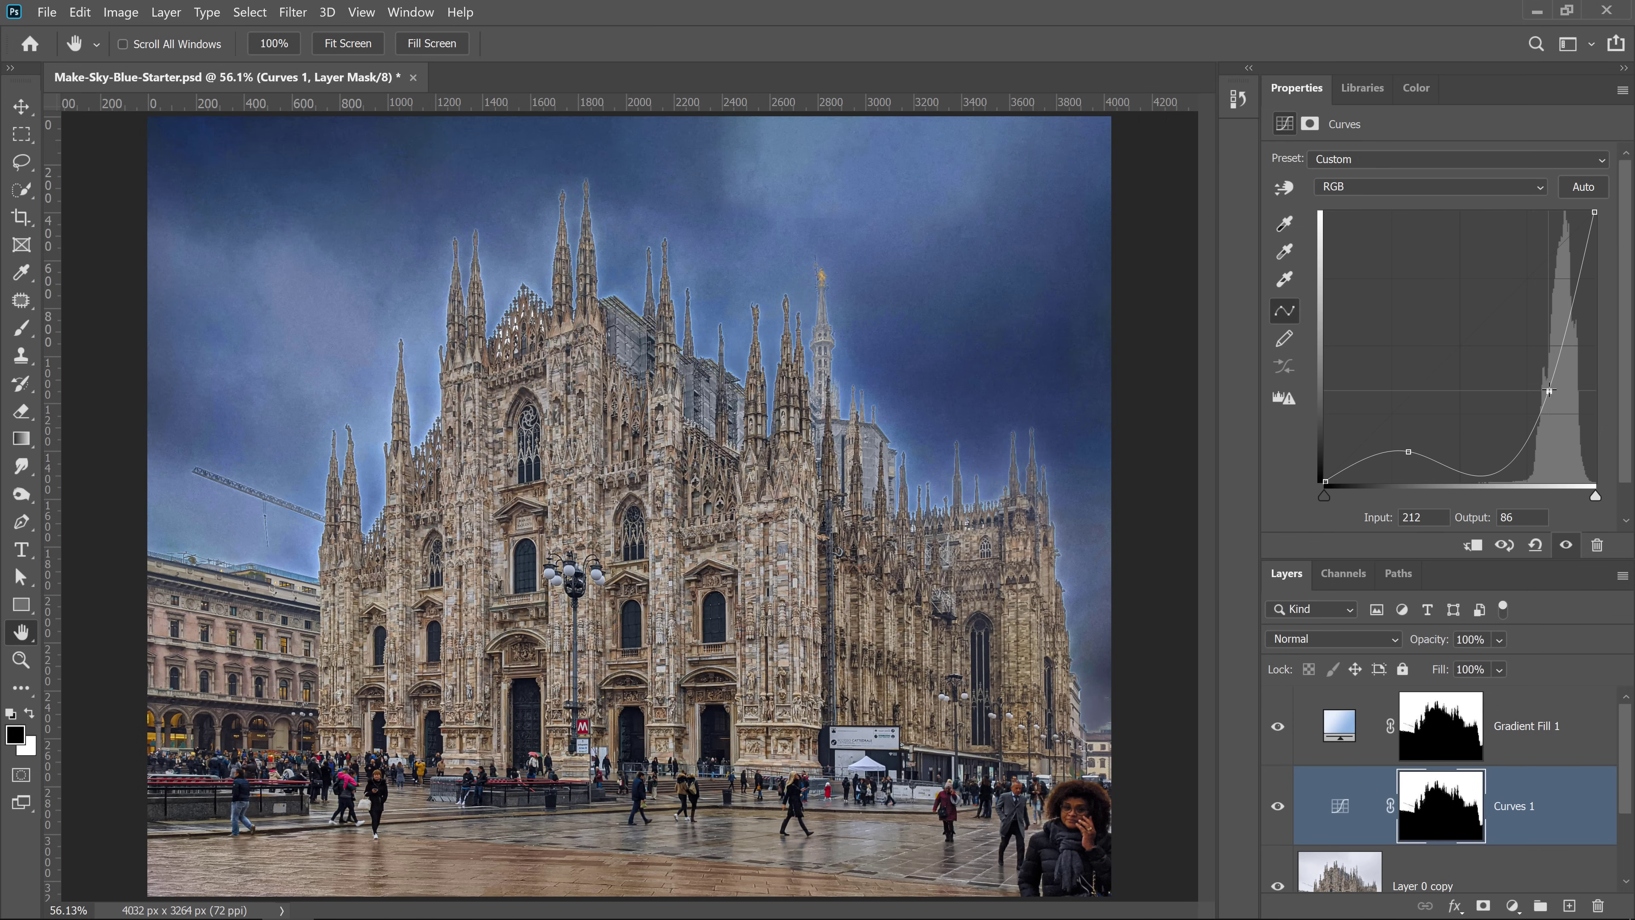
{"action": "key", "text": "Delete"}
{"action": "key", "text": "Delete"}
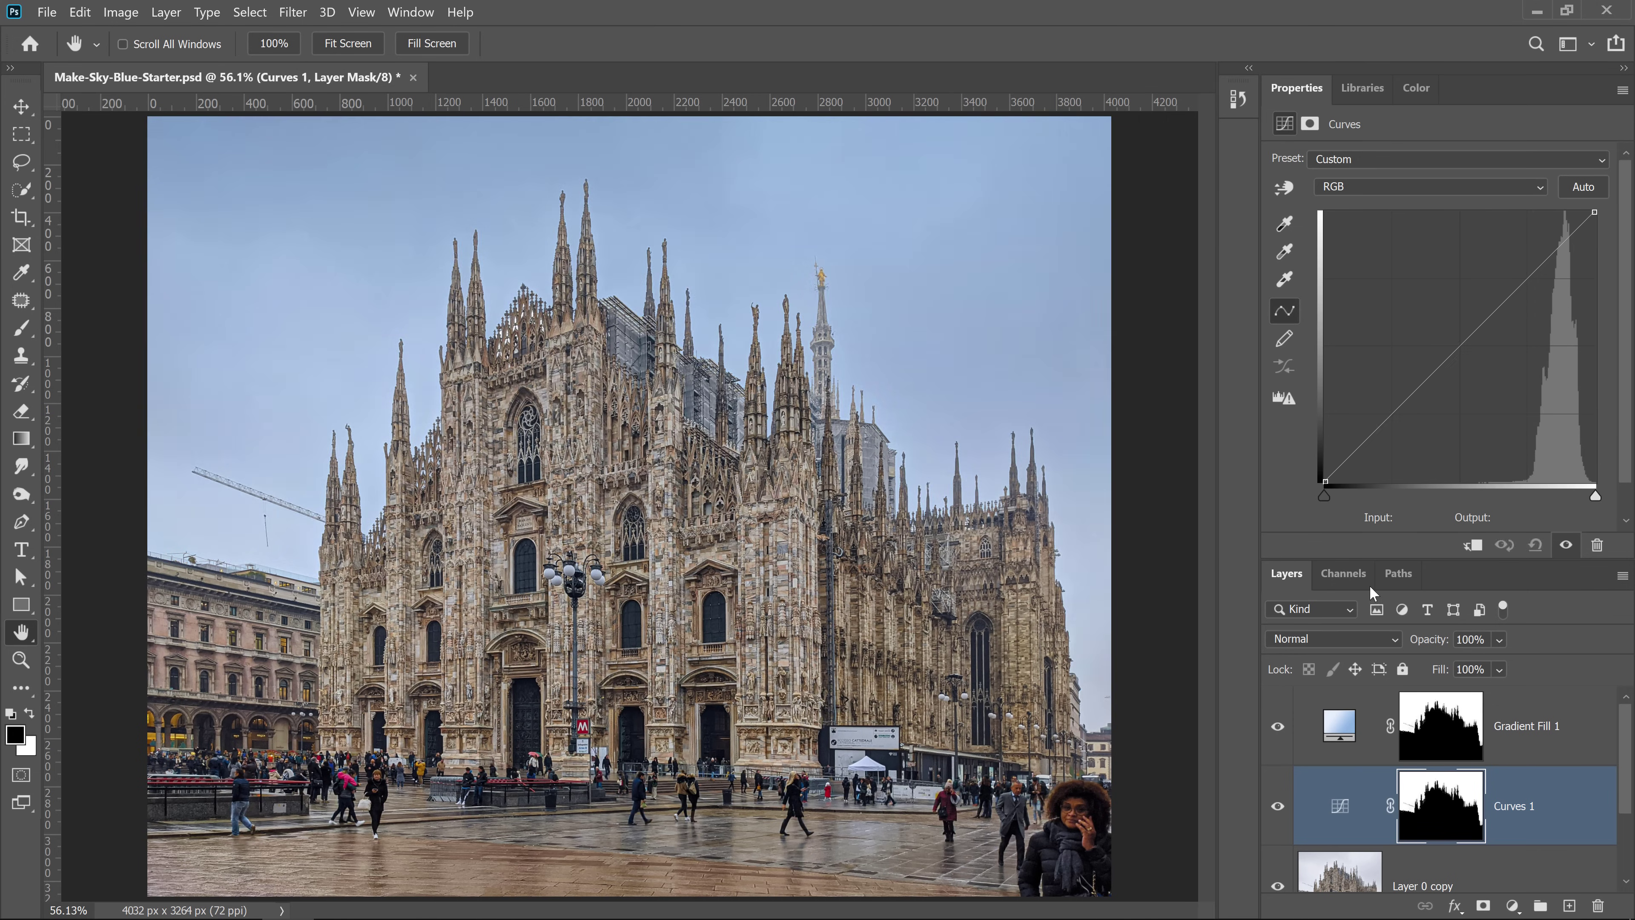
Step: Invert the Curves 1 layer's mask and make its curve active for editing
{"action": "left_click", "coordinate": [1426, 800]}
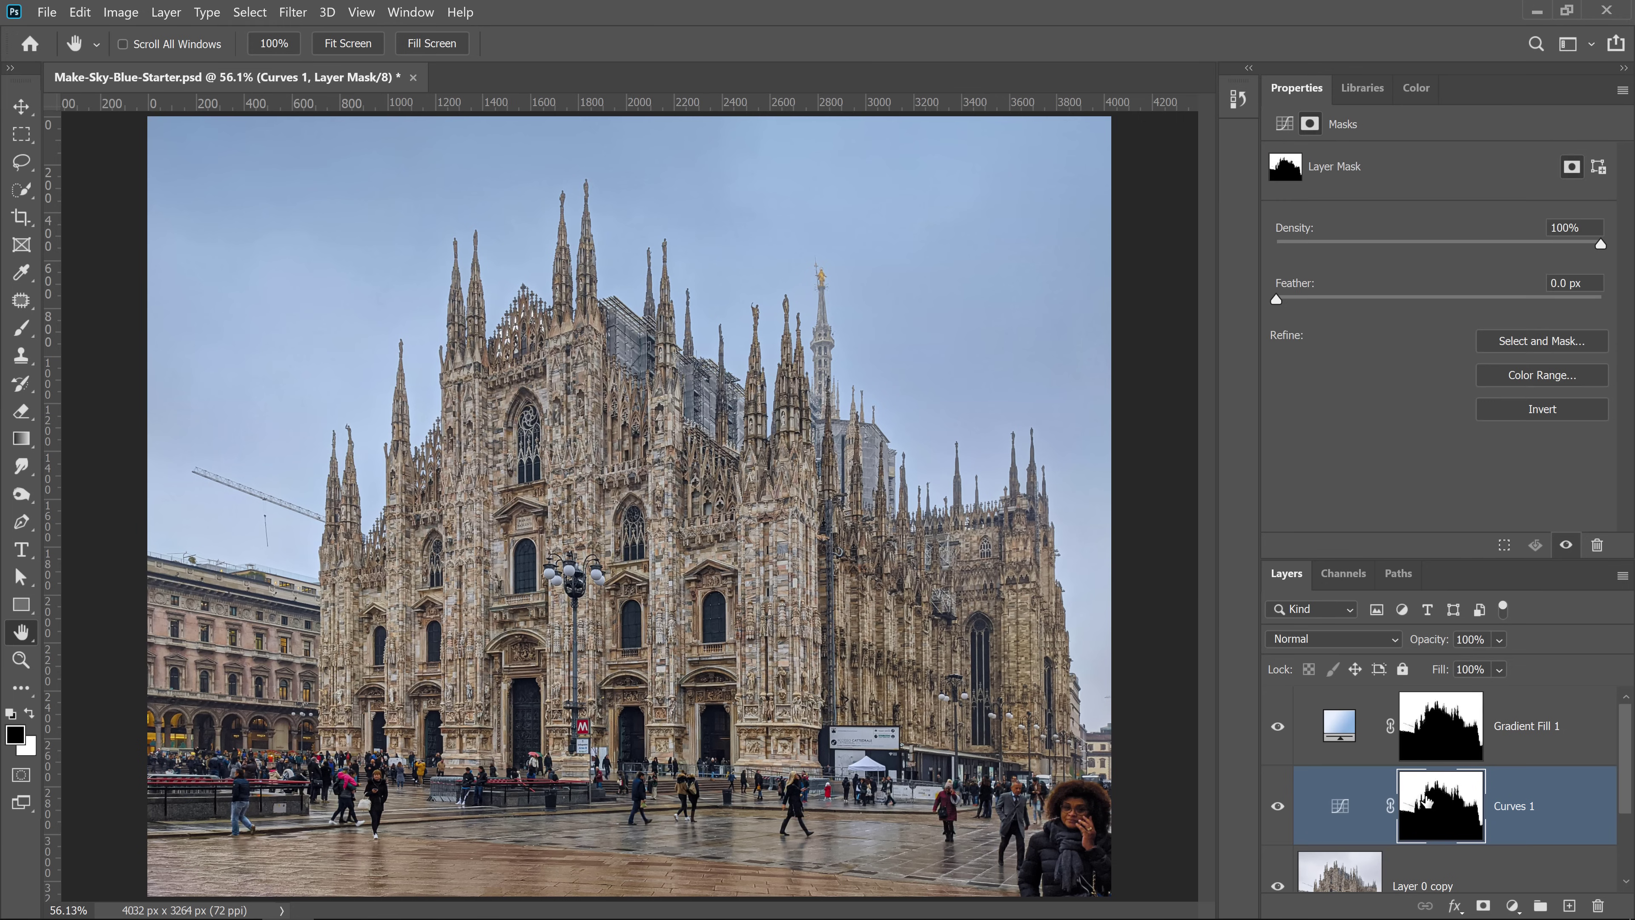
{"action": "left_click", "coordinate": [1535, 412]}
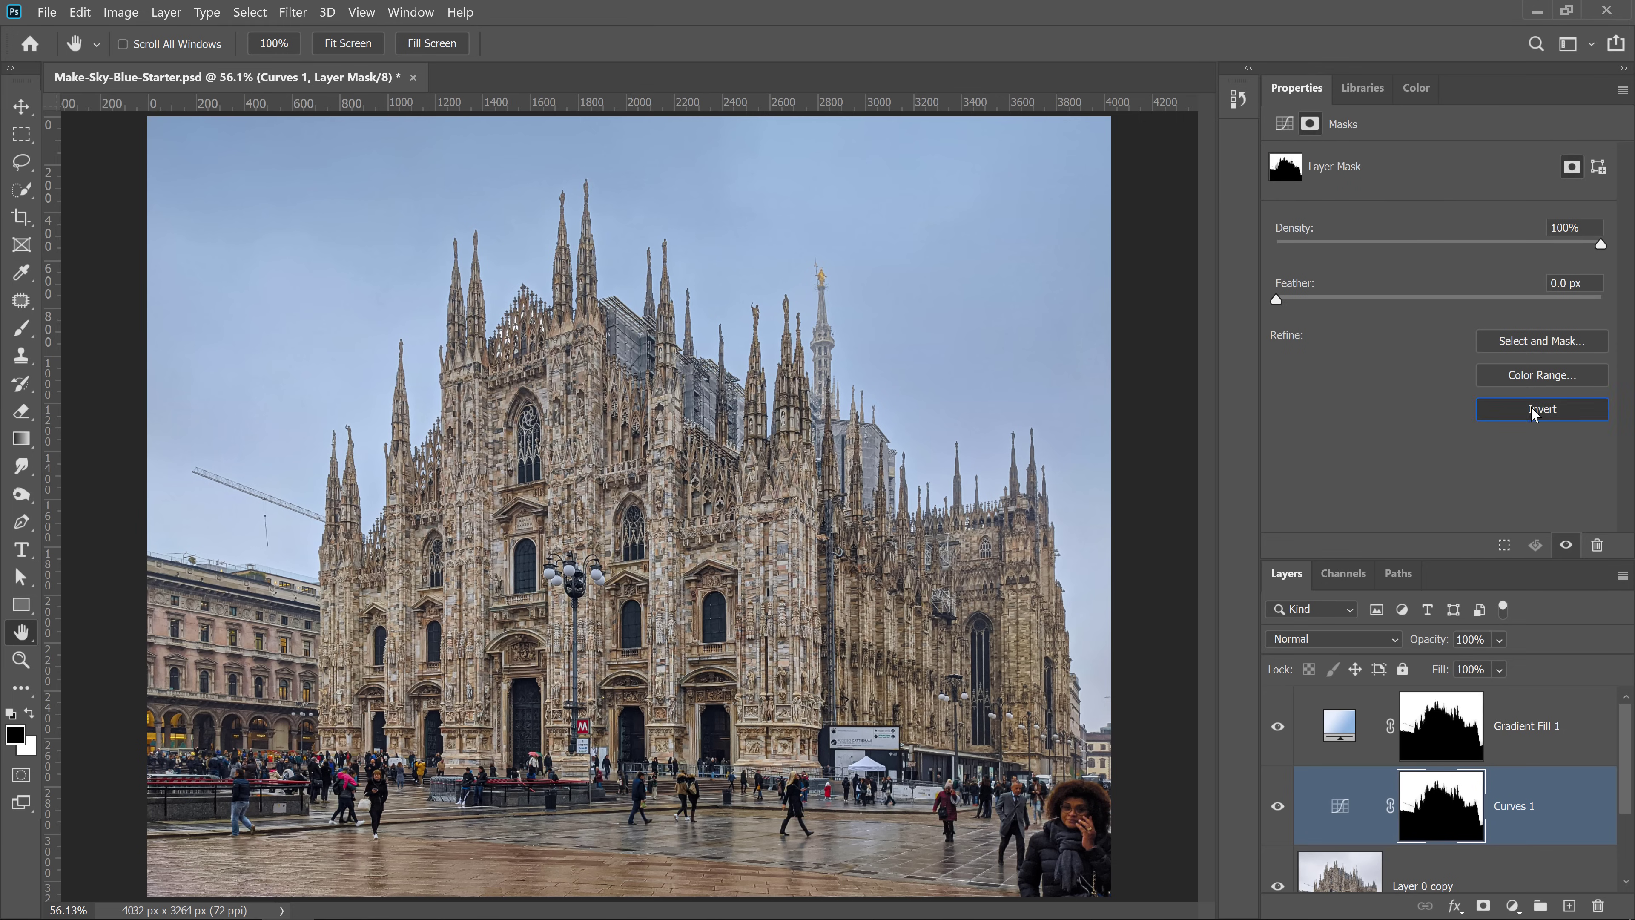
{"action": "left_click", "coordinate": [1341, 813]}
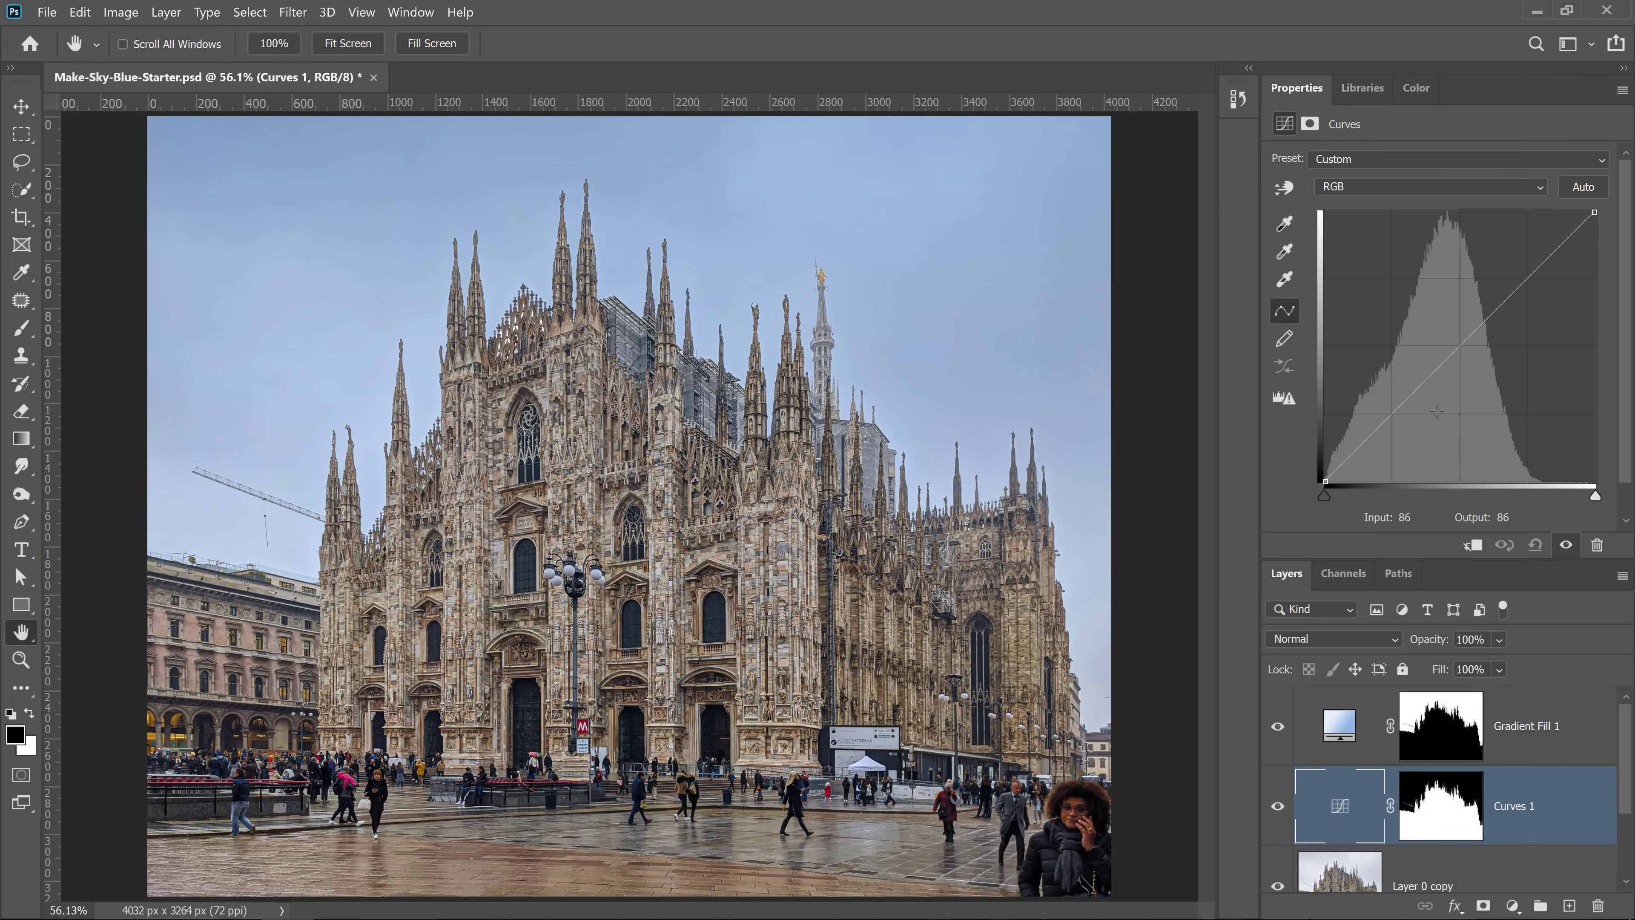
Step: Try a strong darkening curve on the cathedral with a point at input 177, output 94, and reset the curve
{"action": "left_click_drag", "start_coordinate": [1441, 366], "coordinate": [1442, 417]}
{"action": "left_click_drag", "start_coordinate": [1489, 337], "coordinate": [1513, 382]}
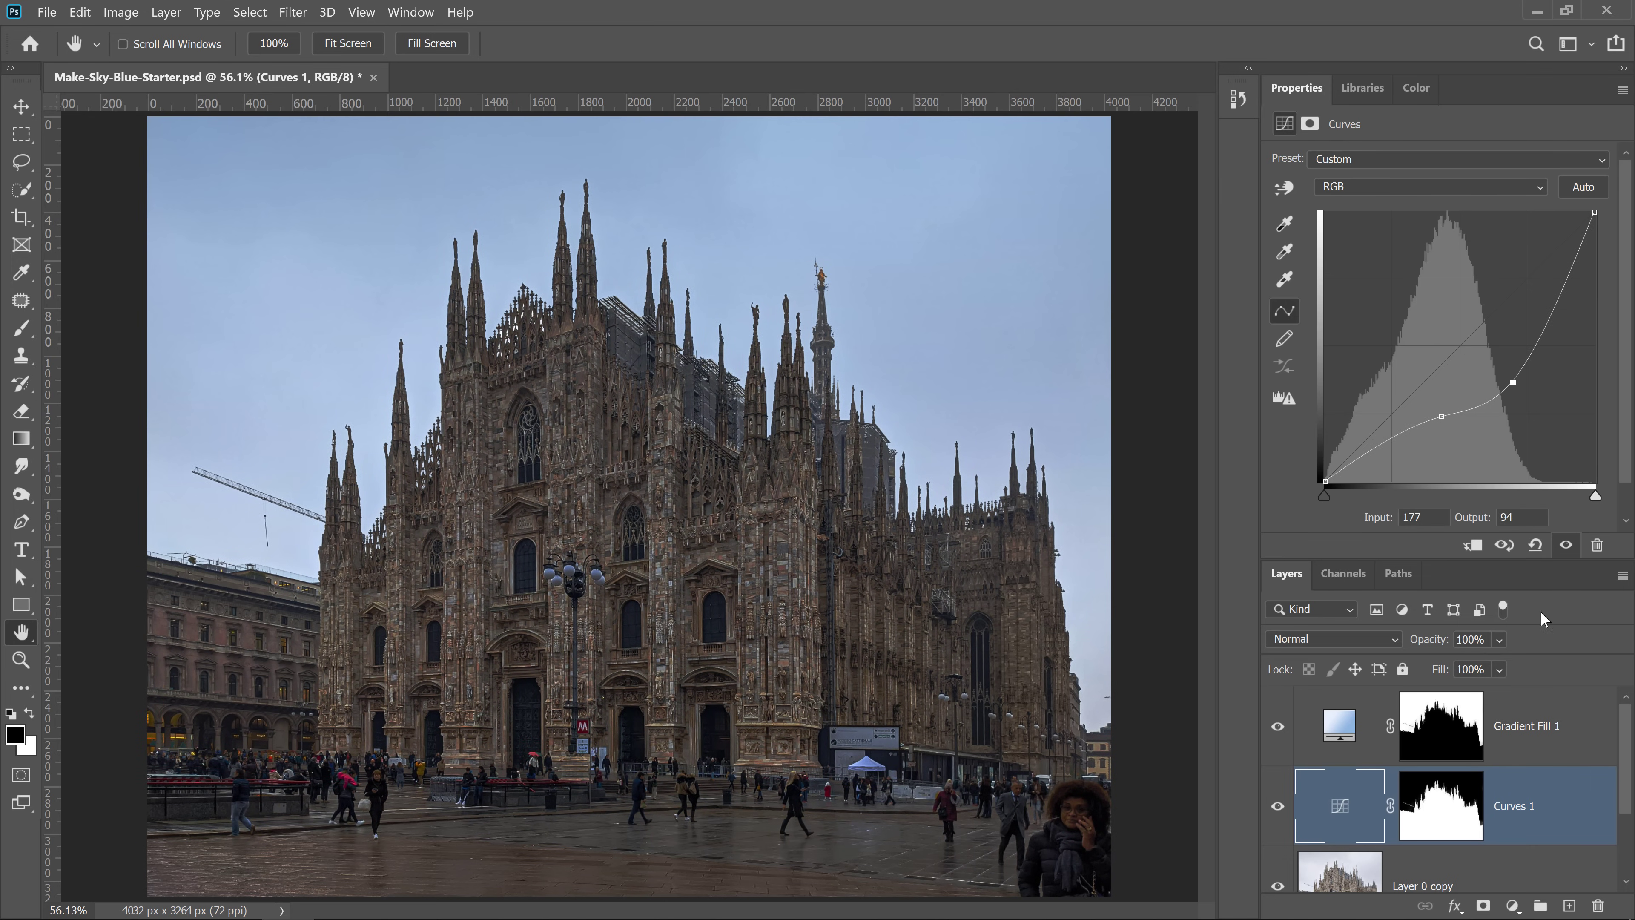
{"action": "left_click", "coordinate": [1537, 546]}
Step: Delete the Curves 1 layer's mask and replace it with an inverted copy of the Gradient Fill 1 layer's mask
{"action": "left_click", "coordinate": [1431, 804]}
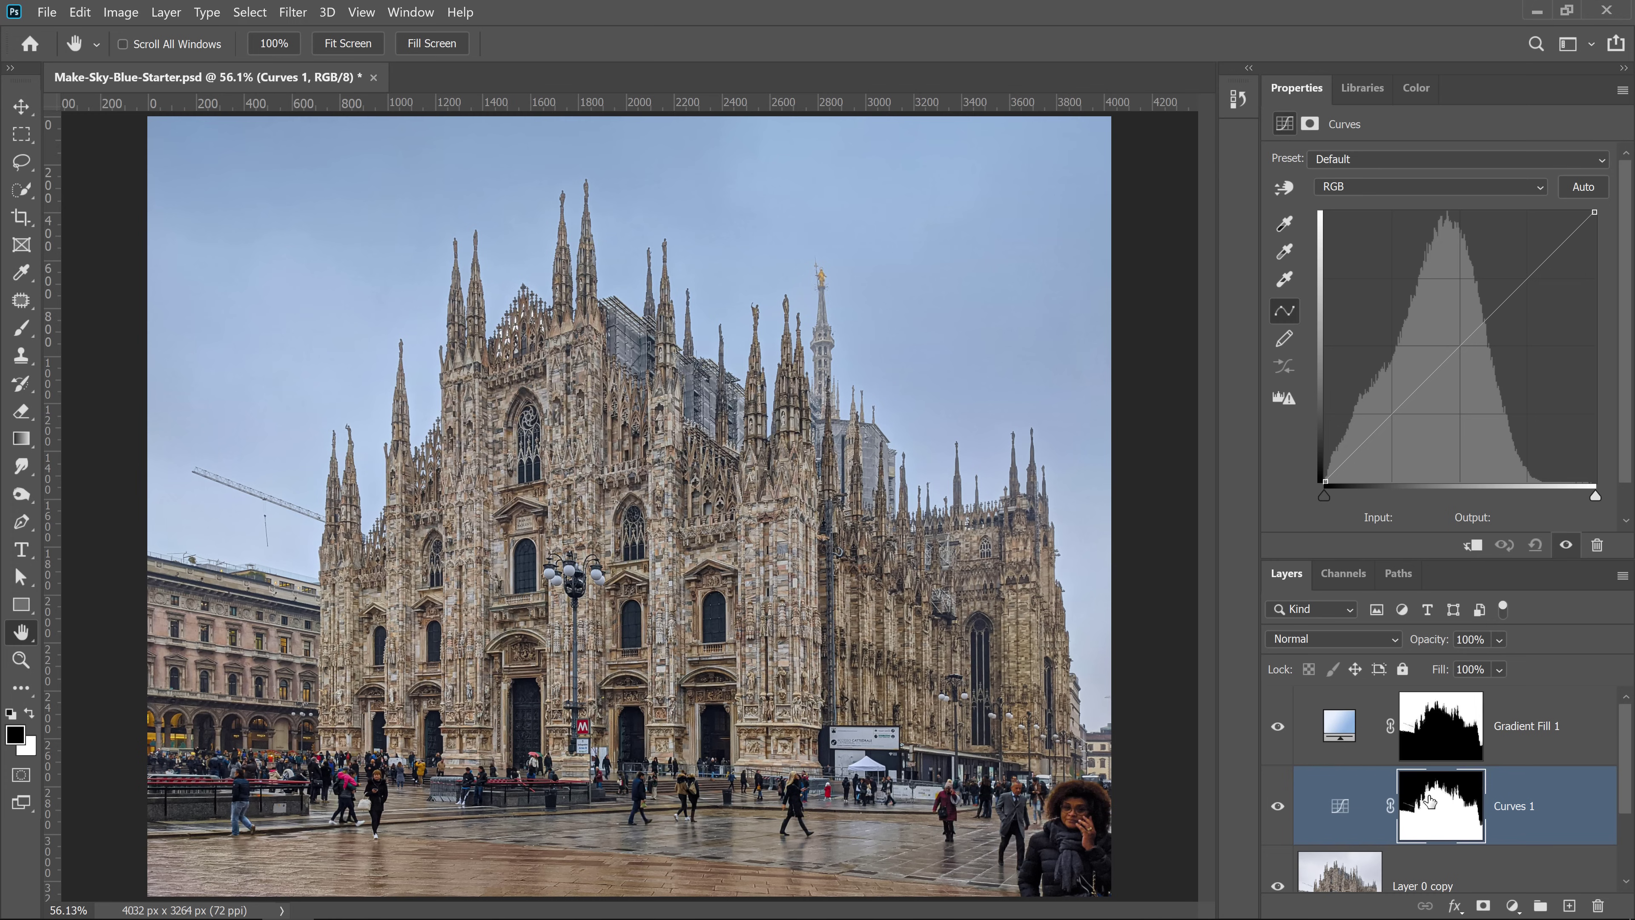
{"action": "right_click", "coordinate": [1438, 807]}
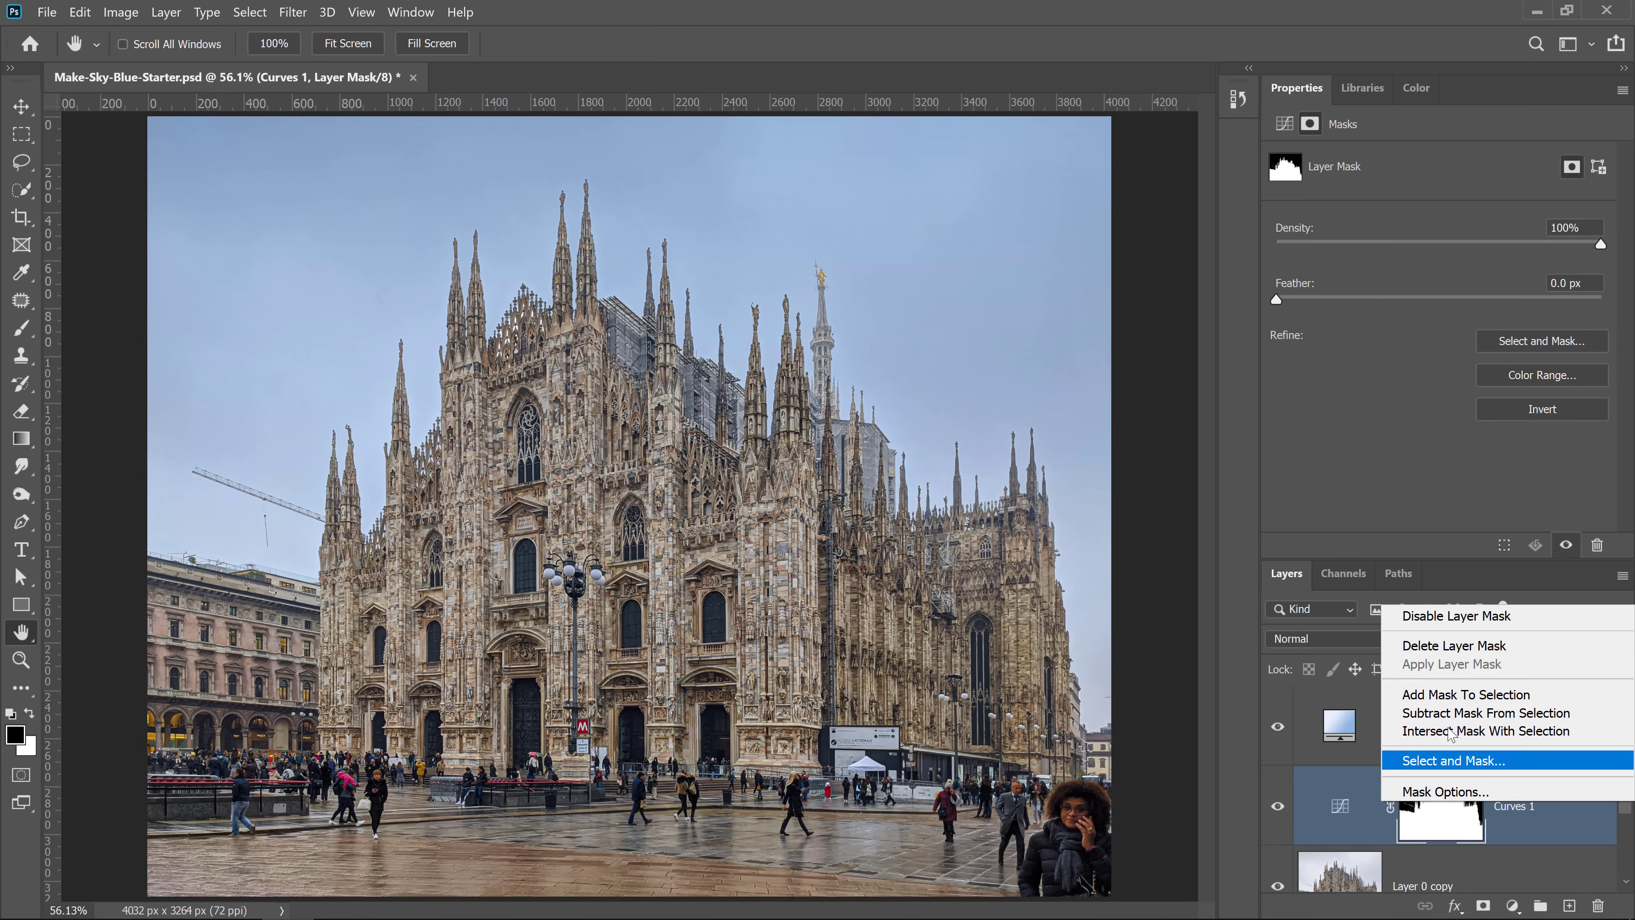
{"action": "left_click", "coordinate": [1543, 647]}
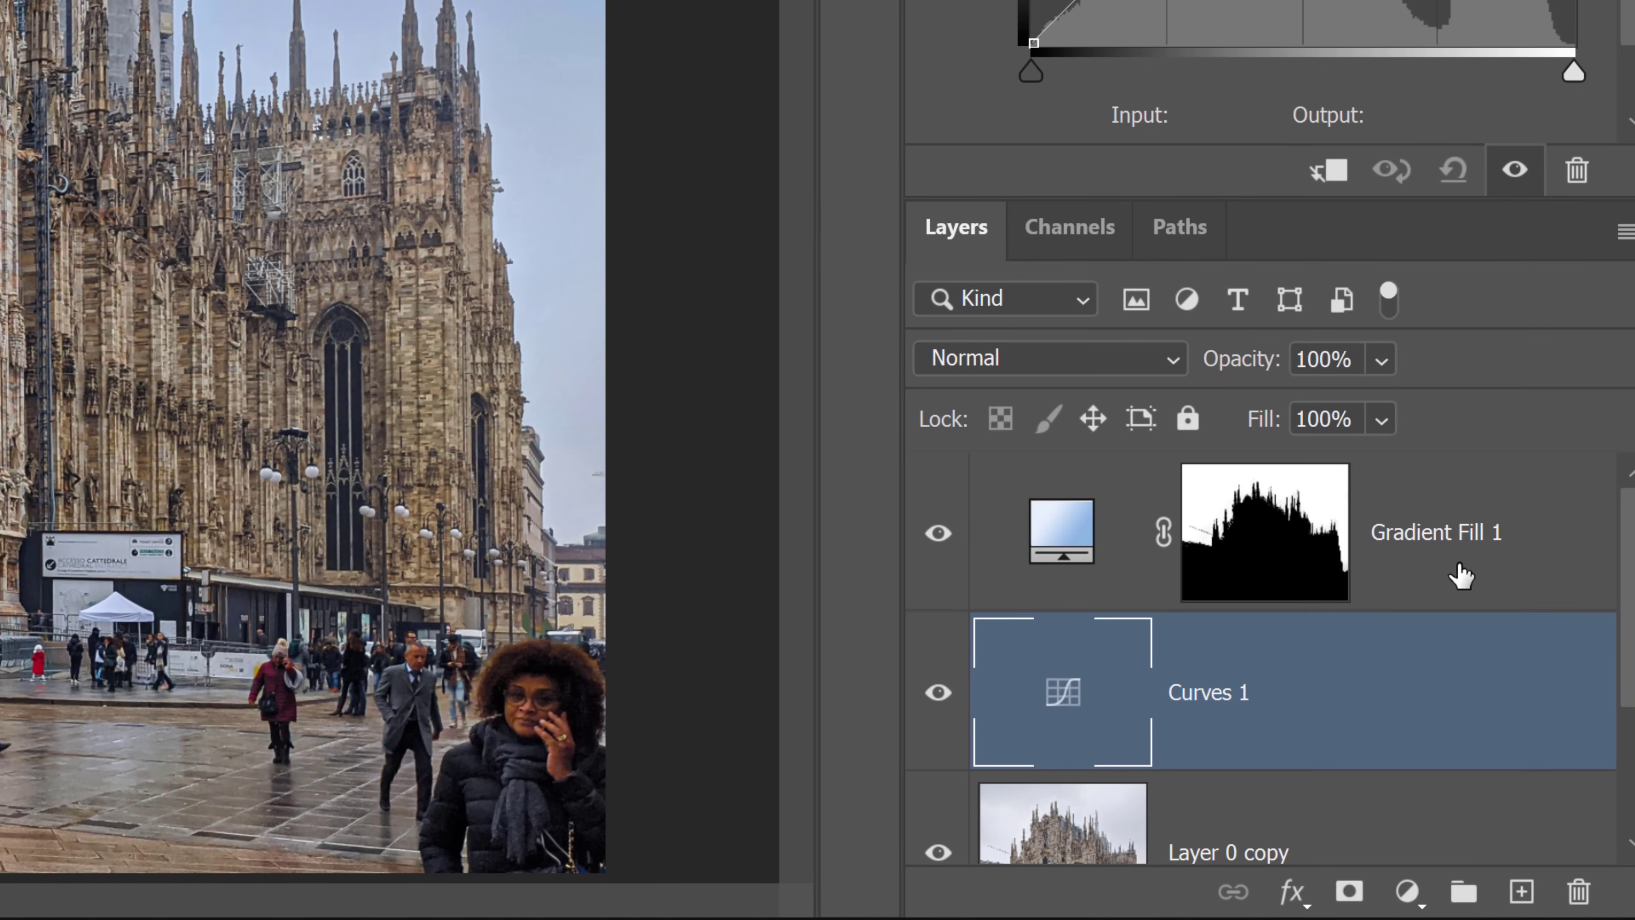
{"action": "left_click", "coordinate": [1265, 567]}
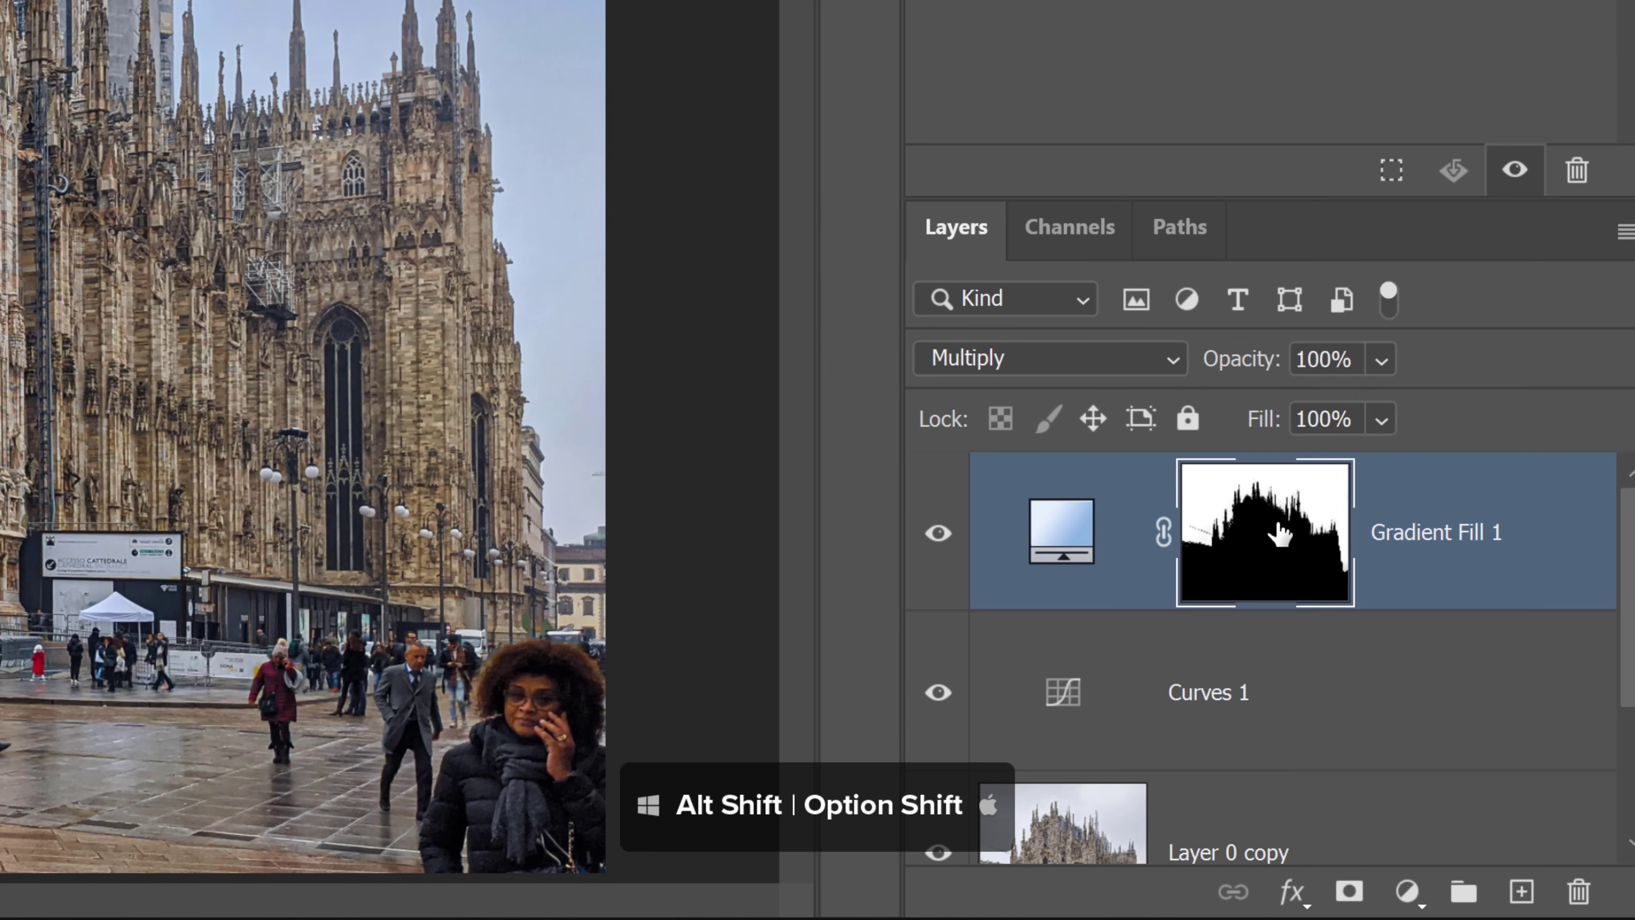
{"action": "left_click_drag", "start_coordinate": [1291, 547], "coordinate": [1285, 685]}
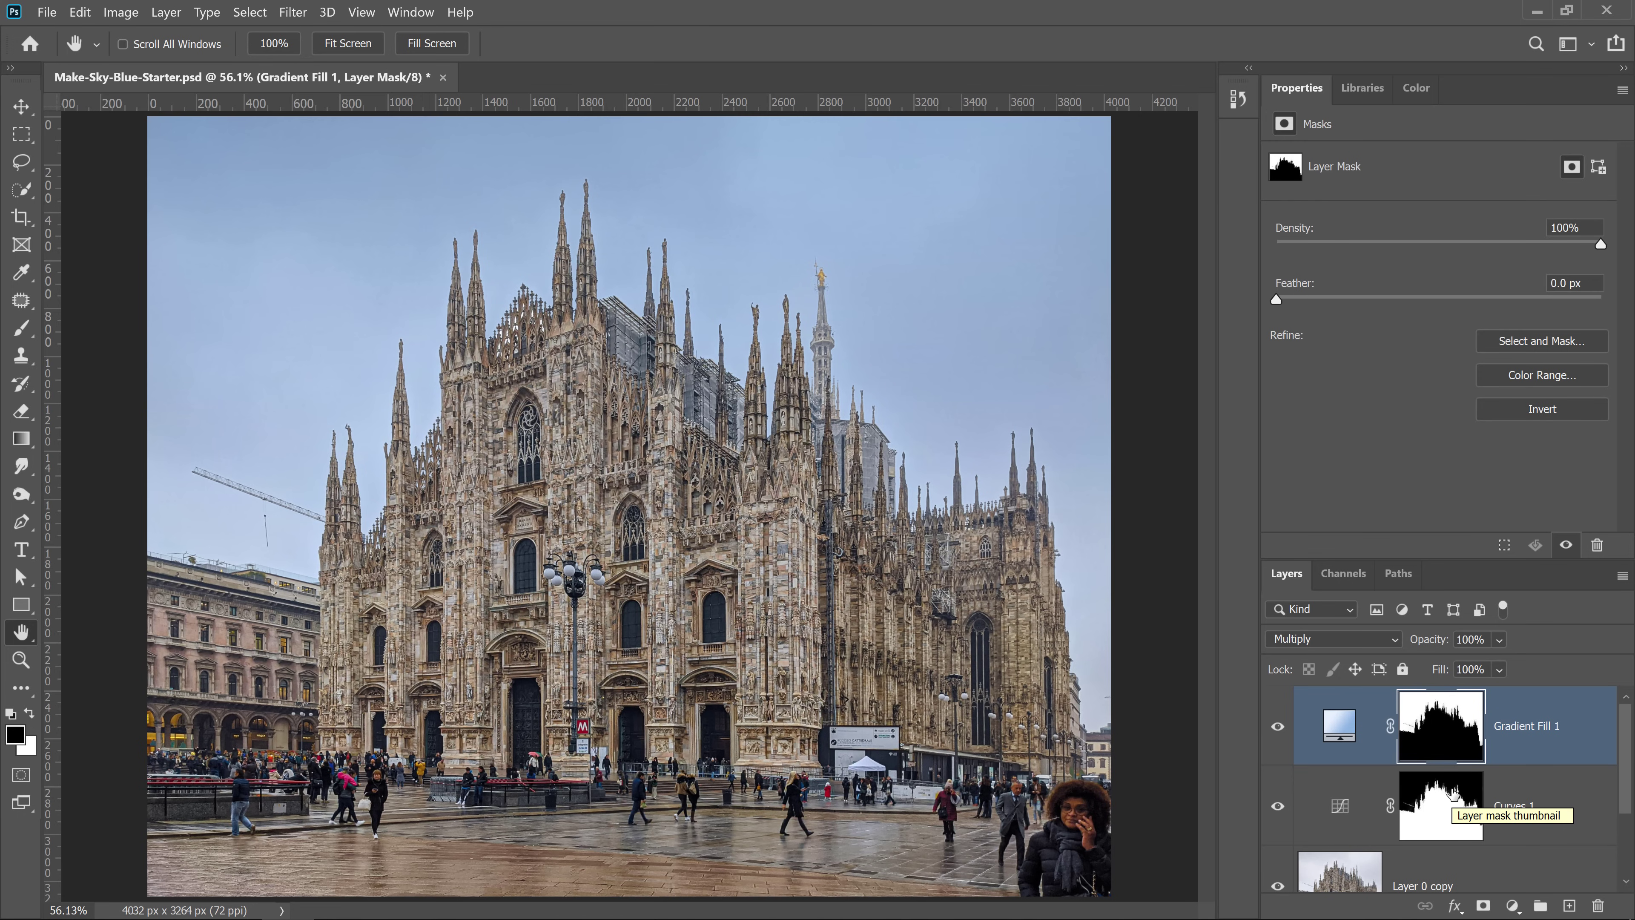
{"action": "left_click", "coordinate": [1453, 797]}
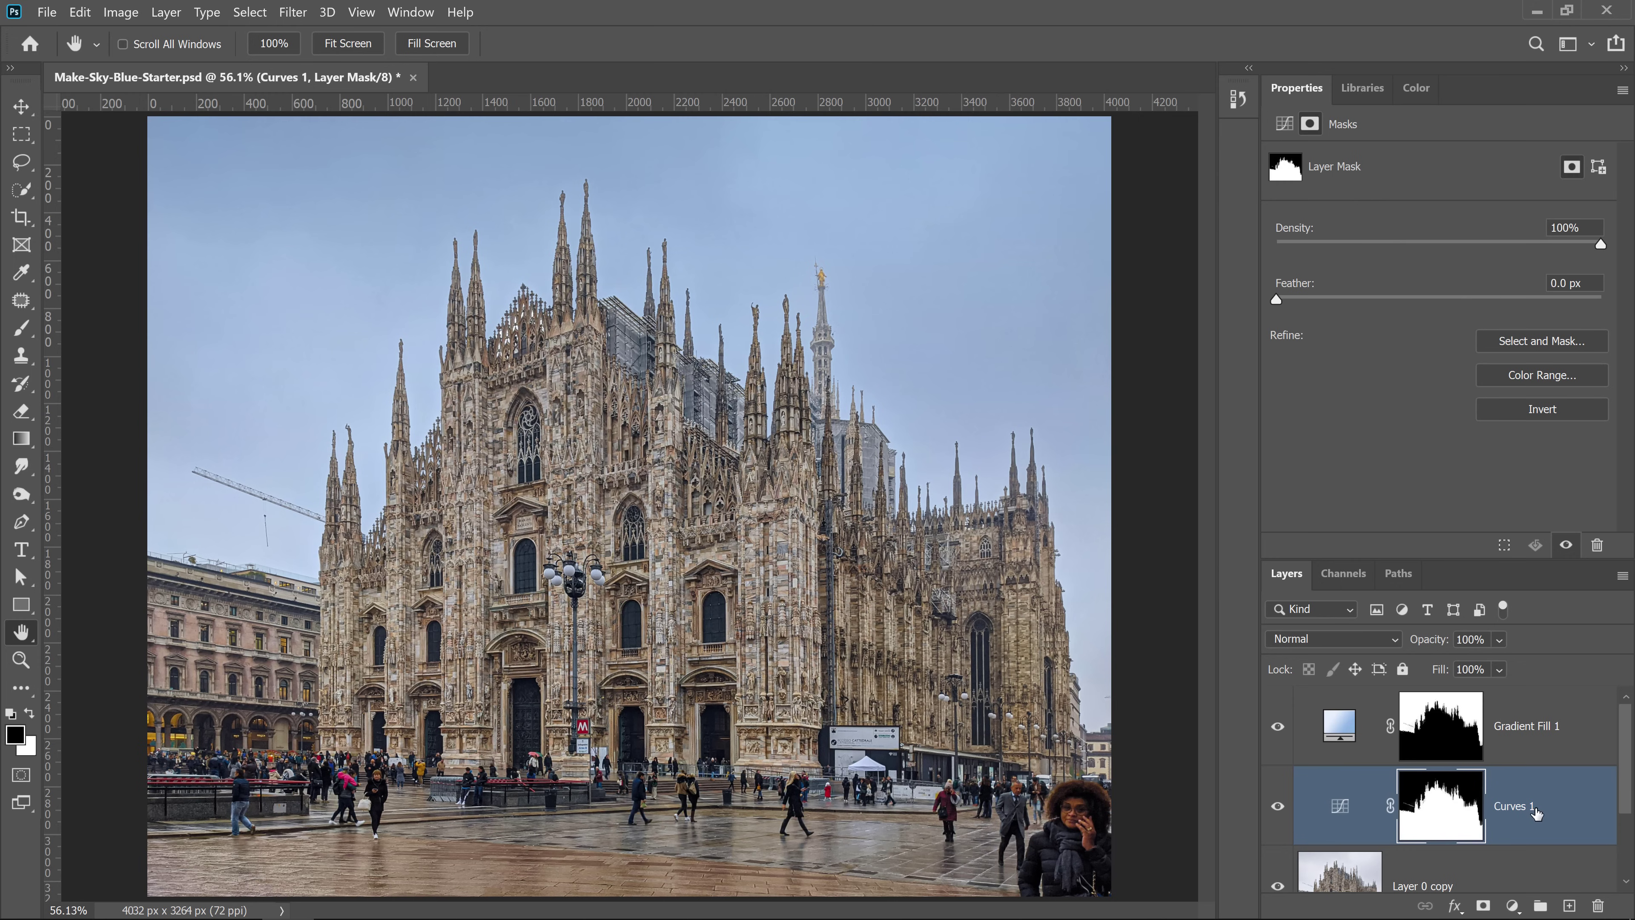
Step: Darken the cathedral with on-image curve adjustments, lowering the hazy spire's midtones and placing a shadow point at input 67, output 59
{"action": "left_click", "coordinate": [1347, 809]}
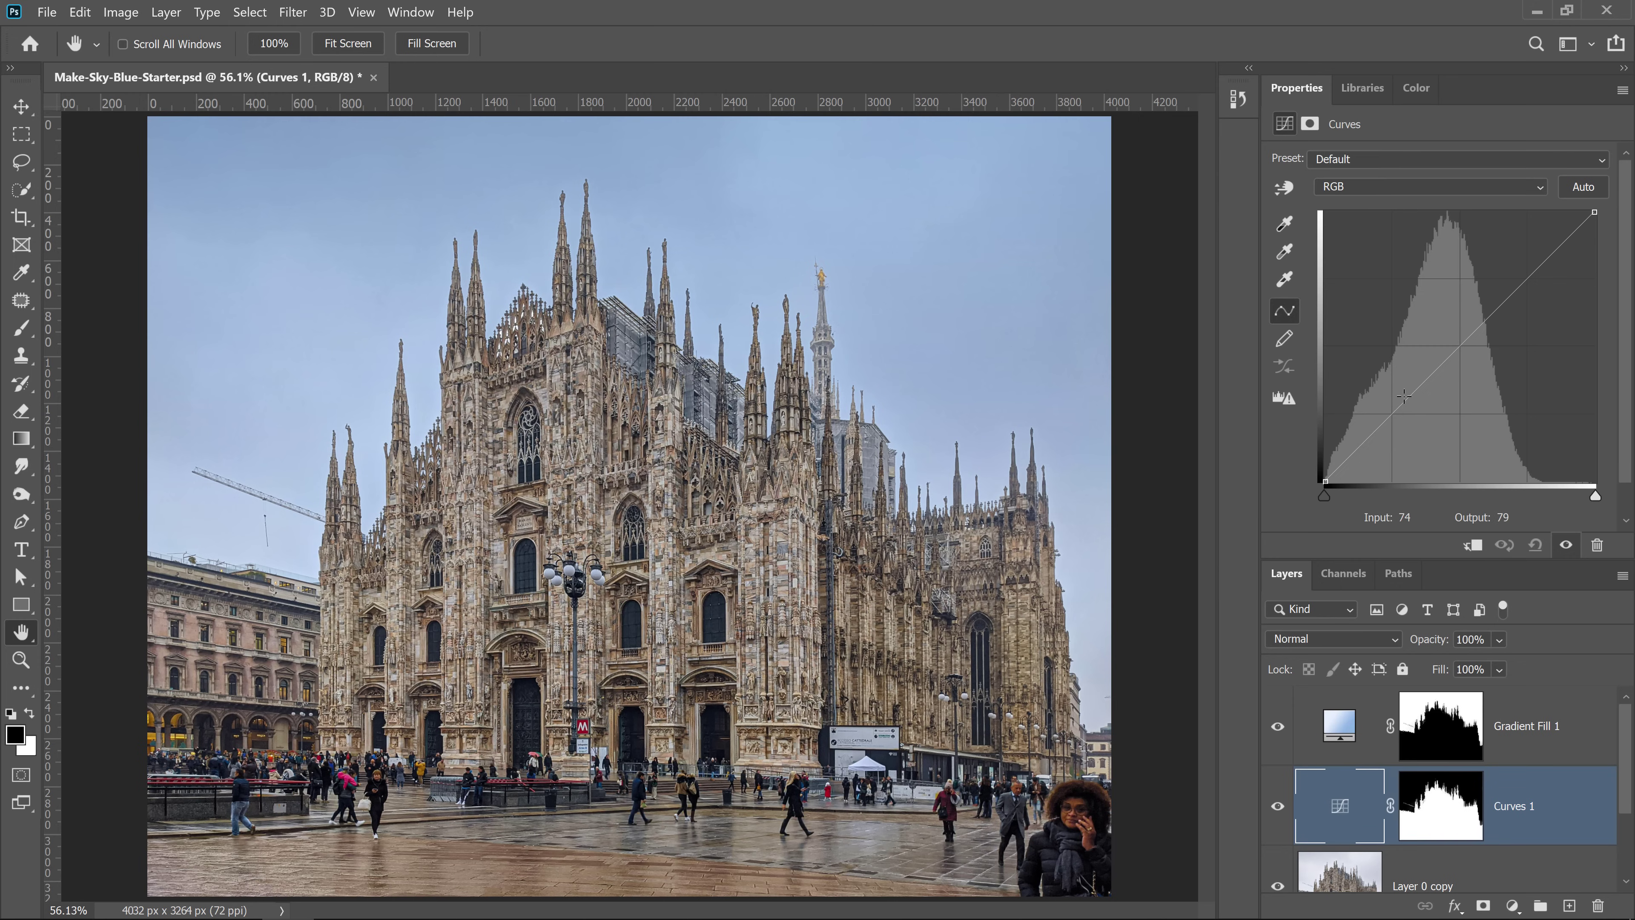
{"action": "left_click_drag", "start_coordinate": [1404, 397], "coordinate": [1428, 515]}
{"action": "left_click", "coordinate": [1285, 187]}
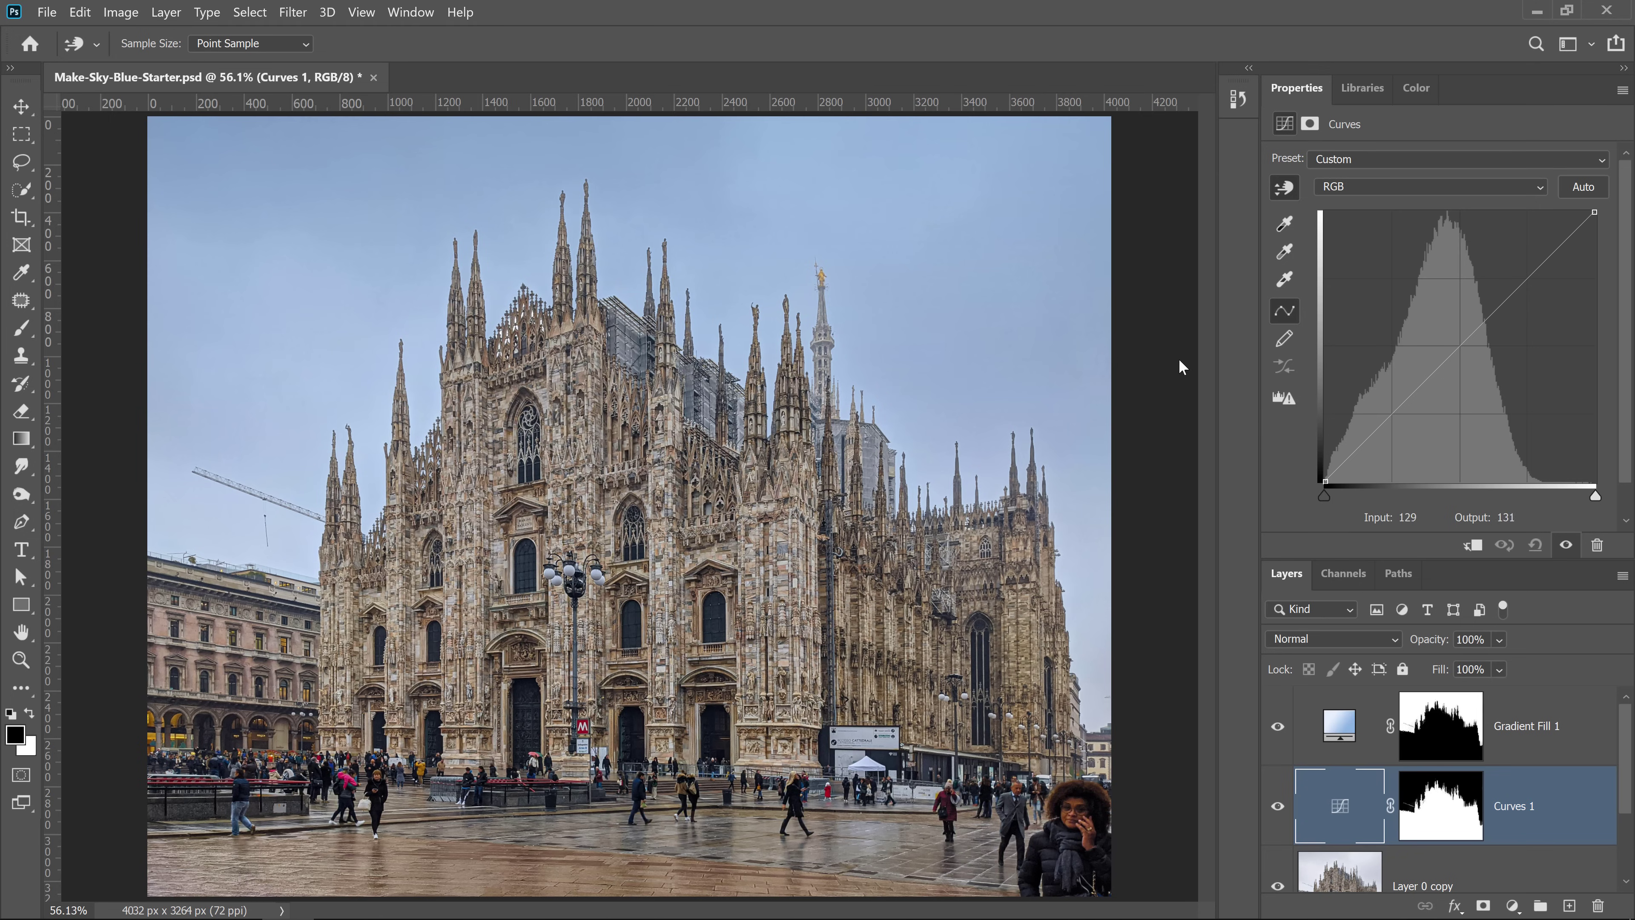
{"action": "left_click", "coordinate": [834, 335]}
{"action": "left_click_drag", "start_coordinate": [833, 342], "coordinate": [830, 369]}
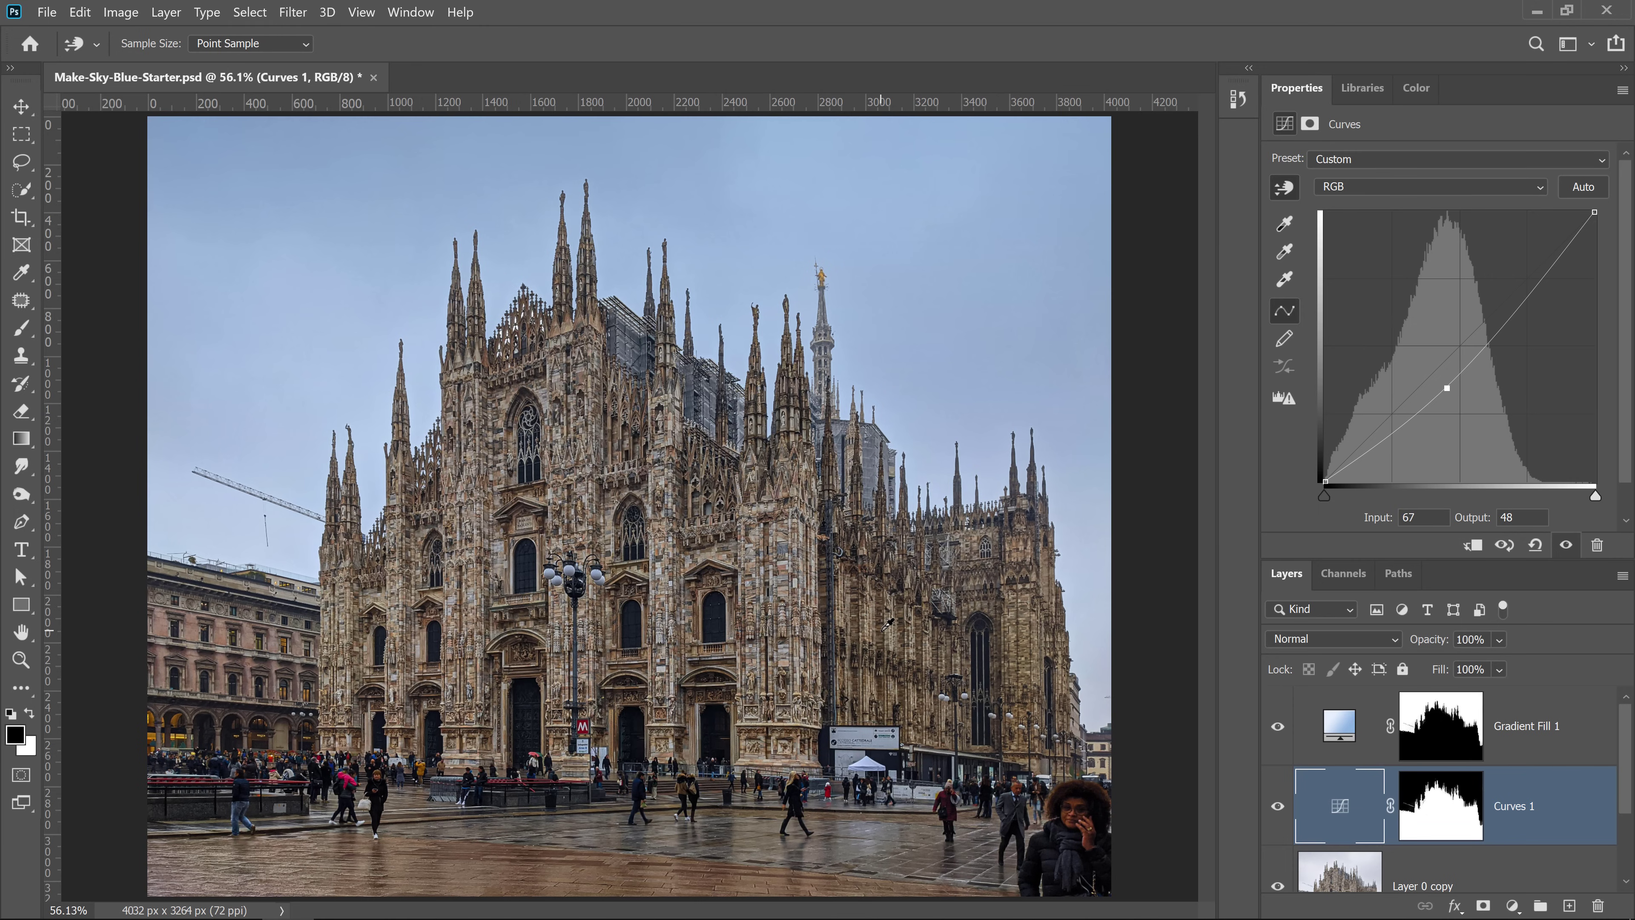
{"action": "left_click_drag", "start_coordinate": [886, 625], "coordinate": [886, 617]}
Step: Toggle the Curves 1 layer's visibility off and on twice to compare the cathedral before and after
{"action": "left_click", "coordinate": [1277, 806]}
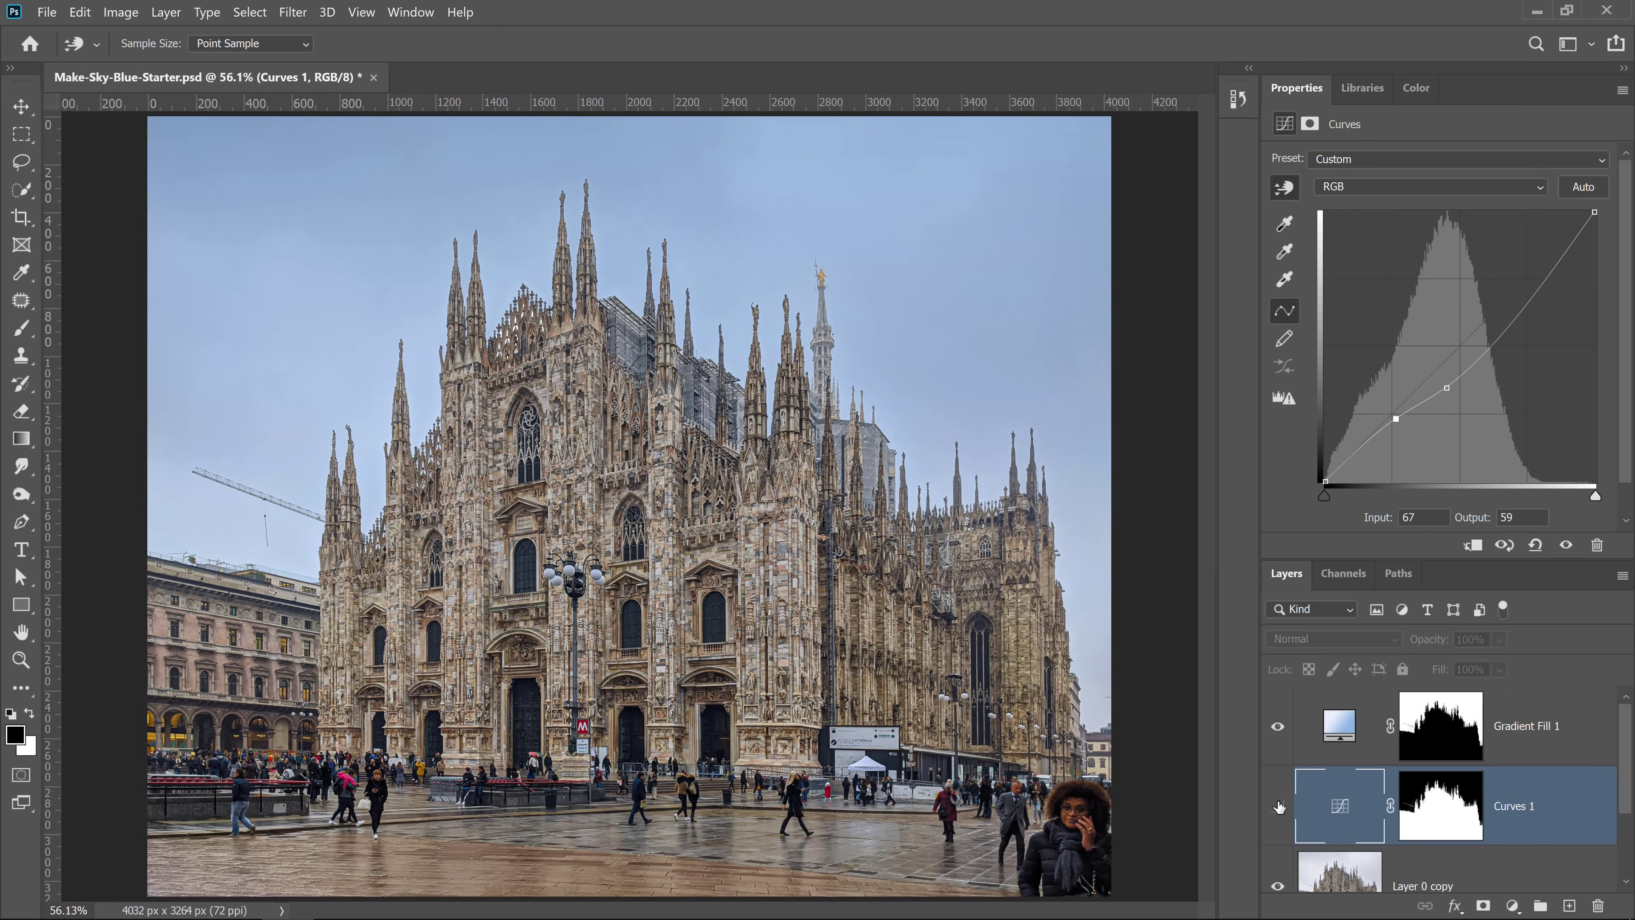
{"action": "left_click", "coordinate": [1278, 806]}
{"action": "left_click", "coordinate": [1278, 807]}
{"action": "left_click", "coordinate": [1277, 806]}
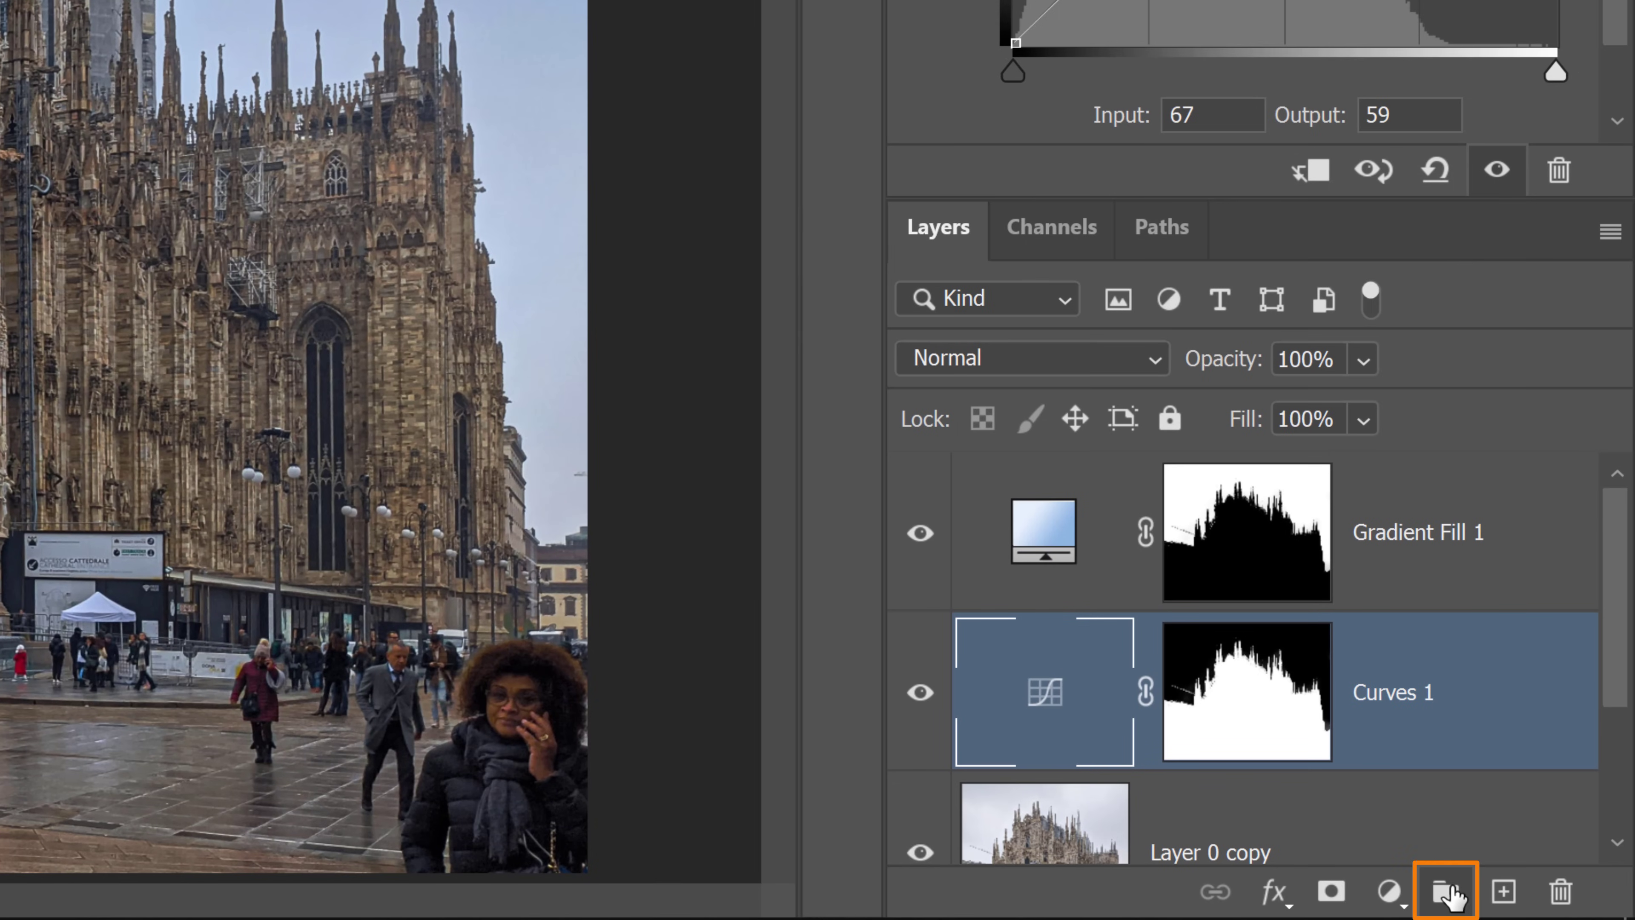
Step: Put the Curves 1 layer into a new group named Atmosphere and collapse the group
{"action": "left_click", "coordinate": [1452, 896]}
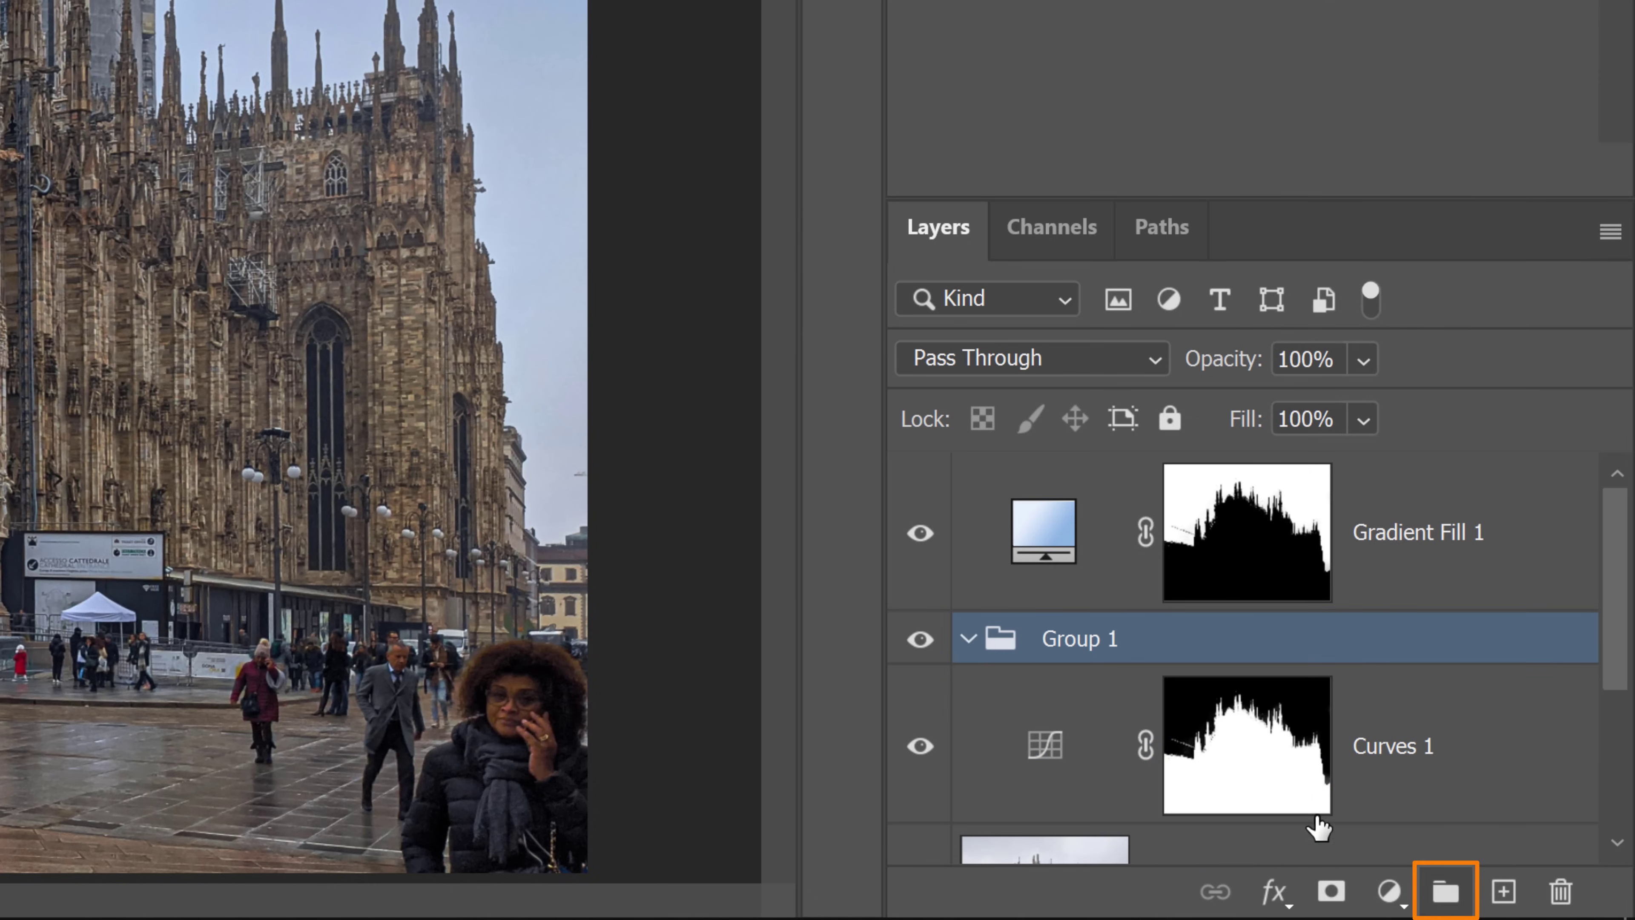
{"action": "double_click", "coordinate": [1073, 643]}
{"action": "type", "text": "Atmosphere"}
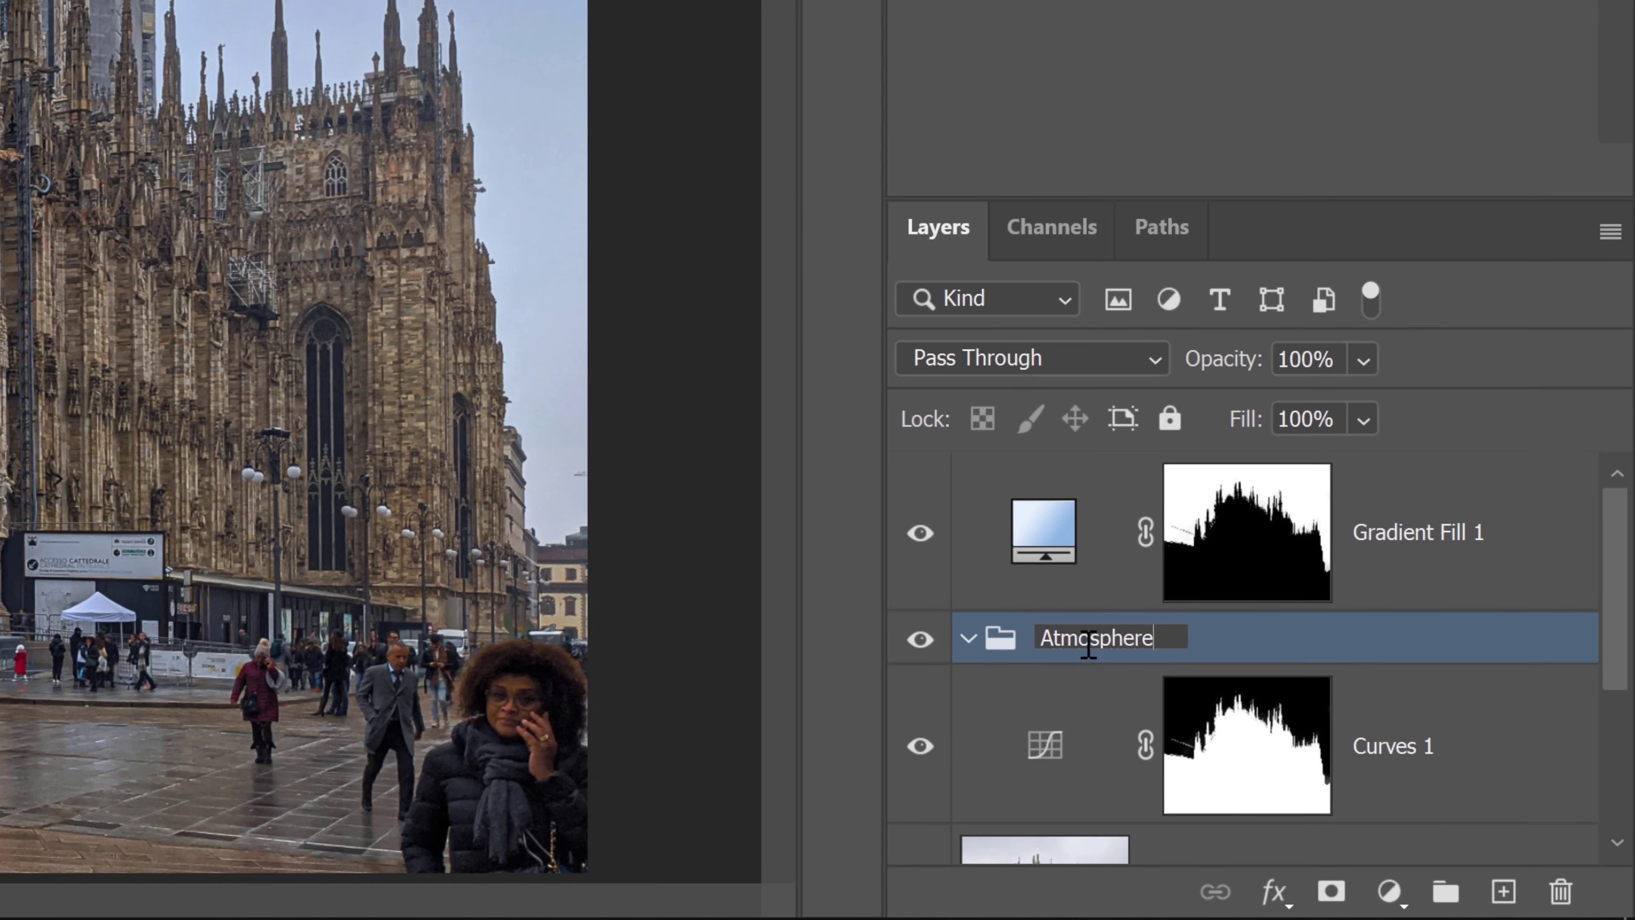
{"action": "key", "text": "Return"}
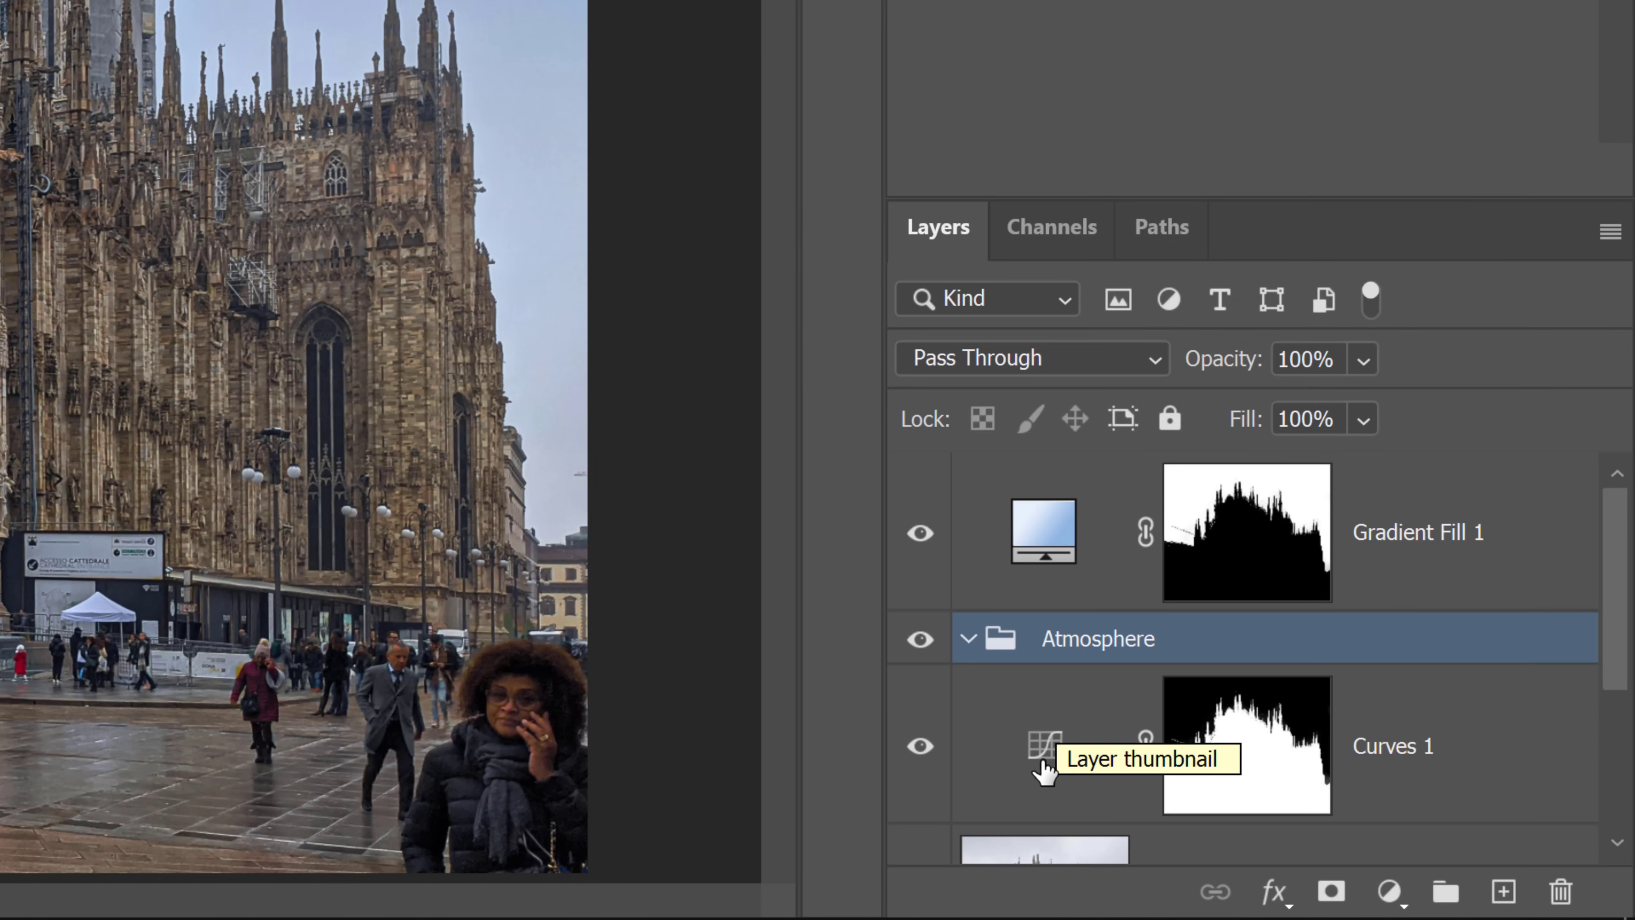
{"action": "left_click", "coordinate": [1062, 757]}
{"action": "left_click_drag", "start_coordinate": [1070, 763], "coordinate": [1019, 715]}
{"action": "left_click", "coordinate": [968, 640]}
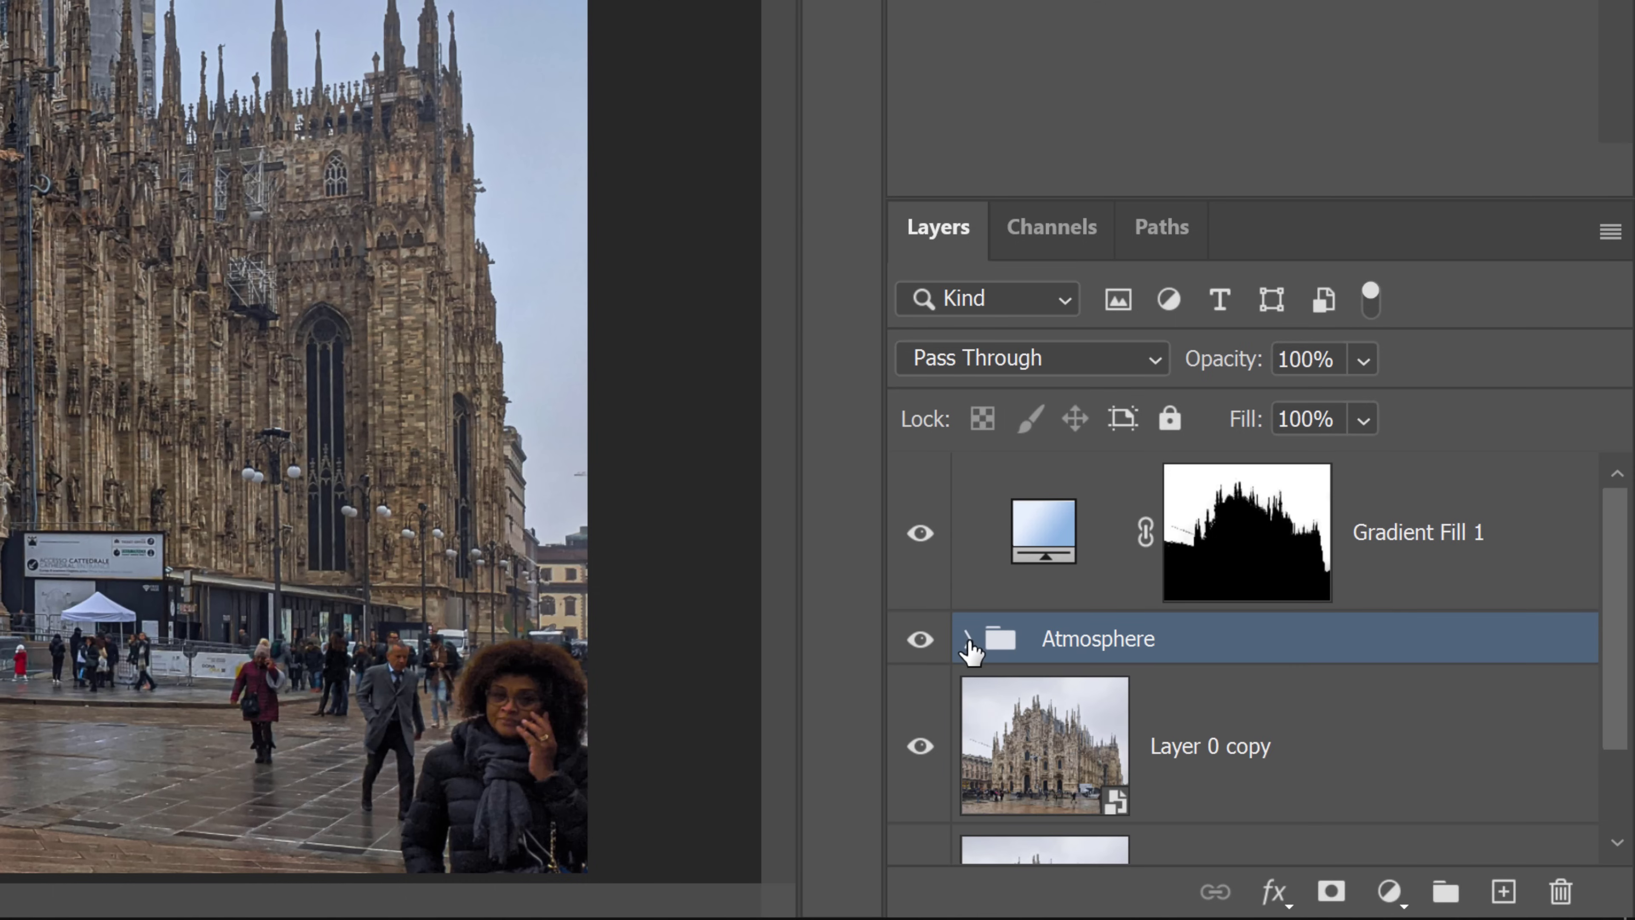
Step: Add a black layer mask to the Atmosphere group and choose the Brush Tool with white as the foreground color
{"action": "key", "text": "alt"}
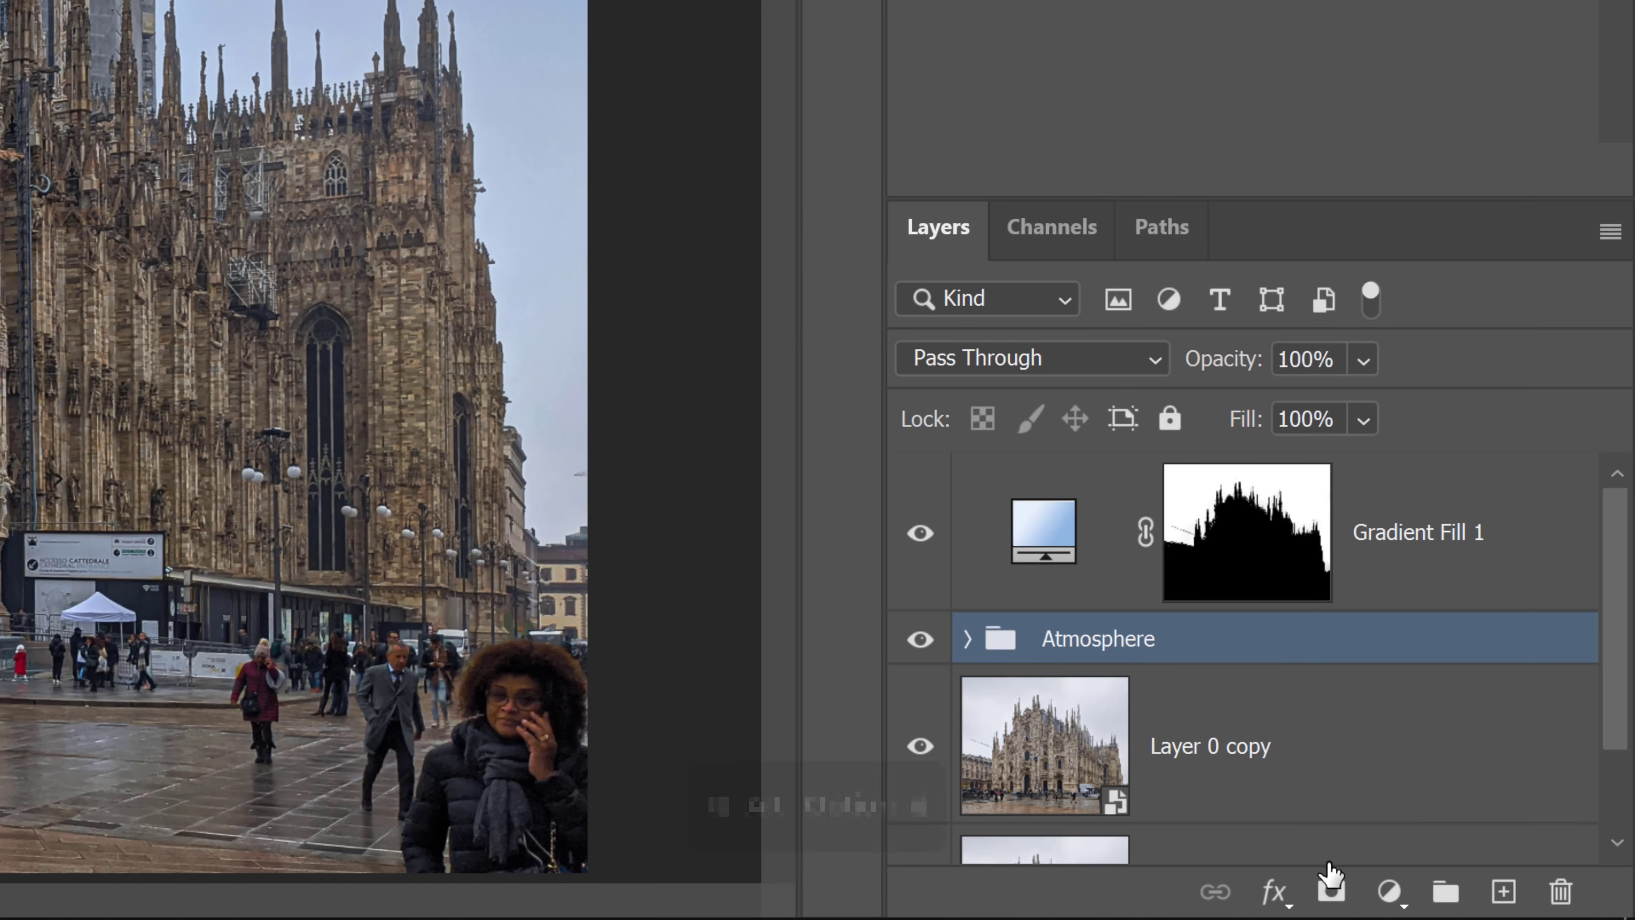
{"action": "left_click", "coordinate": [1330, 896], "text": "alt"}
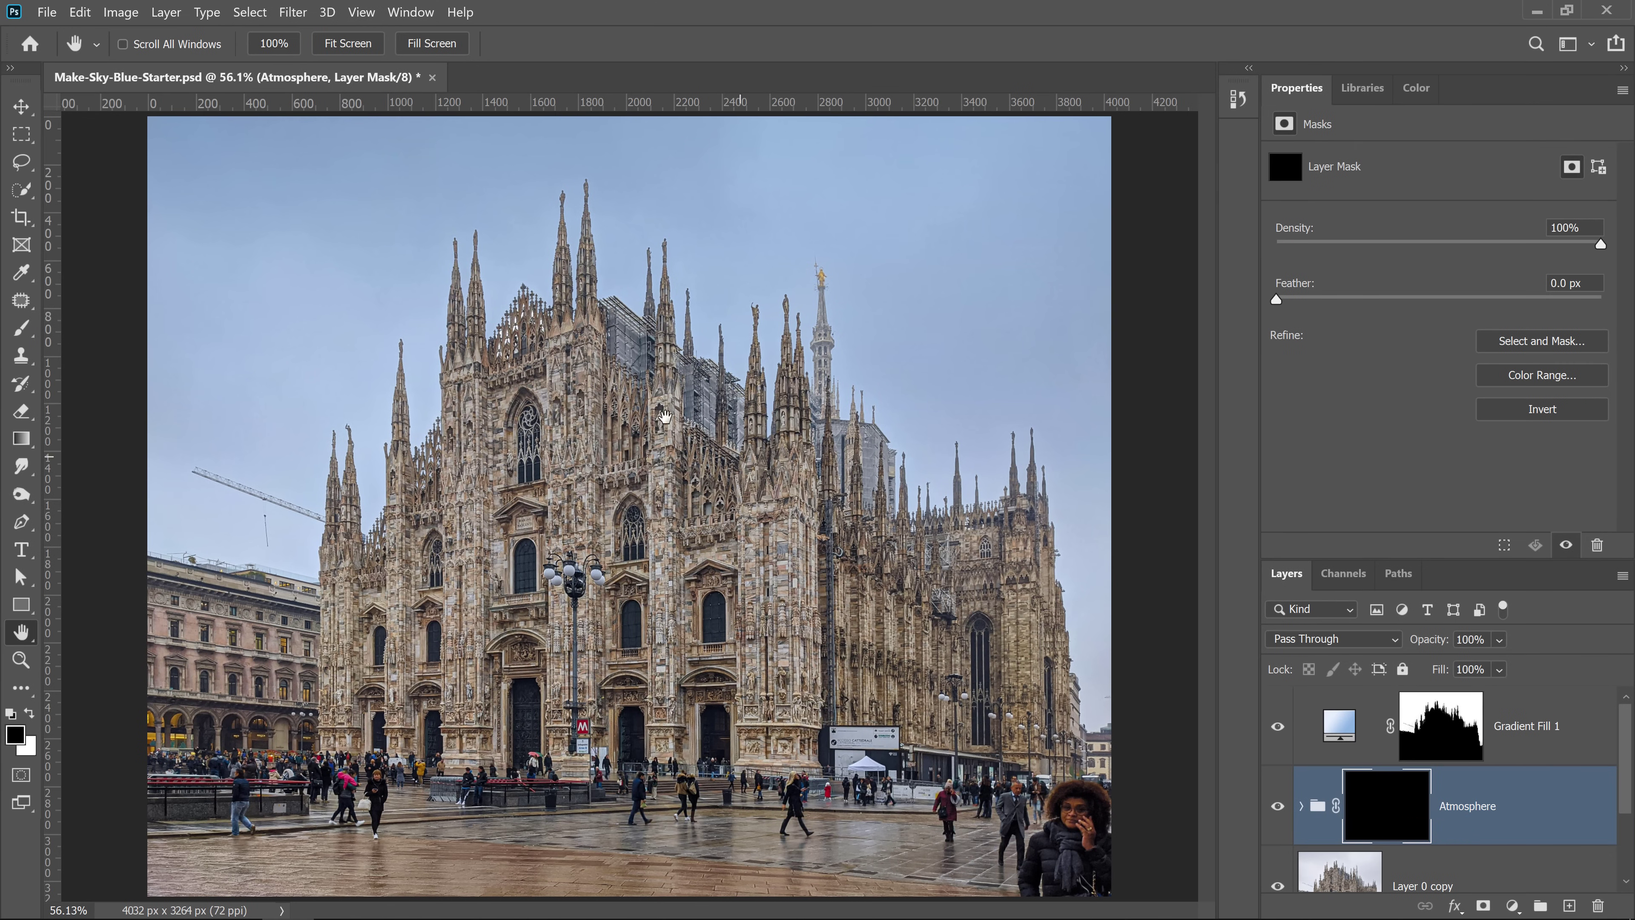
{"action": "left_click", "coordinate": [21, 328]}
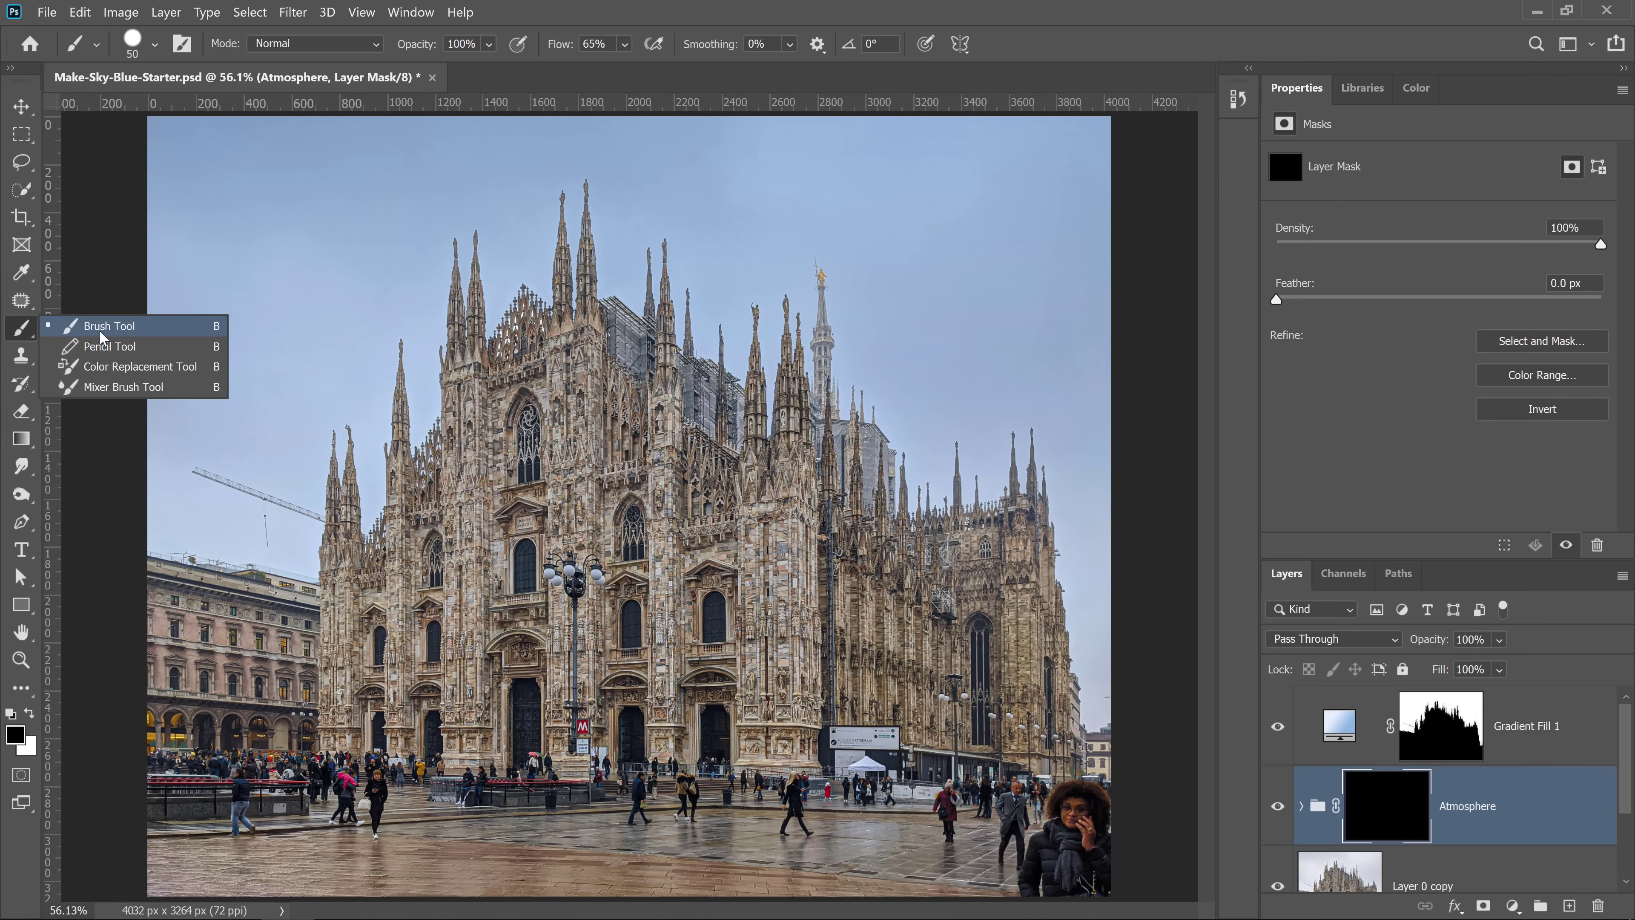
{"action": "left_click", "coordinate": [187, 332]}
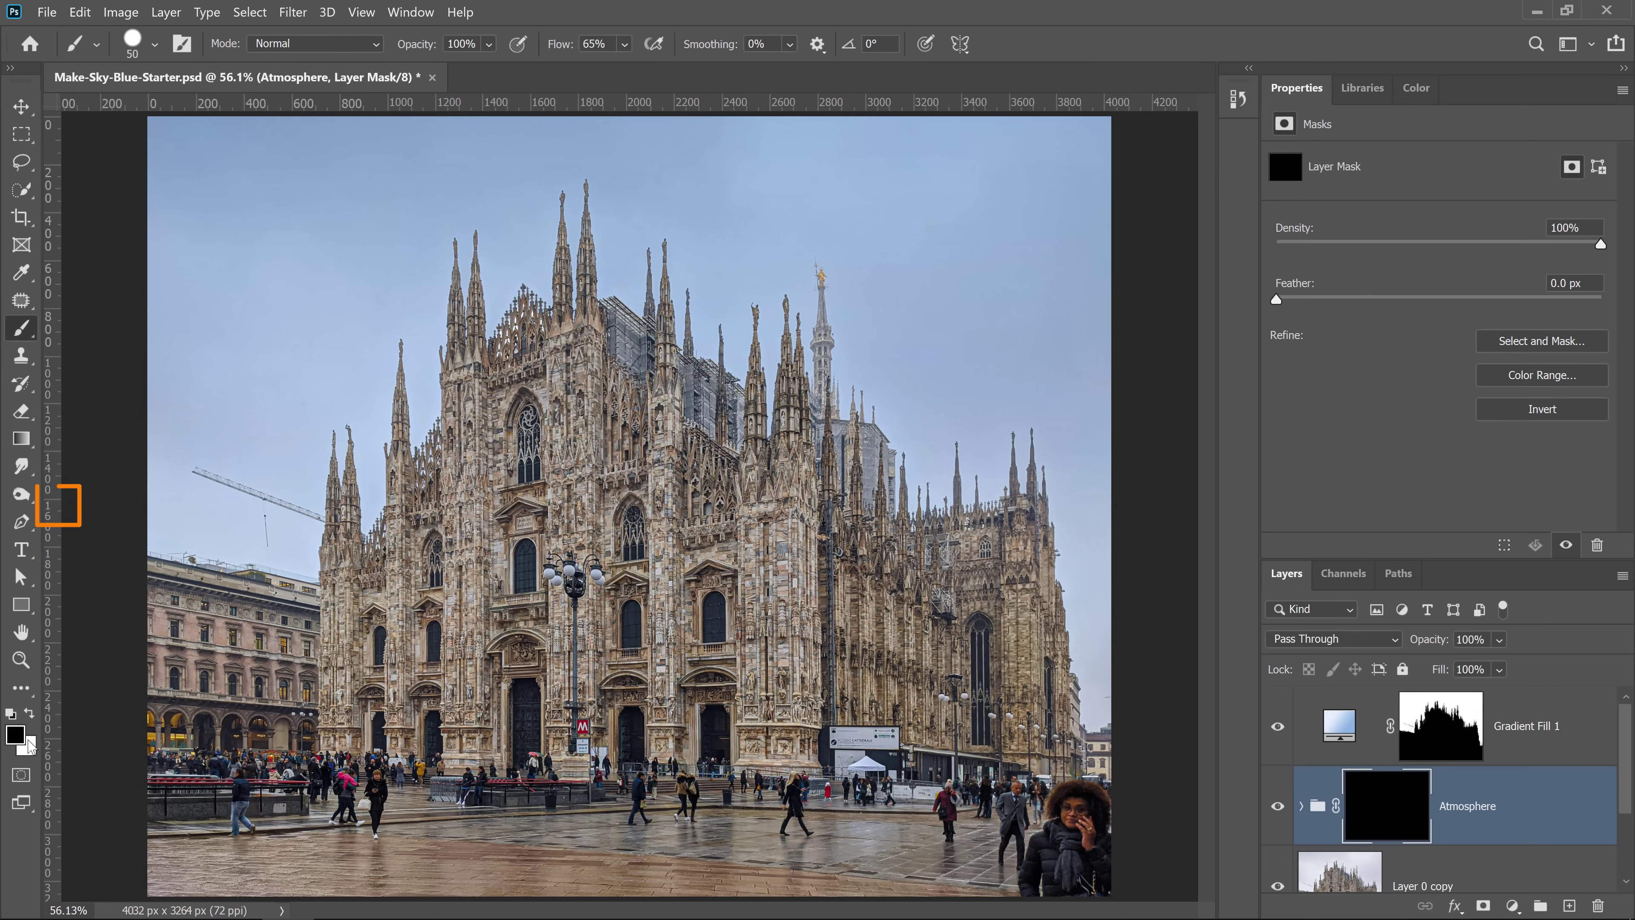
{"action": "left_click", "coordinate": [29, 713]}
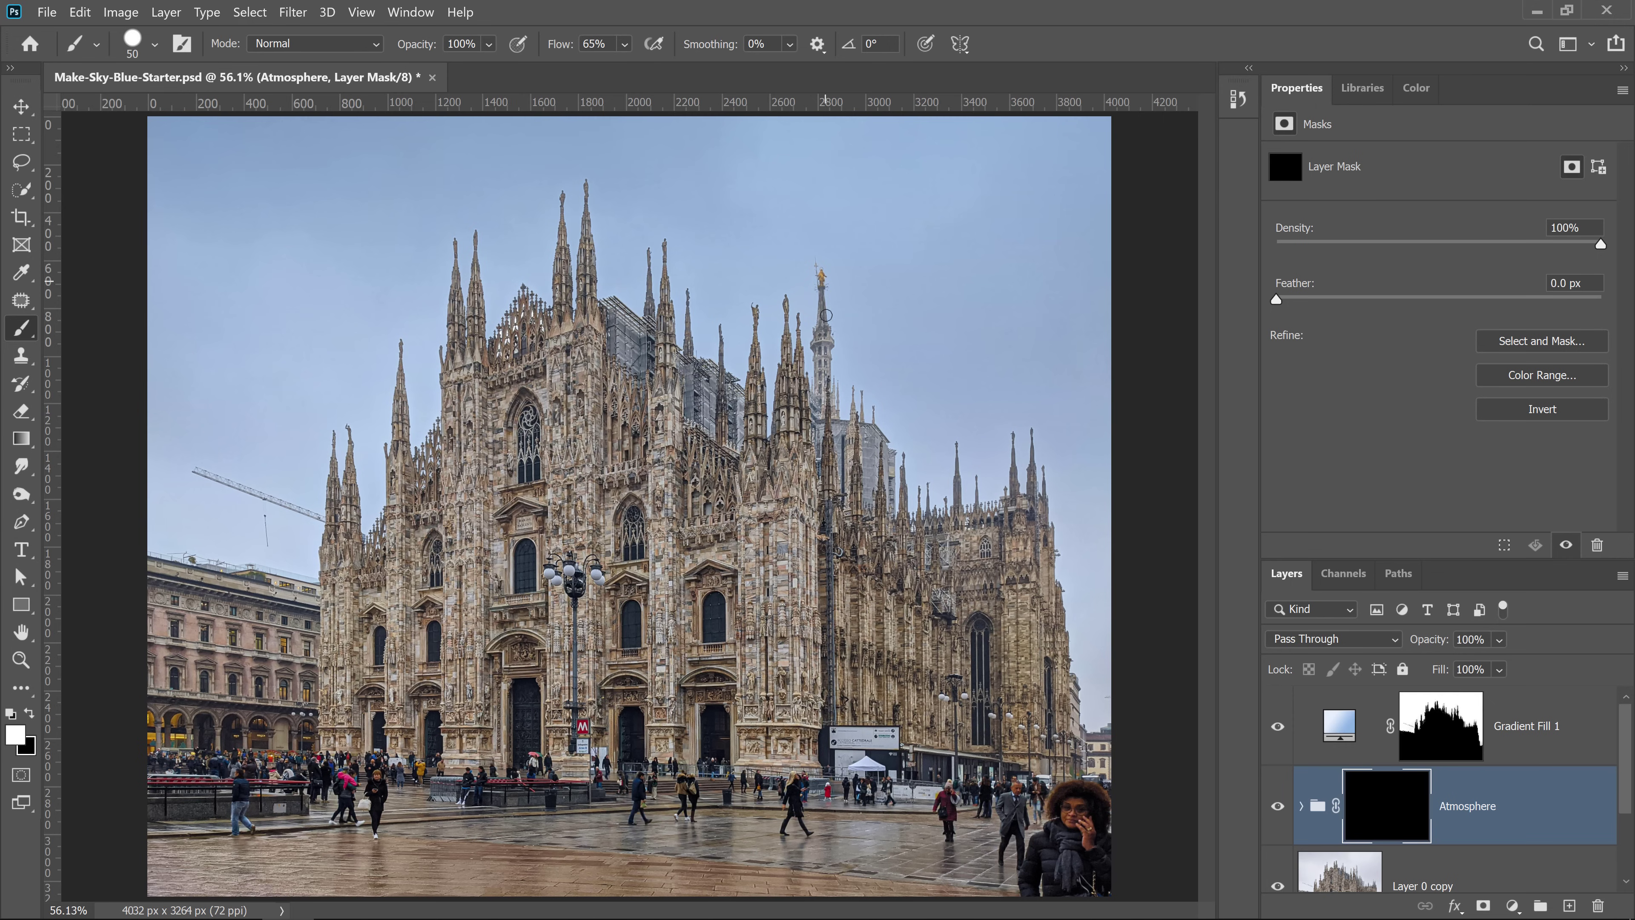
Step: Paint white on the Atmosphere mask over the hazy tall spire topped by the golden statue
{"action": "key", "text": "z"}
{"action": "mouse_move", "coordinate": [826, 315]}
{"action": "left_mouse_down"}
{"action": "mouse_move", "coordinate": [859, 371]}
{"action": "mouse_move", "coordinate": [474, 539]}
{"action": "left_mouse_up"}
{"action": "left_click", "coordinate": [860, 378]}
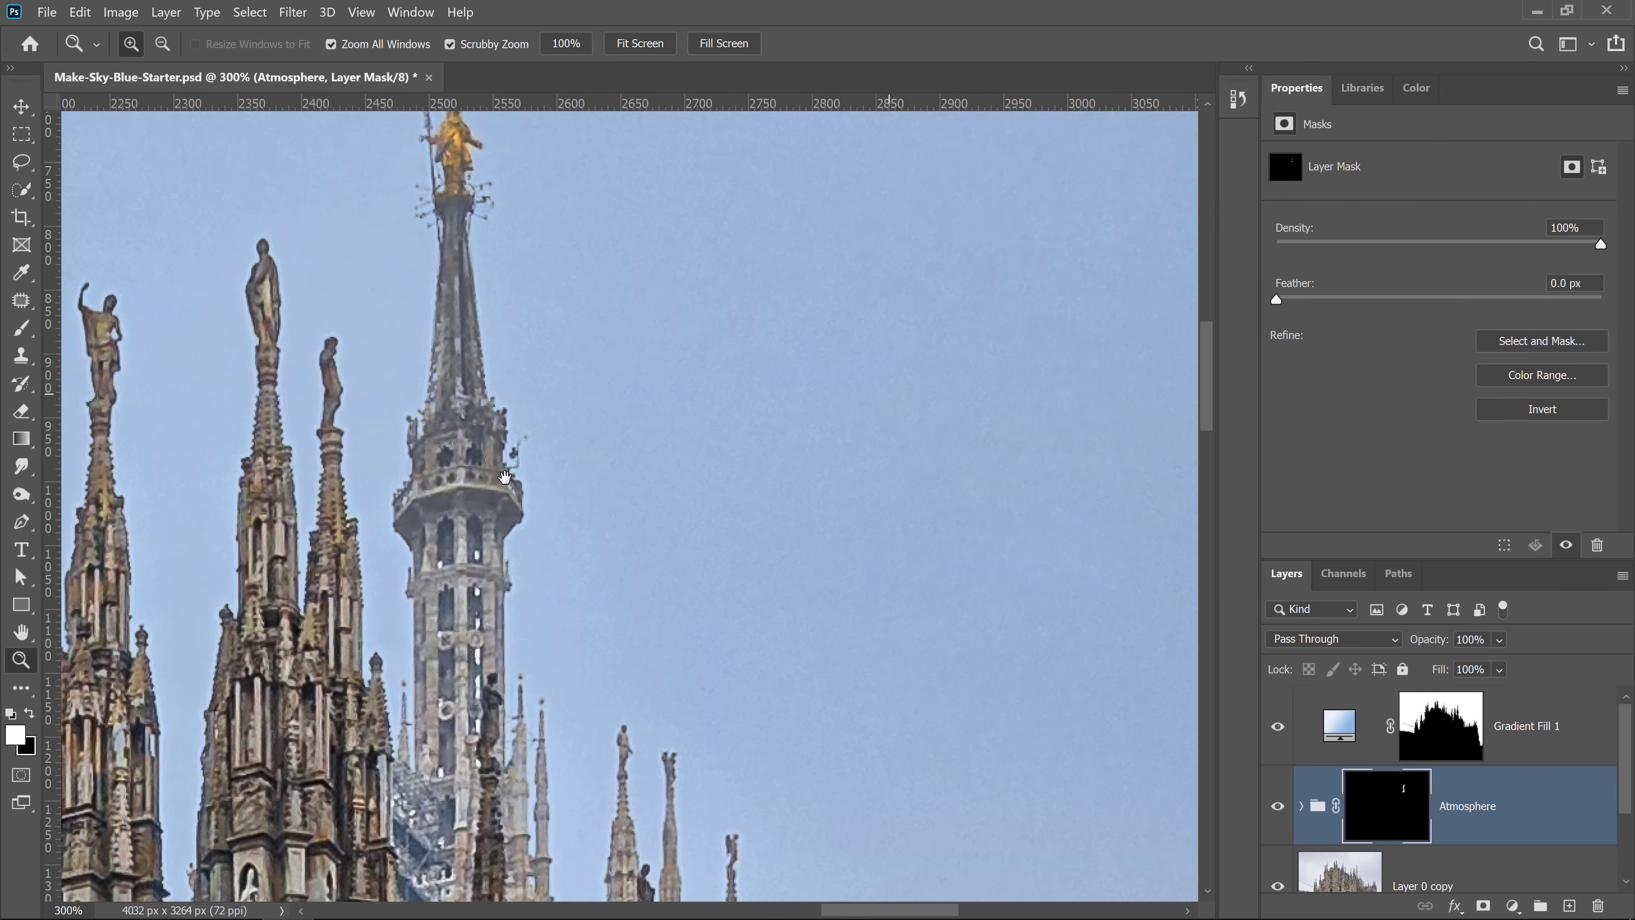
{"action": "left_click", "coordinate": [21, 329]}
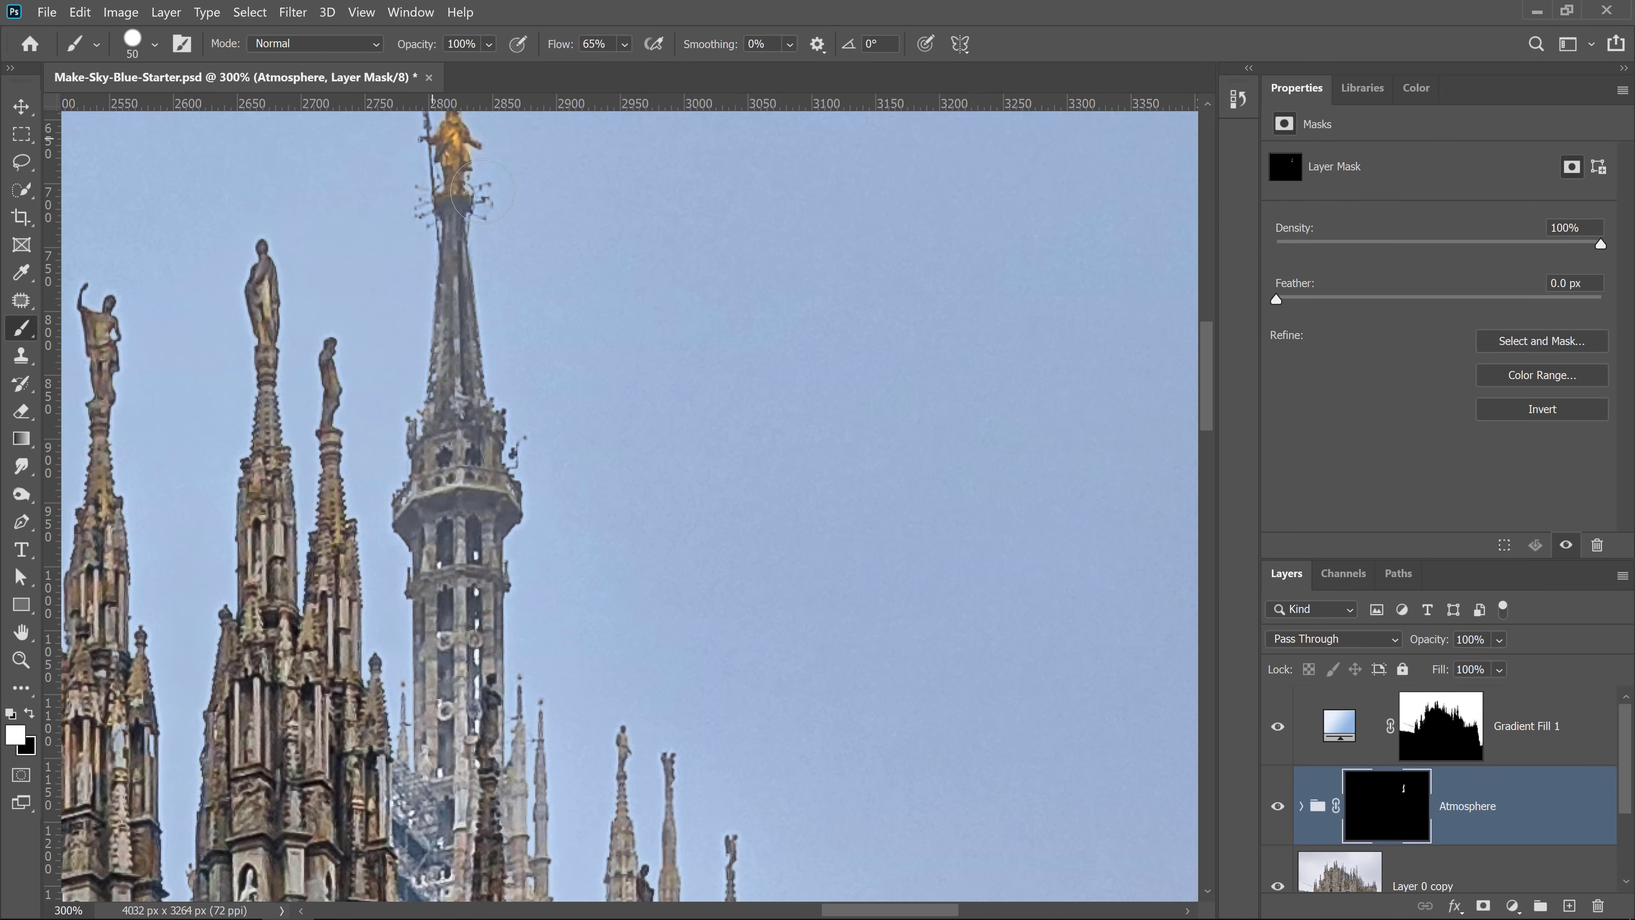
{"action": "left_click_drag", "start_coordinate": [445, 215], "coordinate": [466, 356]}
{"action": "left_click_drag", "start_coordinate": [480, 517], "coordinate": [473, 216]}
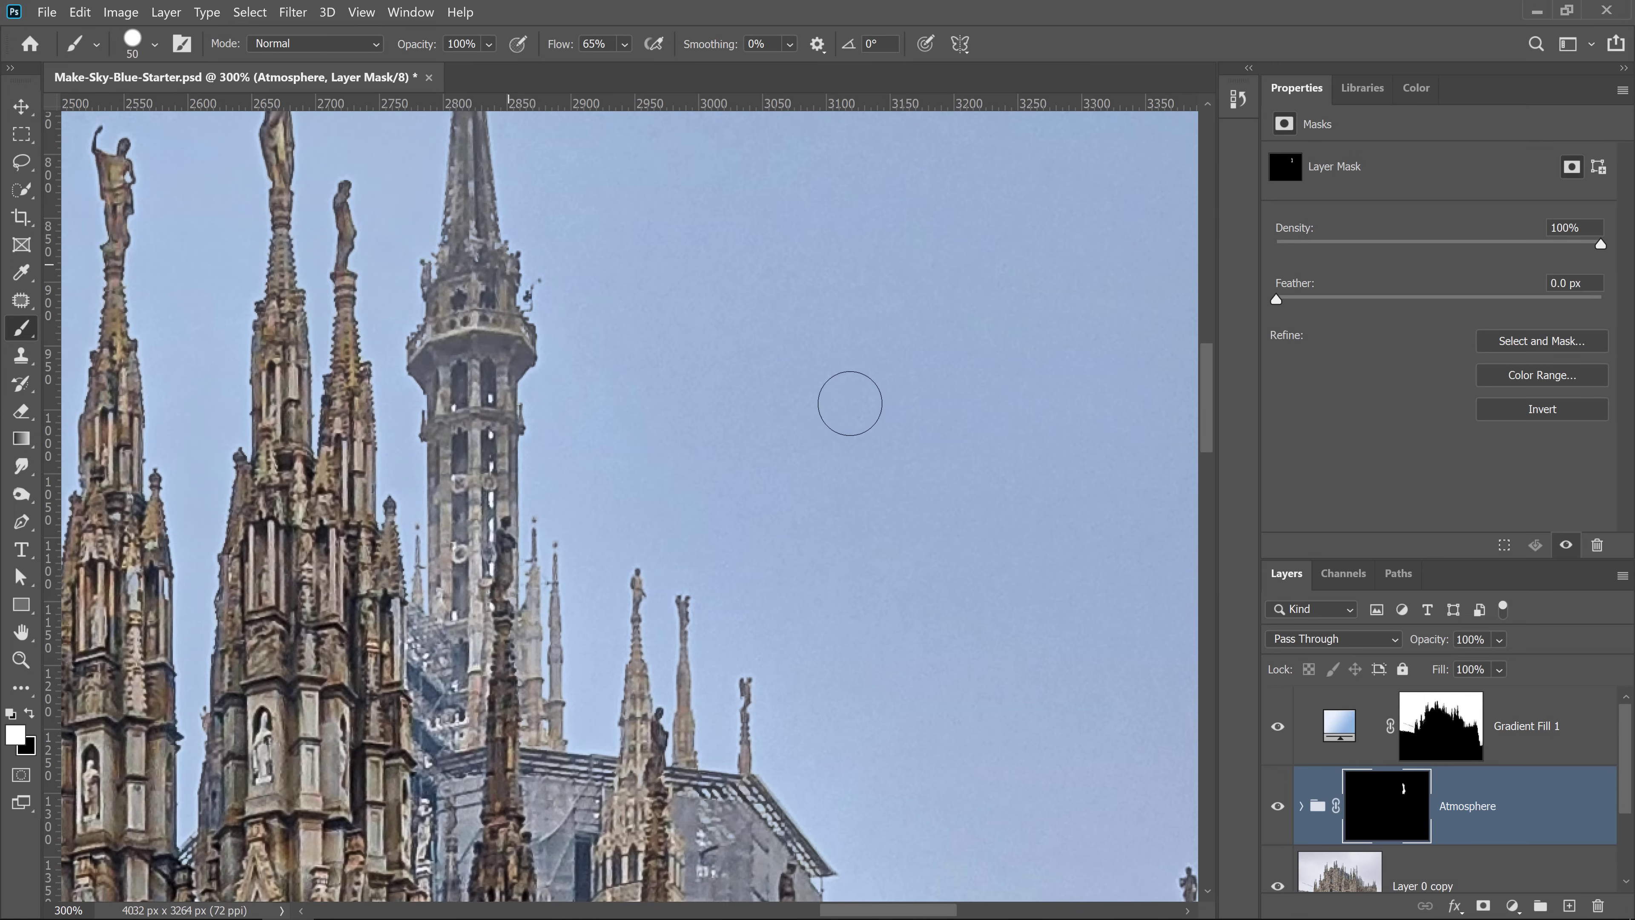
Step: Expand the Atmosphere group, examine its group mask and the Curves 1 mask, and collapse it with the group mask active
{"action": "left_click", "coordinate": [1302, 813]}
{"action": "scroll", "coordinate": [1438, 793], "scroll_direction": "down", "scroll_amount": 2}
{"action": "scroll", "coordinate": [1438, 793], "scroll_direction": "up", "scroll_amount": 2}
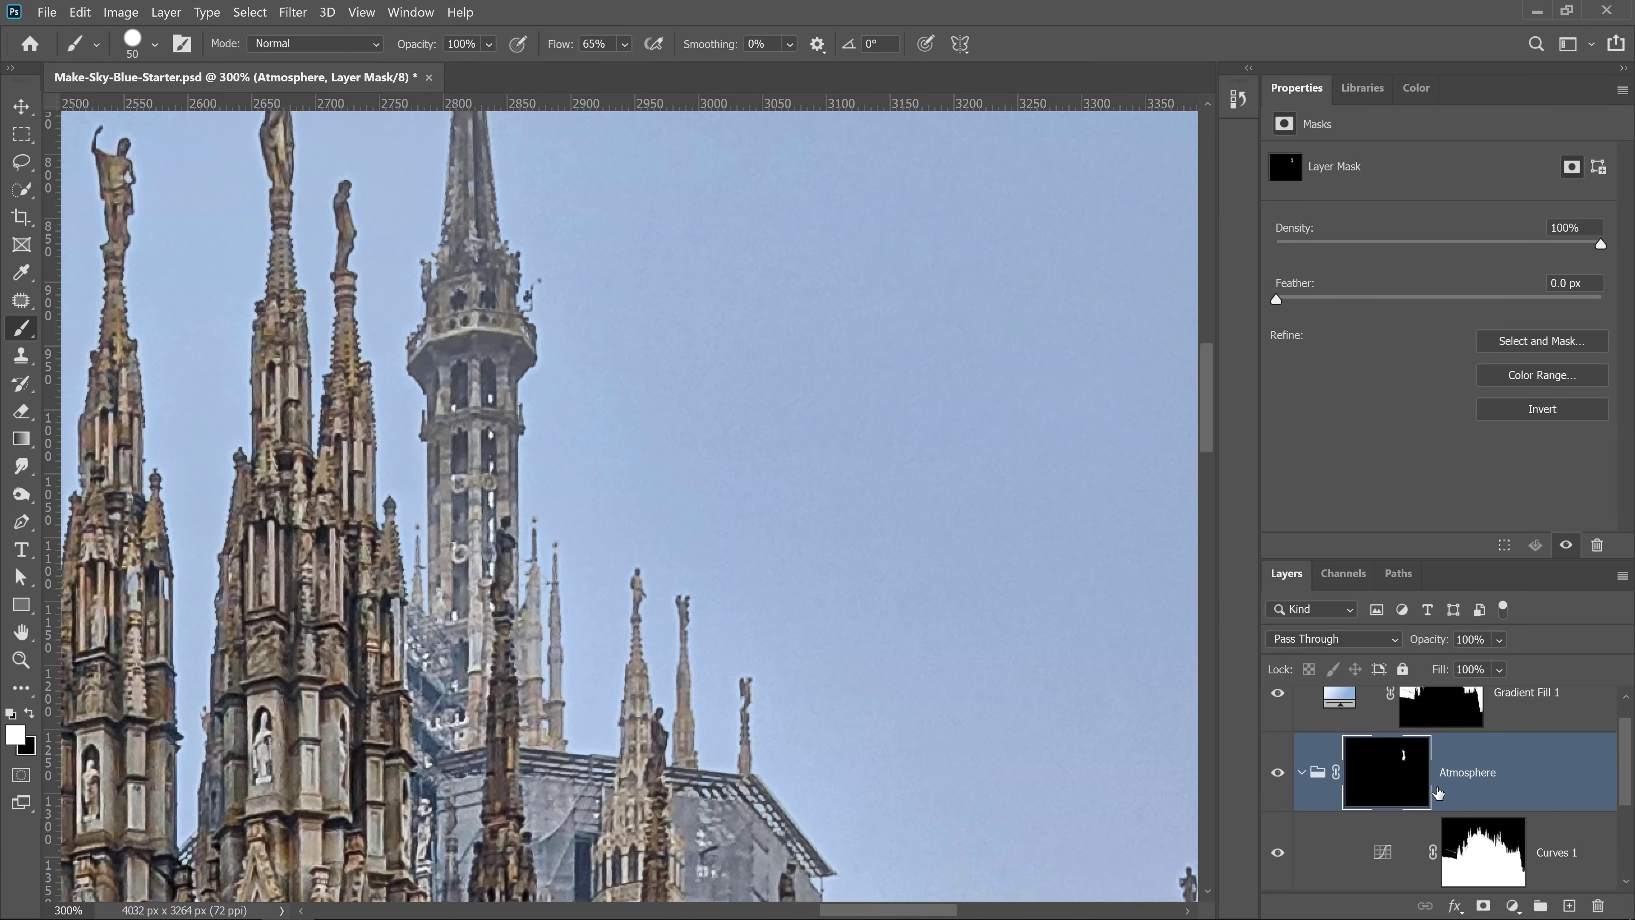
{"action": "scroll", "coordinate": [1438, 794], "scroll_direction": "down", "scroll_amount": 1}
{"action": "left_click", "coordinate": [1480, 784]}
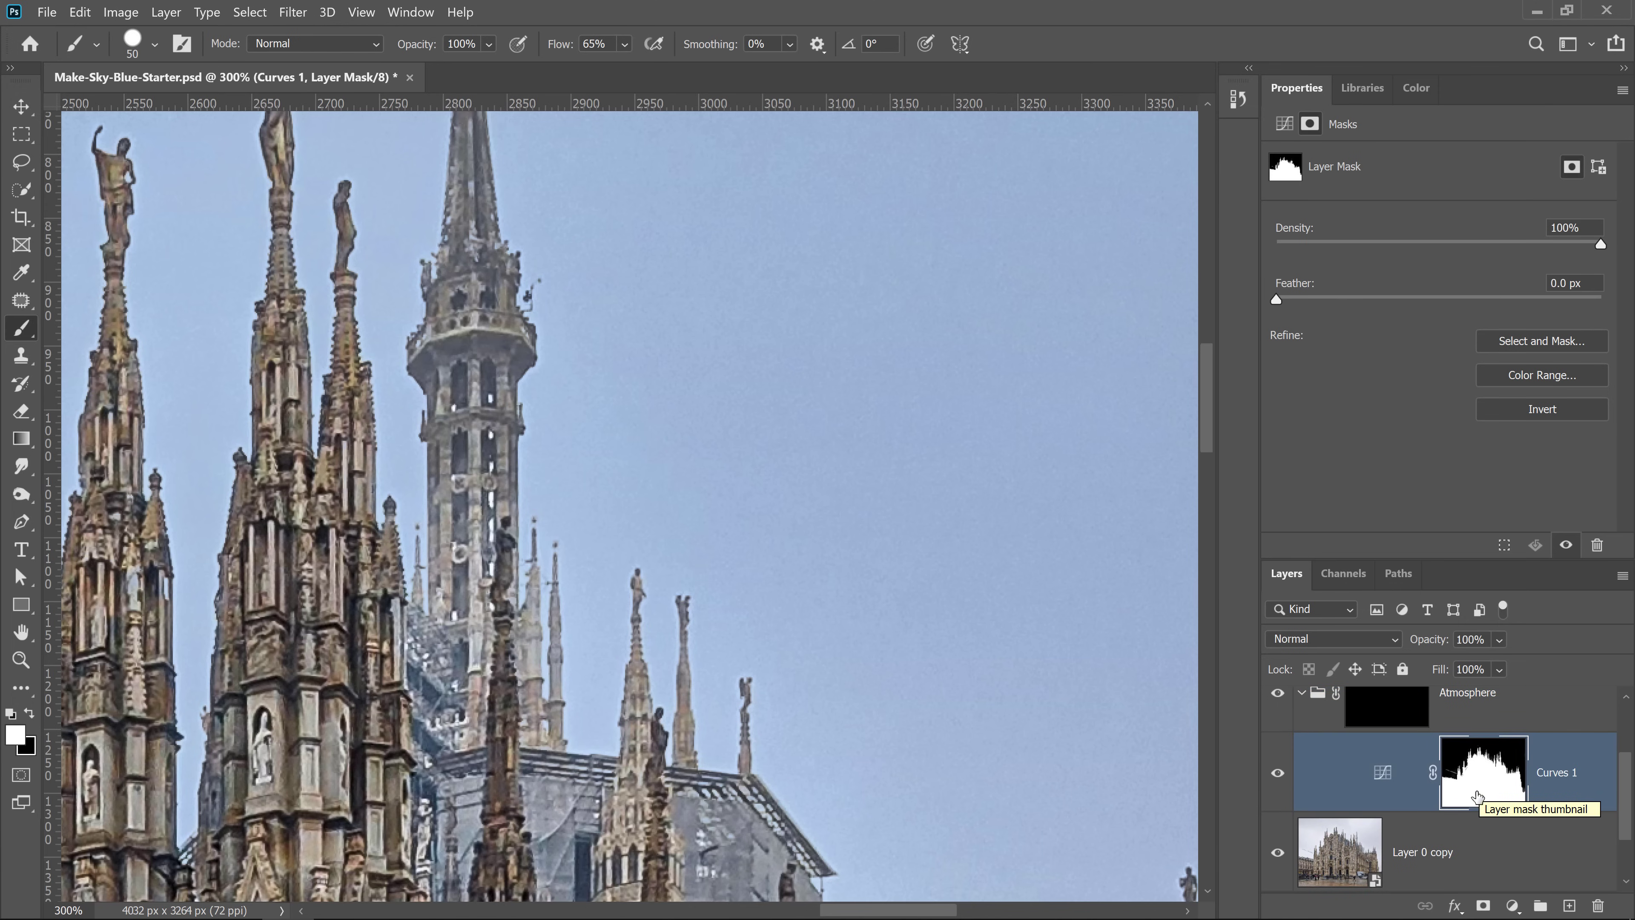
{"action": "scroll", "coordinate": [1477, 798], "scroll_direction": "up", "scroll_amount": 1}
{"action": "left_click", "coordinate": [1386, 783]}
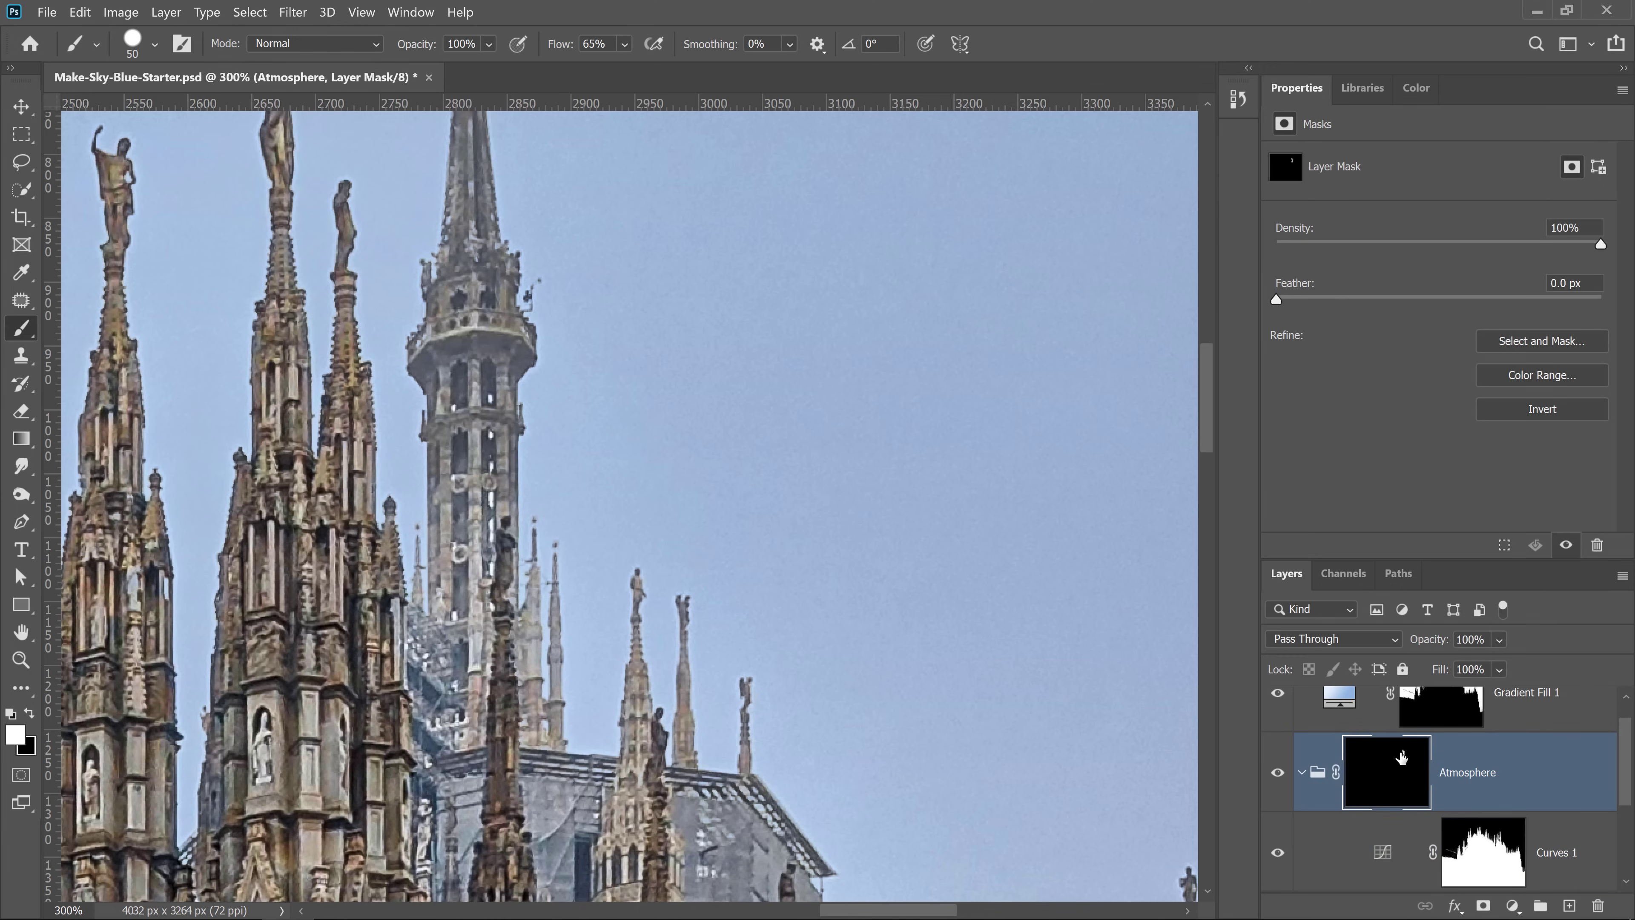
{"action": "left_click", "coordinate": [1300, 773]}
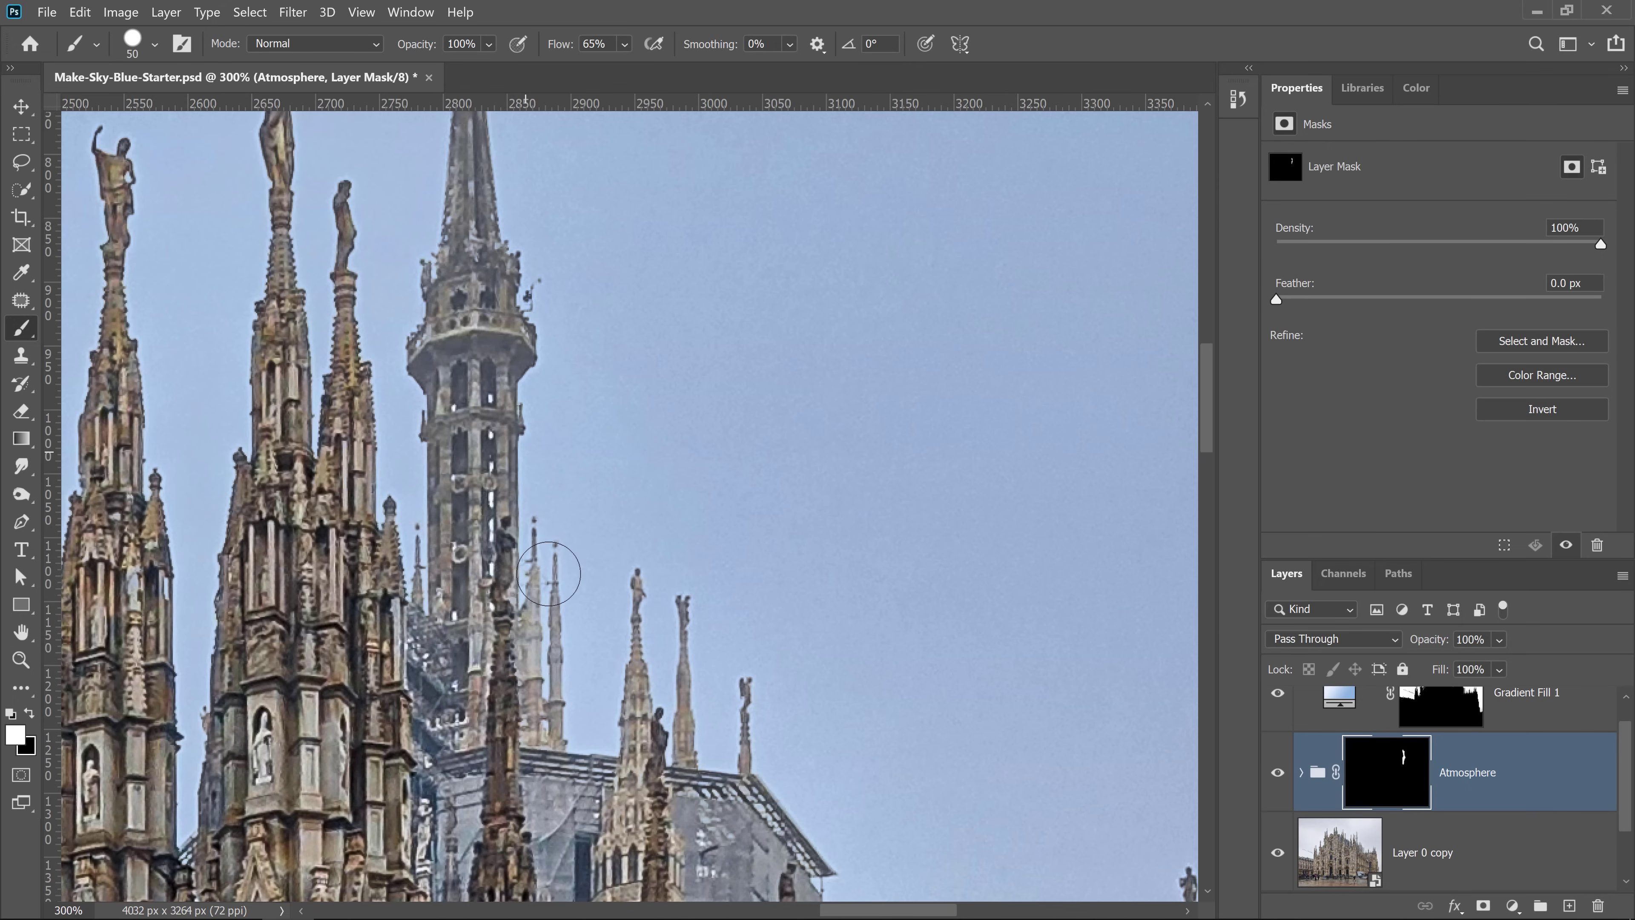
Step: Paint white on the Atmosphere mask over the spire's base and the scaffolded structure behind the front spires
{"action": "mouse_move", "coordinate": [562, 746]}
{"action": "left_mouse_down"}
{"action": "mouse_move", "coordinate": [543, 467]}
{"action": "mouse_move", "coordinate": [522, 421]}
{"action": "mouse_move", "coordinate": [543, 508]}
{"action": "mouse_move", "coordinate": [587, 234]}
{"action": "mouse_move", "coordinate": [549, 500]}
{"action": "mouse_move", "coordinate": [544, 747]}
{"action": "mouse_move", "coordinate": [456, 454]}
{"action": "mouse_move", "coordinate": [419, 544]}
{"action": "mouse_move", "coordinate": [425, 424]}
{"action": "mouse_move", "coordinate": [412, 538]}
{"action": "left_mouse_up"}
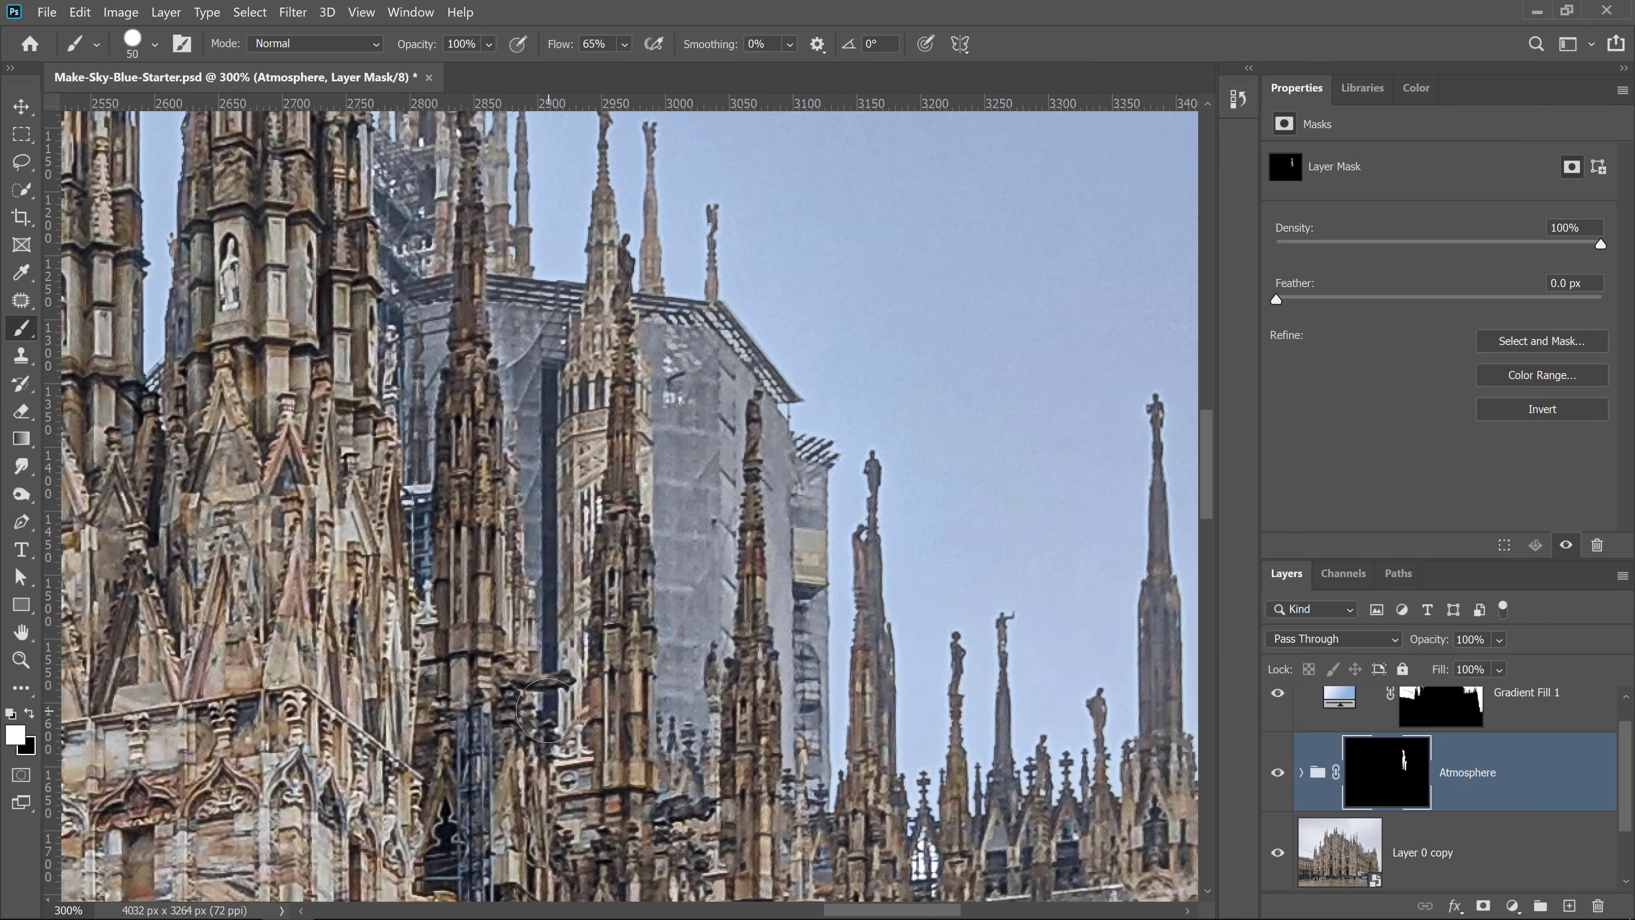
{"action": "left_click_drag", "start_coordinate": [547, 709], "coordinate": [553, 612]}
{"action": "mouse_move", "coordinate": [688, 727]}
{"action": "left_mouse_down"}
{"action": "mouse_move", "coordinate": [685, 309]}
{"action": "mouse_move", "coordinate": [710, 235]}
{"action": "mouse_move", "coordinate": [651, 200]}
{"action": "mouse_move", "coordinate": [706, 460]}
{"action": "left_mouse_up"}
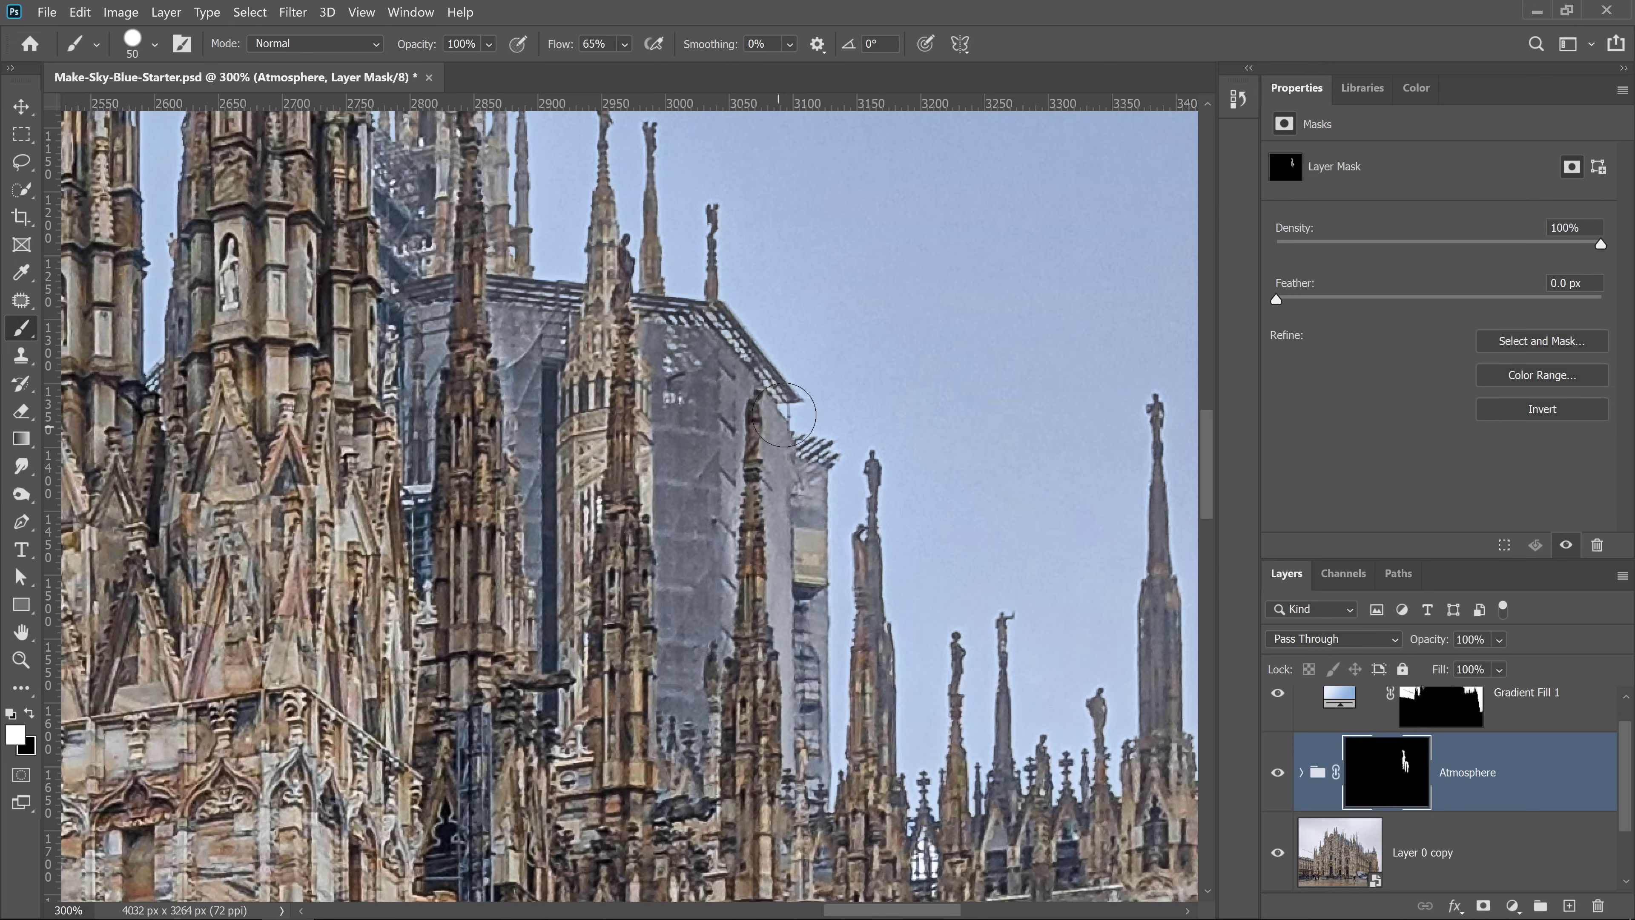
{"action": "left_click_drag", "start_coordinate": [779, 415], "coordinate": [806, 701]}
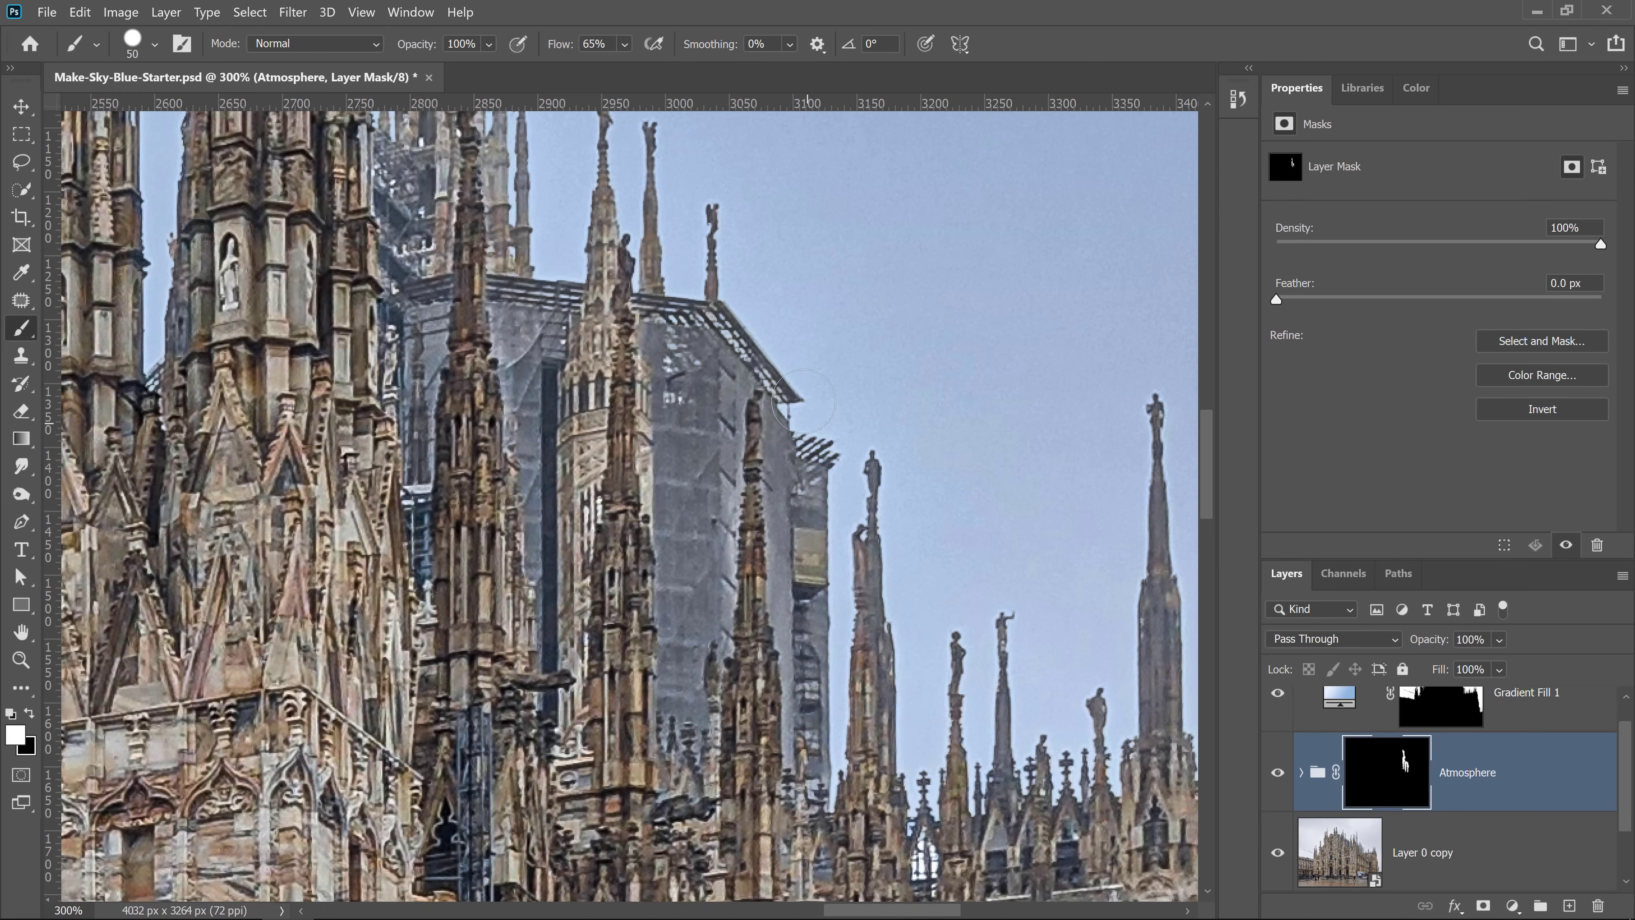
Step: Paint white on the Atmosphere group mask over the small distant spires to the right of the scaffolded structure
{"action": "left_click_drag", "start_coordinate": [1167, 672], "coordinate": [805, 613]}
{"action": "left_click_drag", "start_coordinate": [825, 651], "coordinate": [820, 367]}
{"action": "left_click_drag", "start_coordinate": [671, 668], "coordinate": [669, 592]}
{"action": "left_click_drag", "start_coordinate": [612, 691], "coordinate": [632, 580]}
{"action": "left_click_drag", "start_coordinate": [761, 664], "coordinate": [776, 641]}
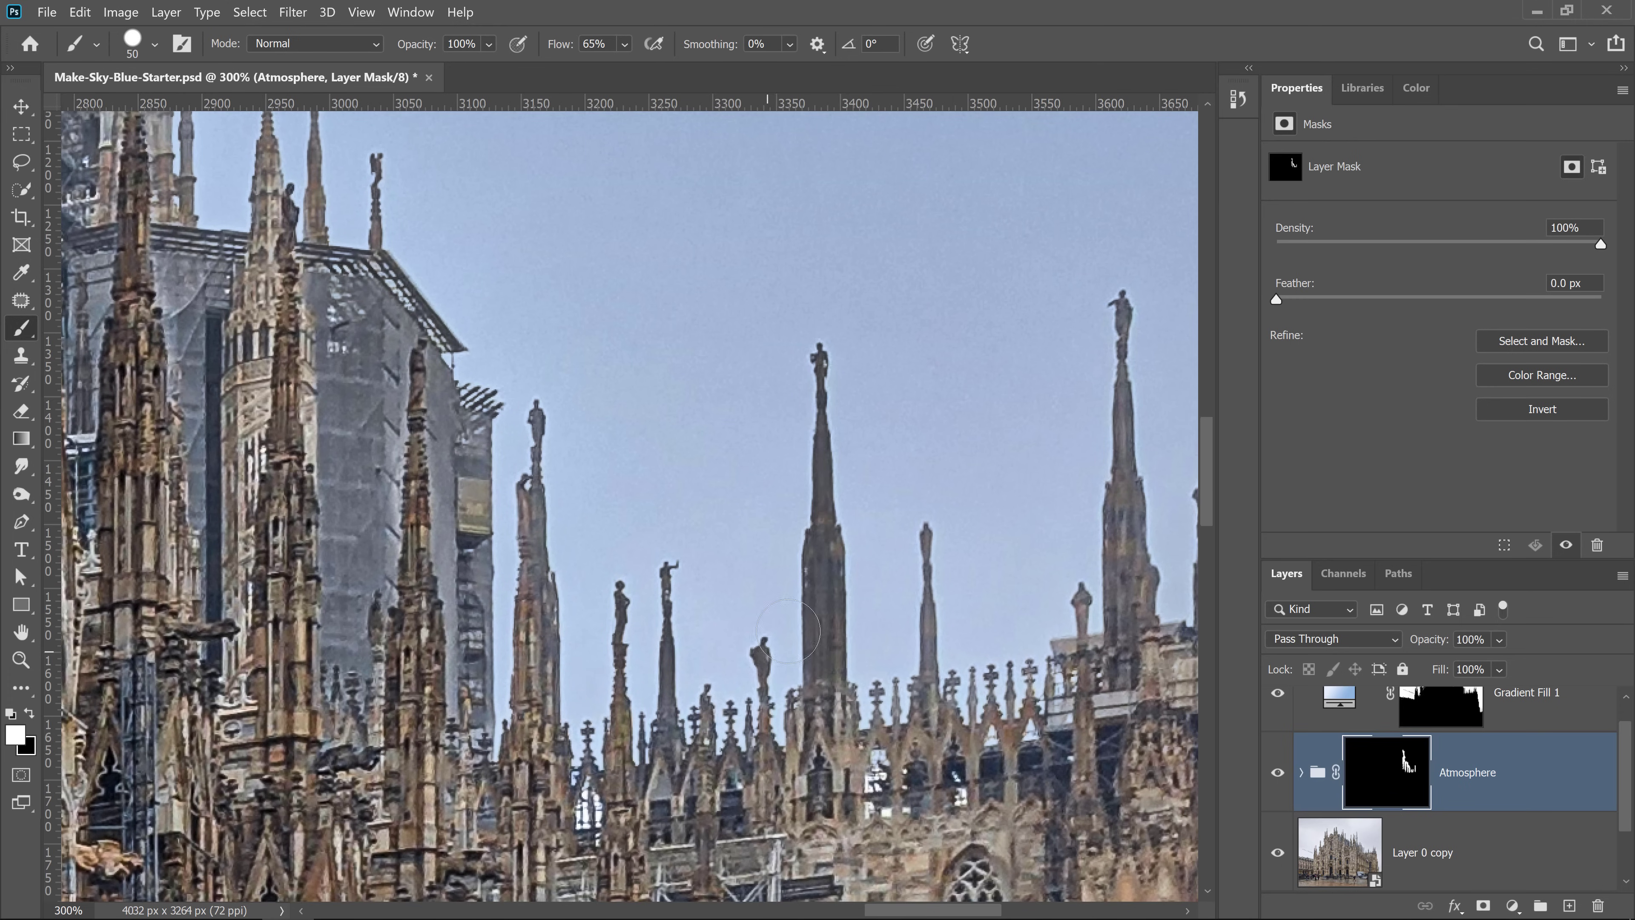
{"action": "left_click_drag", "start_coordinate": [919, 650], "coordinate": [927, 548]}
{"action": "mouse_move", "coordinate": [1096, 608]}
{"action": "left_mouse_down"}
{"action": "mouse_move", "coordinate": [1131, 534]}
{"action": "mouse_move", "coordinate": [1145, 281]}
{"action": "mouse_move", "coordinate": [1125, 353]}
{"action": "left_mouse_up"}
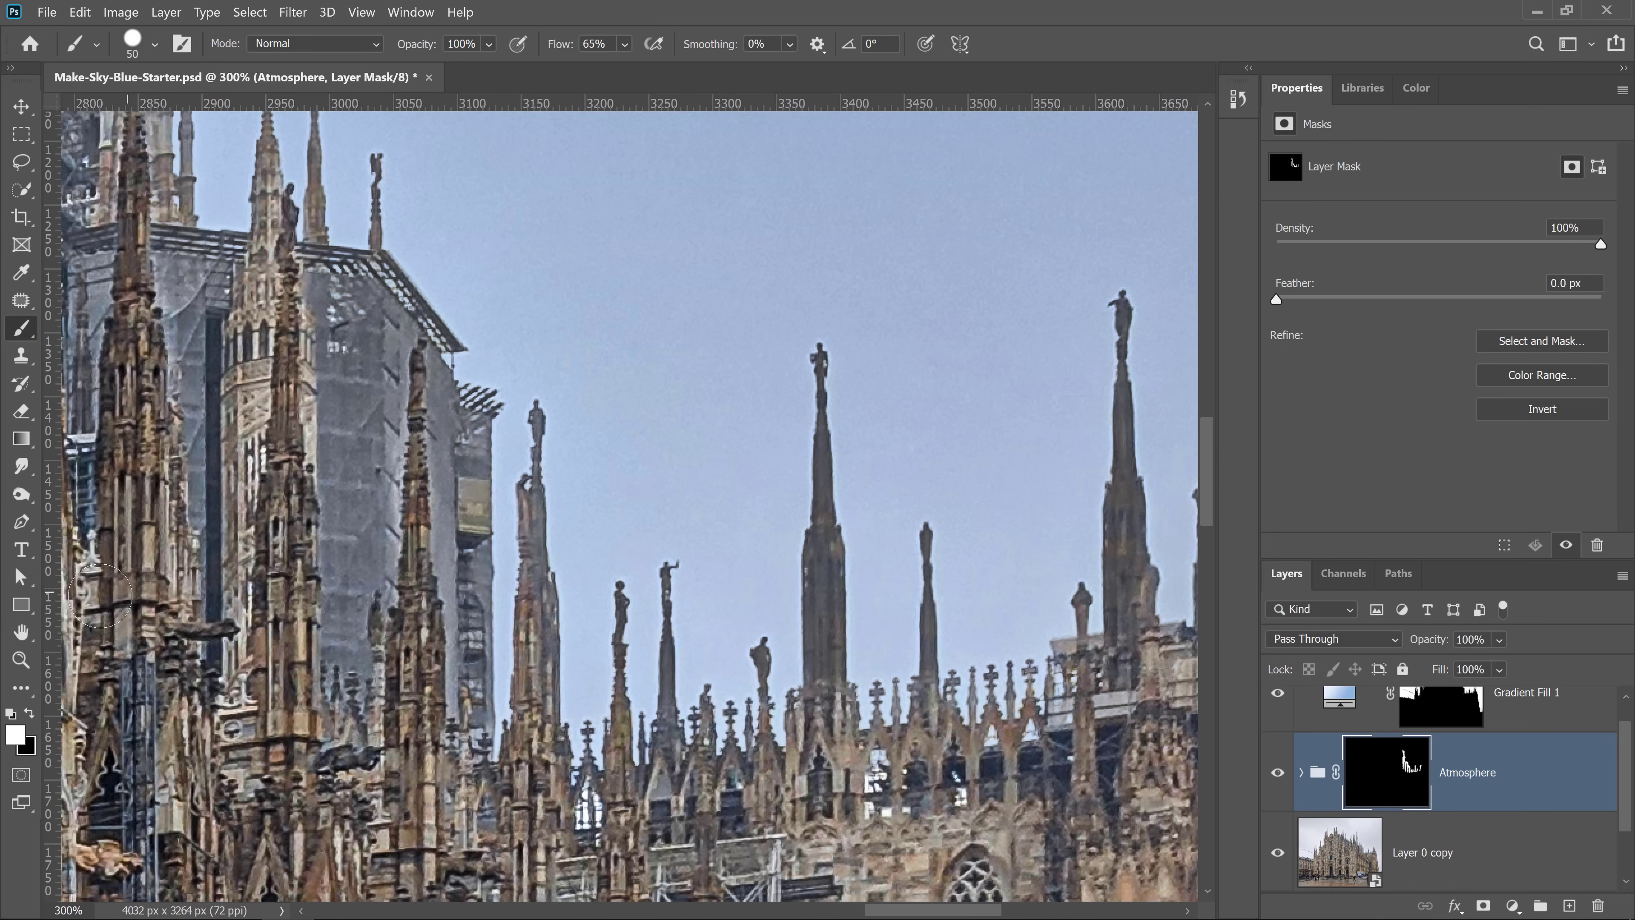
Step: Fit the whole image in view and compare it with the Atmosphere group hidden and shown
{"action": "double_click", "coordinate": [25, 634]}
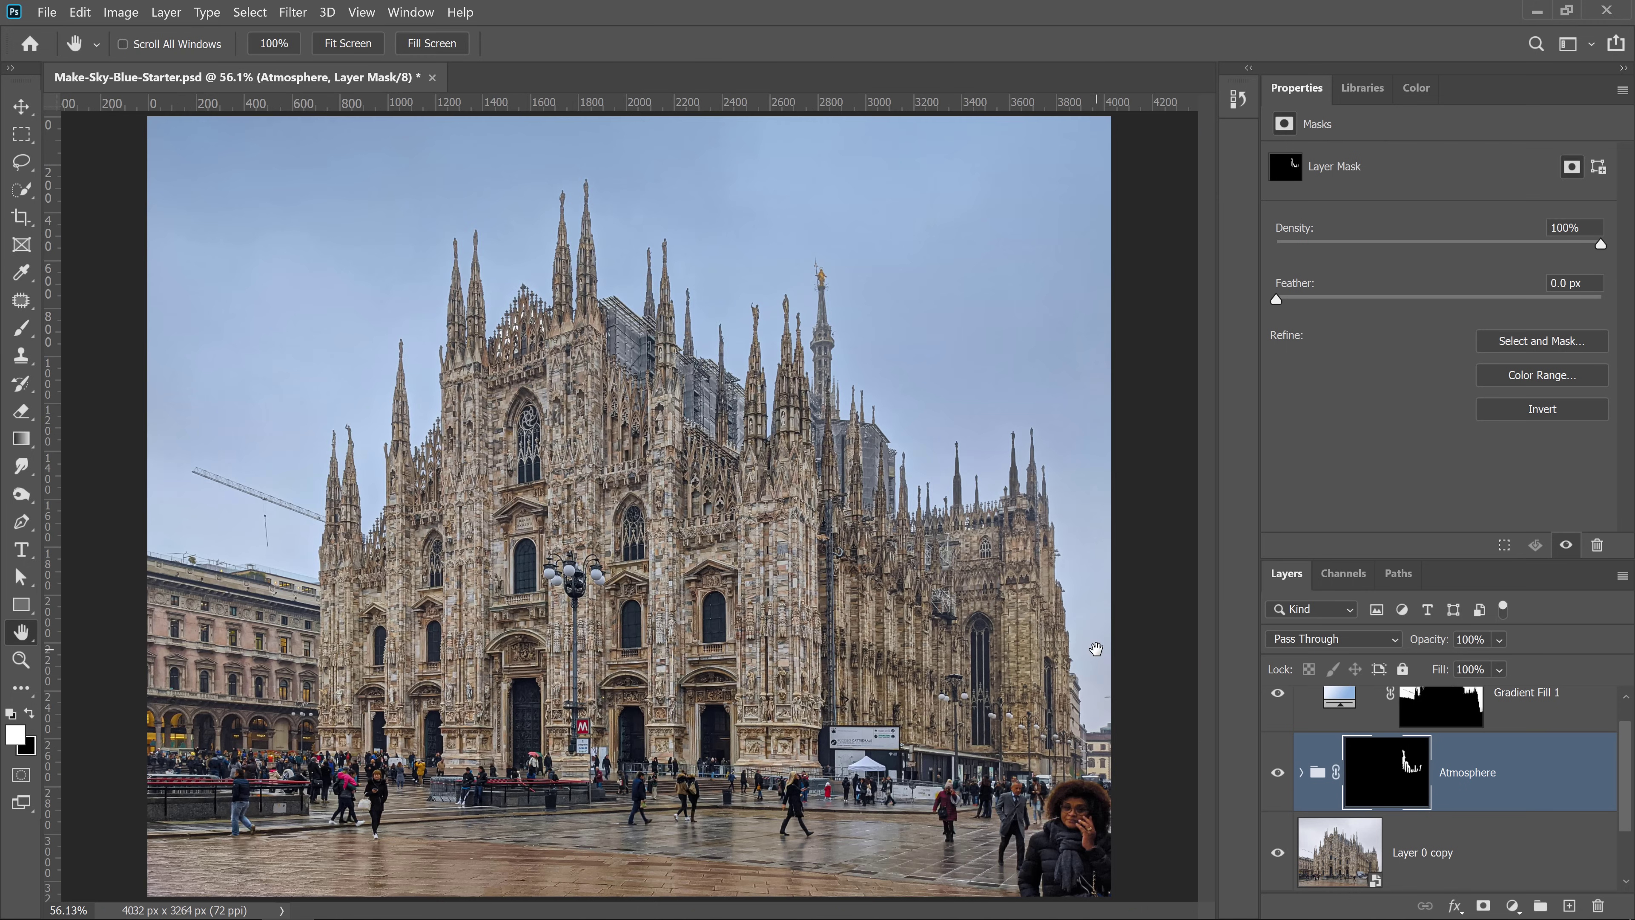
{"action": "left_click", "coordinate": [1278, 773]}
{"action": "left_click", "coordinate": [1278, 778]}
{"action": "left_click", "coordinate": [1278, 778]}
{"action": "left_click", "coordinate": [1279, 778]}
{"action": "left_click", "coordinate": [1278, 778]}
{"action": "left_click", "coordinate": [1277, 776]}
{"action": "left_click", "coordinate": [1277, 777]}
Step: Try a different blue for the end color stop of the Gradient Fill 1 gradient and discard the gradient edit
{"action": "double_click", "coordinate": [1333, 703]}
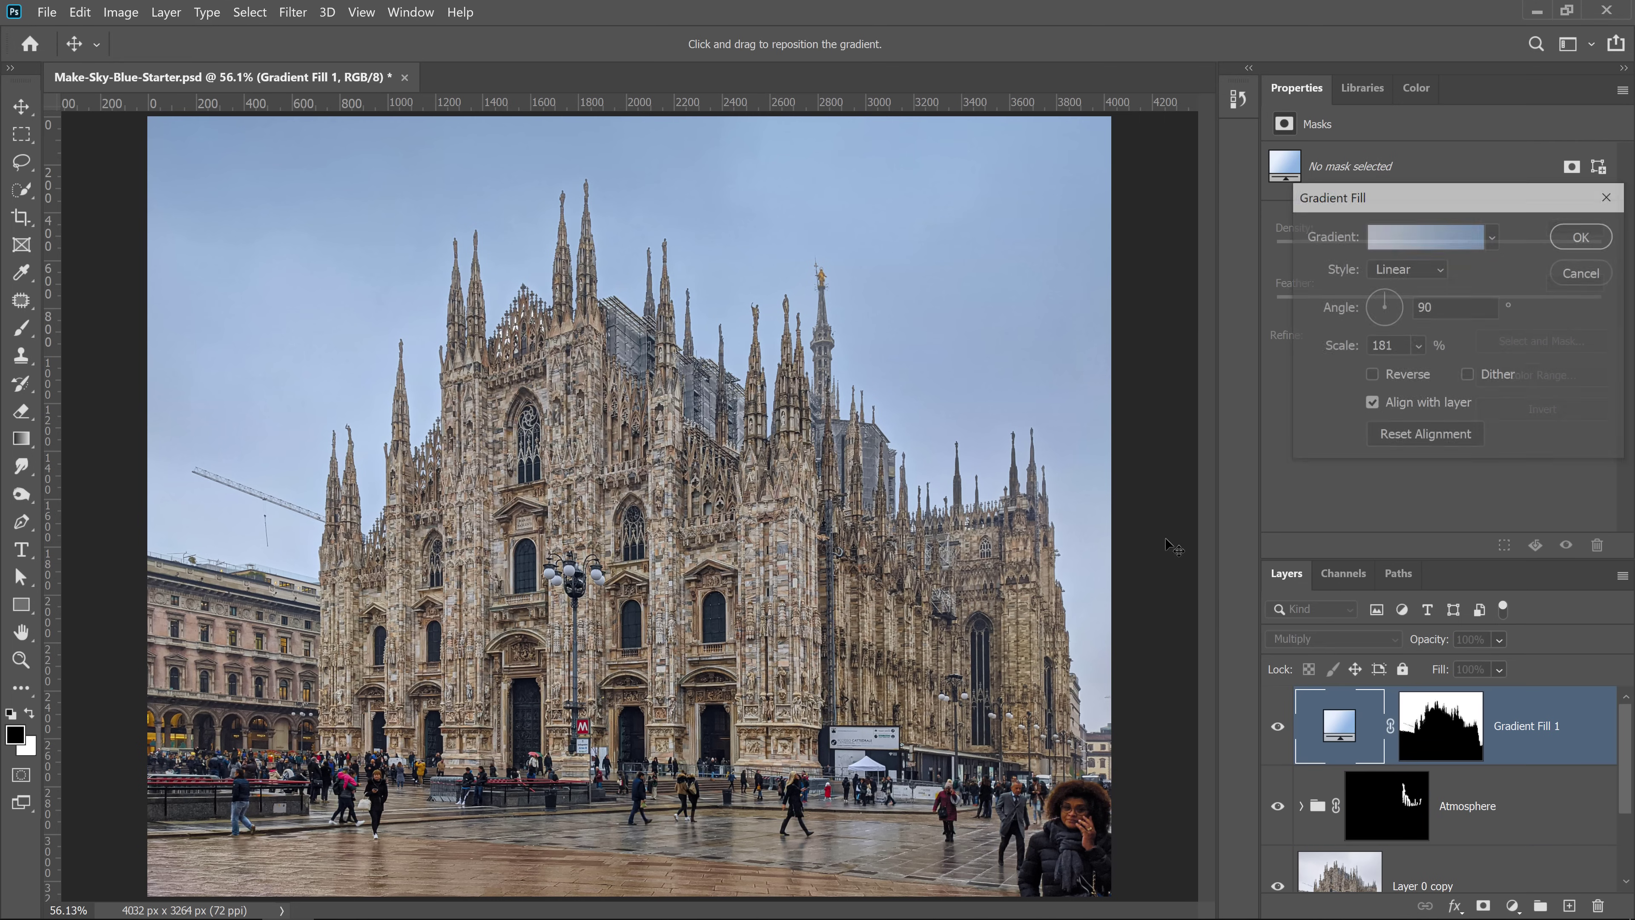
{"action": "left_click", "coordinate": [1424, 233]}
{"action": "left_click", "coordinate": [1595, 493]}
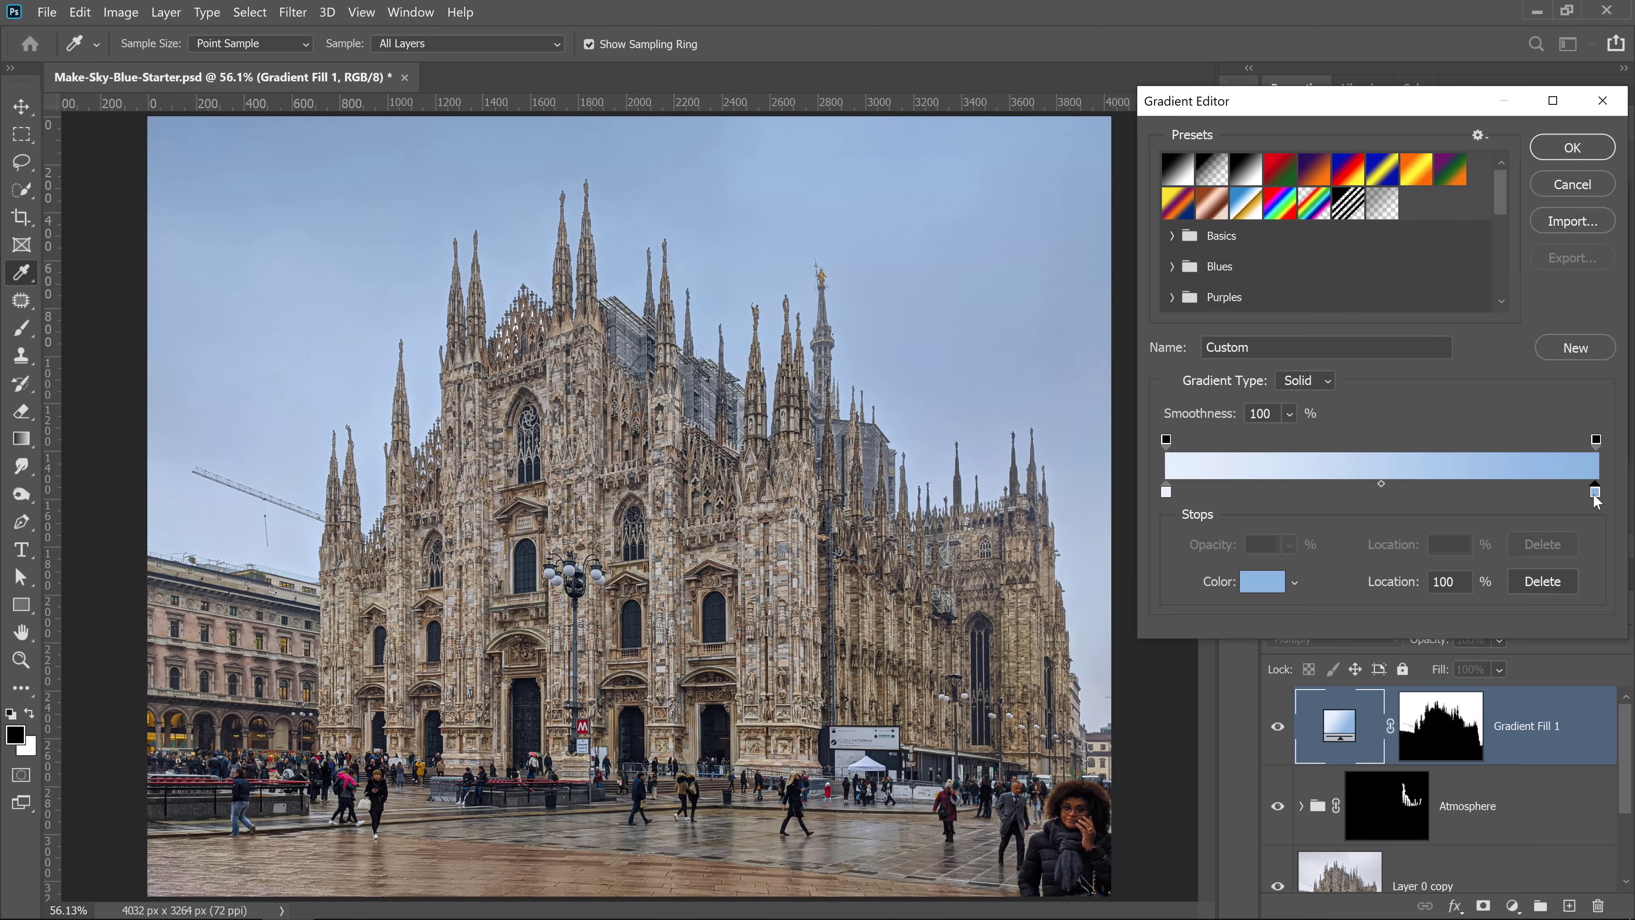
{"action": "double_click", "coordinate": [1595, 492]}
{"action": "left_click", "coordinate": [1178, 344]}
{"action": "mouse_move", "coordinate": [1179, 343]}
{"action": "left_mouse_down"}
{"action": "mouse_move", "coordinate": [1189, 362]}
{"action": "mouse_move", "coordinate": [1164, 344]}
{"action": "left_mouse_up"}
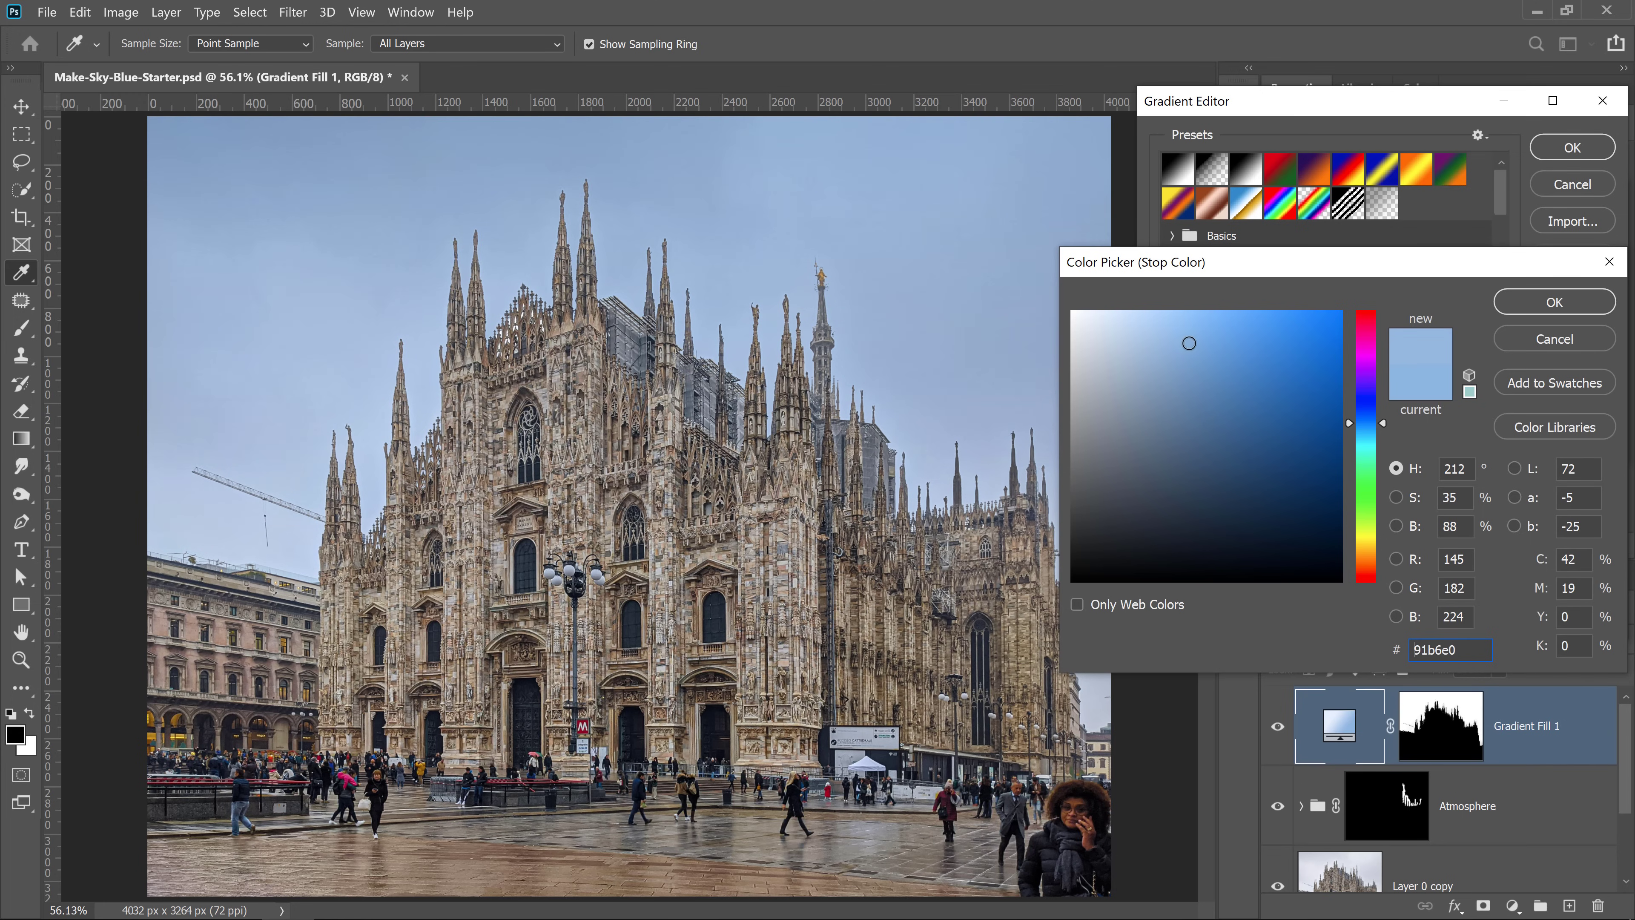
{"action": "left_click", "coordinate": [1510, 304]}
{"action": "left_click", "coordinate": [1575, 187]}
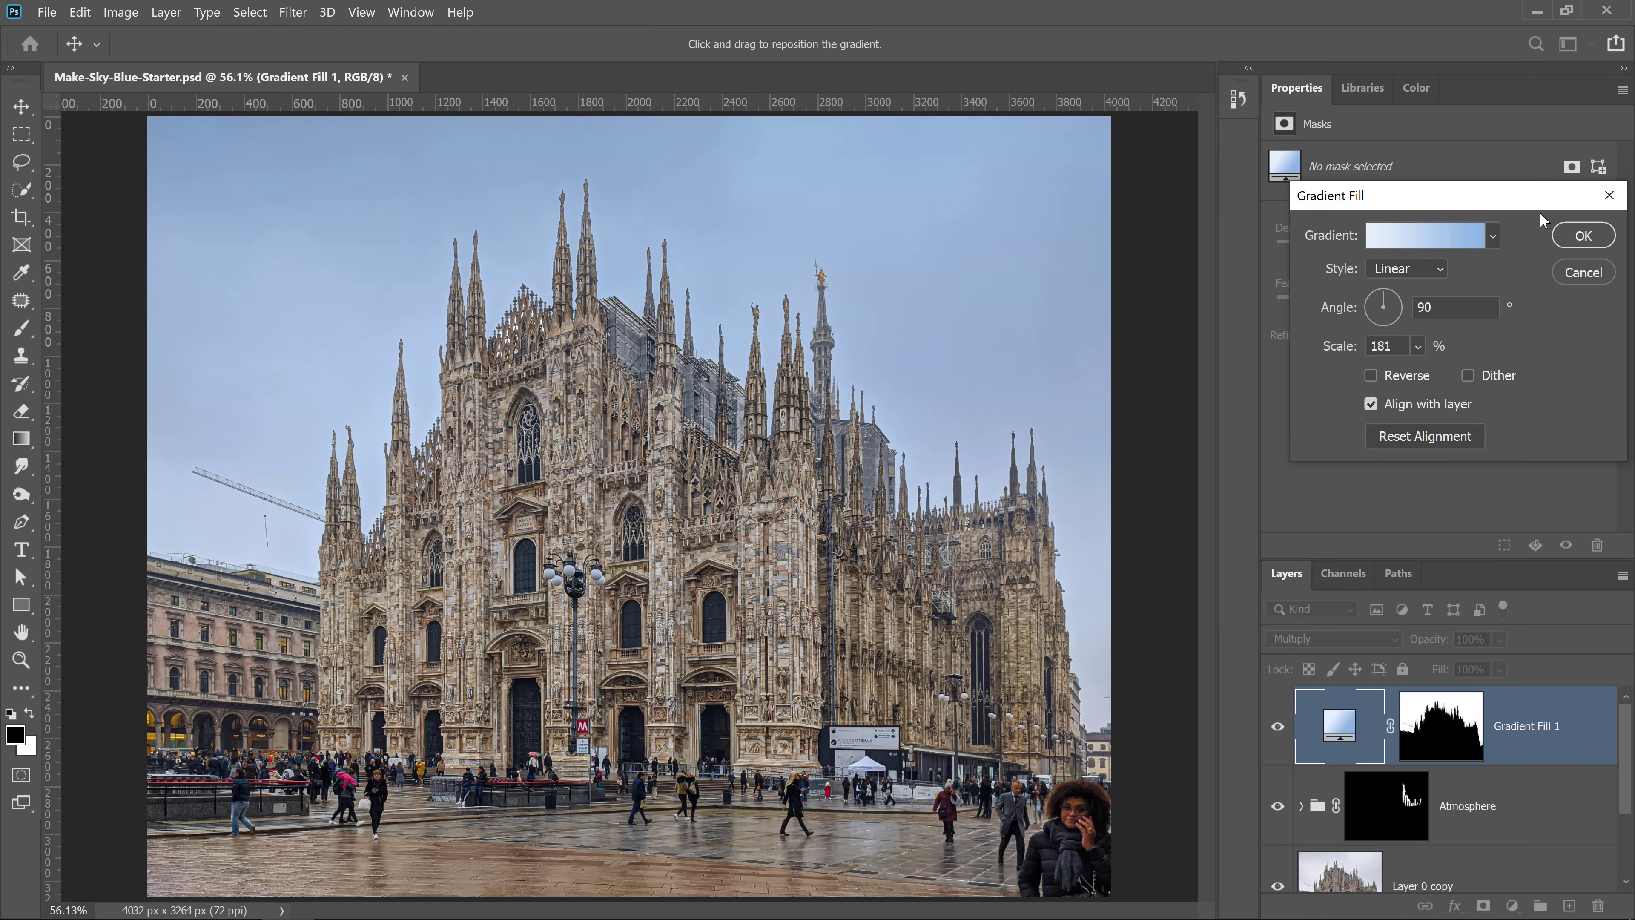
{"action": "left_click", "coordinate": [1583, 237]}
{"action": "key", "text": "h"}
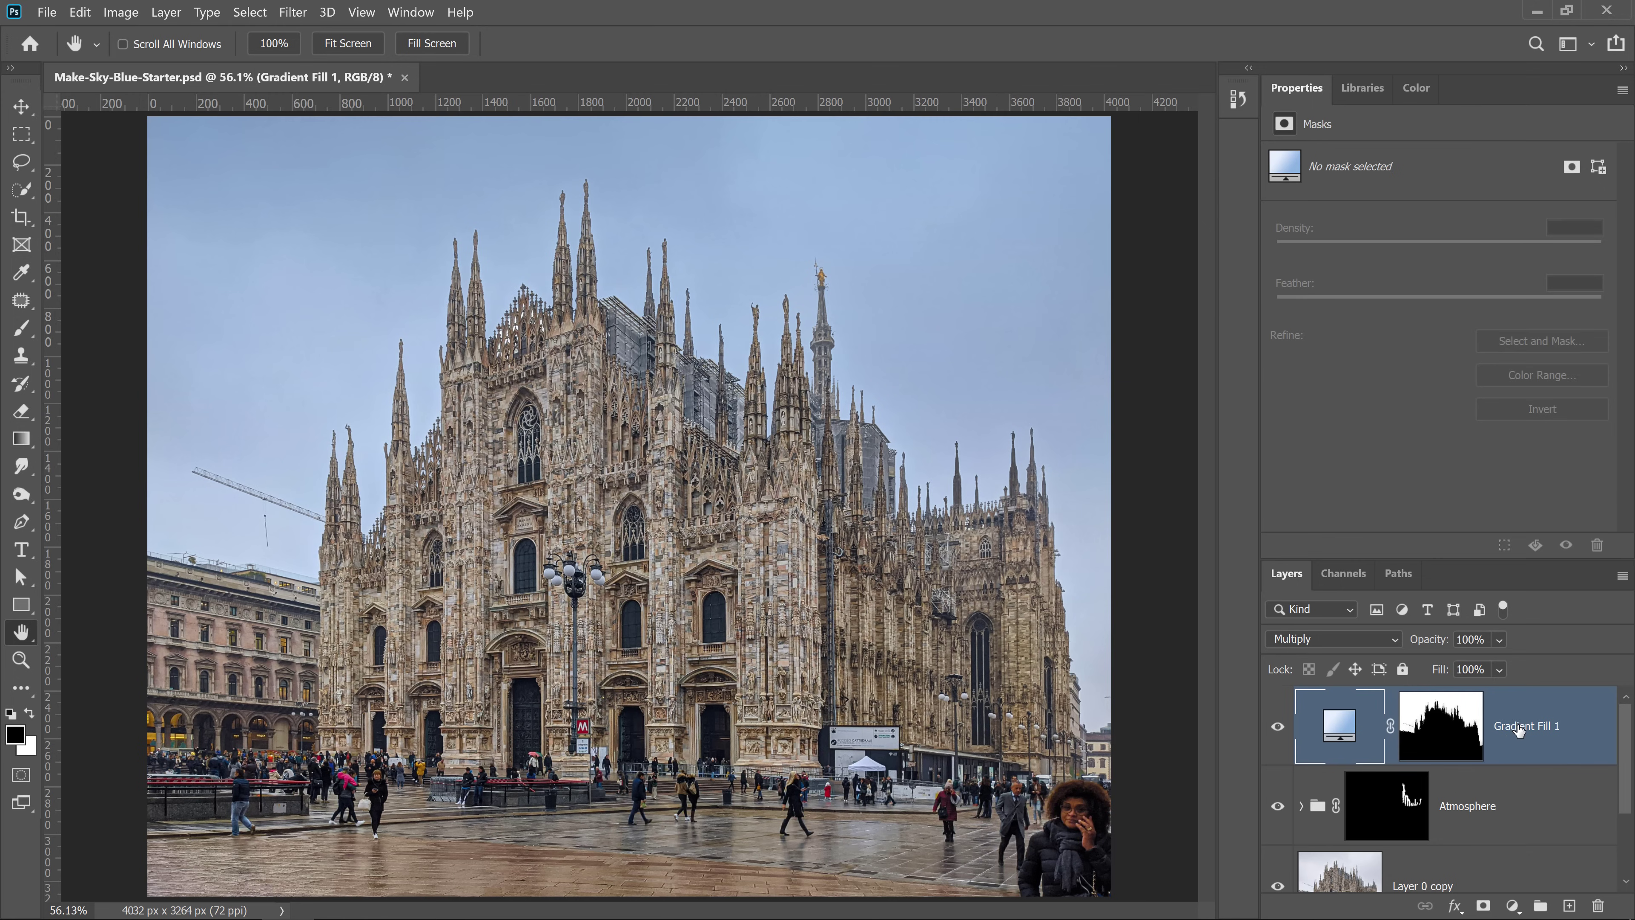
Step: Convert Gradient Fill 1, the Atmosphere group and Layer 0 copy into one smart object and compare it with the original photo
{"action": "scroll", "coordinate": [1523, 734], "scroll_direction": "down", "scroll_amount": 2}
{"action": "key", "text": "shift"}
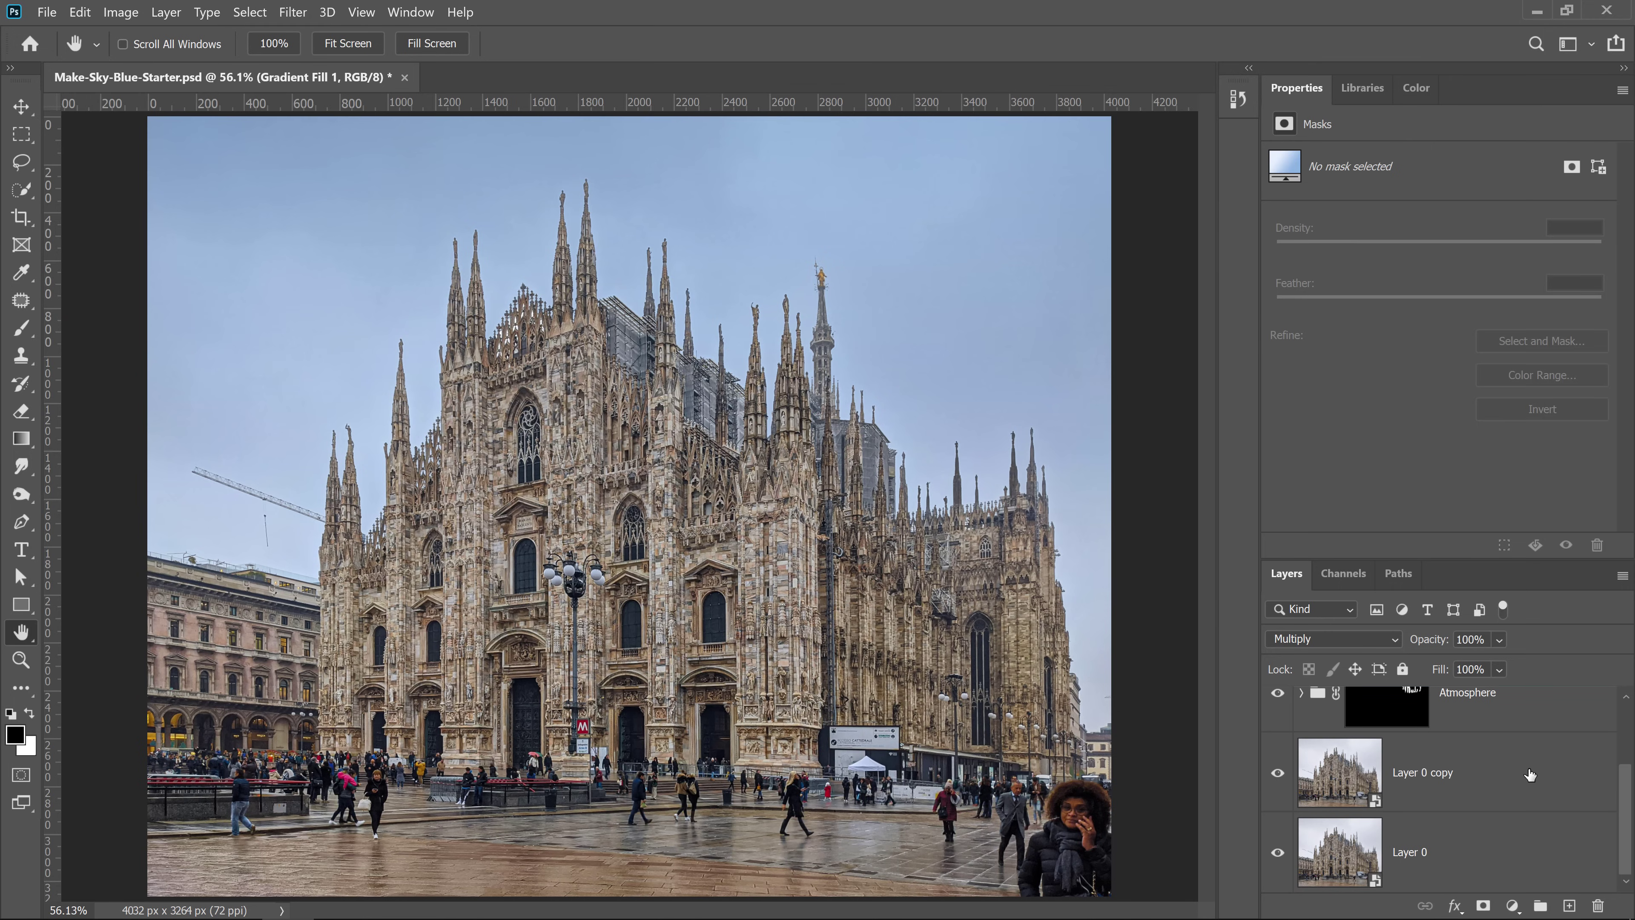
{"action": "left_click", "coordinate": [1530, 774], "text": "shift"}
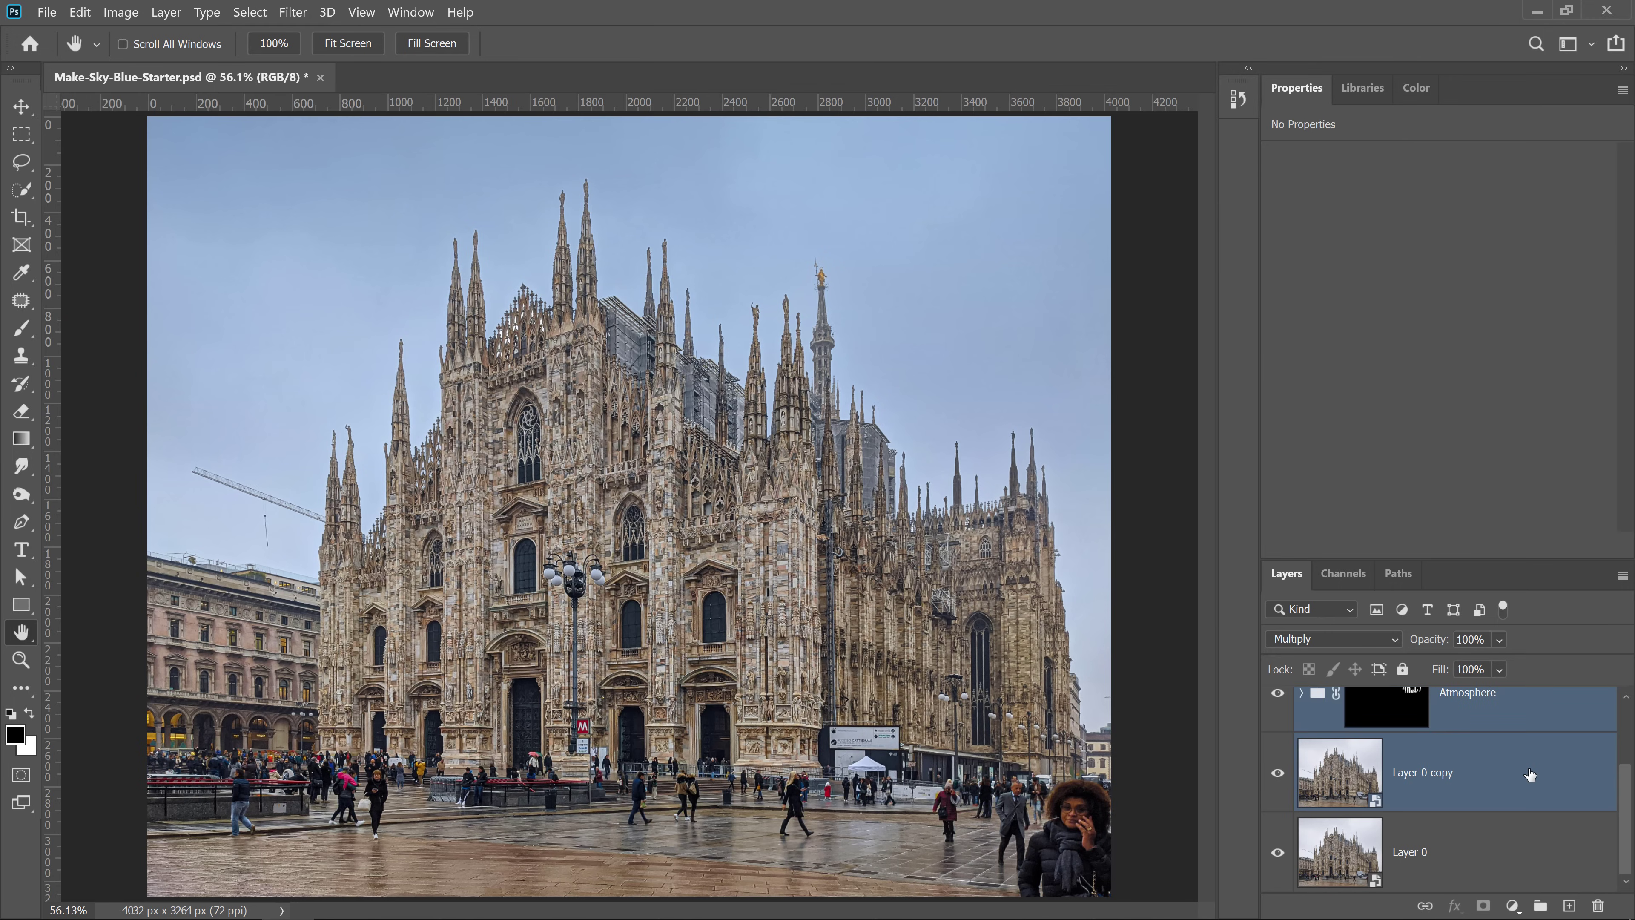
{"action": "right_click", "coordinate": [1531, 774]}
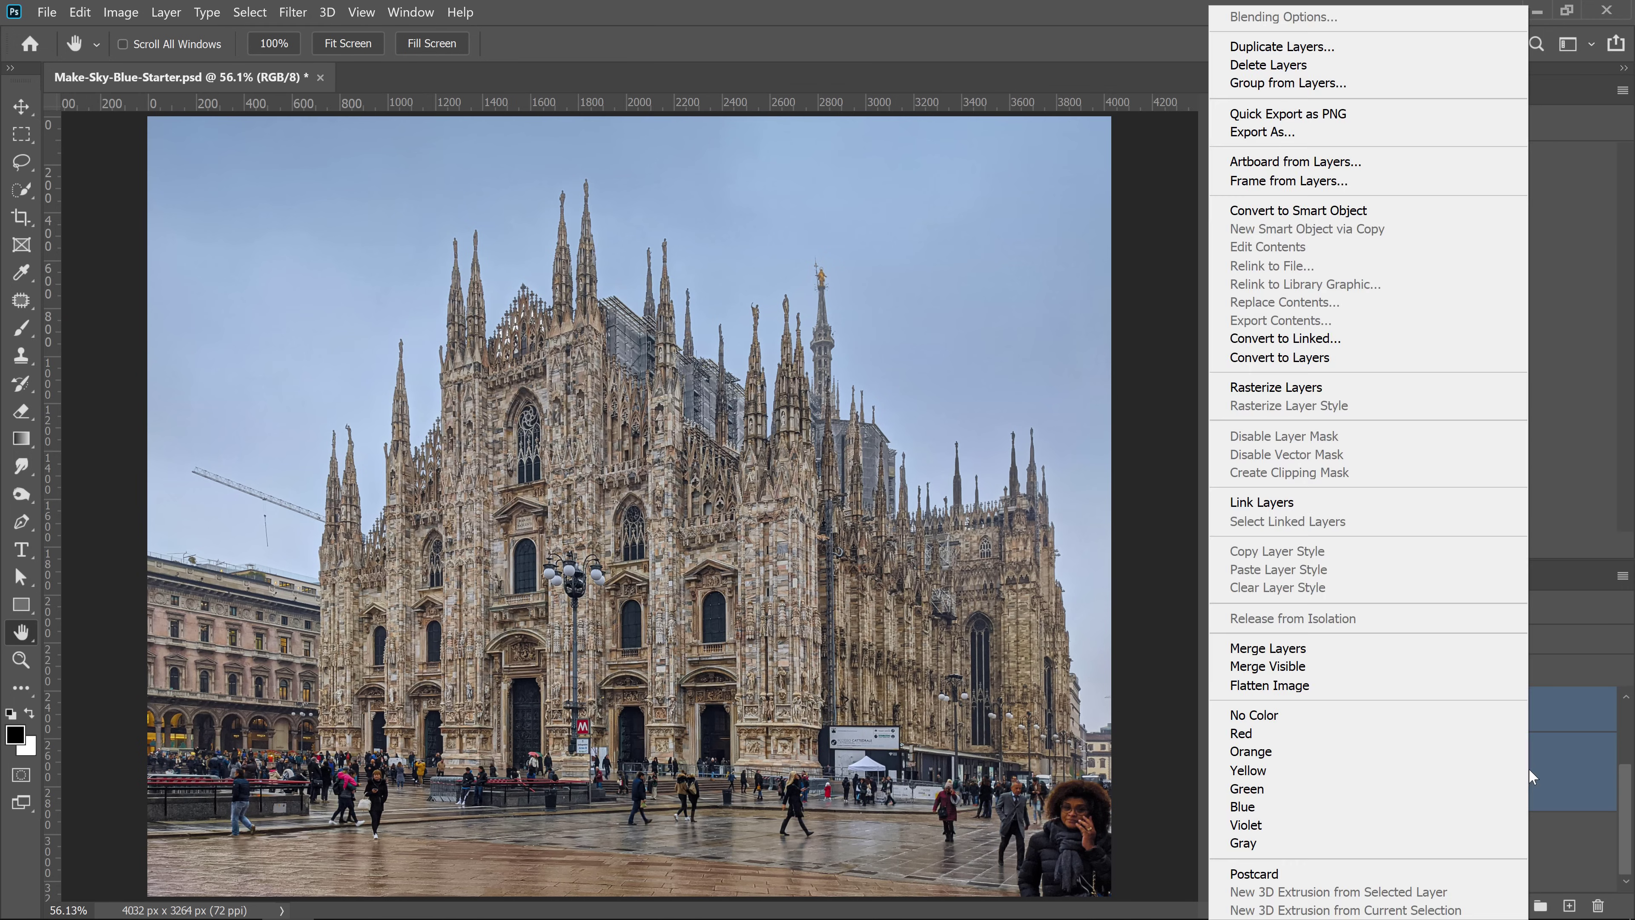
{"action": "left_click", "coordinate": [1361, 212]}
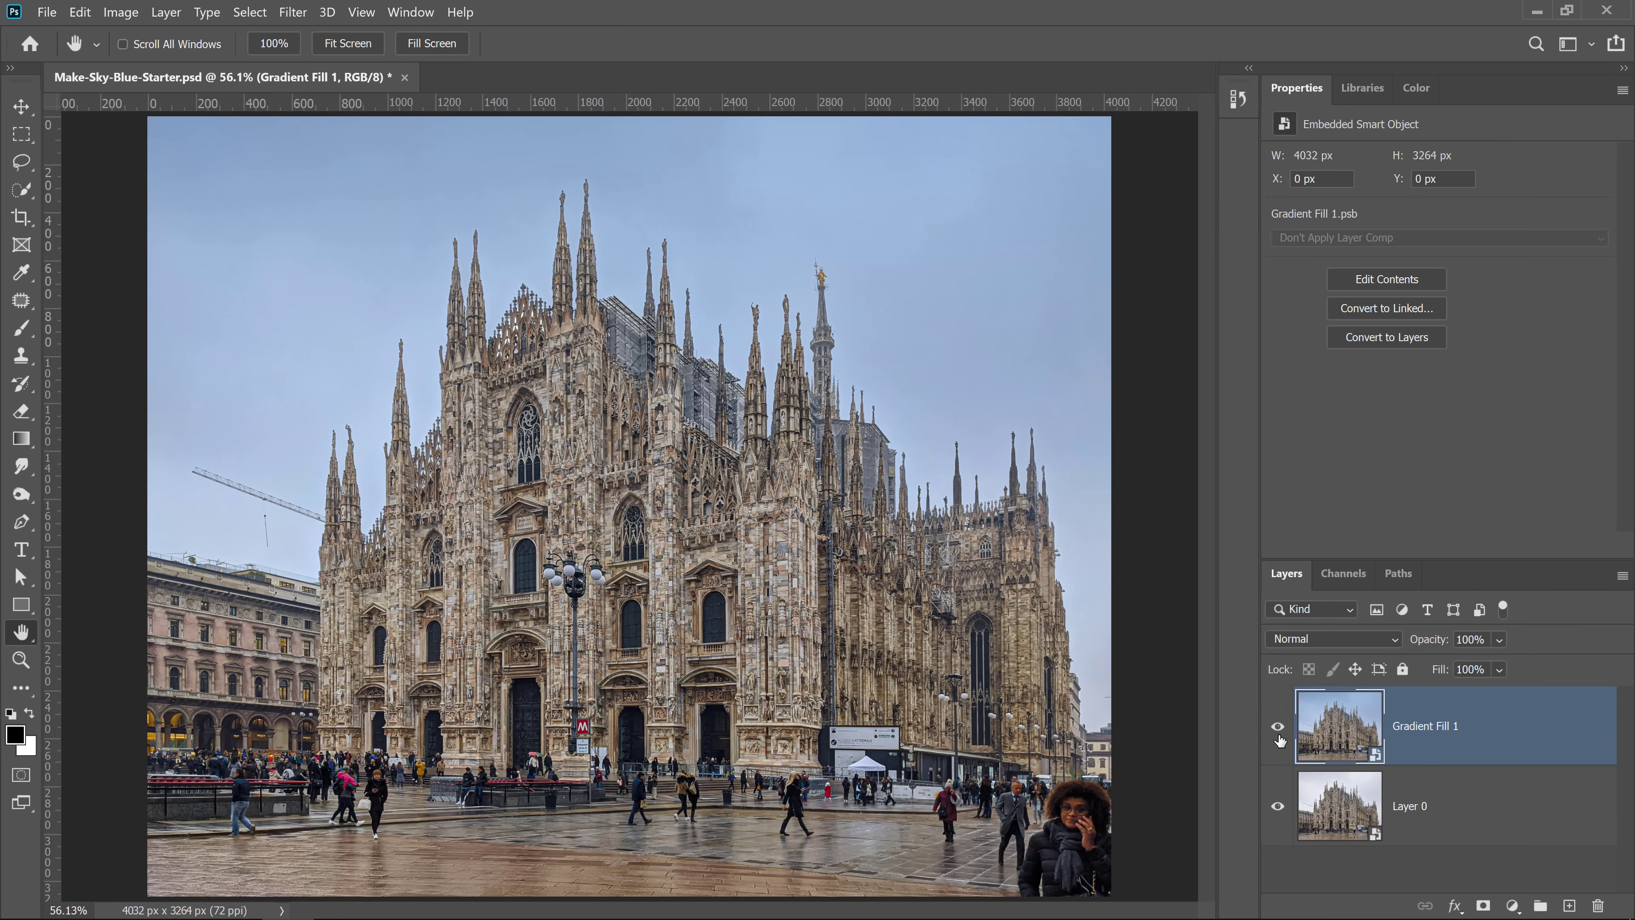
{"action": "left_click", "coordinate": [1278, 727]}
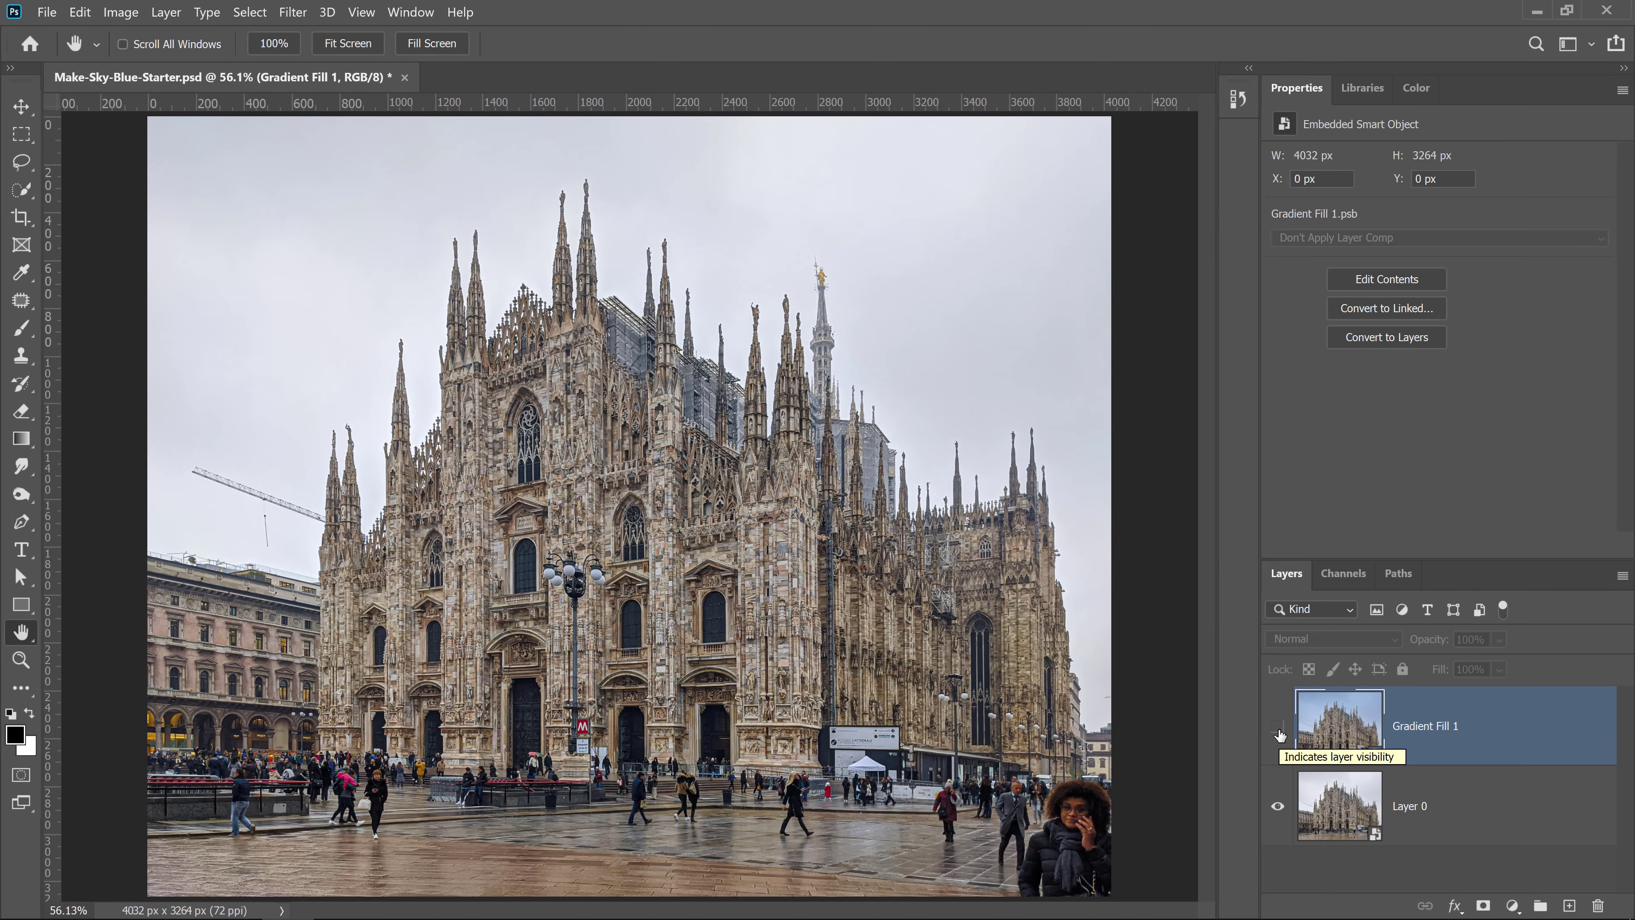
{"action": "left_click", "coordinate": [1278, 729]}
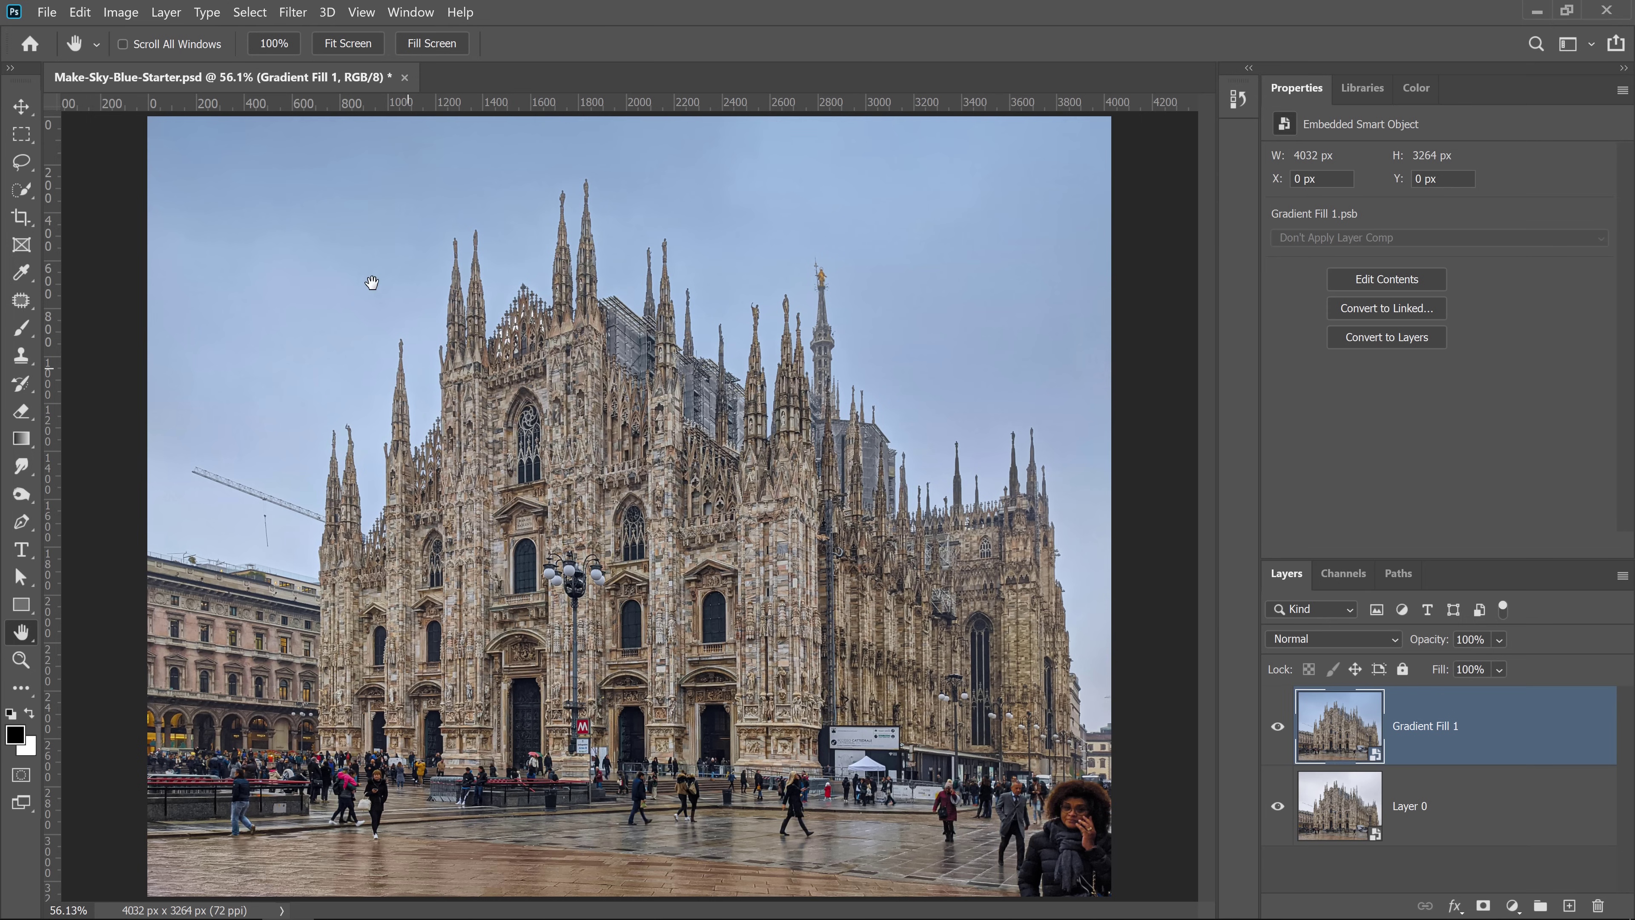
Step: Start the Camera Raw Filter on the smart object and set Shadows to +6 and Highlights to -22
{"action": "left_click", "coordinate": [293, 15]}
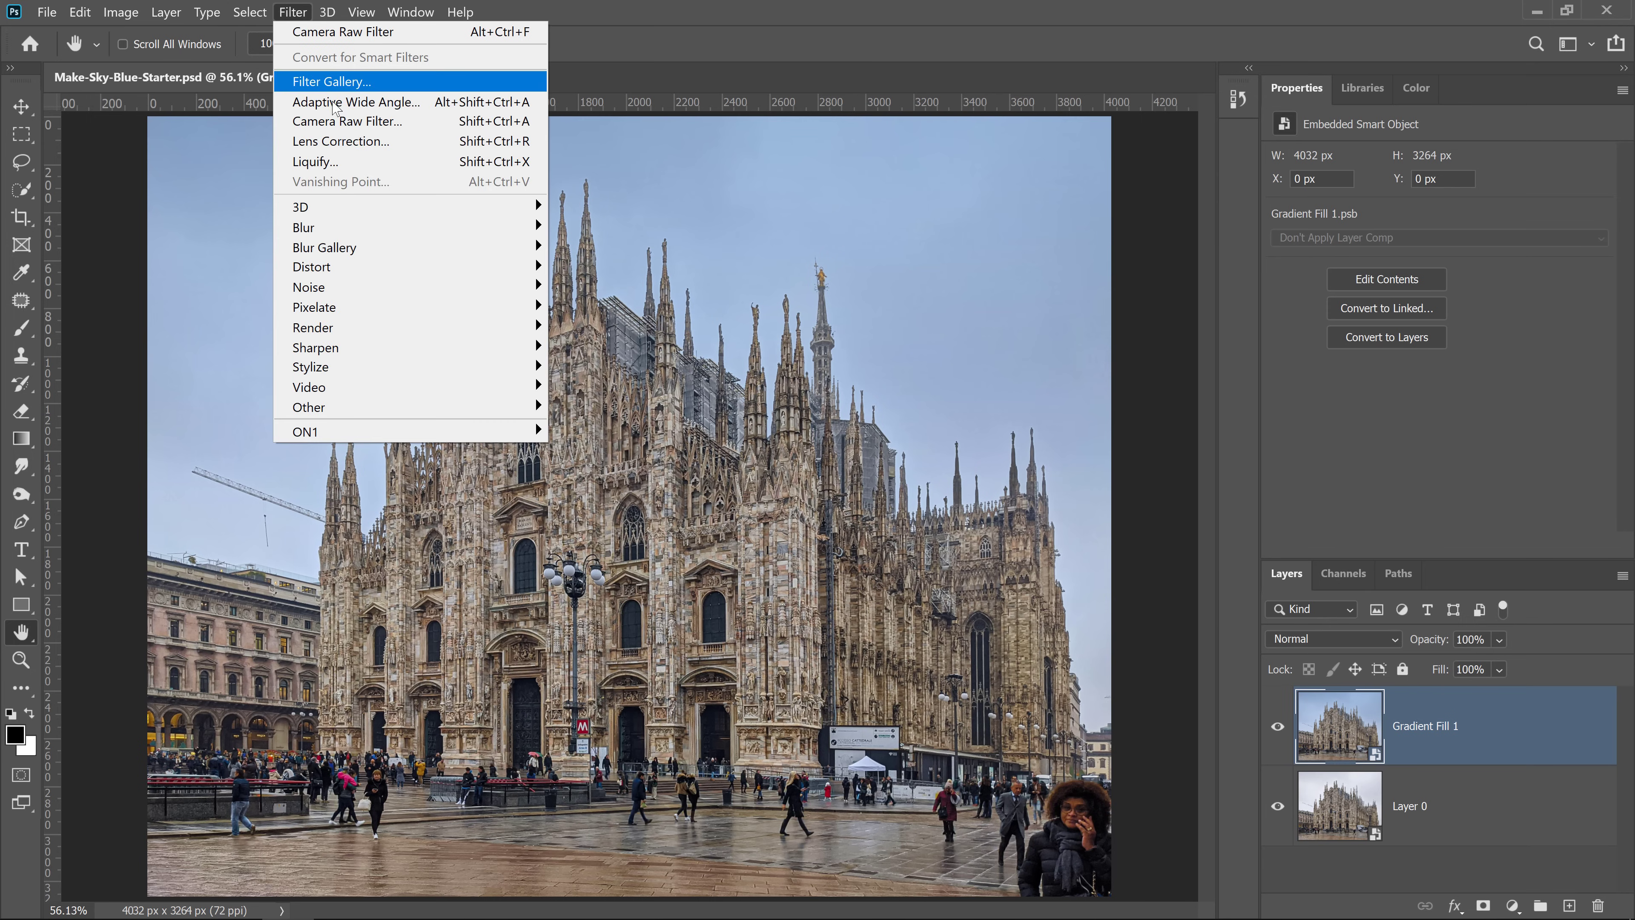
{"action": "left_click", "coordinate": [338, 126]}
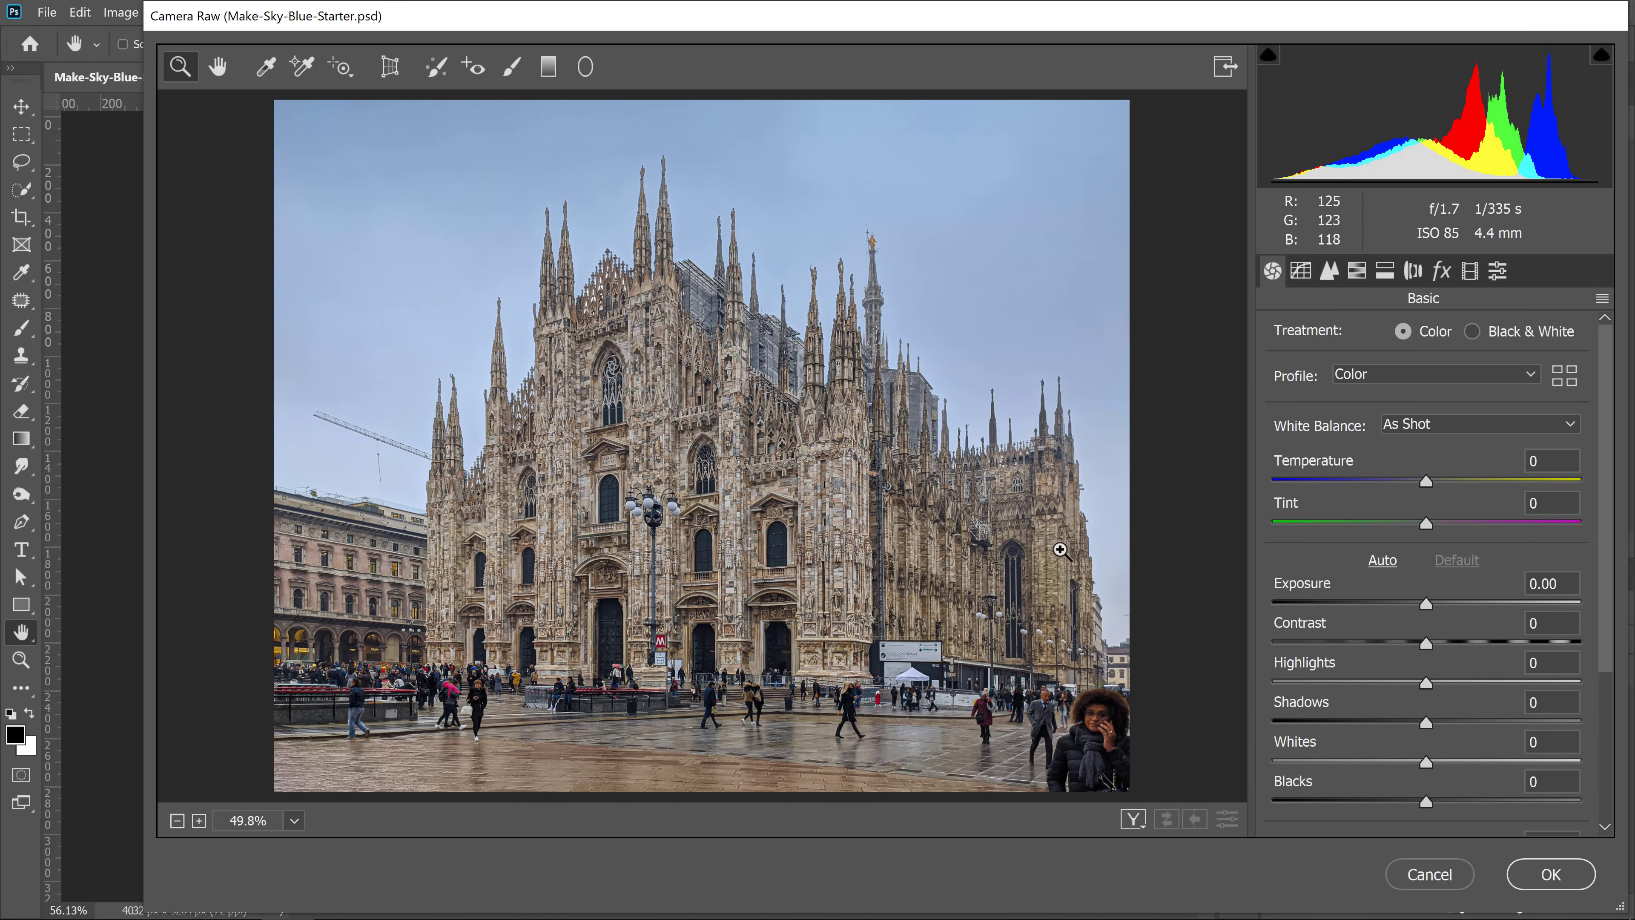
{"action": "scroll", "coordinate": [1313, 515], "scroll_direction": "down", "scroll_amount": 1}
{"action": "left_click", "coordinate": [1430, 659]}
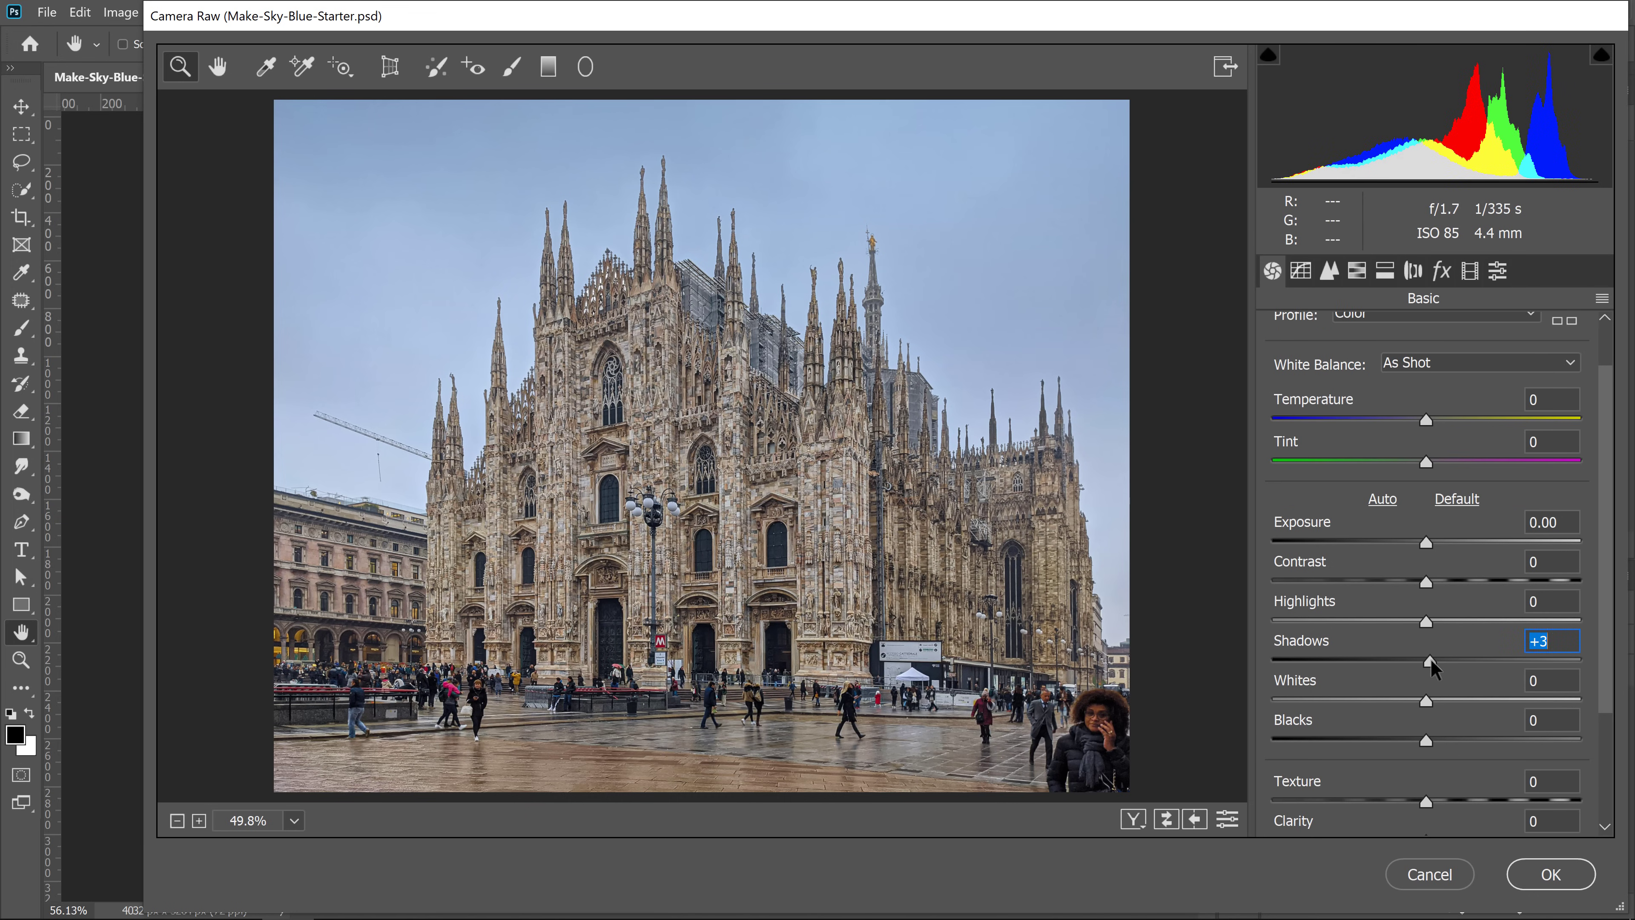
{"action": "left_click_drag", "start_coordinate": [1431, 661], "coordinate": [1392, 622]}
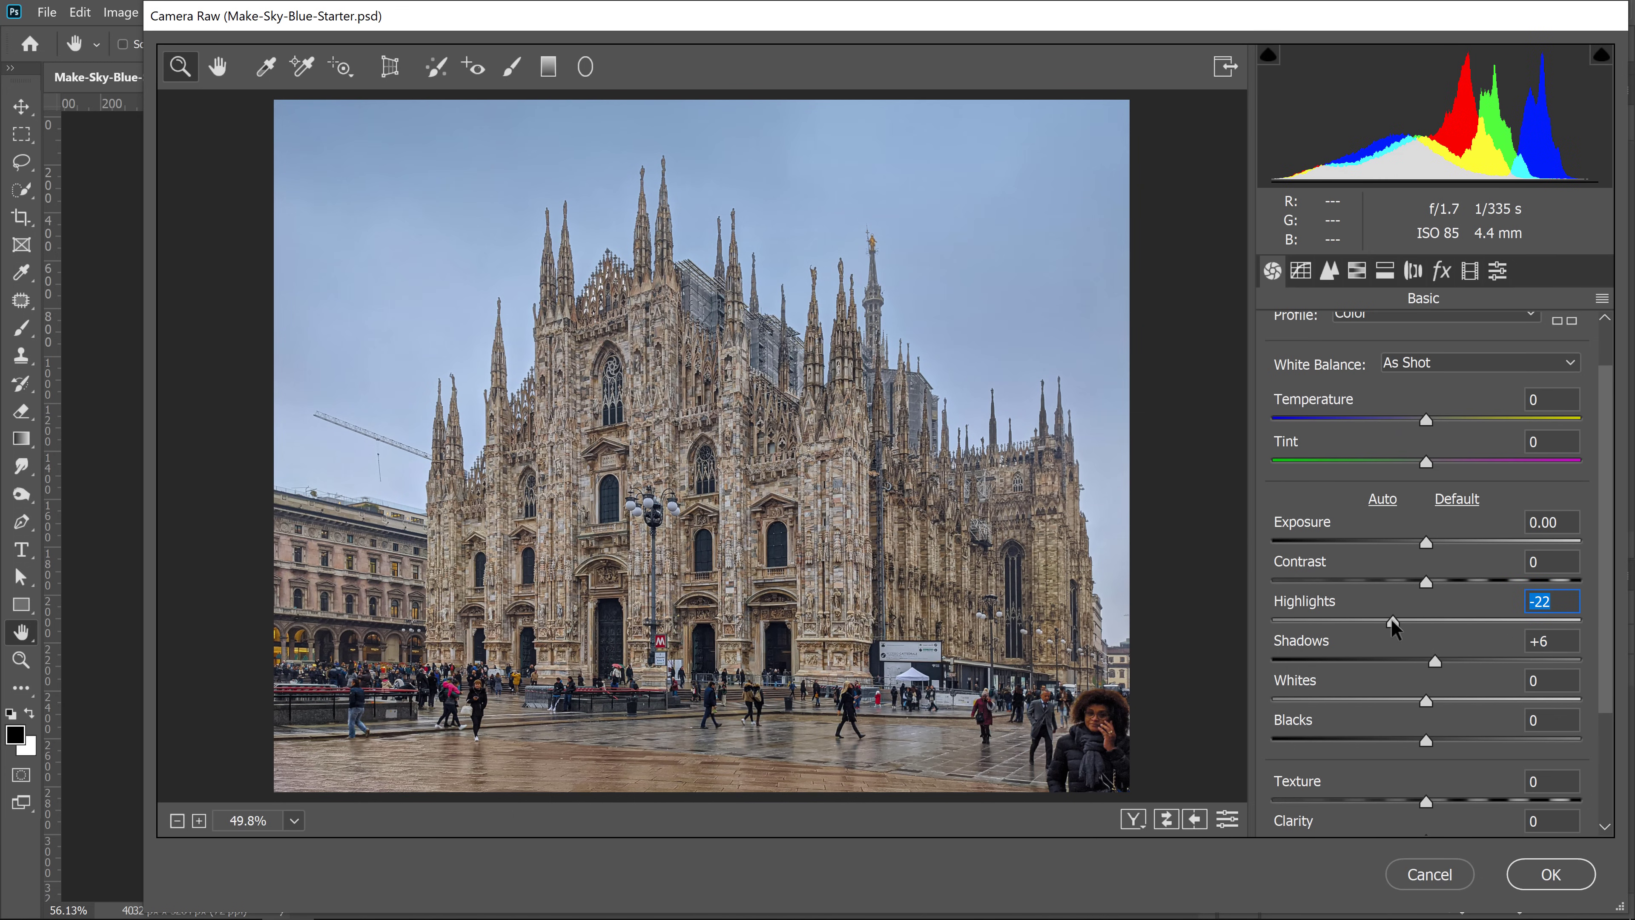
Step: Set the filter's Texture to +14, Clarity to +16 and Vibrance to +15
{"action": "scroll", "coordinate": [1425, 634], "scroll_direction": "down", "scroll_amount": 3}
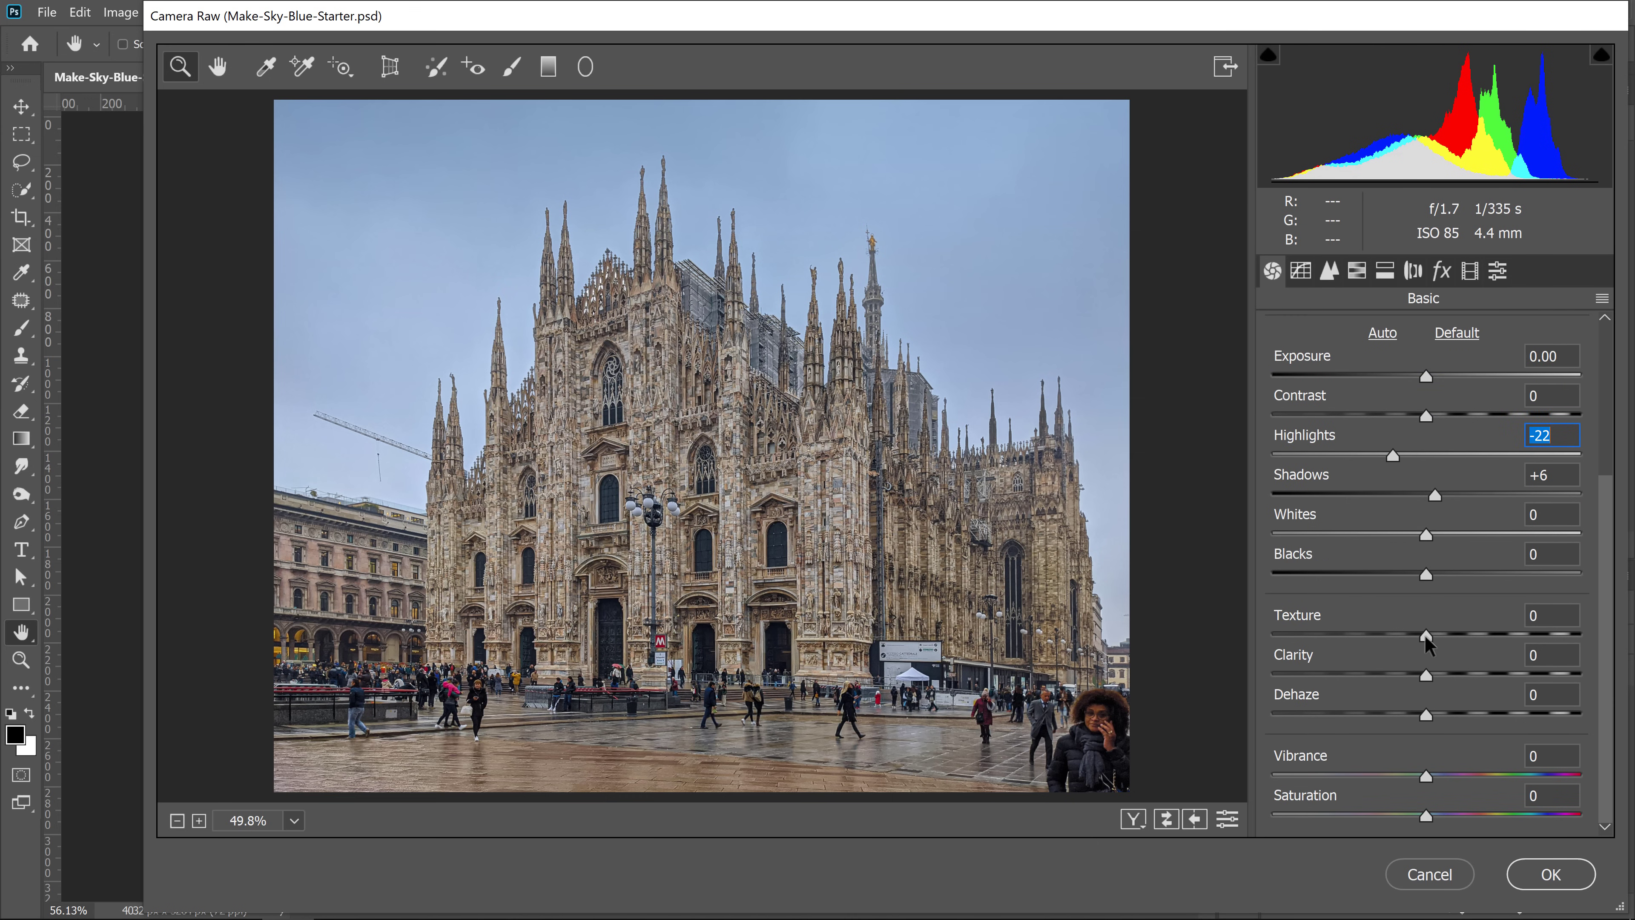
{"action": "left_click", "coordinate": [1426, 634]}
{"action": "left_click_drag", "start_coordinate": [1429, 635], "coordinate": [1423, 673]}
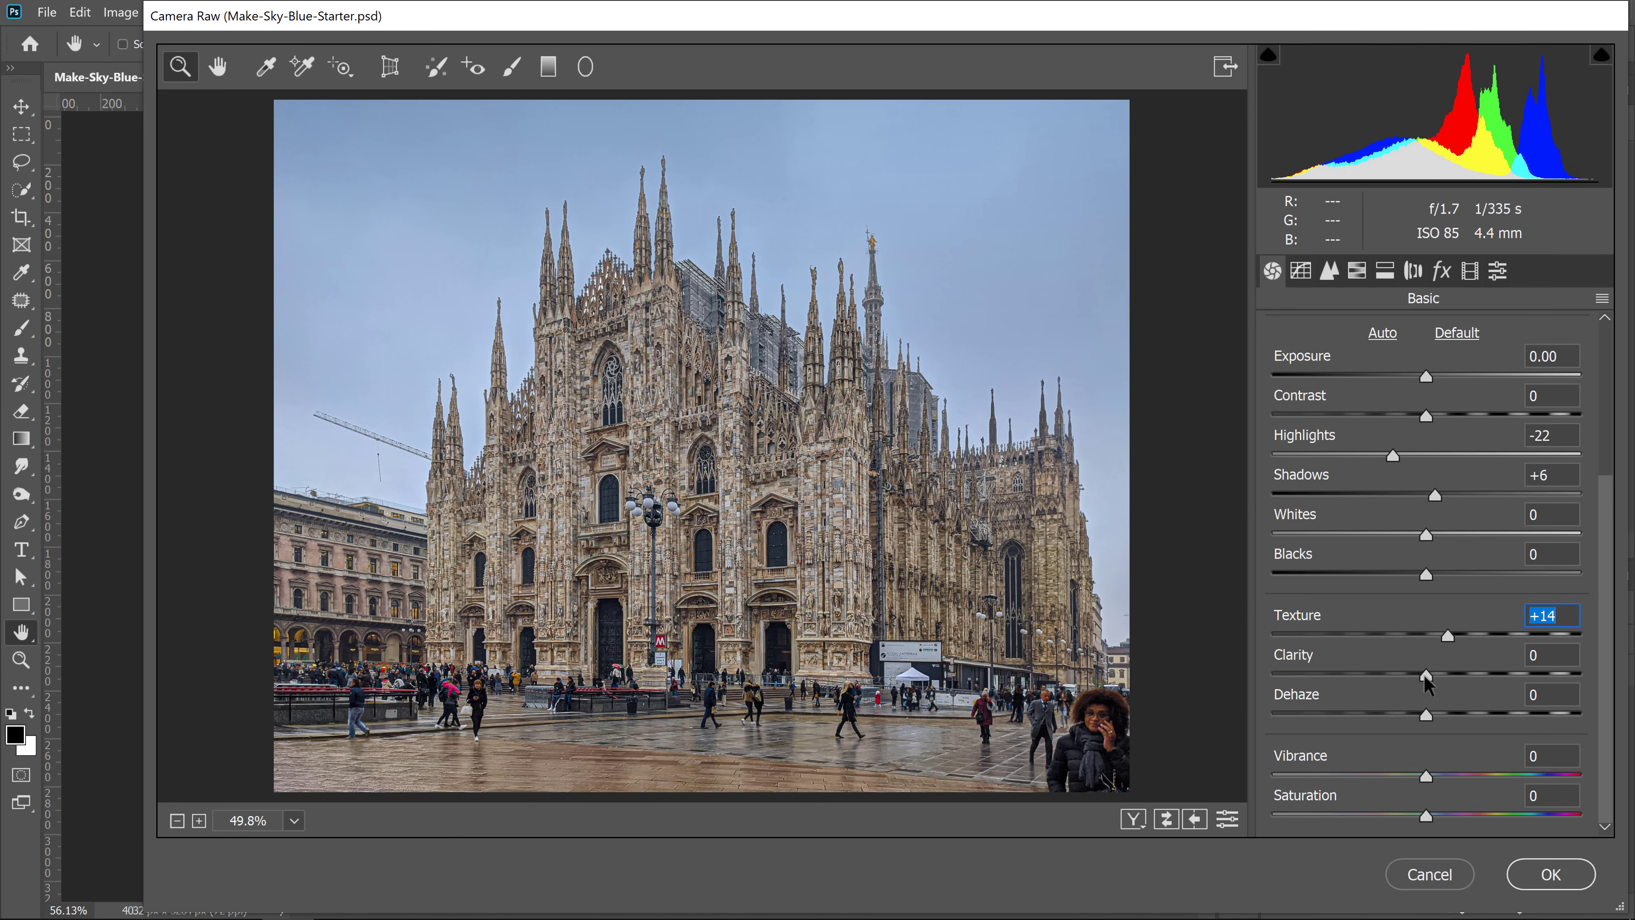
{"action": "left_click_drag", "start_coordinate": [1425, 674], "coordinate": [1450, 674]}
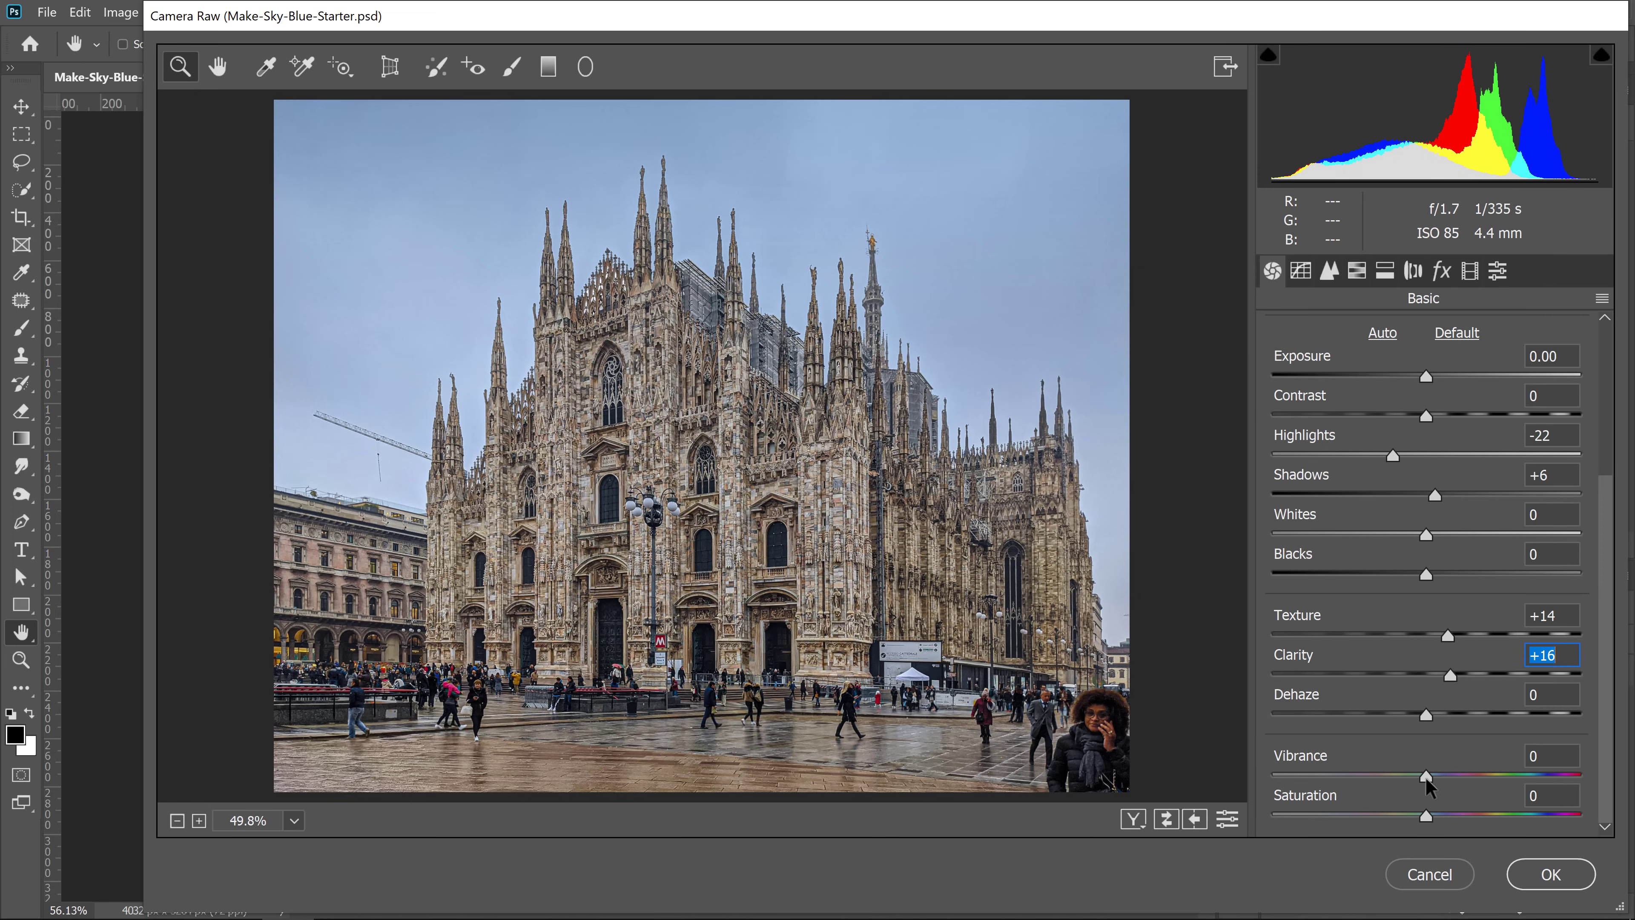
{"action": "mouse_move", "coordinate": [1426, 777]}
{"action": "left_mouse_down"}
{"action": "mouse_move", "coordinate": [1470, 778]}
{"action": "mouse_move", "coordinate": [1449, 777]}
{"action": "left_mouse_up"}
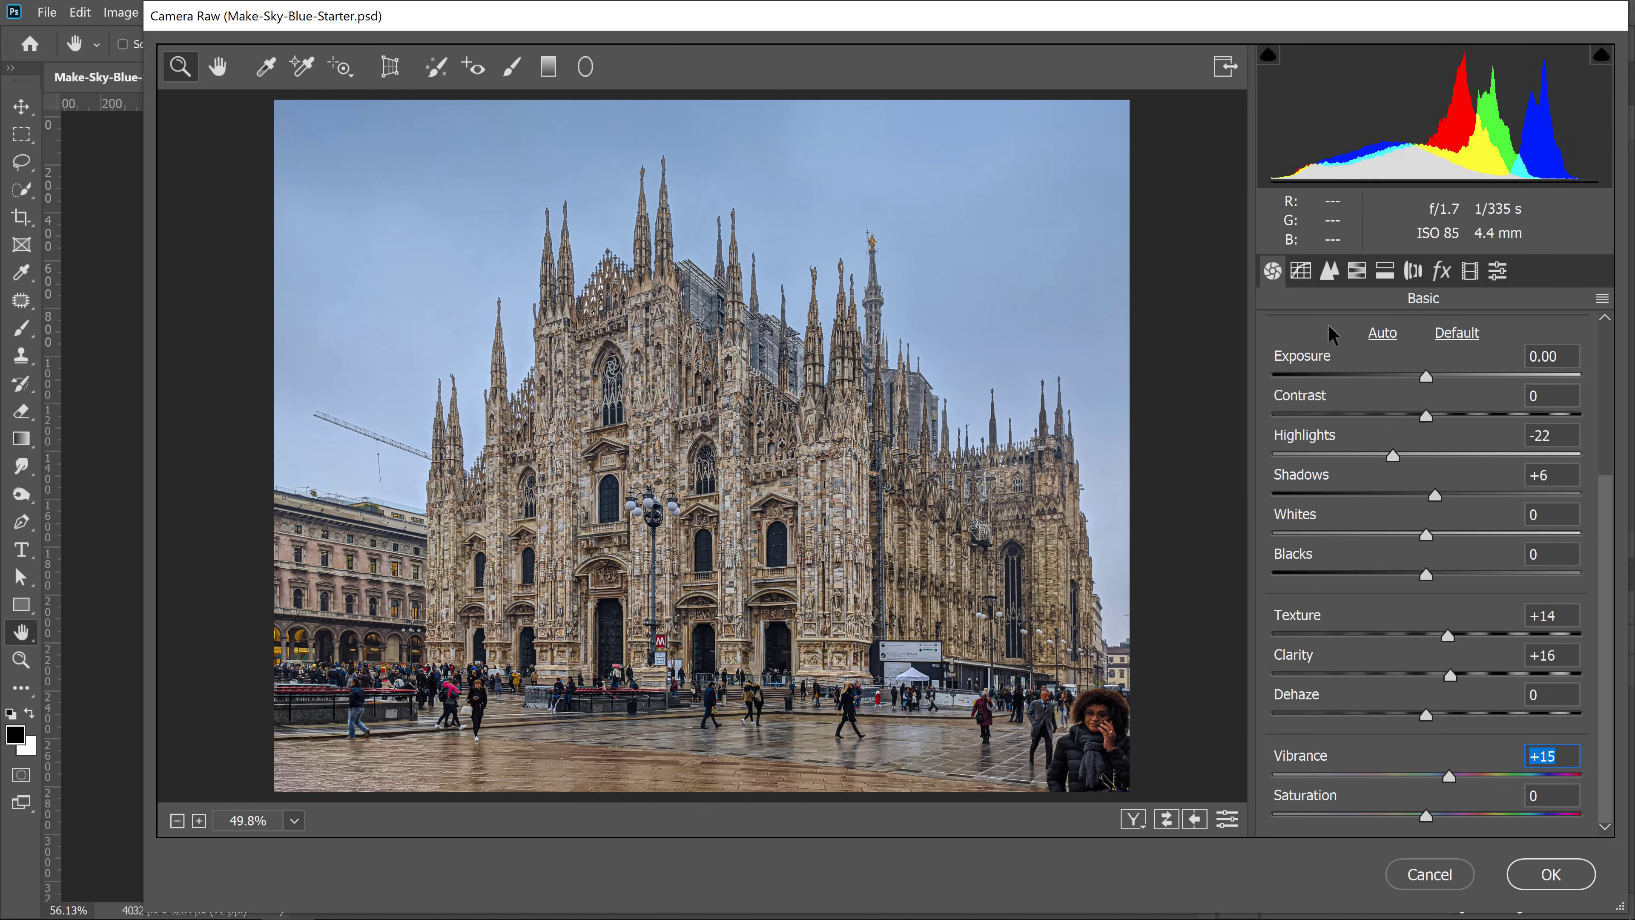
Step: Set the sharpening Amount to 26 in the filter's Detail settings
{"action": "left_click", "coordinate": [1330, 272]}
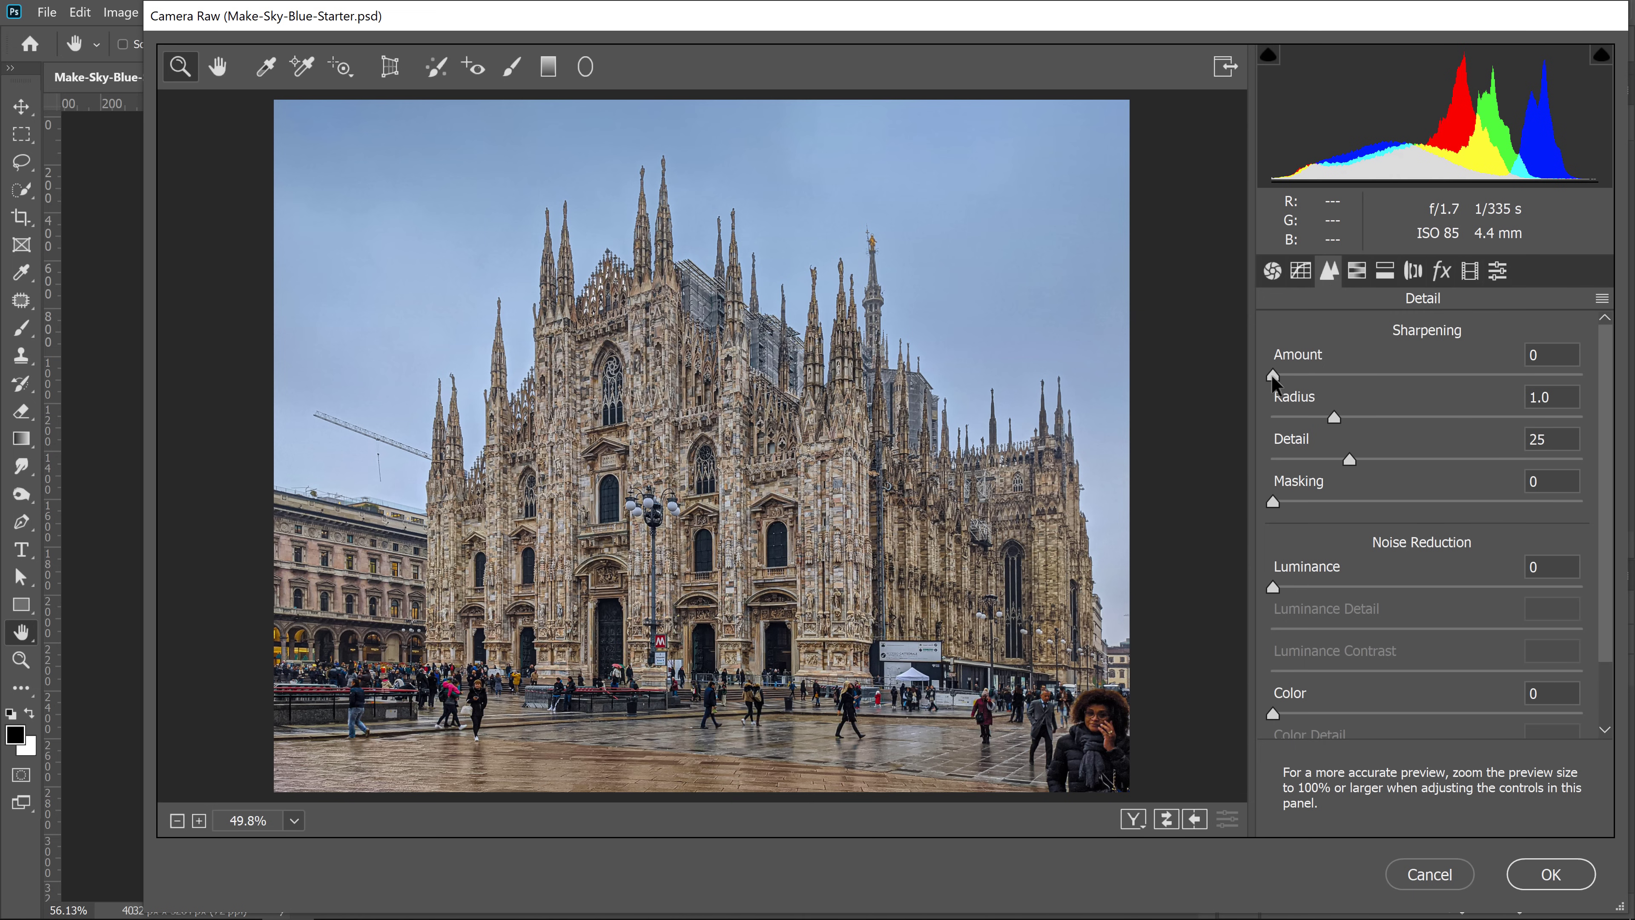
{"action": "left_click_drag", "start_coordinate": [1272, 376], "coordinate": [1451, 376]}
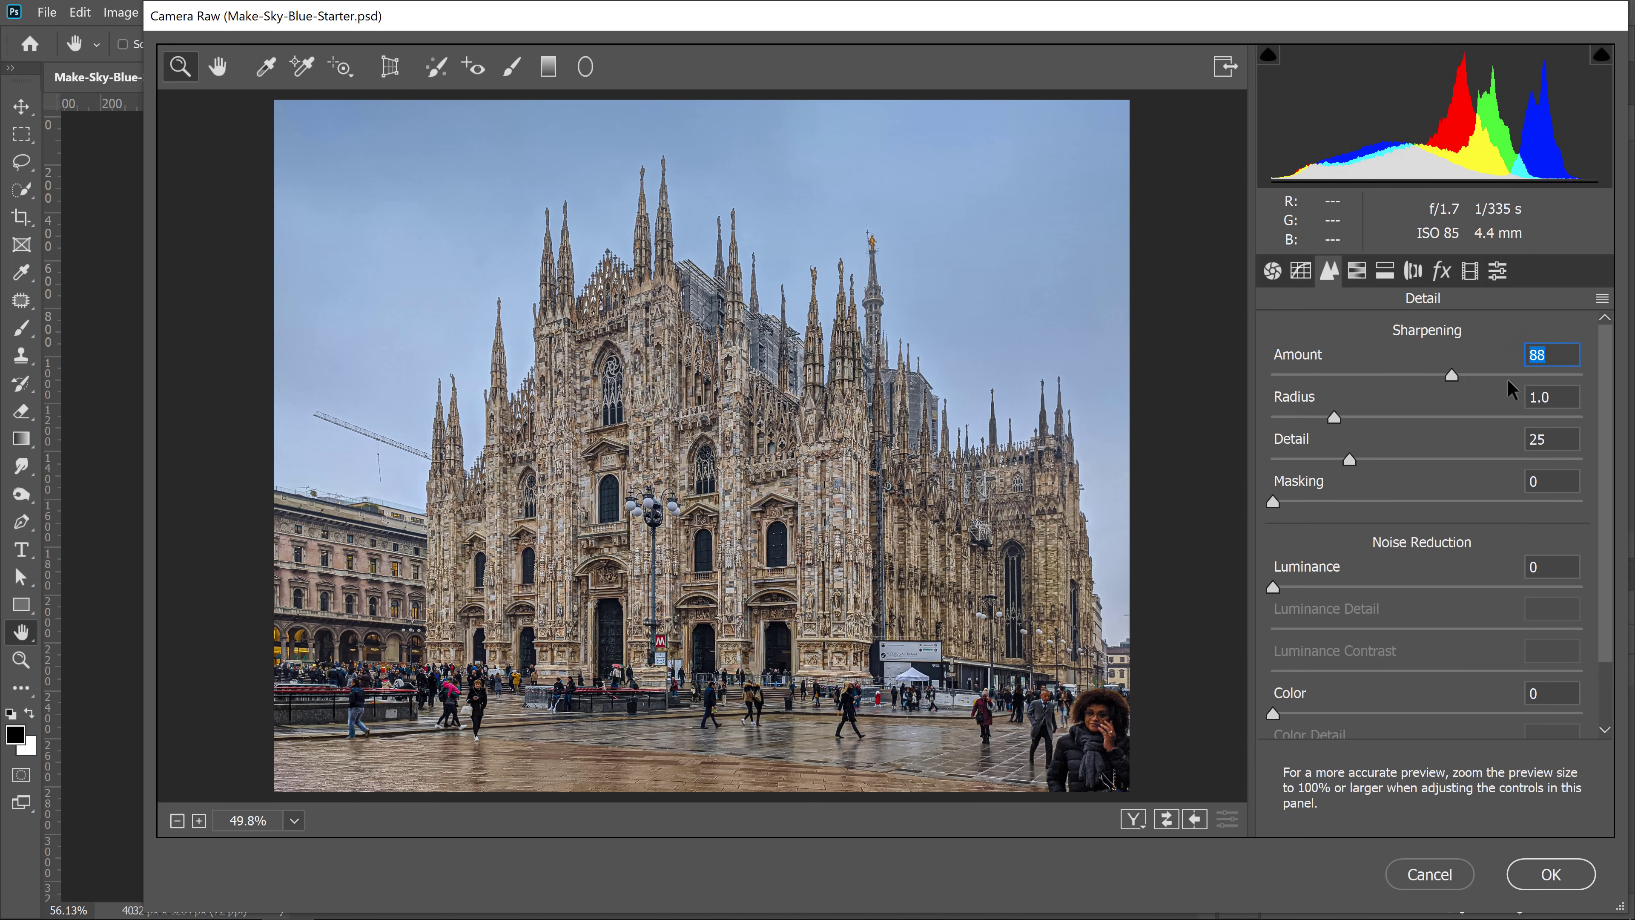
{"action": "type", "text": "734026"}
Step: Set the sharpening Masking to 90 with the black-and-white mask preview, limiting sharpening to the building's edges
{"action": "key", "text": "alt"}
{"action": "left_click_drag", "start_coordinate": [1271, 503], "coordinate": [1271, 503]}
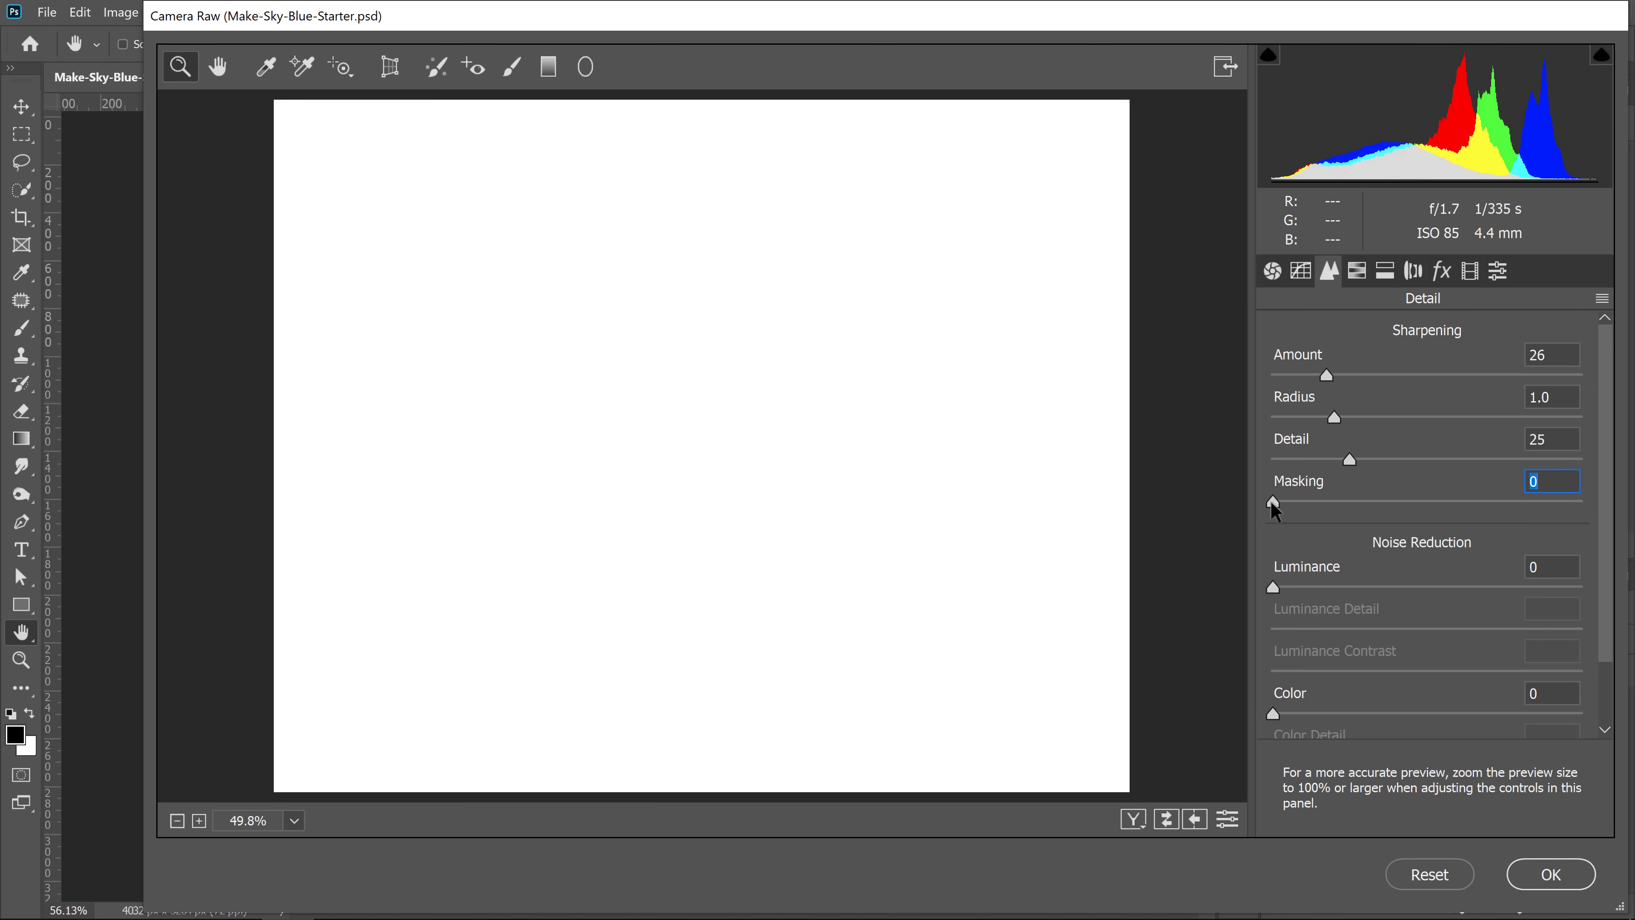
{"action": "left_click_drag", "start_coordinate": [1270, 503], "coordinate": [1289, 507]}
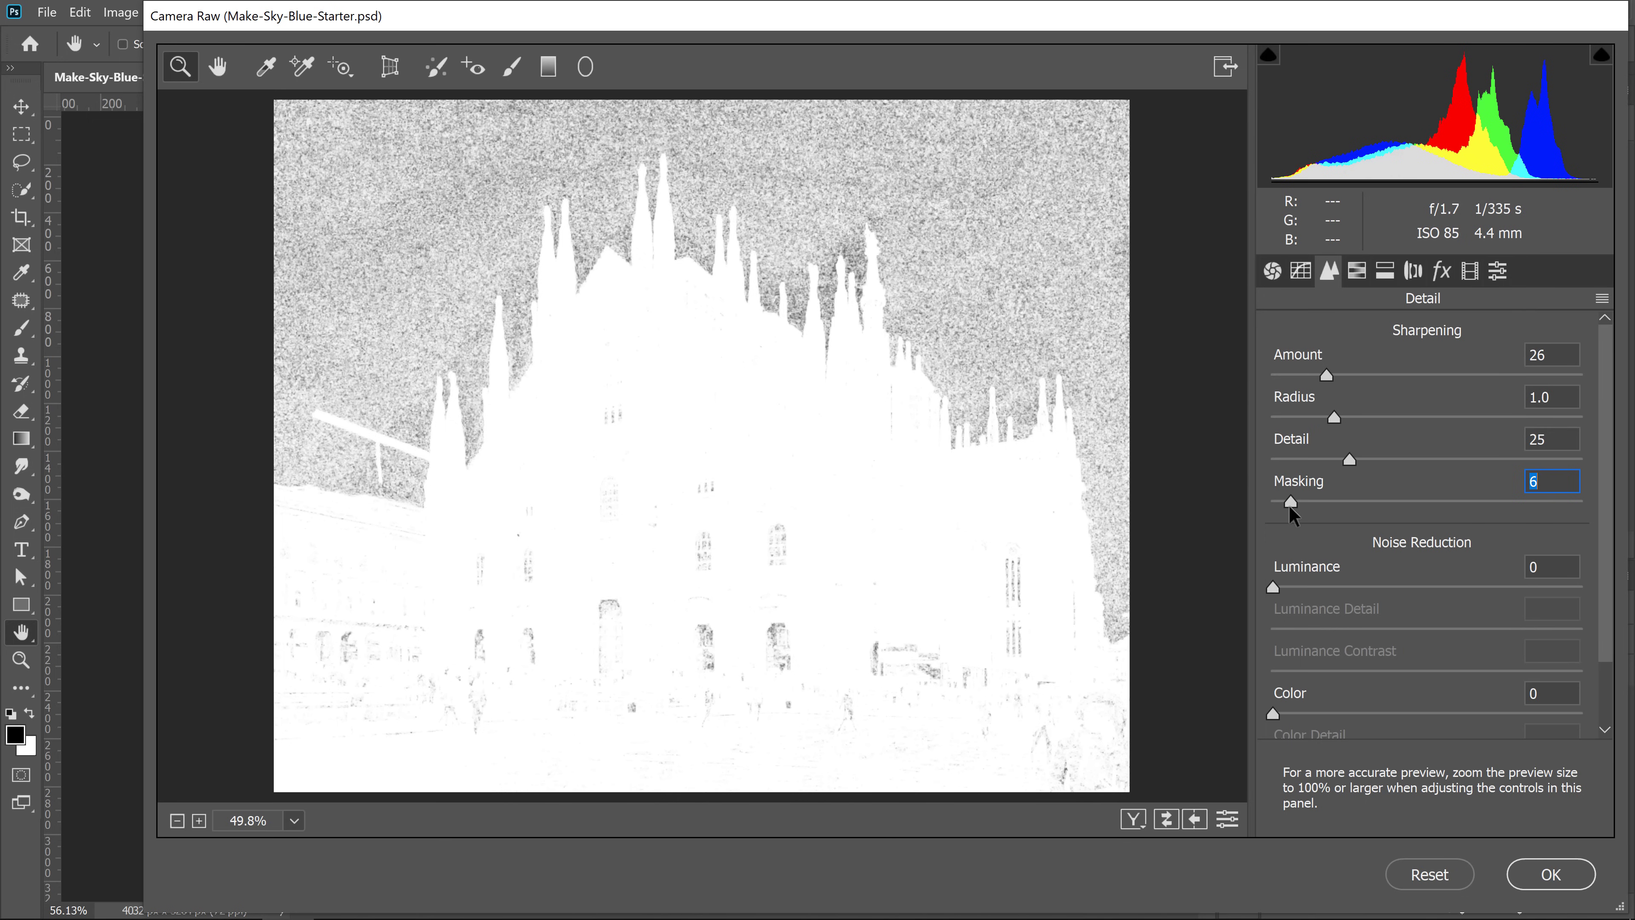
{"action": "left_click_drag", "start_coordinate": [1290, 505], "coordinate": [1457, 510]}
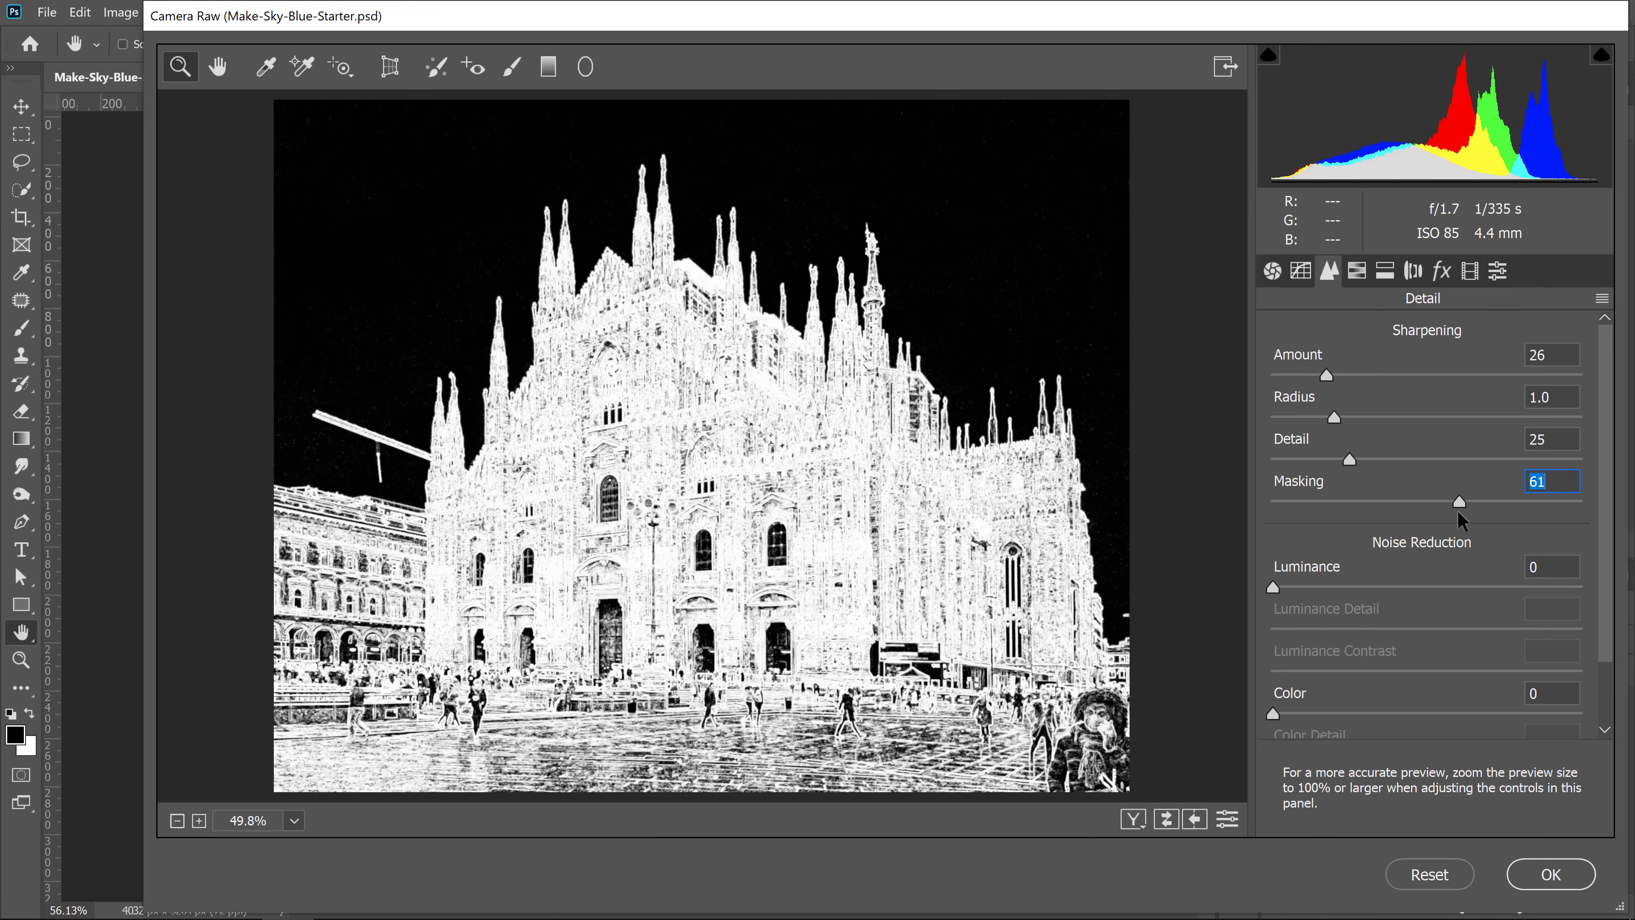
{"action": "left_click_drag", "start_coordinate": [1457, 510], "coordinate": [1562, 516]}
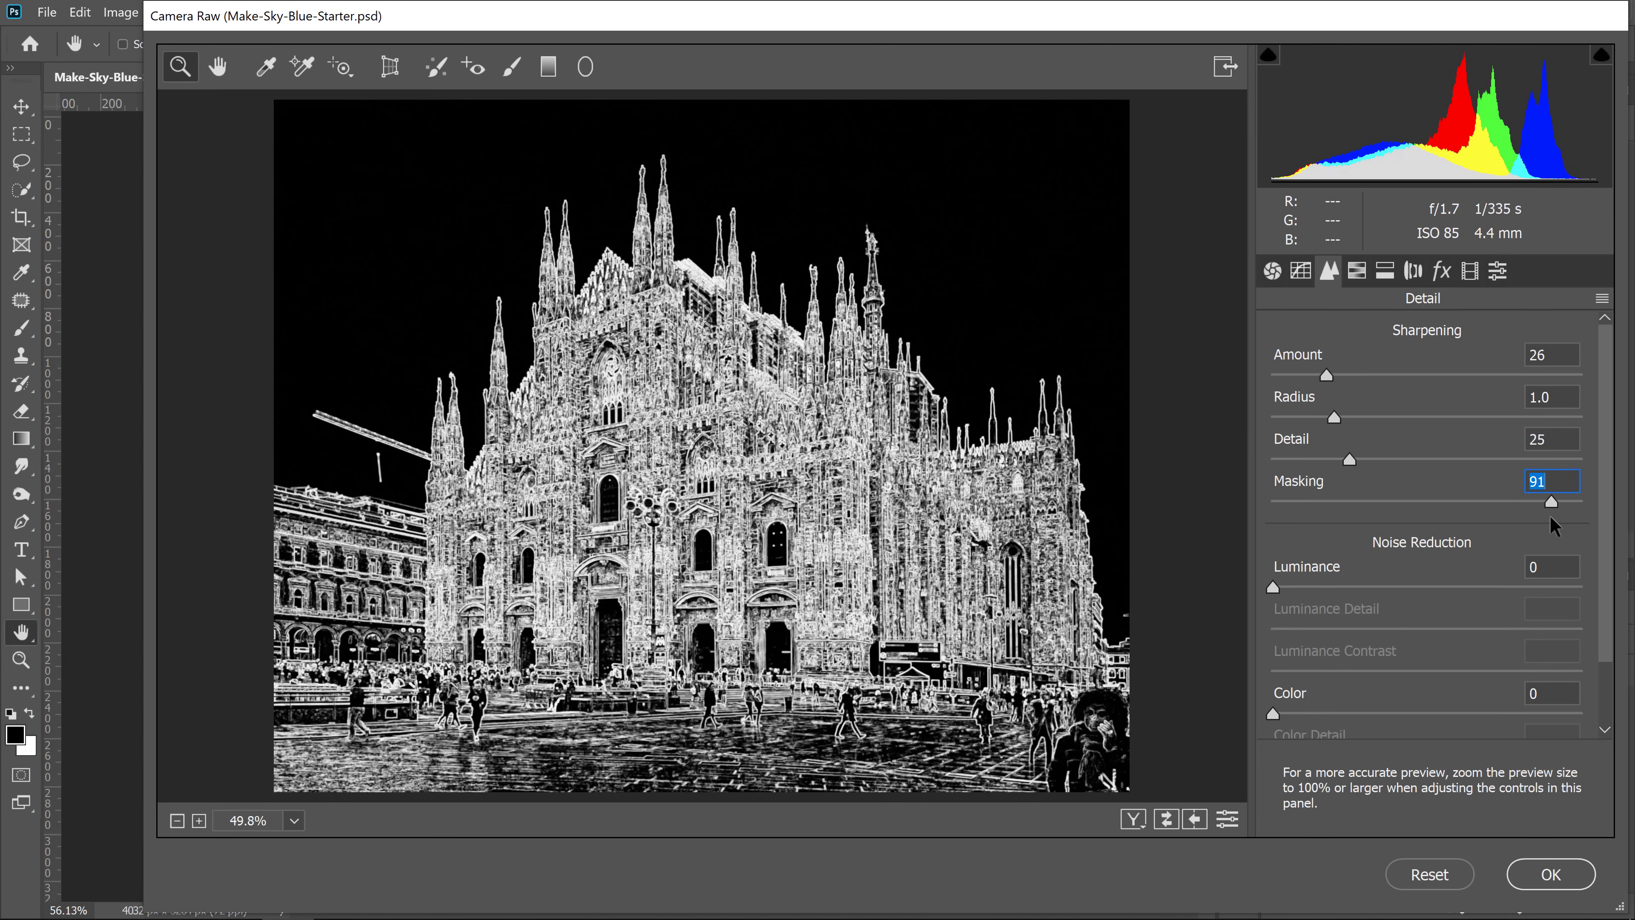
{"action": "left_click_drag", "start_coordinate": [1550, 516], "coordinate": [1546, 515]}
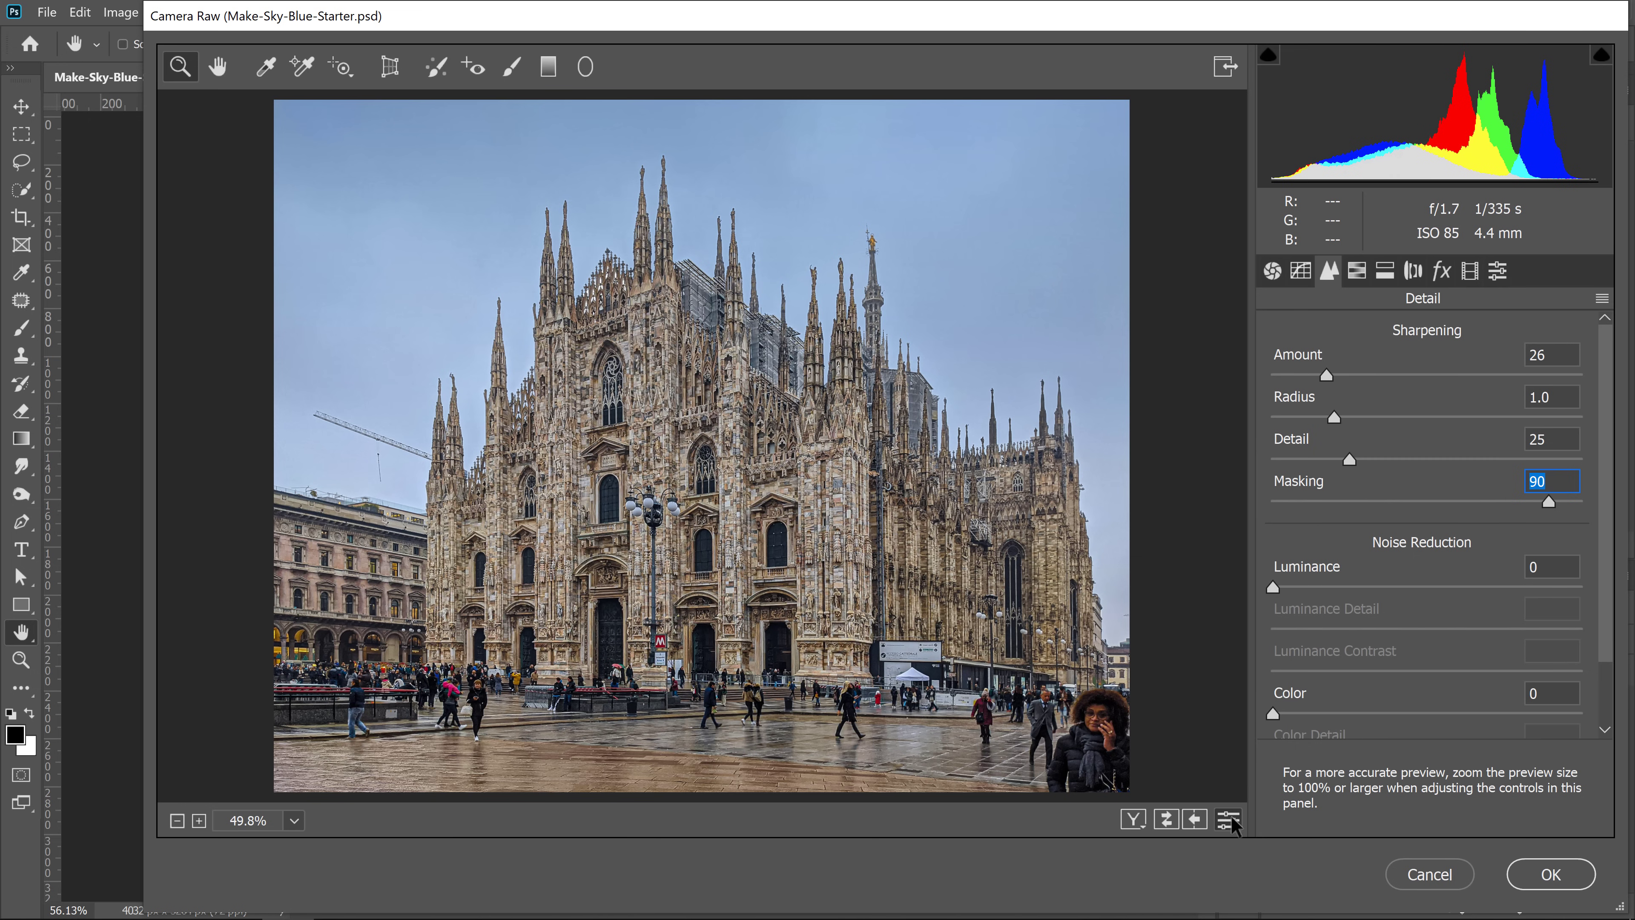
Step: Zoom in on the facade at 100% and compare the preview with the Detail settings switched off and on
{"action": "left_click", "coordinate": [762, 477]}
{"action": "left_click", "coordinate": [762, 477]}
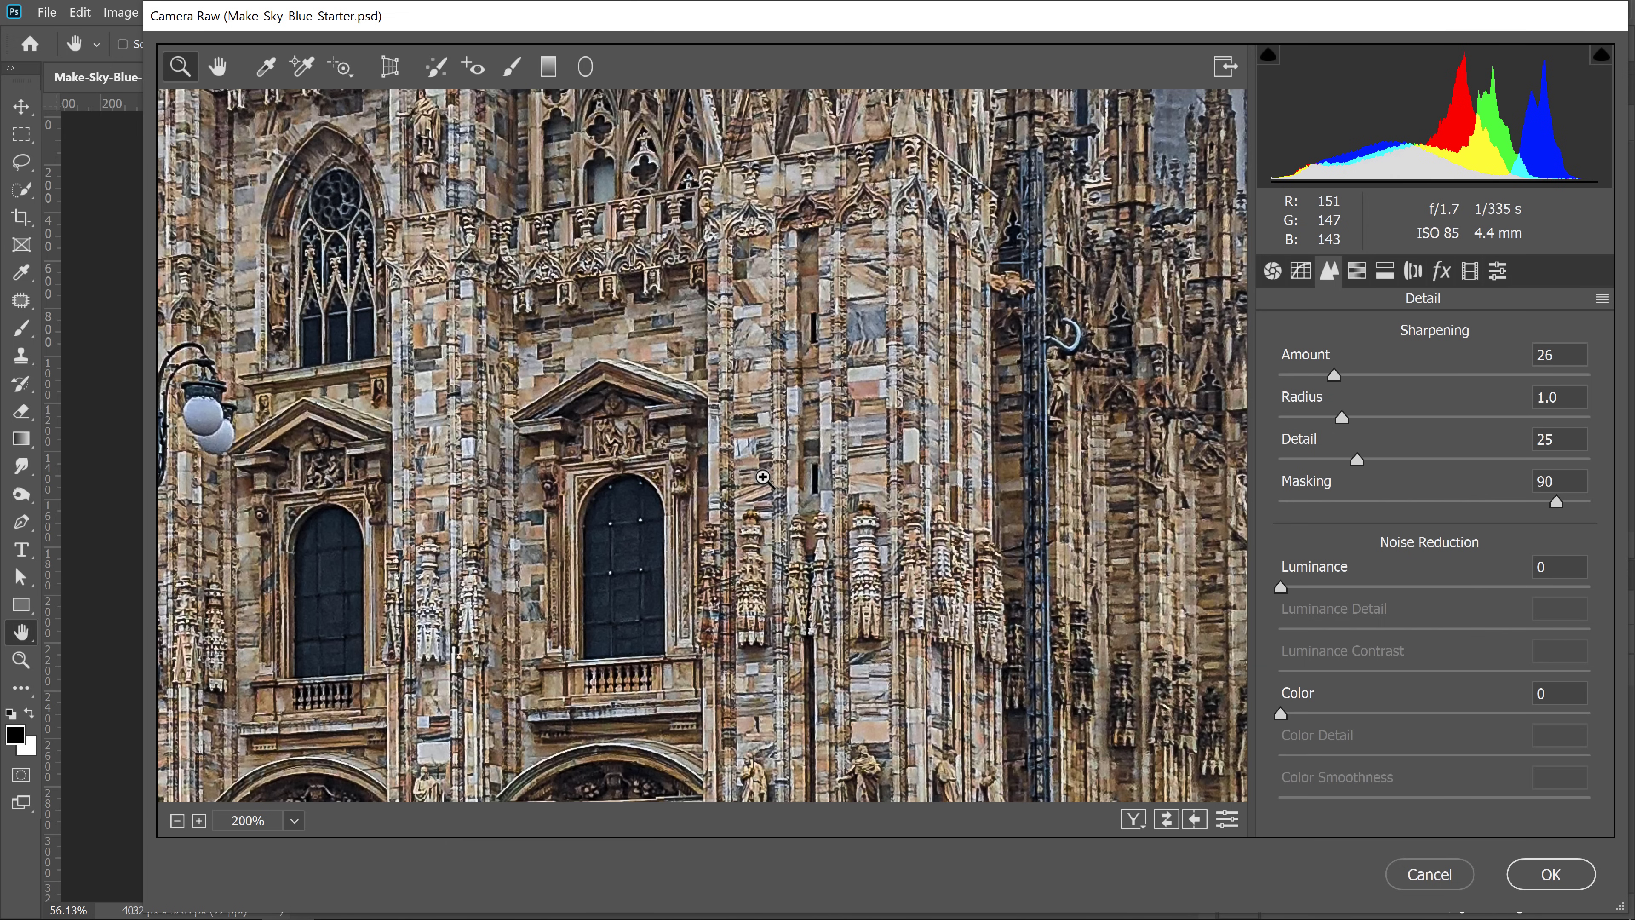
{"action": "left_click", "coordinate": [762, 477], "text": "alt"}
{"action": "left_click", "coordinate": [1227, 819]}
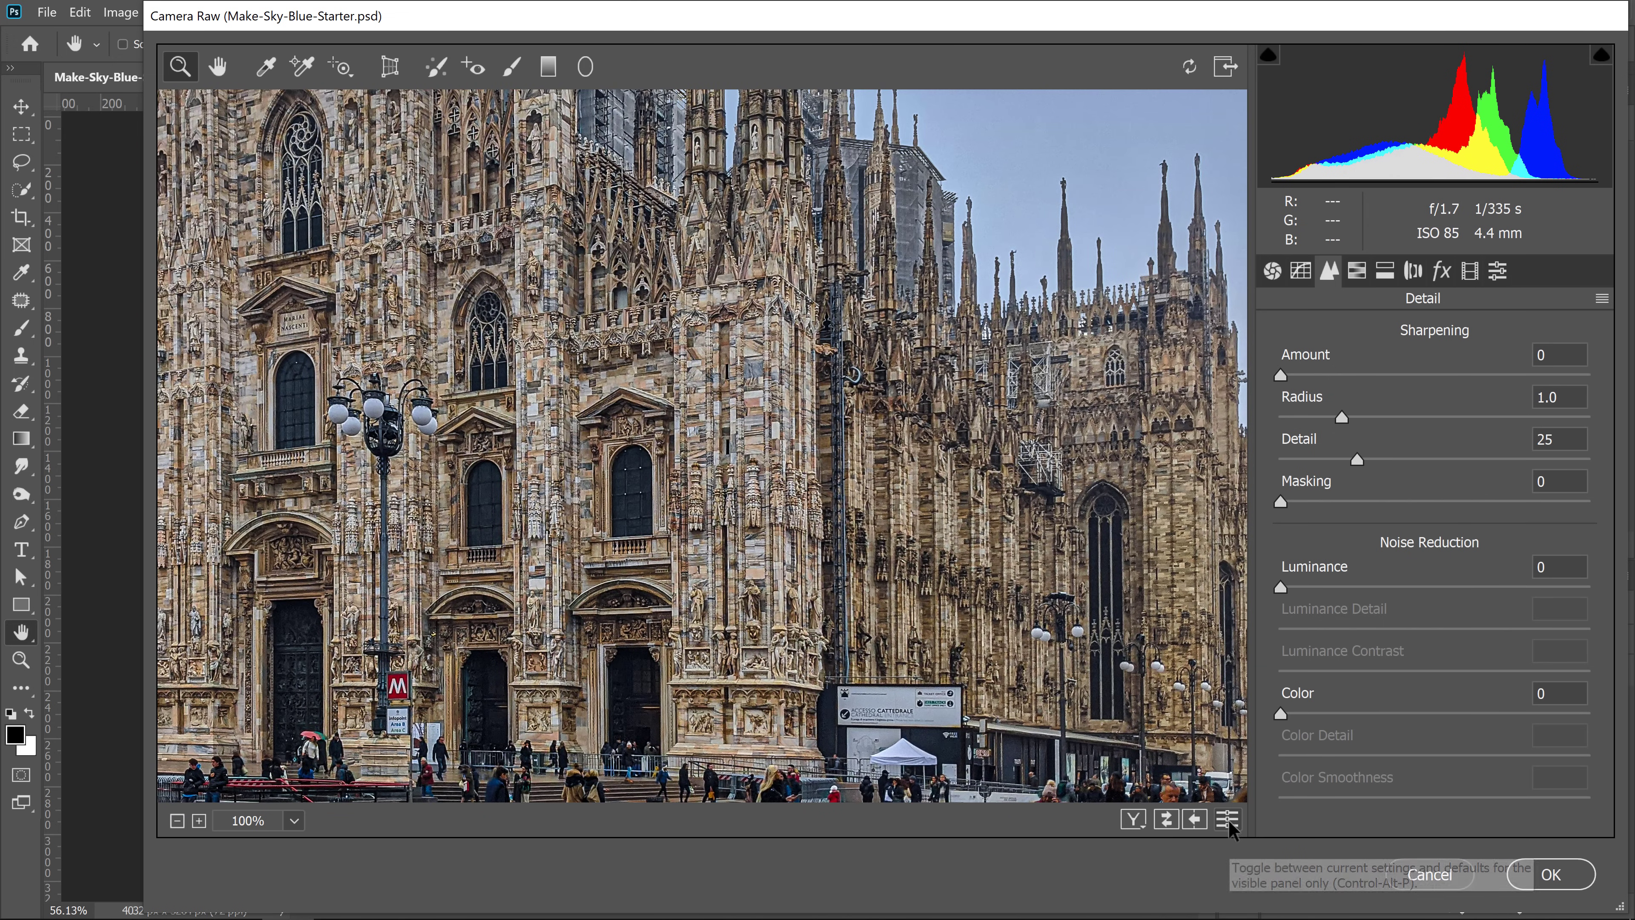
{"action": "left_click", "coordinate": [1229, 821]}
{"action": "left_click", "coordinate": [1228, 823]}
{"action": "left_click", "coordinate": [1229, 824]}
{"action": "left_click", "coordinate": [1230, 826]}
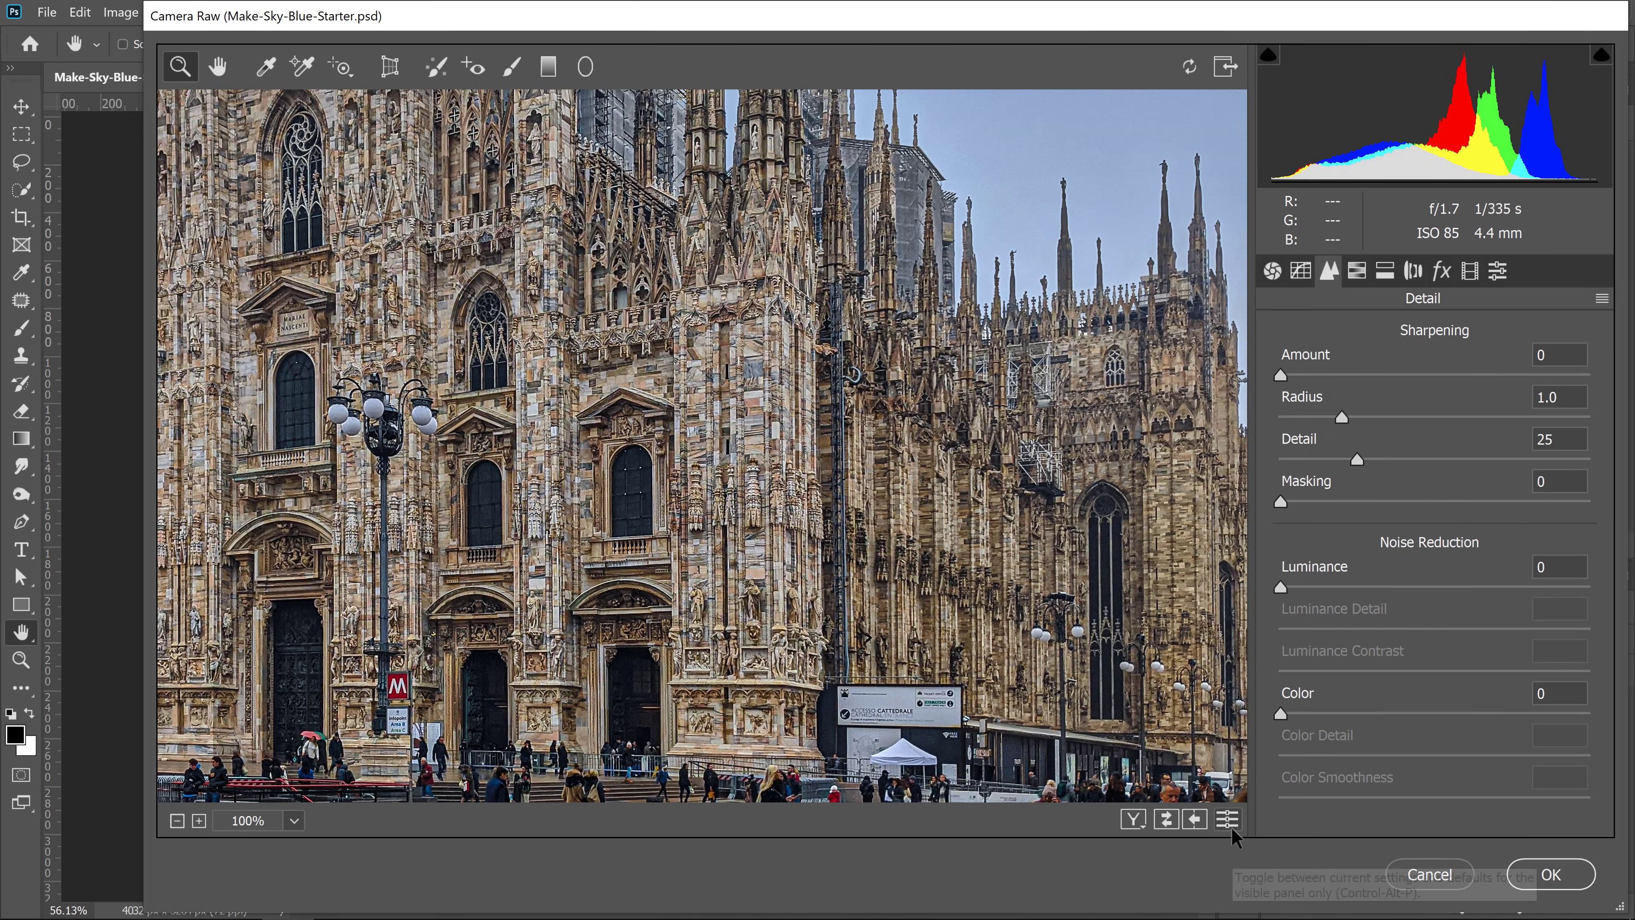
{"action": "left_click", "coordinate": [1231, 827]}
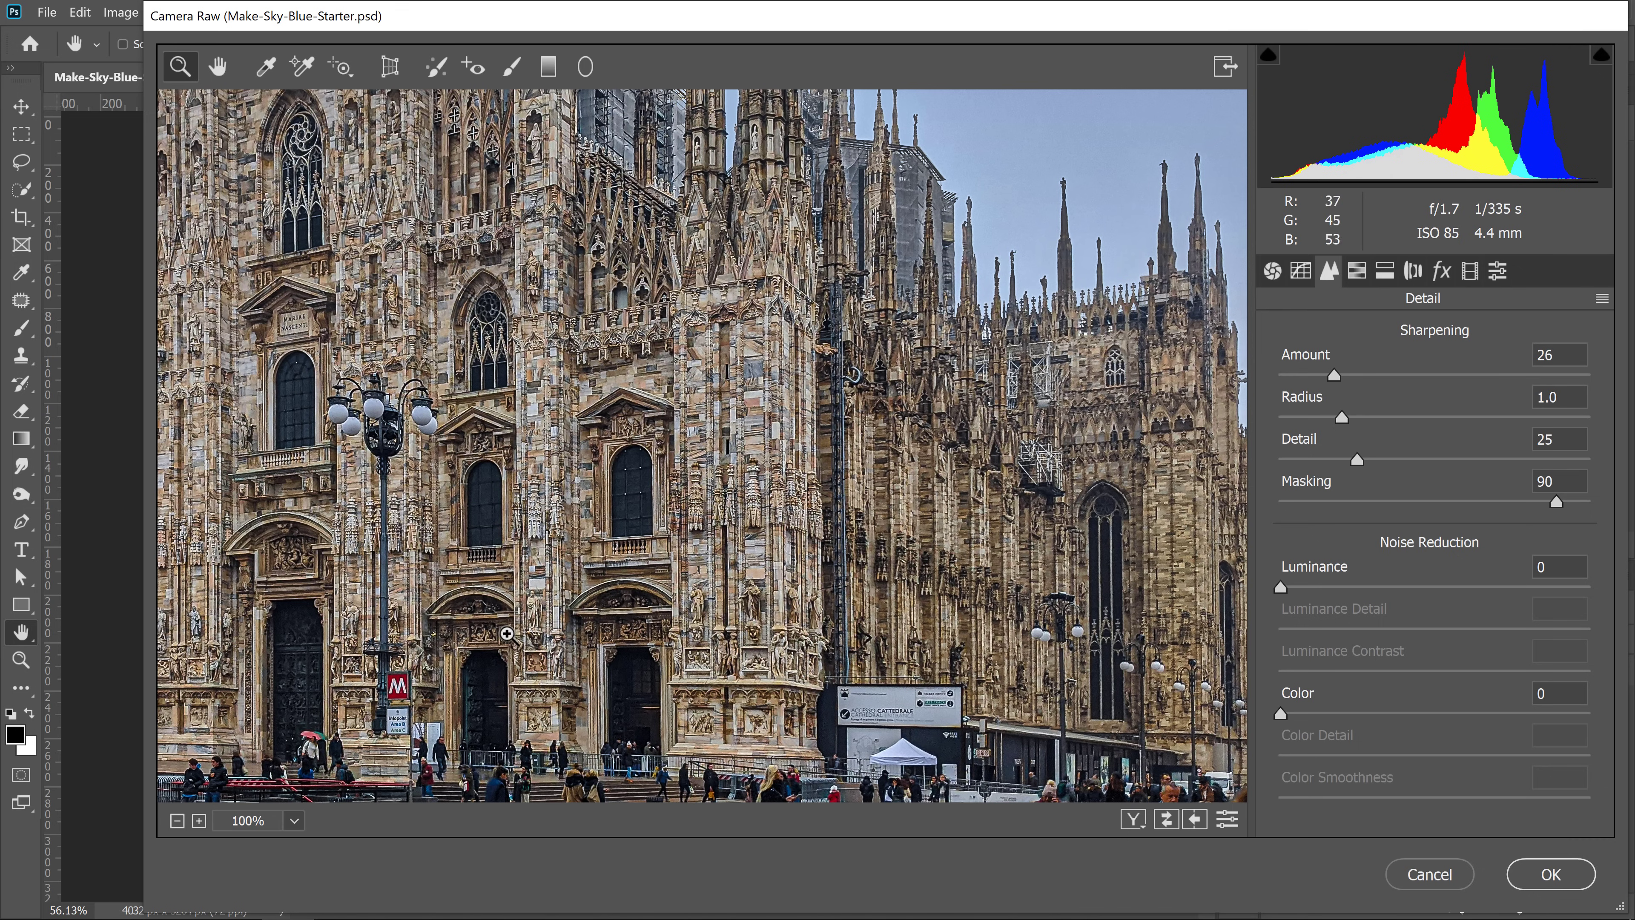
Step: Fit the preview in view and set the HSL saturation of Blues to +8 and Oranges to +30
{"action": "right_click", "coordinate": [693, 448]}
{"action": "left_click", "coordinate": [735, 432]}
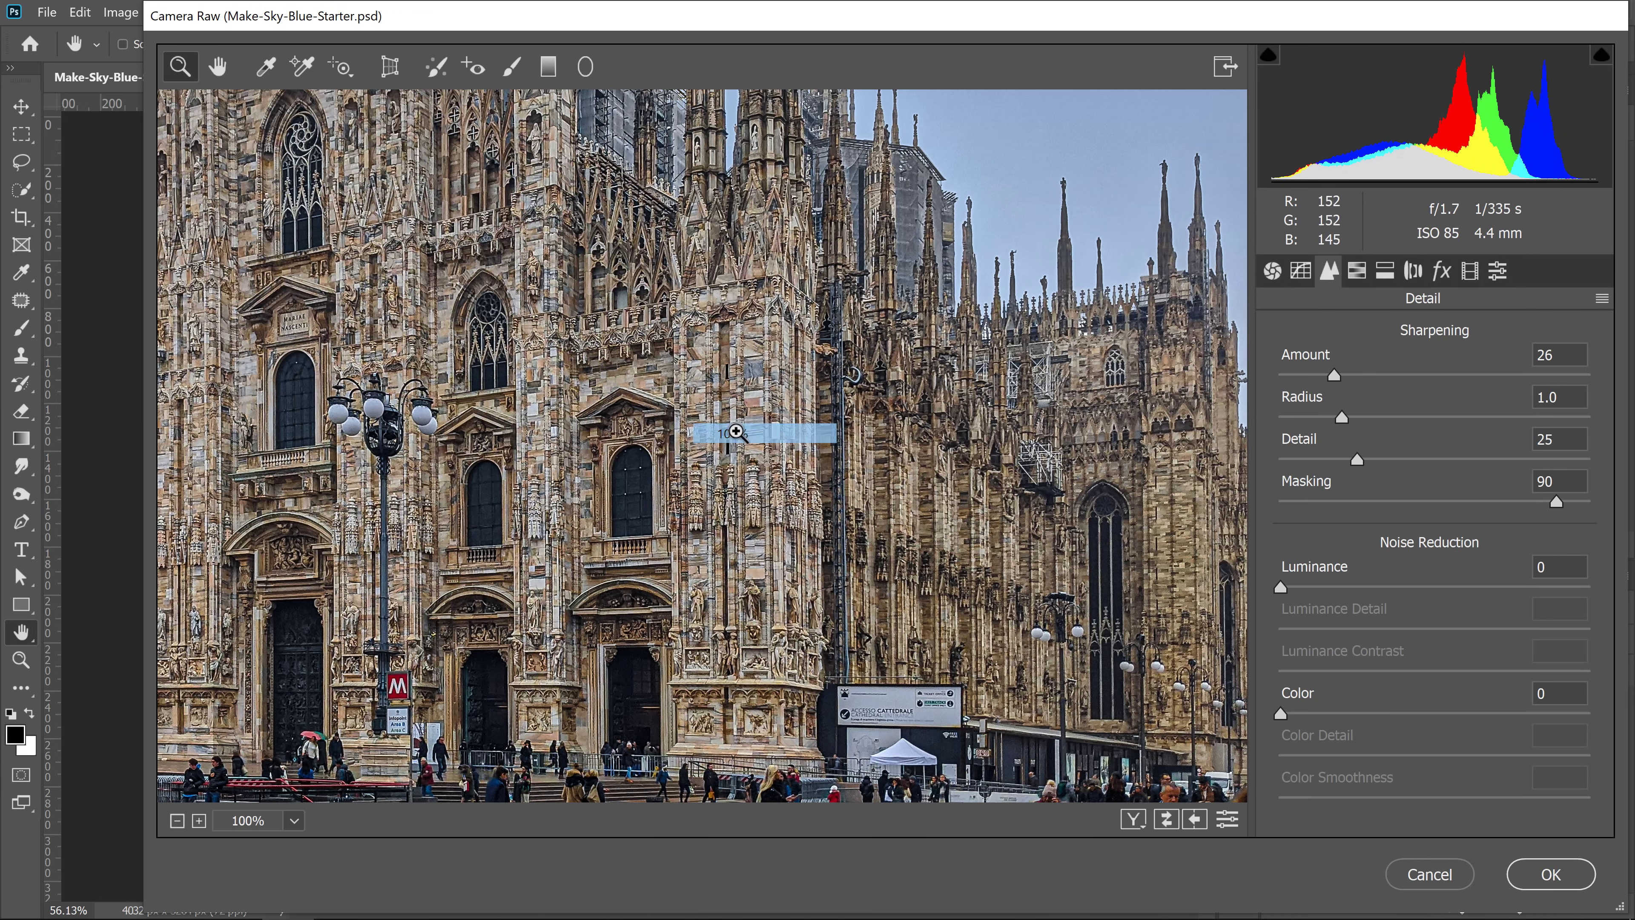
{"action": "right_click", "coordinate": [733, 431]}
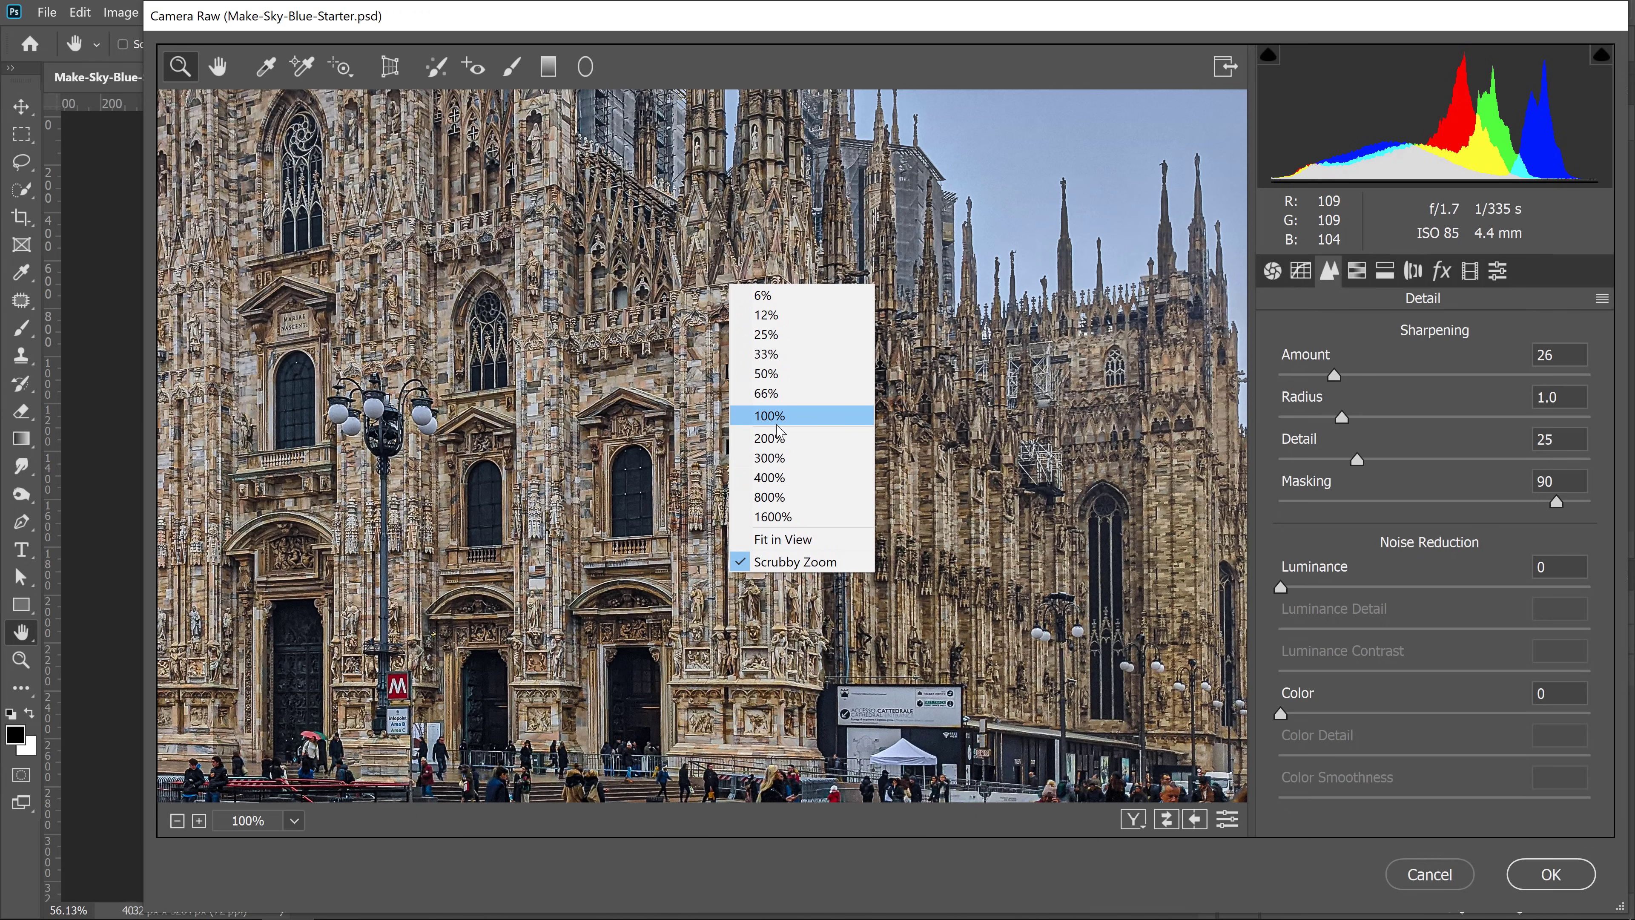
{"action": "left_click", "coordinate": [801, 546]}
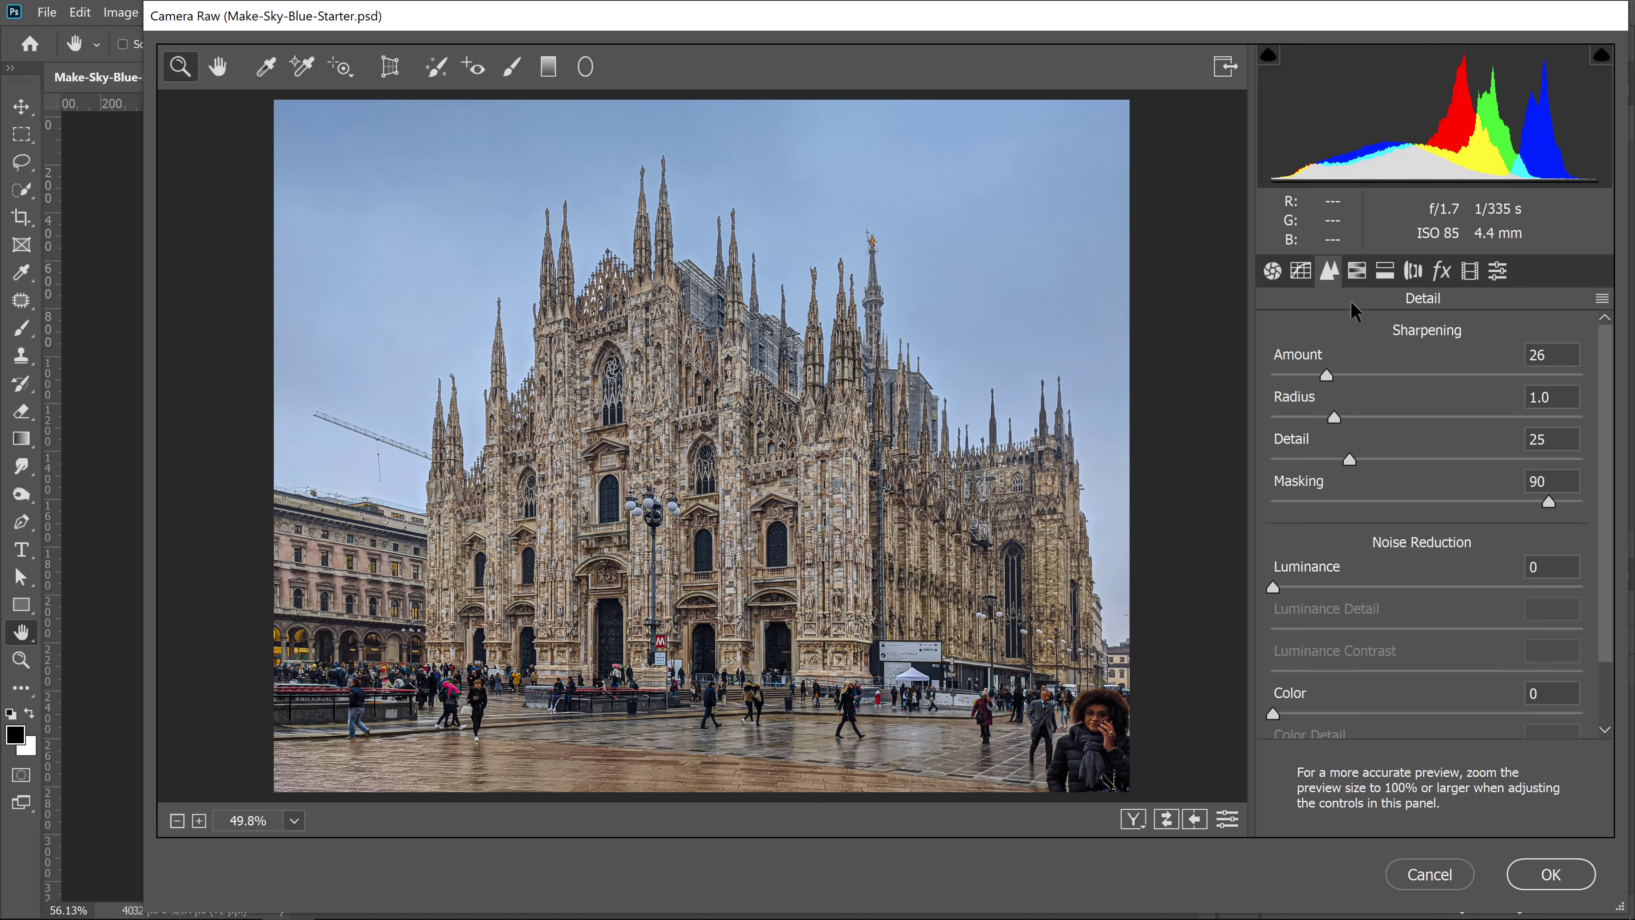
{"action": "left_click", "coordinate": [1355, 273]}
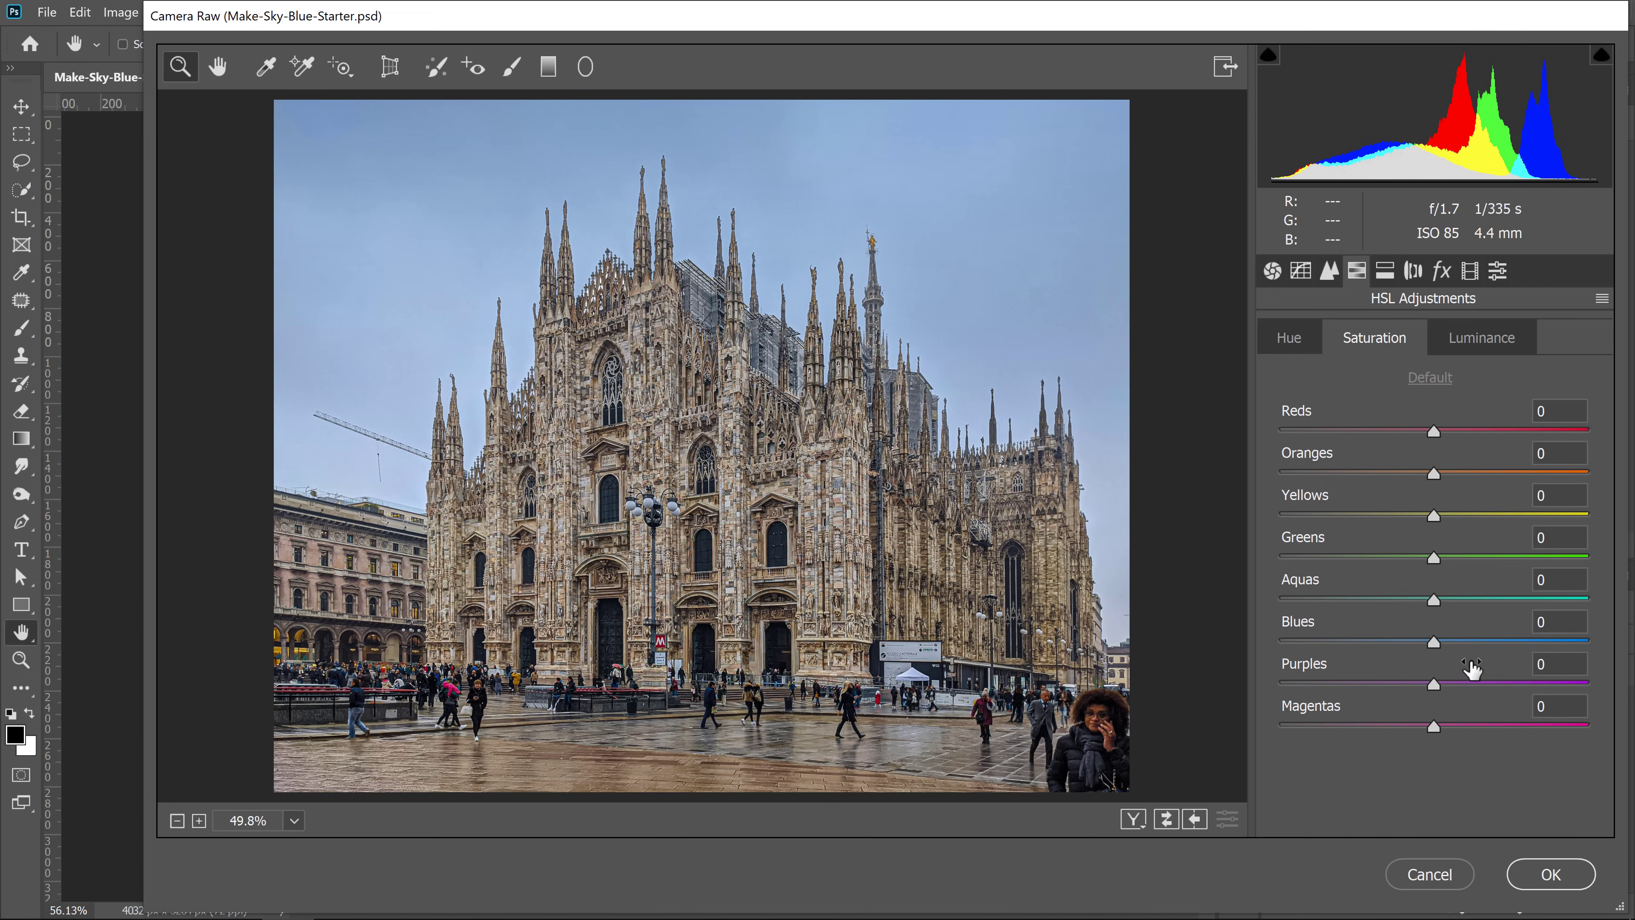
{"action": "mouse_move", "coordinate": [1434, 641]}
{"action": "left_mouse_down"}
{"action": "mouse_move", "coordinate": [1507, 640]}
{"action": "mouse_move", "coordinate": [1381, 639]}
{"action": "mouse_move", "coordinate": [1531, 638]}
{"action": "mouse_move", "coordinate": [1369, 639]}
{"action": "mouse_move", "coordinate": [1472, 638]}
{"action": "mouse_move", "coordinate": [1446, 637]}
{"action": "left_mouse_up"}
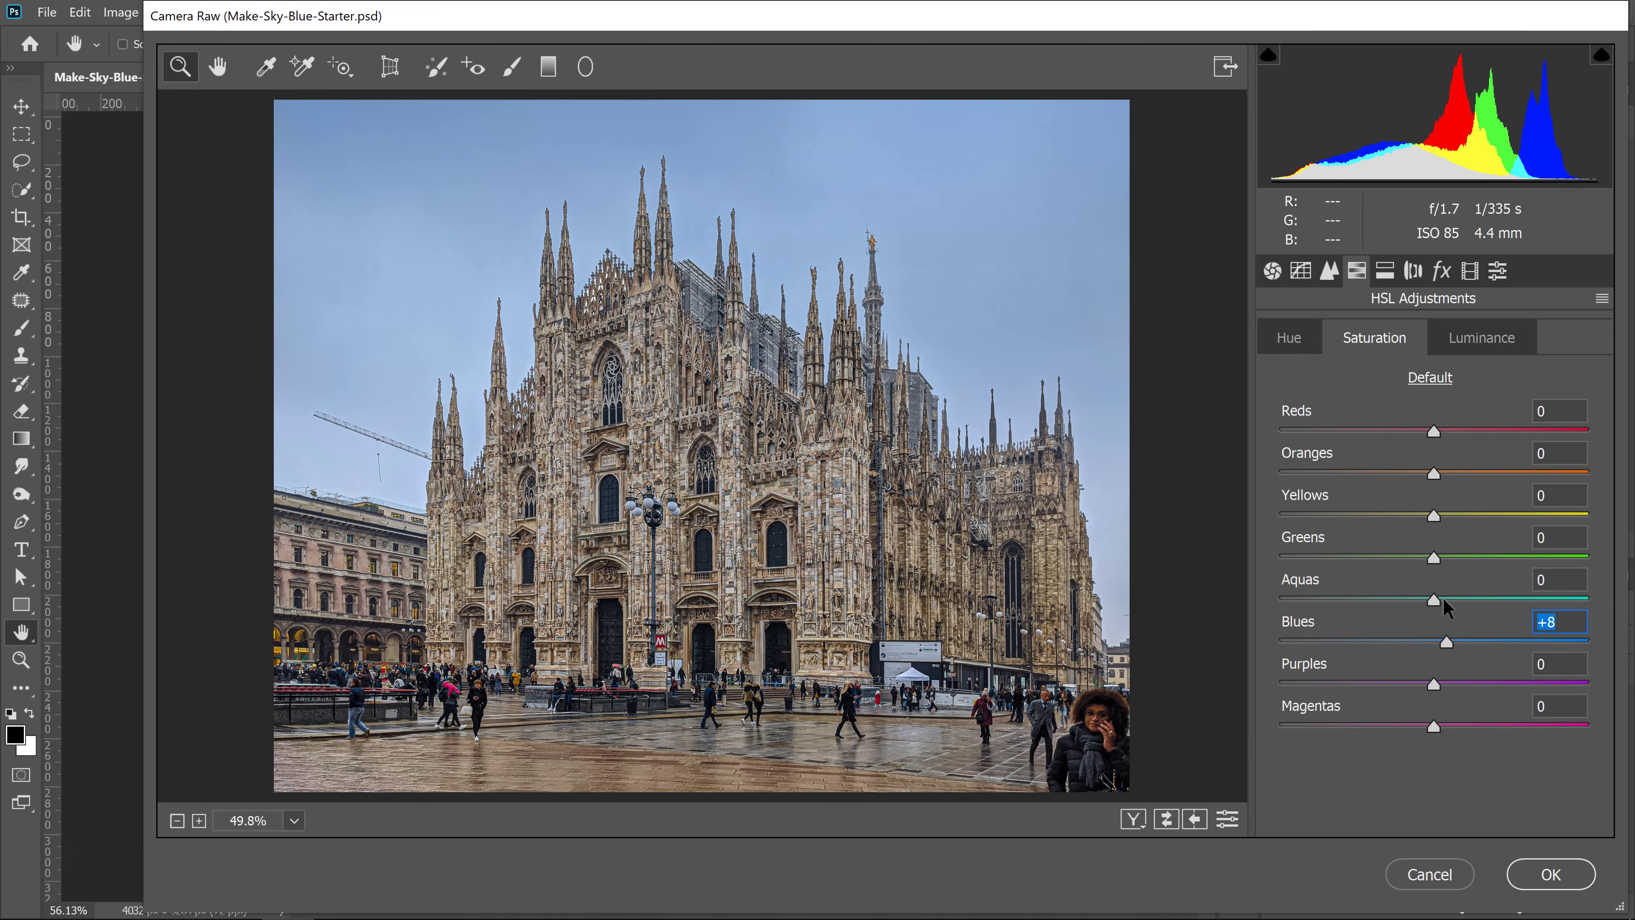
{"action": "left_click_drag", "start_coordinate": [1430, 471], "coordinate": [1480, 469]}
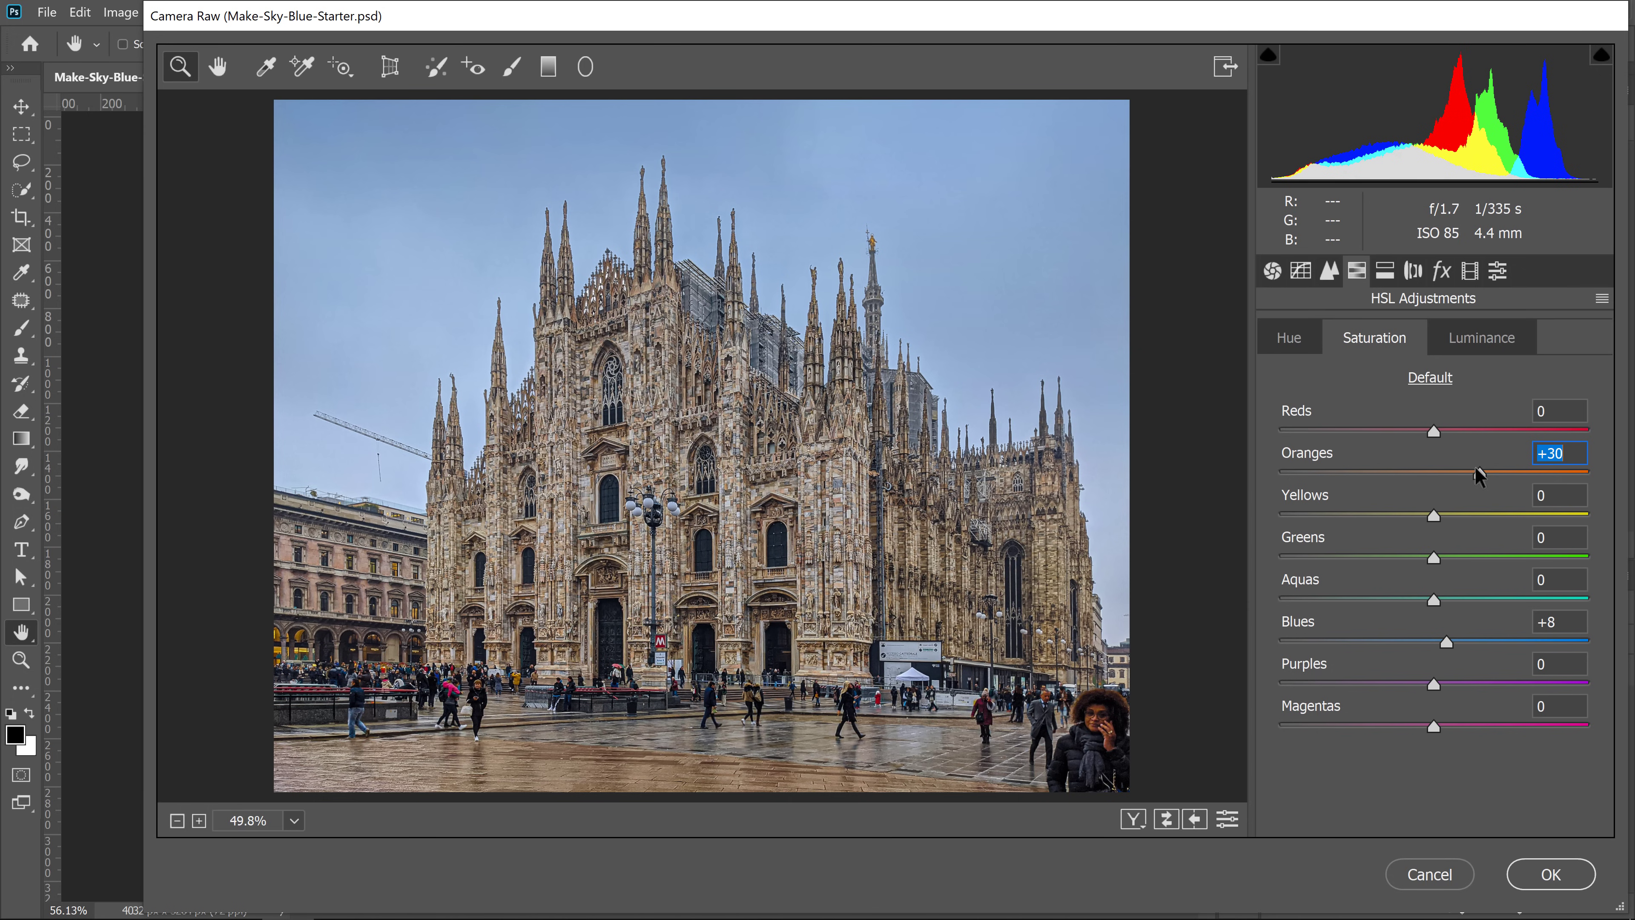
Step: Set the HSL luminance of Oranges to +3 and Blues to +13
{"action": "left_click", "coordinate": [1469, 347]}
{"action": "mouse_move", "coordinate": [1437, 475]}
{"action": "left_mouse_down"}
{"action": "mouse_move", "coordinate": [1476, 474]}
{"action": "mouse_move", "coordinate": [1441, 475]}
{"action": "left_mouse_up"}
{"action": "mouse_move", "coordinate": [1433, 642]}
{"action": "left_mouse_down"}
{"action": "mouse_move", "coordinate": [1401, 643]}
{"action": "mouse_move", "coordinate": [1453, 644]}
{"action": "left_mouse_up"}
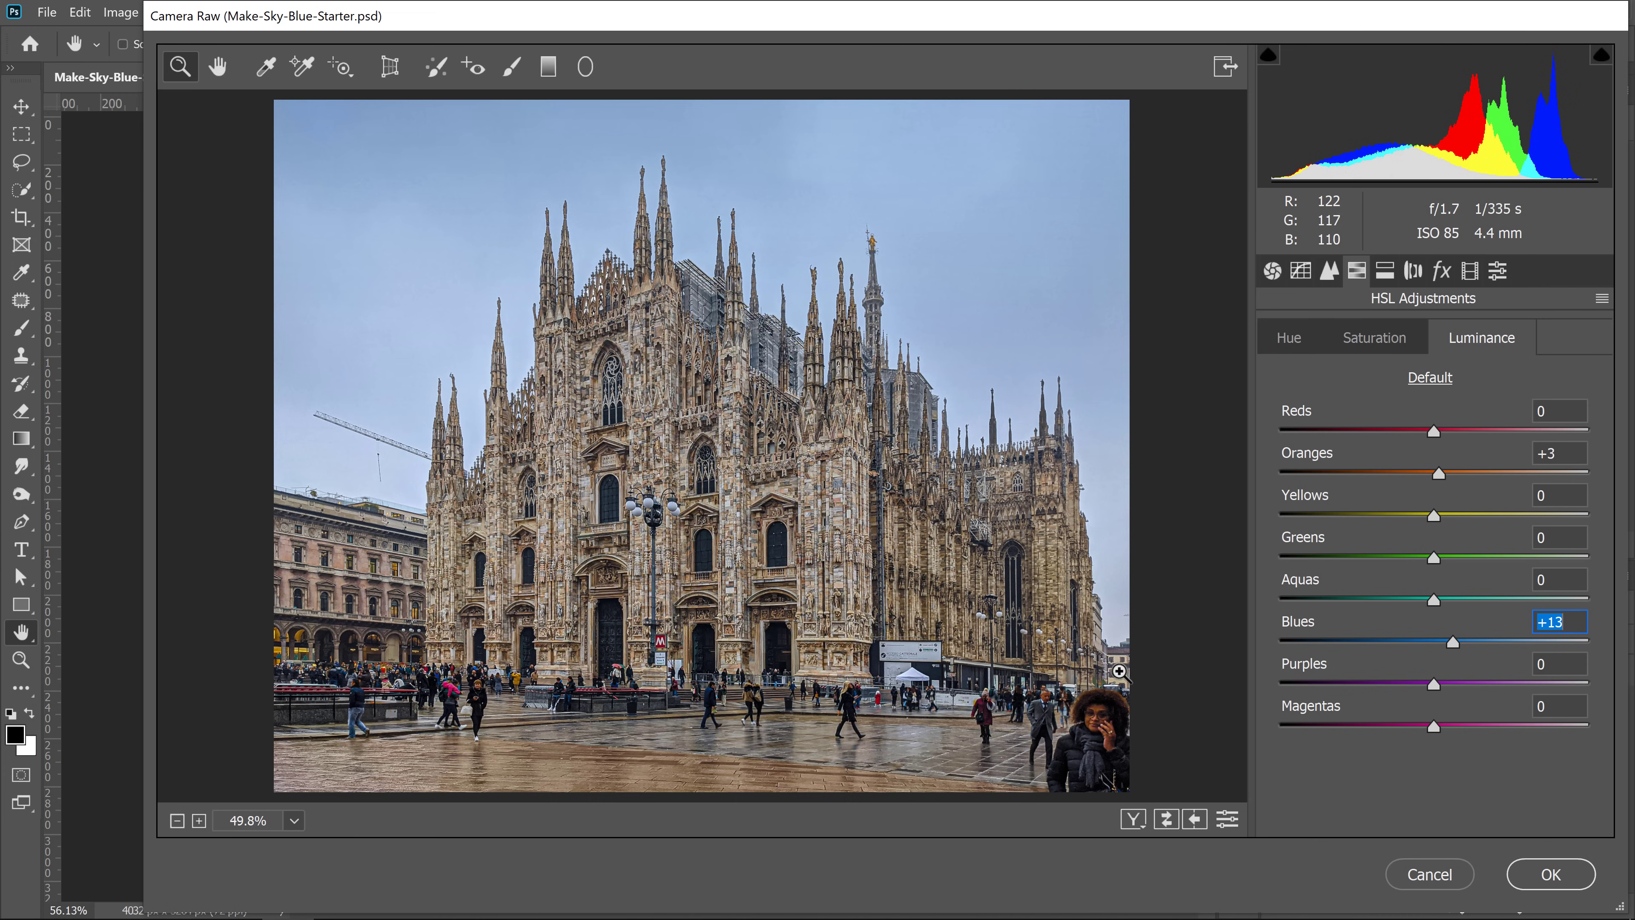
Step: Add grain with an Amount of 9, checking it on the sky at 200%, and apply the Camera Raw filter
{"action": "left_click", "coordinate": [1439, 274]}
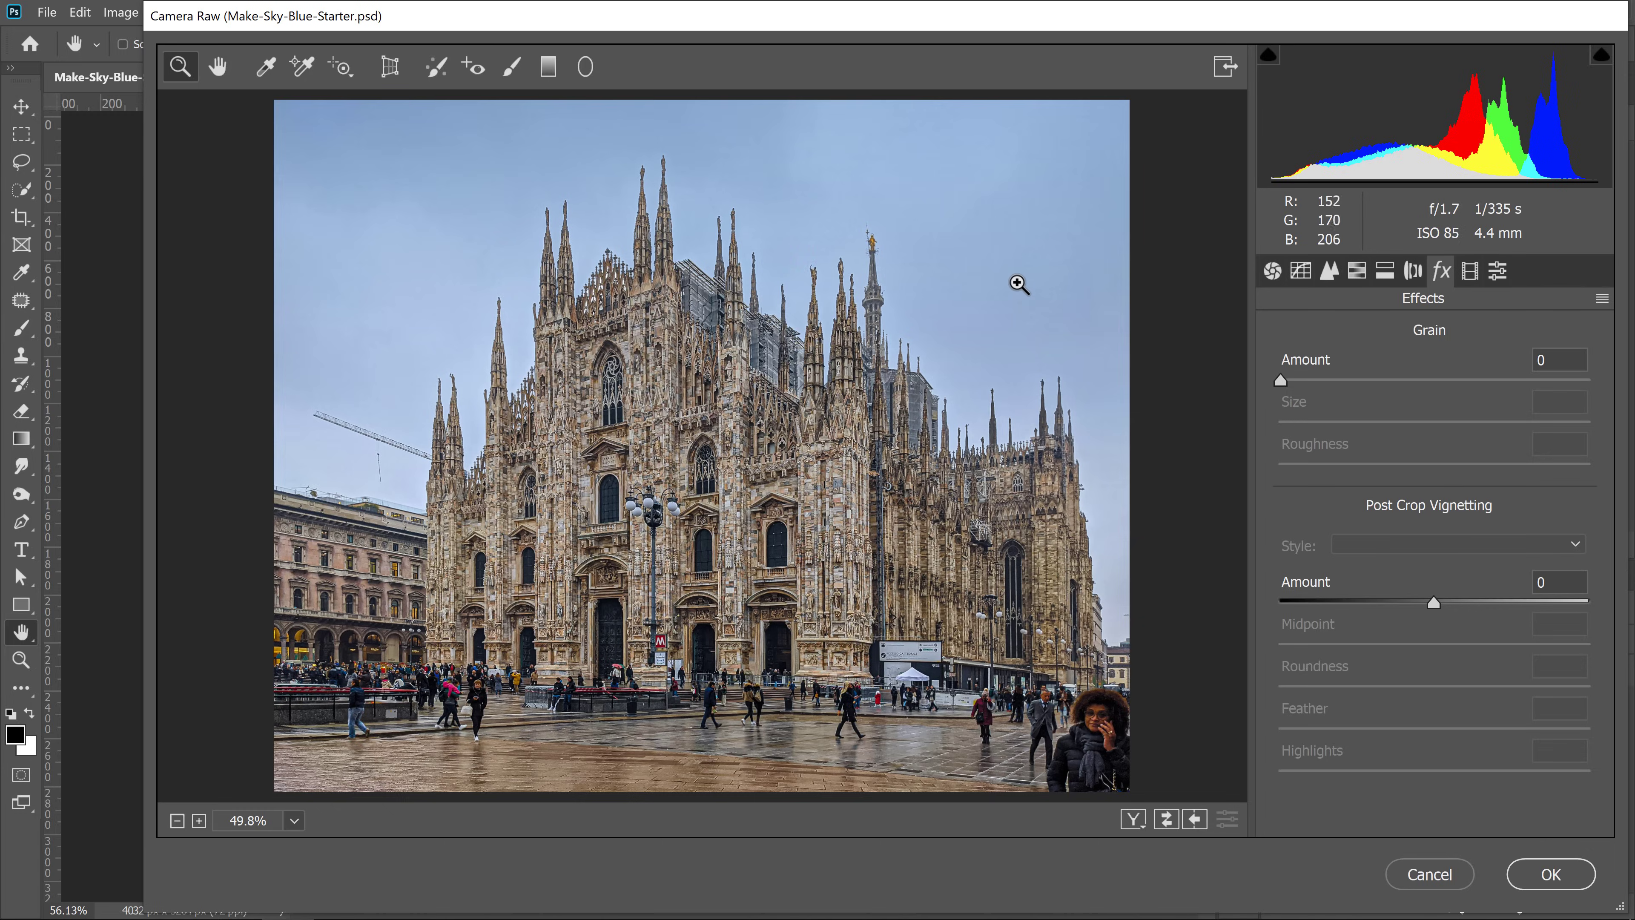
{"action": "left_click", "coordinate": [933, 290]}
{"action": "left_click", "coordinate": [887, 285]}
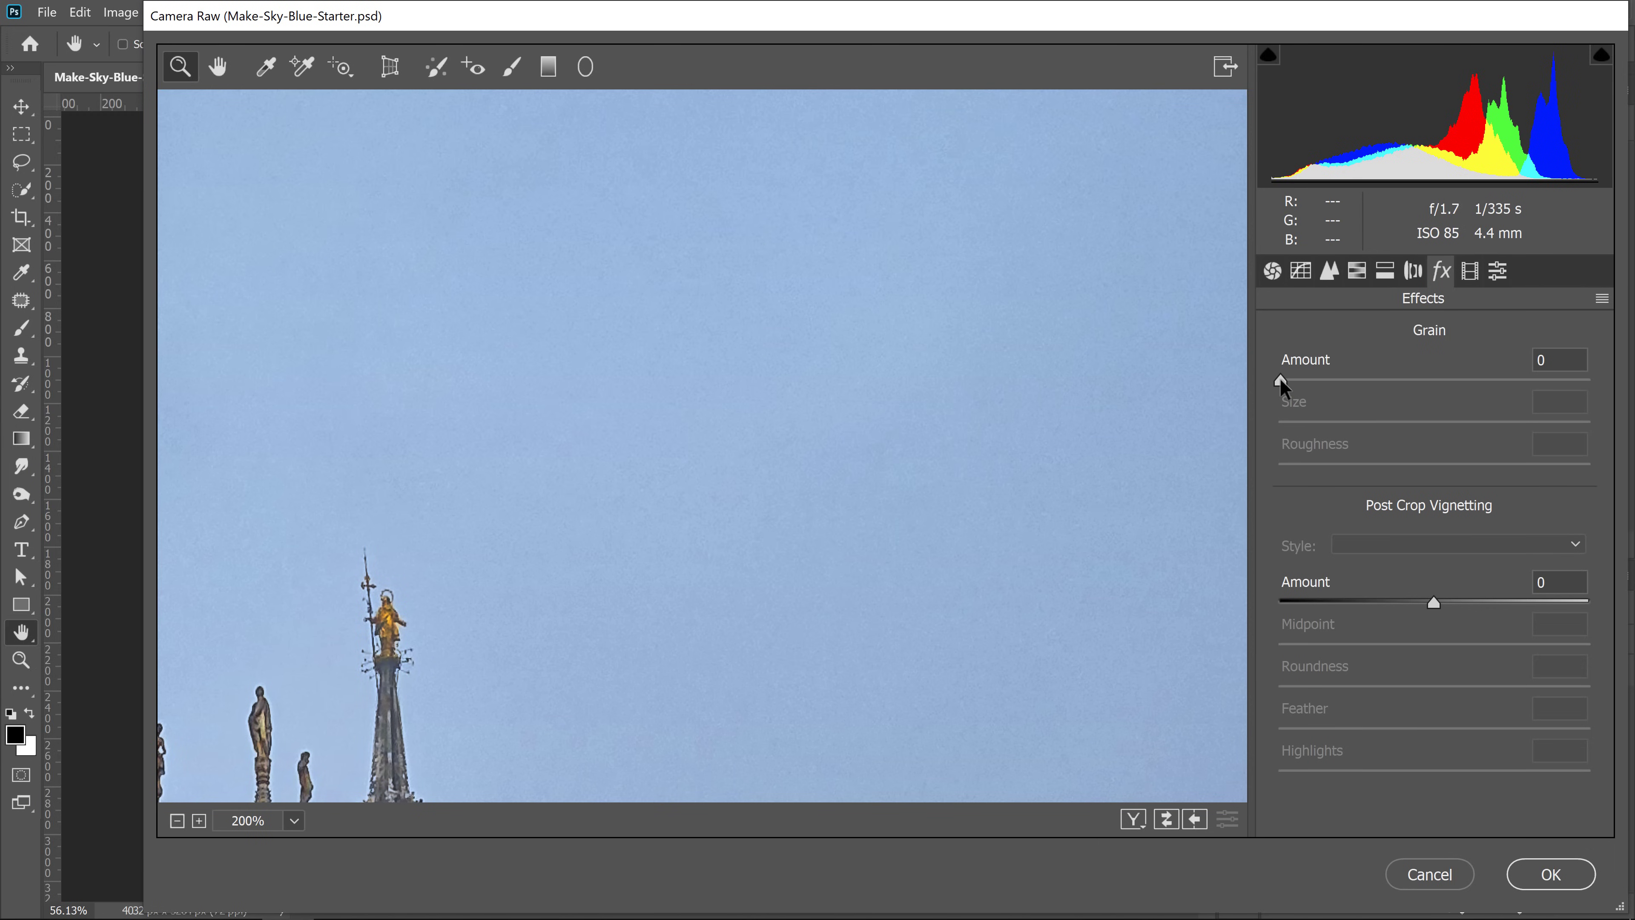
{"action": "mouse_move", "coordinate": [1279, 379]}
{"action": "left_mouse_down"}
{"action": "mouse_move", "coordinate": [1335, 379]}
{"action": "mouse_move", "coordinate": [1272, 378]}
{"action": "mouse_move", "coordinate": [1308, 385]}
{"action": "left_mouse_up"}
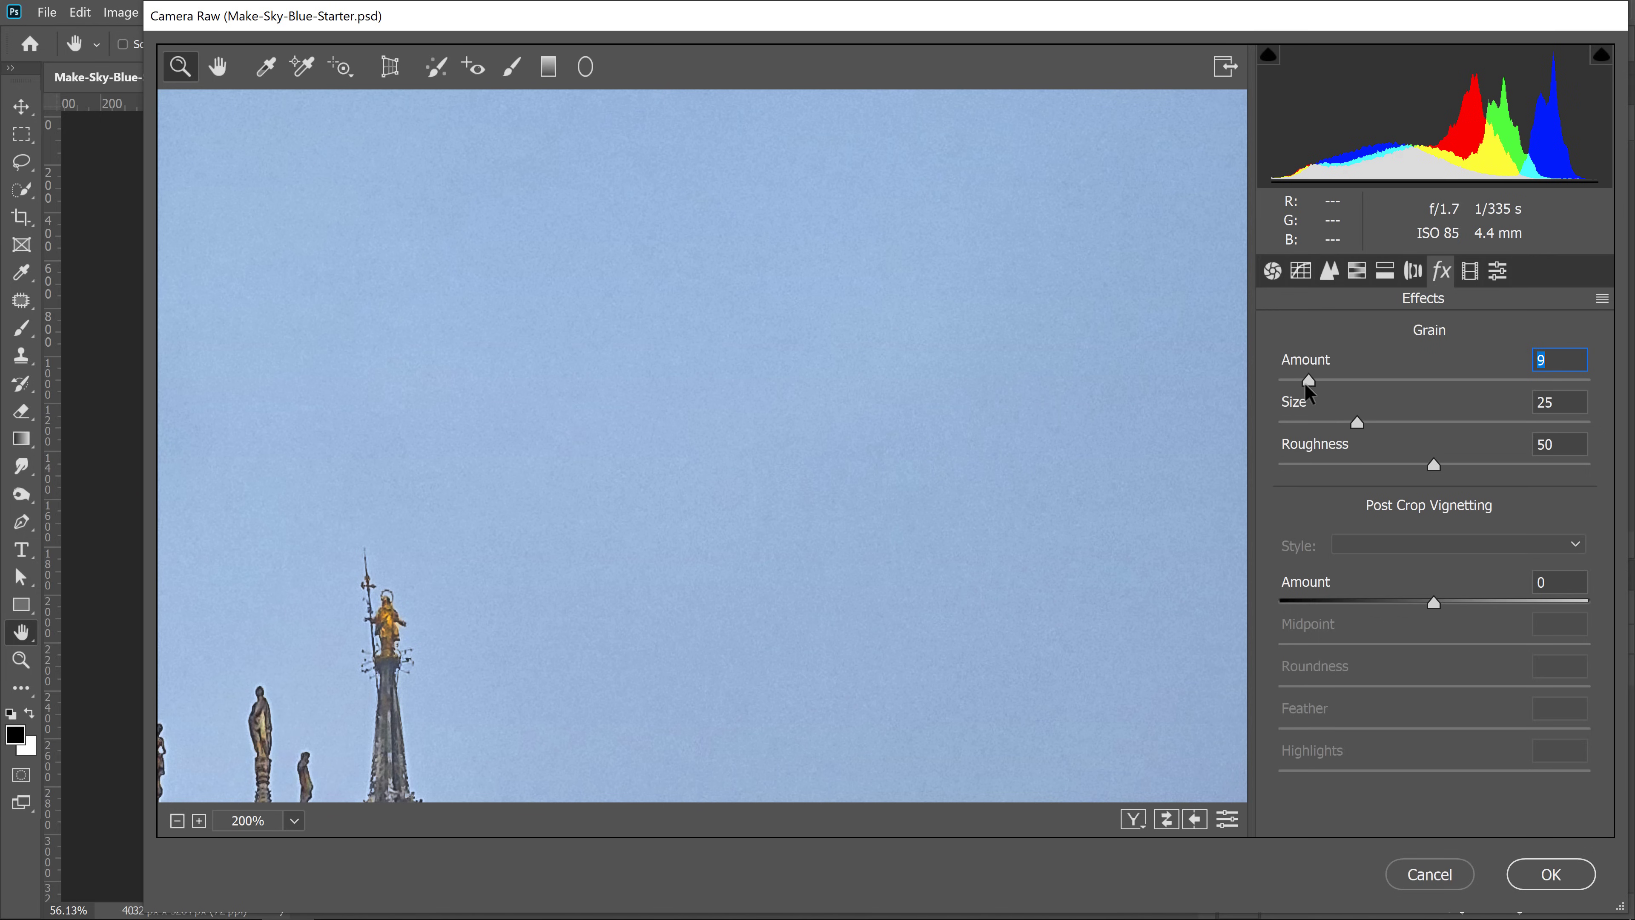
{"action": "left_click", "coordinate": [1532, 875]}
Step: Collapse the Gradient Fill 1 layer's filter list and compare the photo with that layer hidden and shown
{"action": "left_click", "coordinate": [1612, 727]}
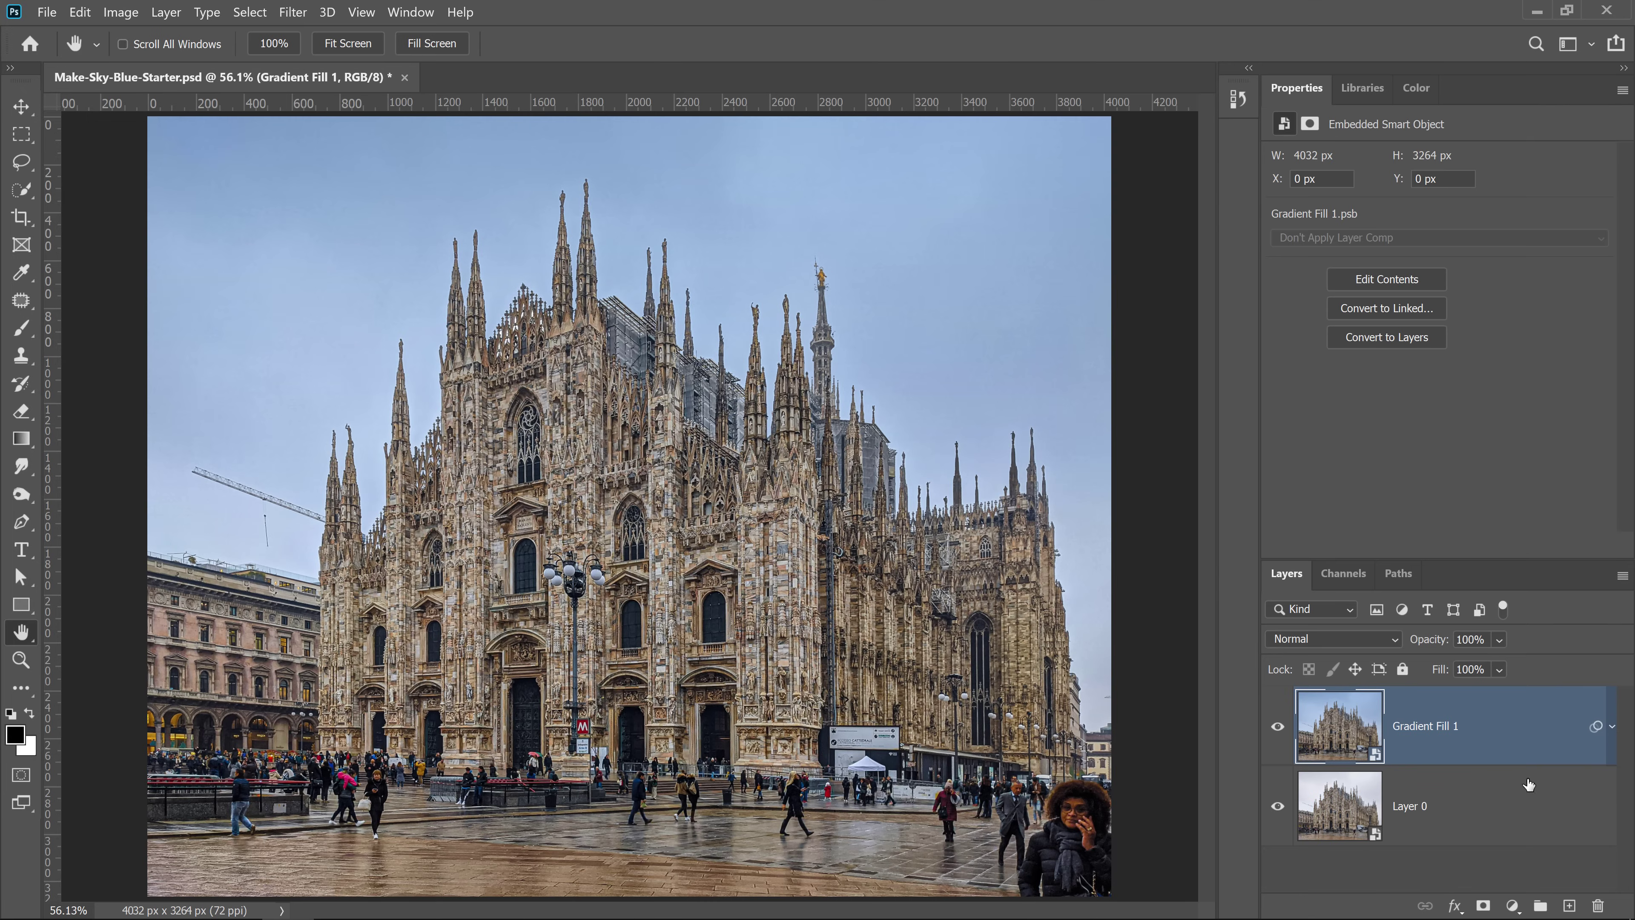
{"action": "left_click", "coordinate": [1278, 727]}
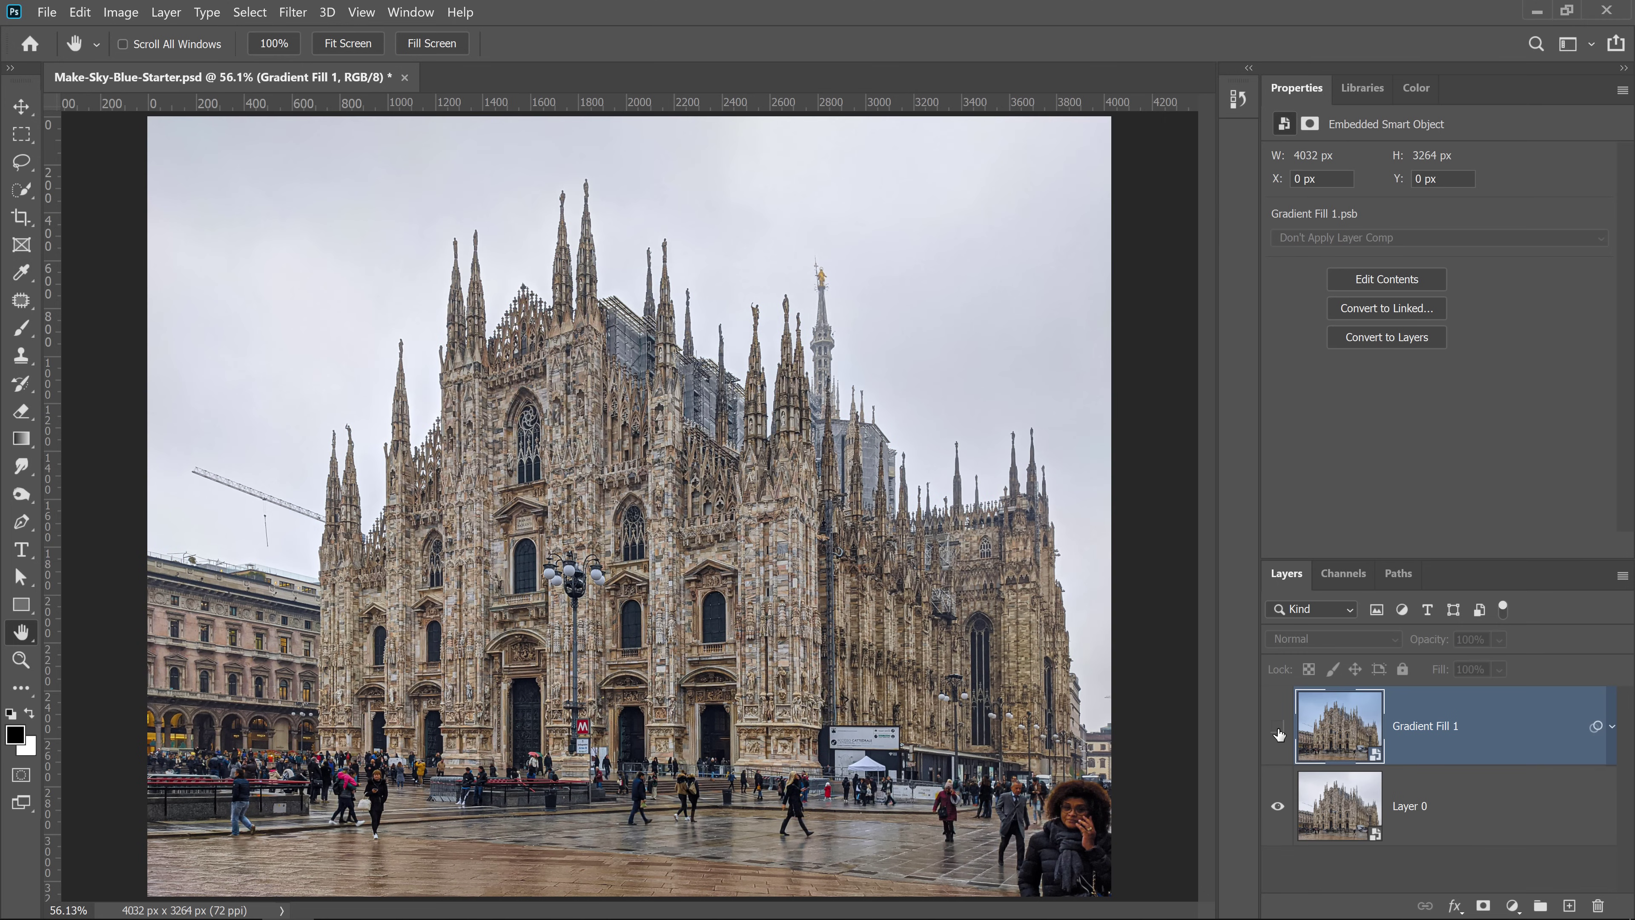
{"action": "left_click", "coordinate": [1278, 727]}
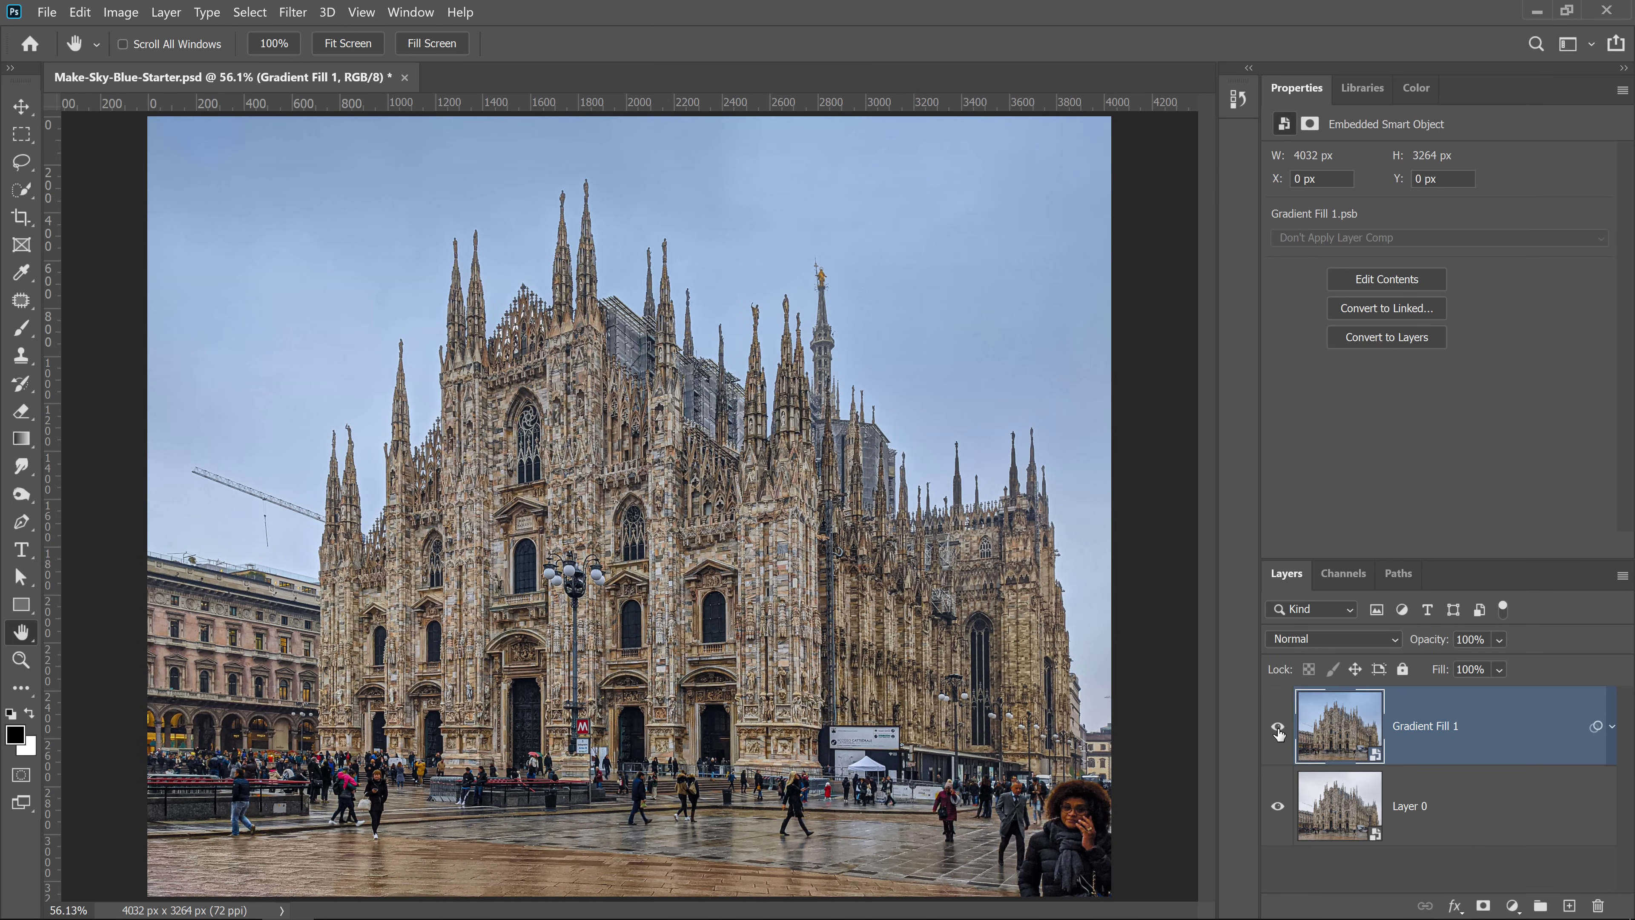